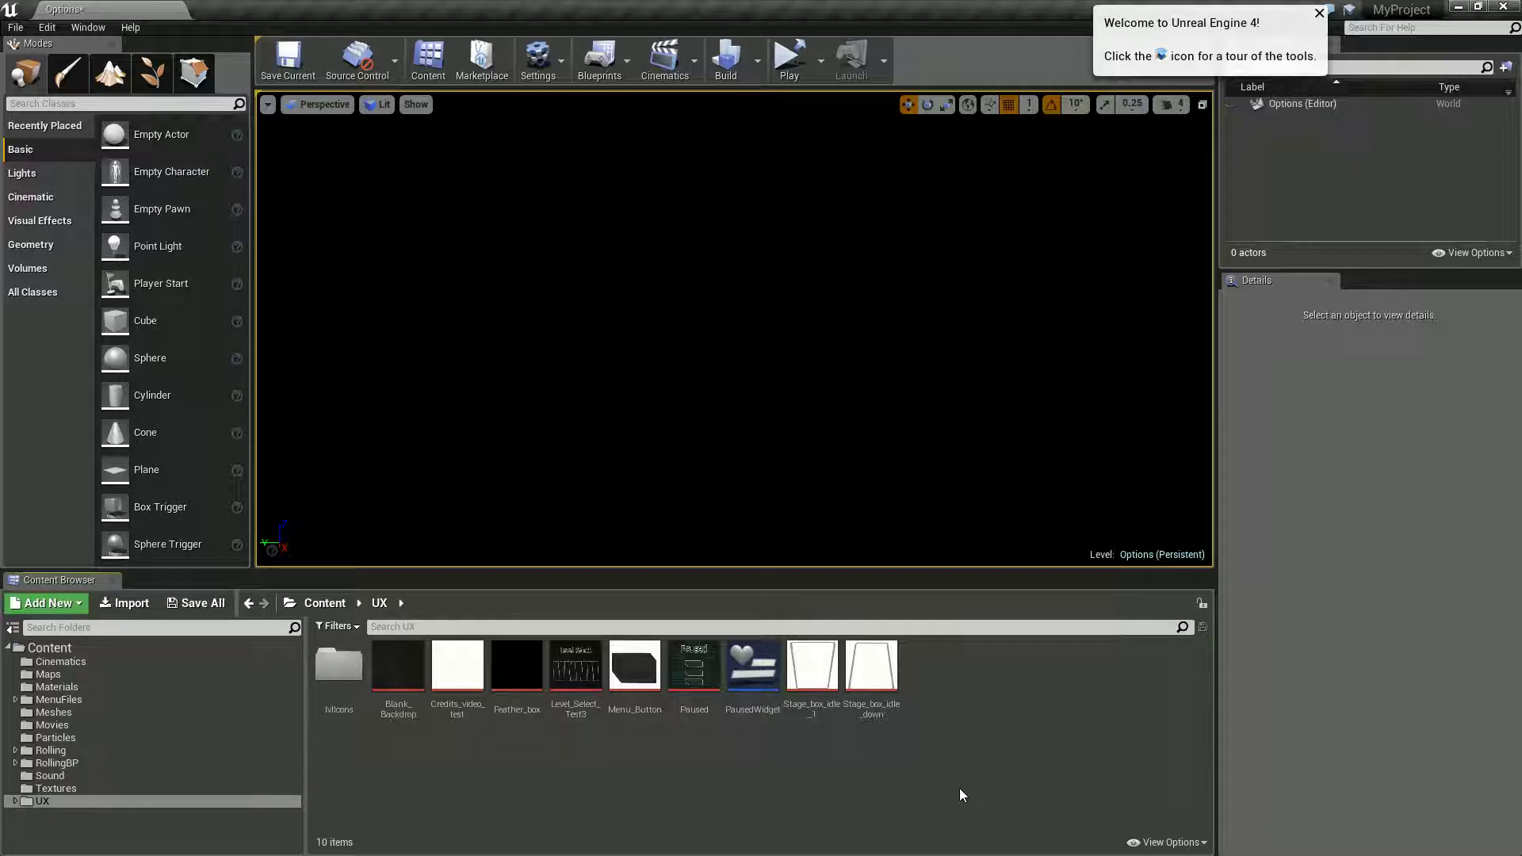
Add a User Interface > Widget Blueprint asset in the UX folder named Options.
right_click(970, 692)
mouse_move(977, 676)
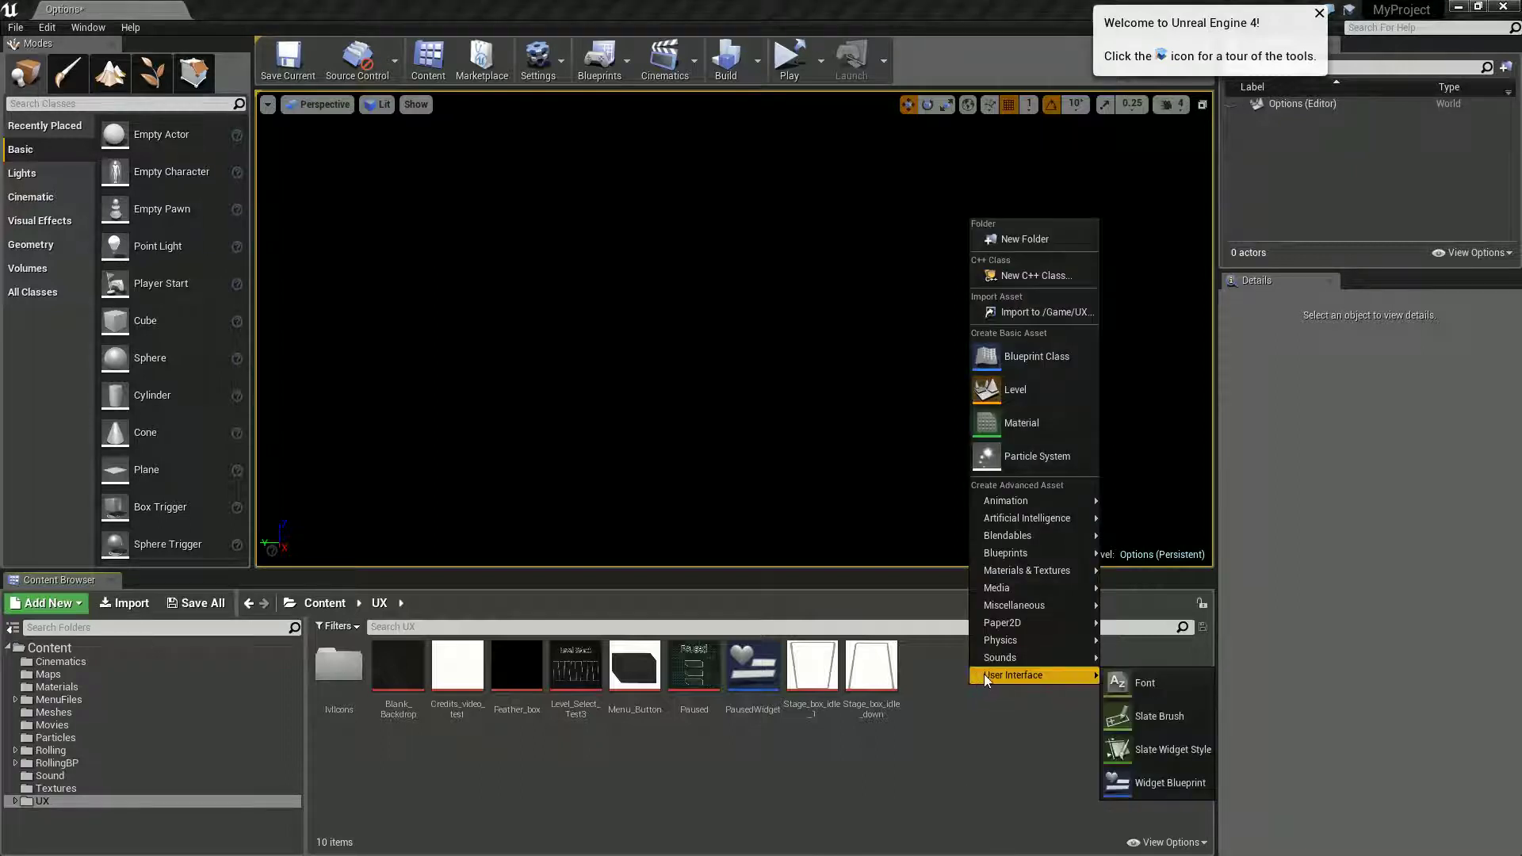
click(1145, 781)
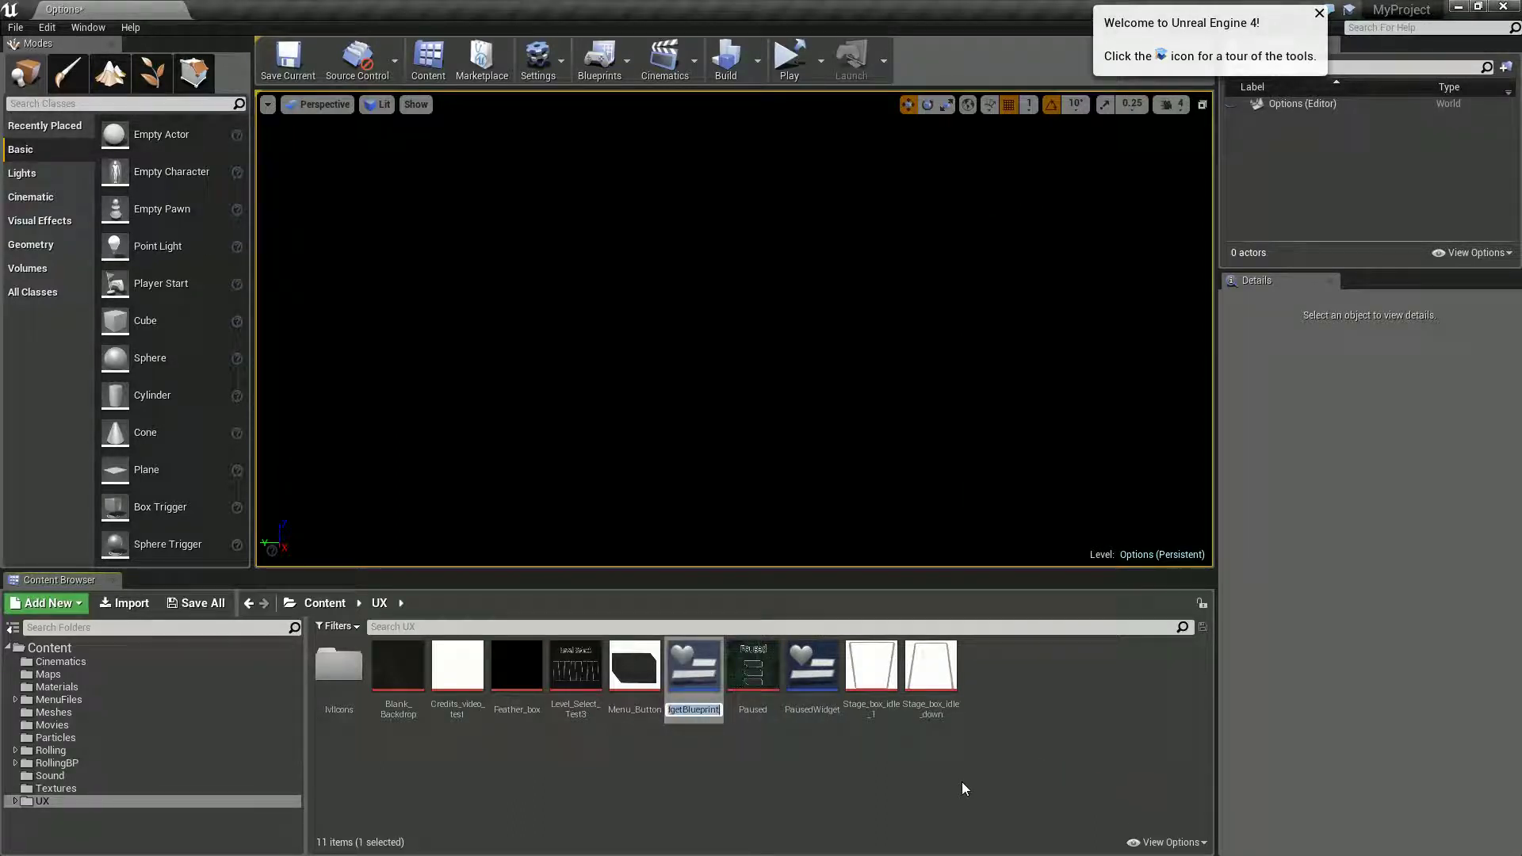
text(OP)
key(Return)
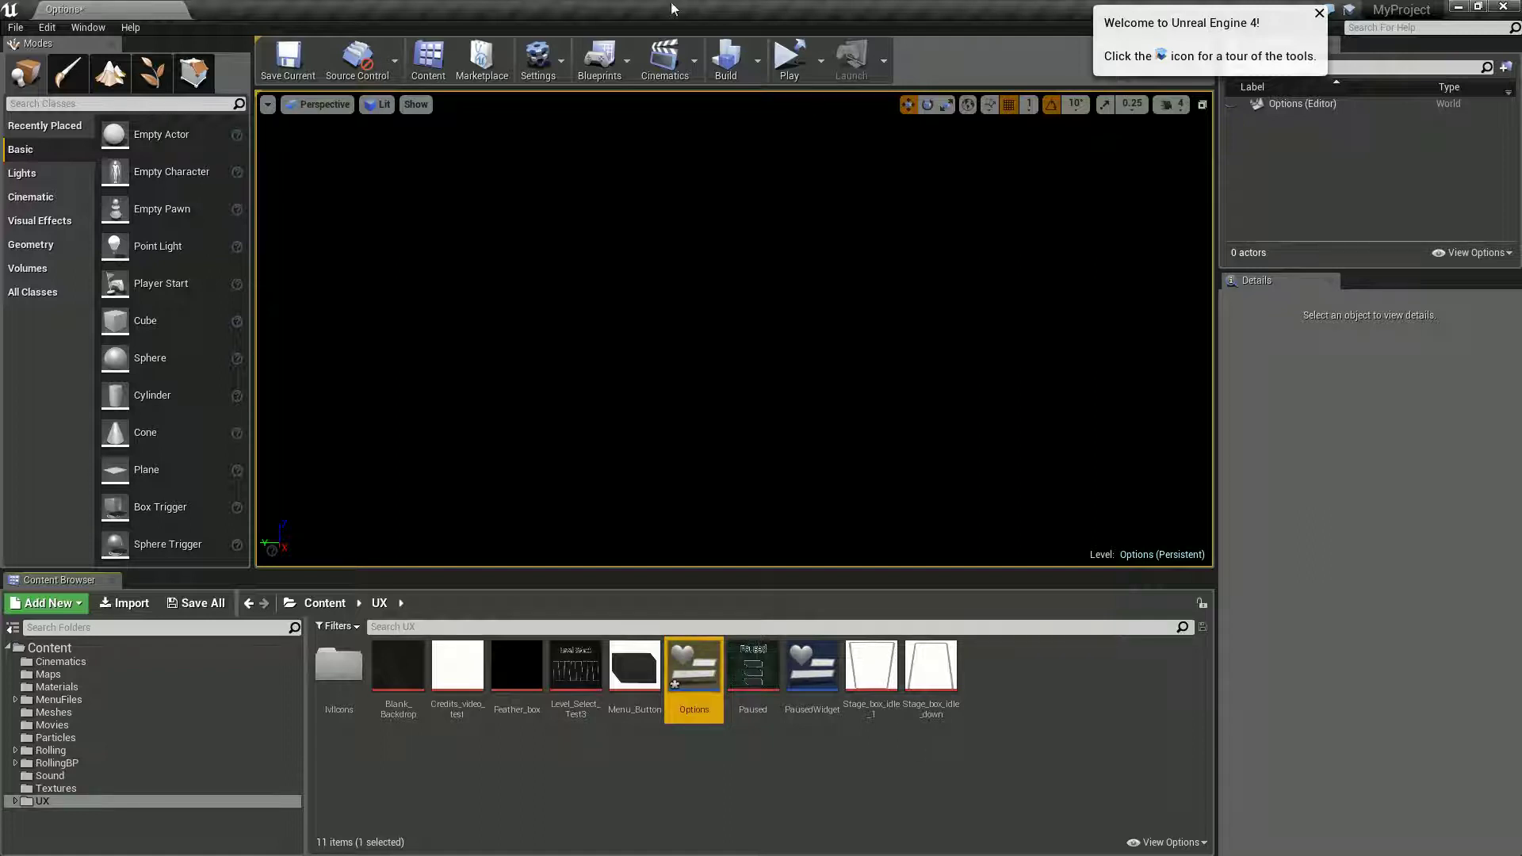
Open the current level's blueprint event graph.
click(627, 68)
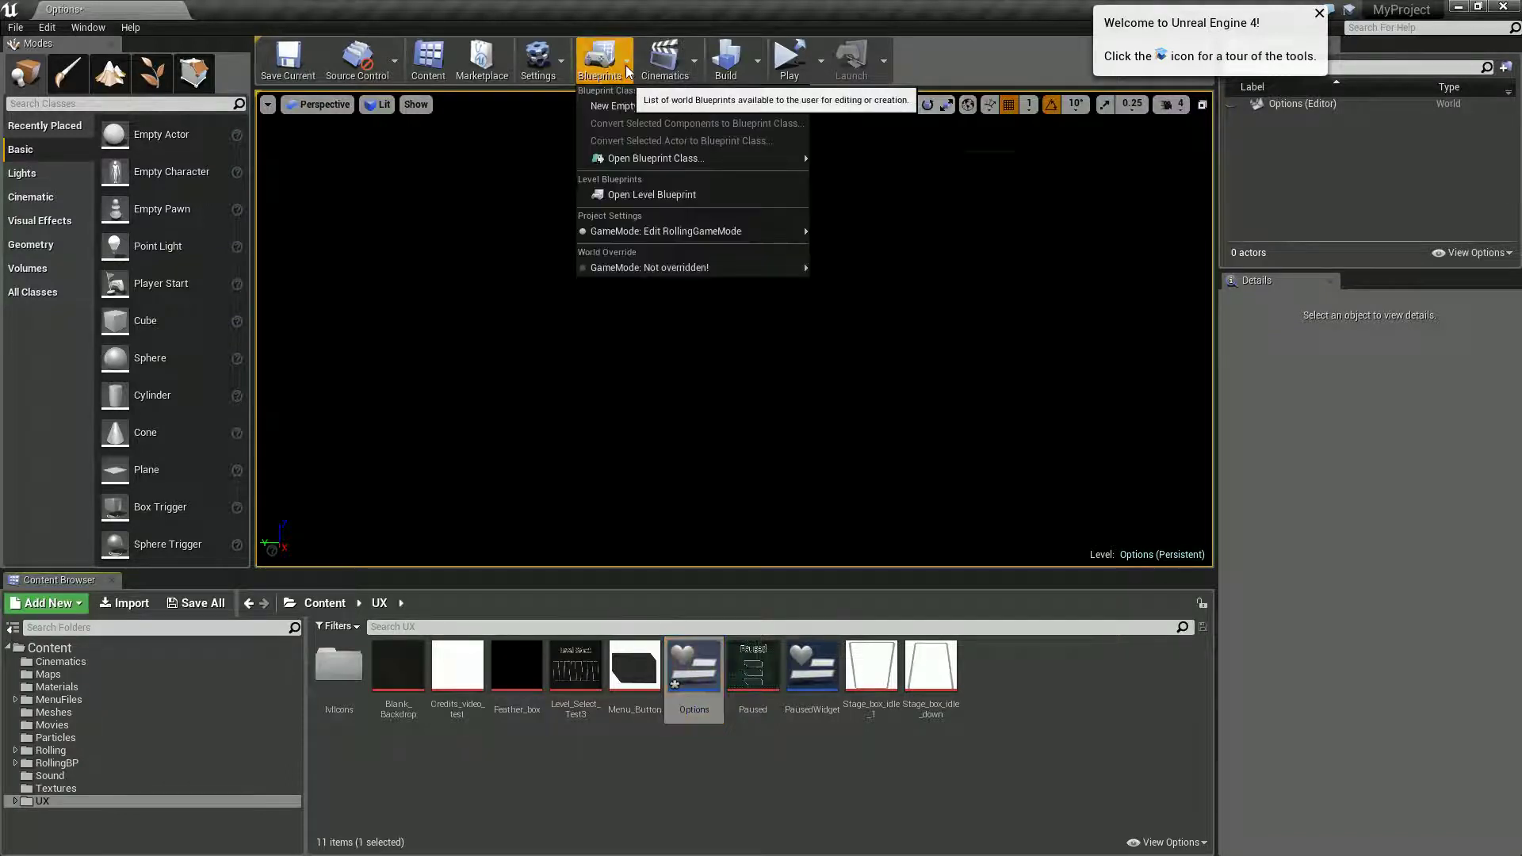
click(651, 196)
right_drag(885, 544, 924, 512)
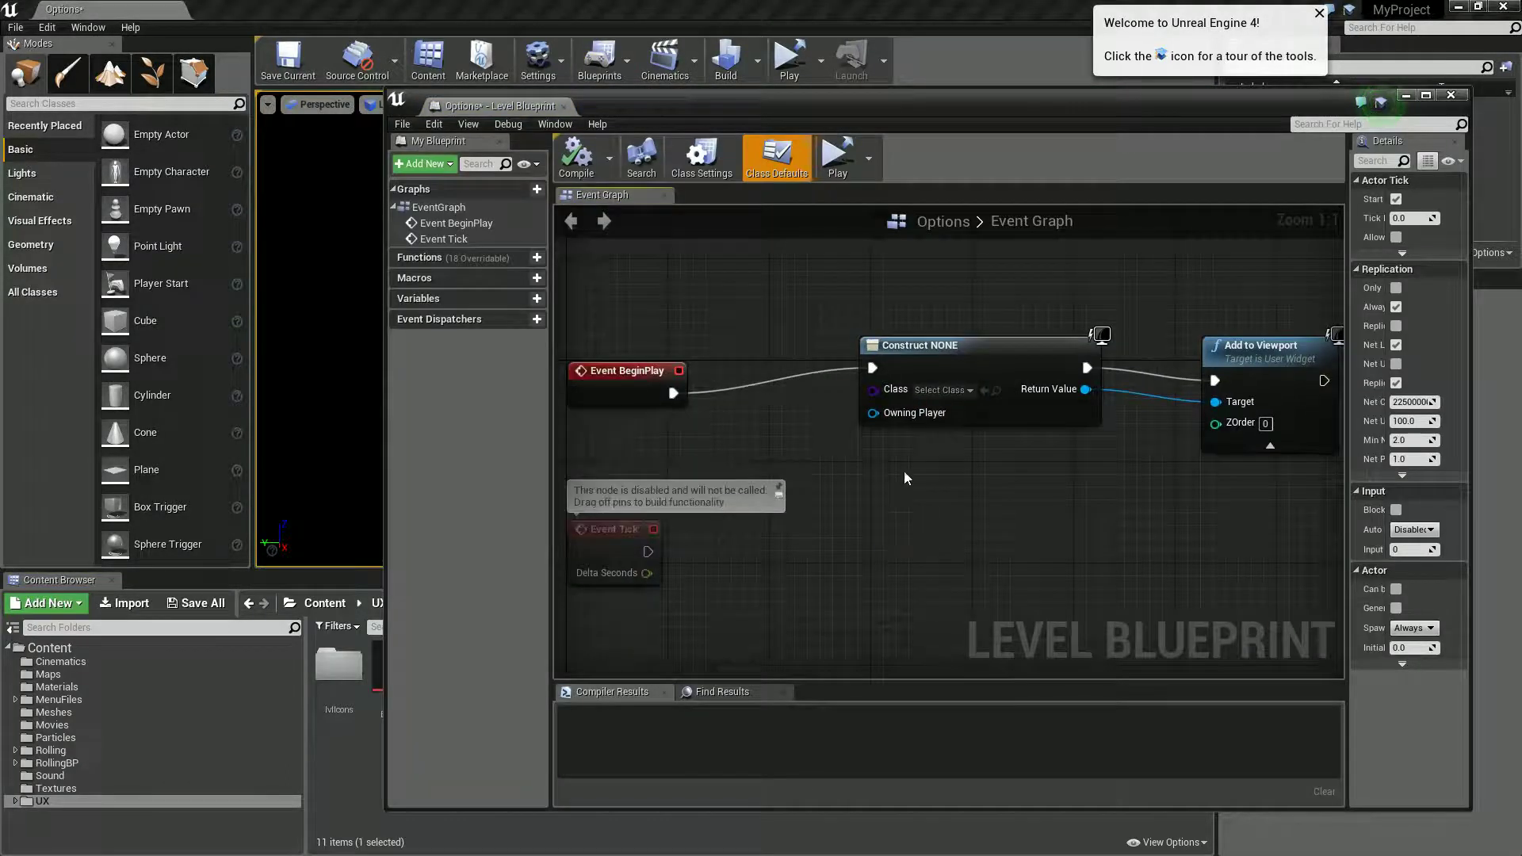
Set the Construct Widget node's class to Options, compile, and open the Options widget.
click(942, 390)
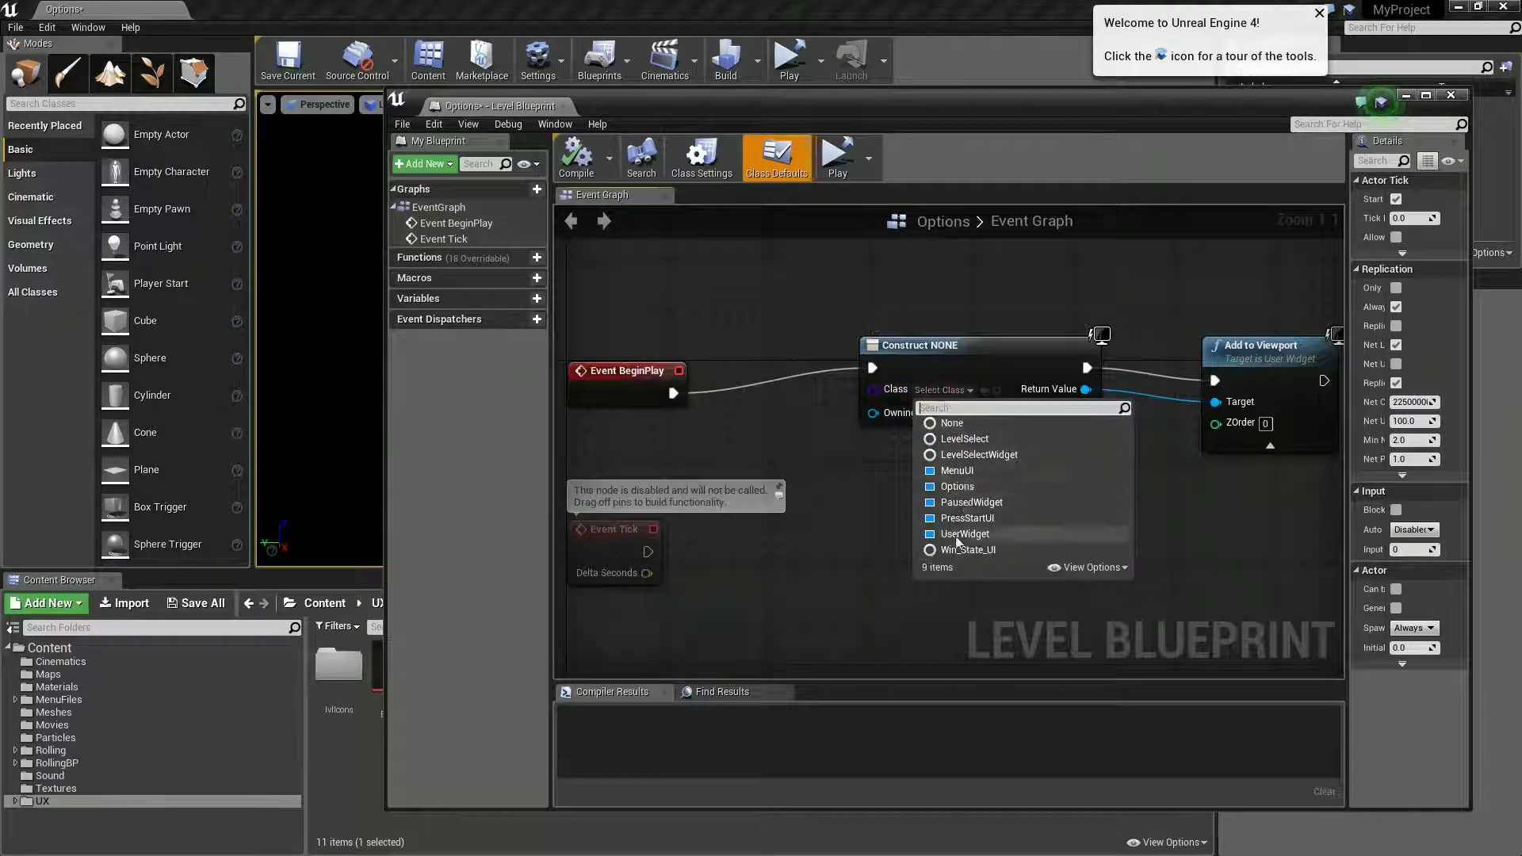
click(958, 486)
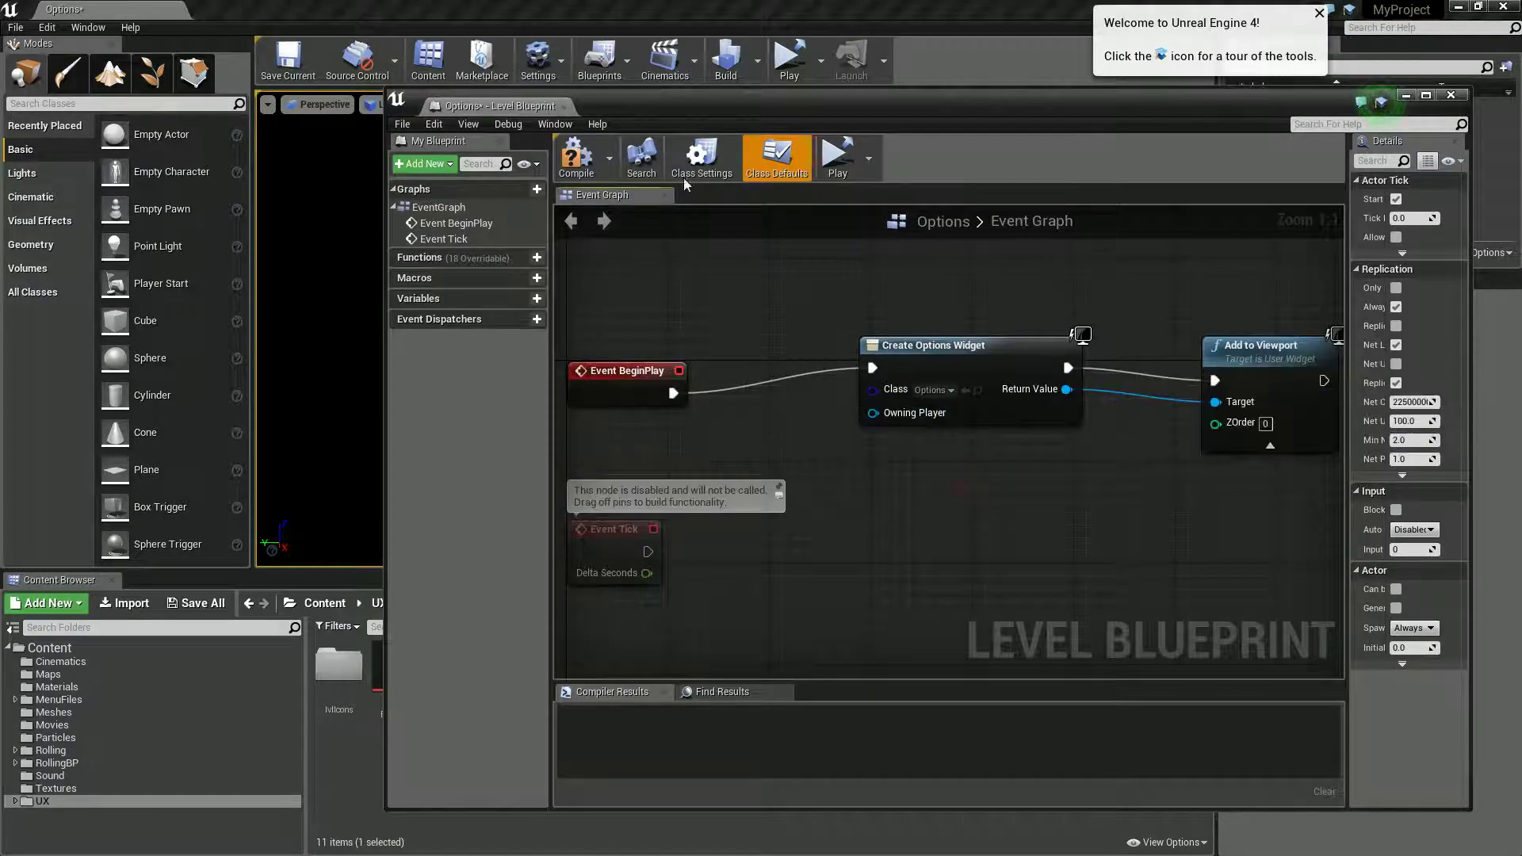
click(569, 168)
drag(877, 108, 1325, 153)
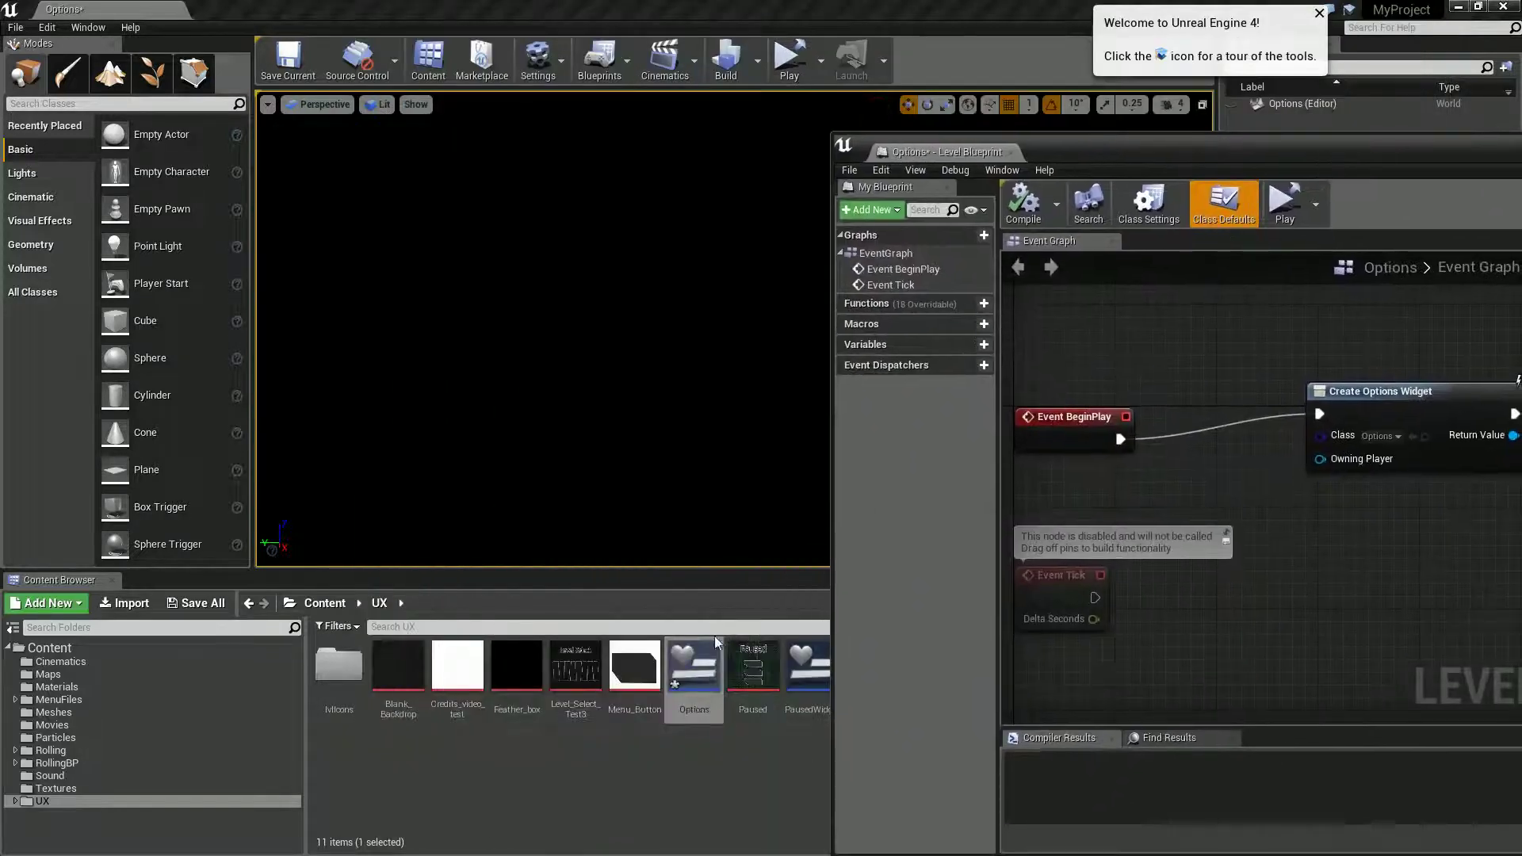
double_click(696, 664)
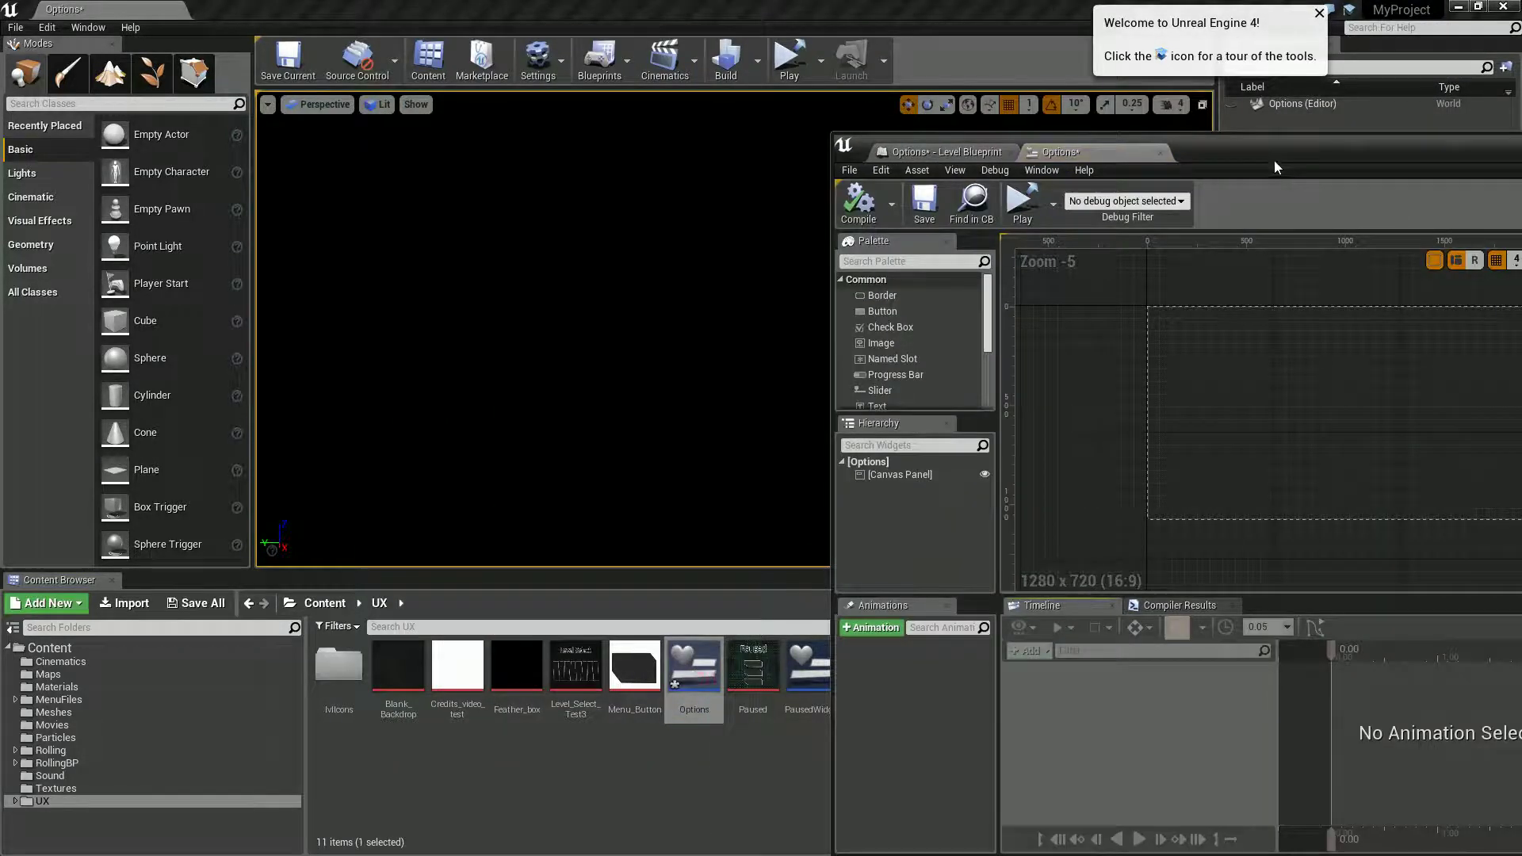
Drop an Image widget onto the canvas and enter 1922 and 1082 as its position.
drag(1273, 160, 800, 134)
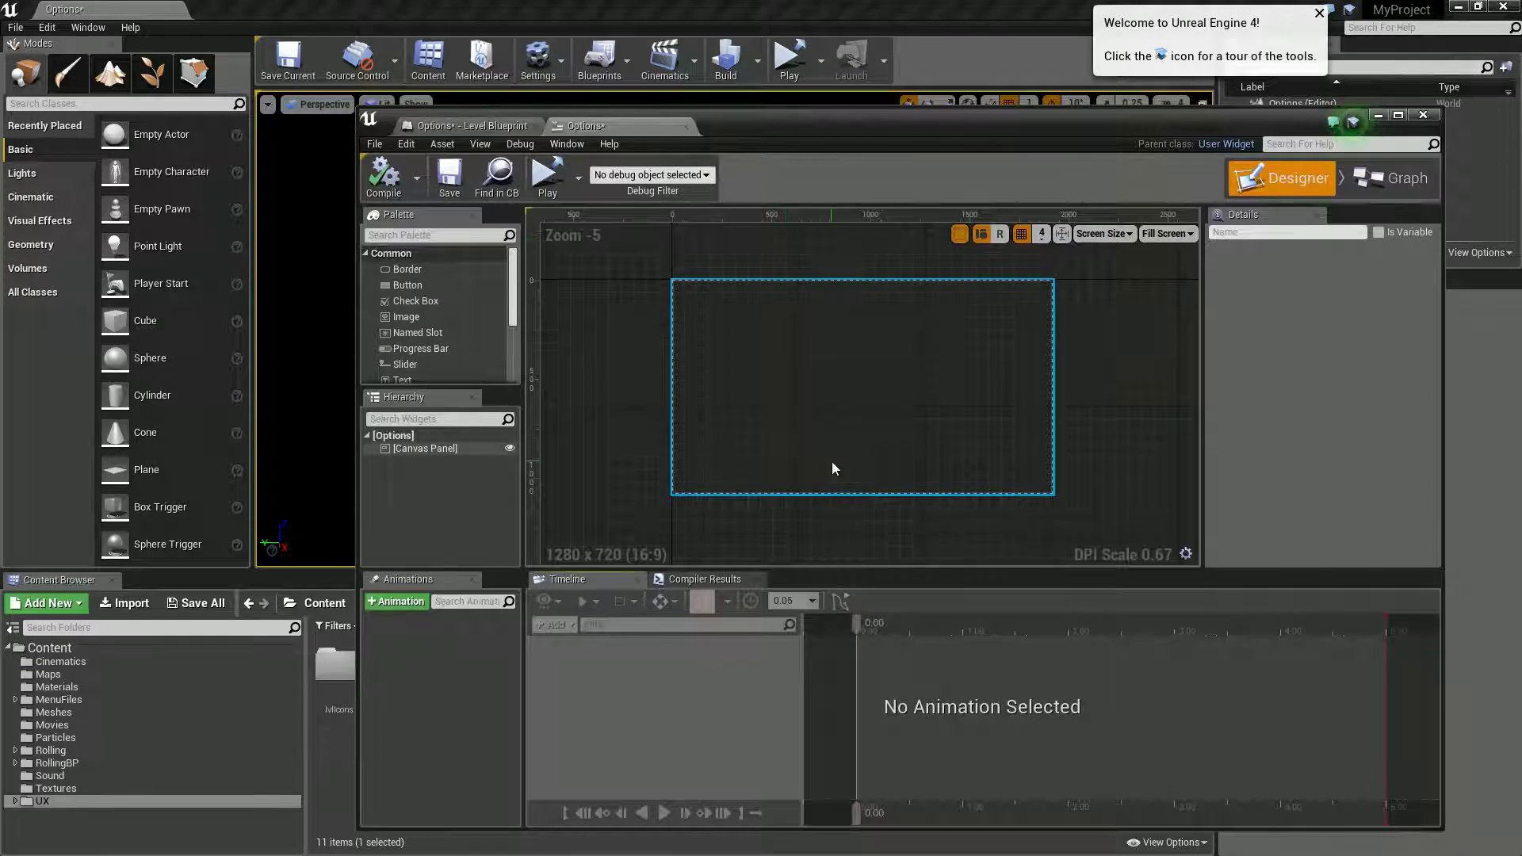
click(721, 537)
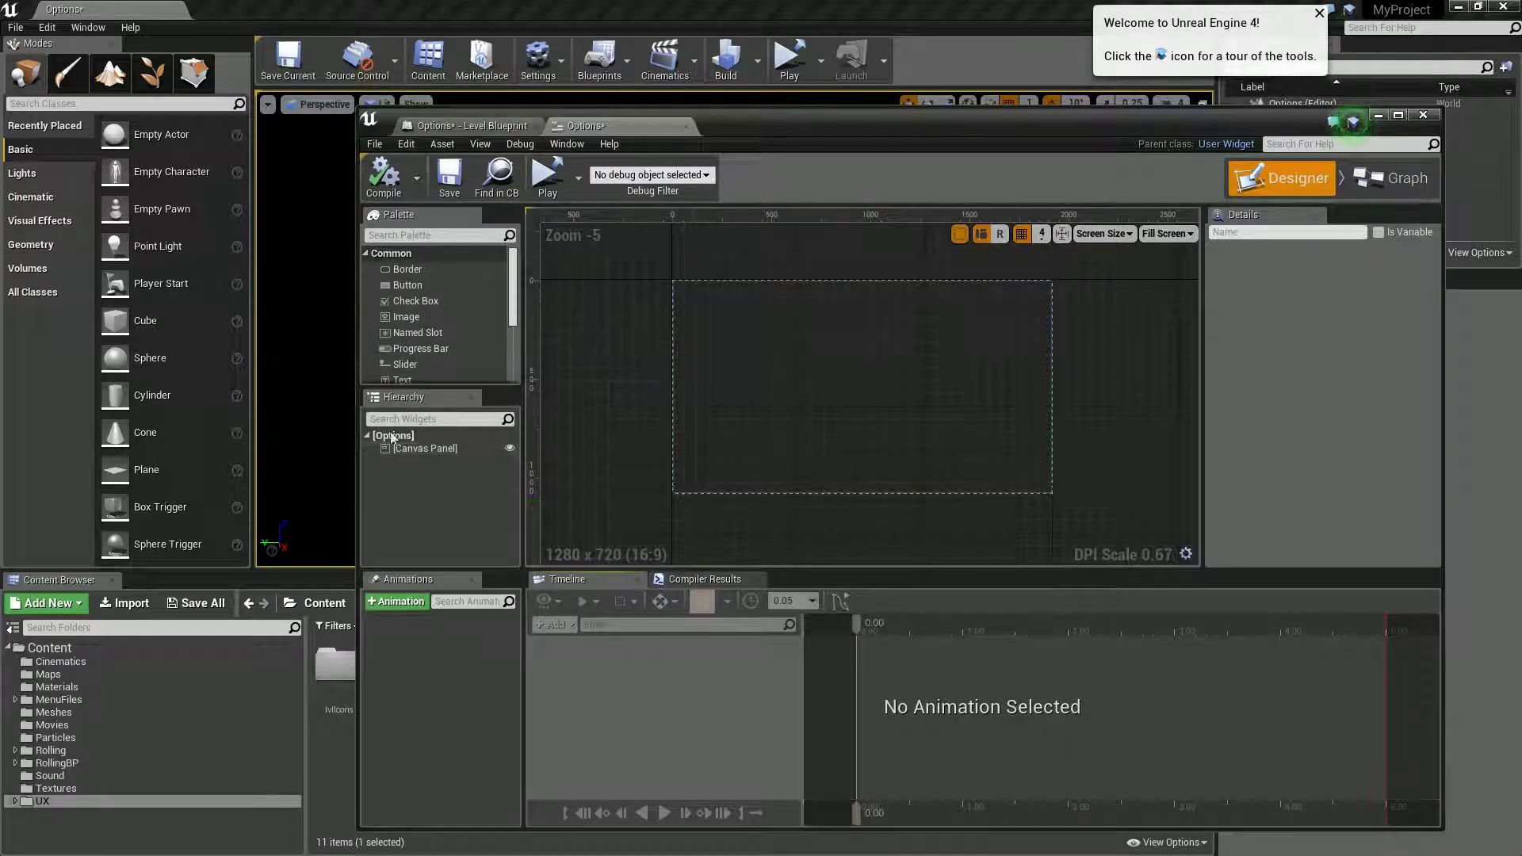
drag(406, 316, 780, 352)
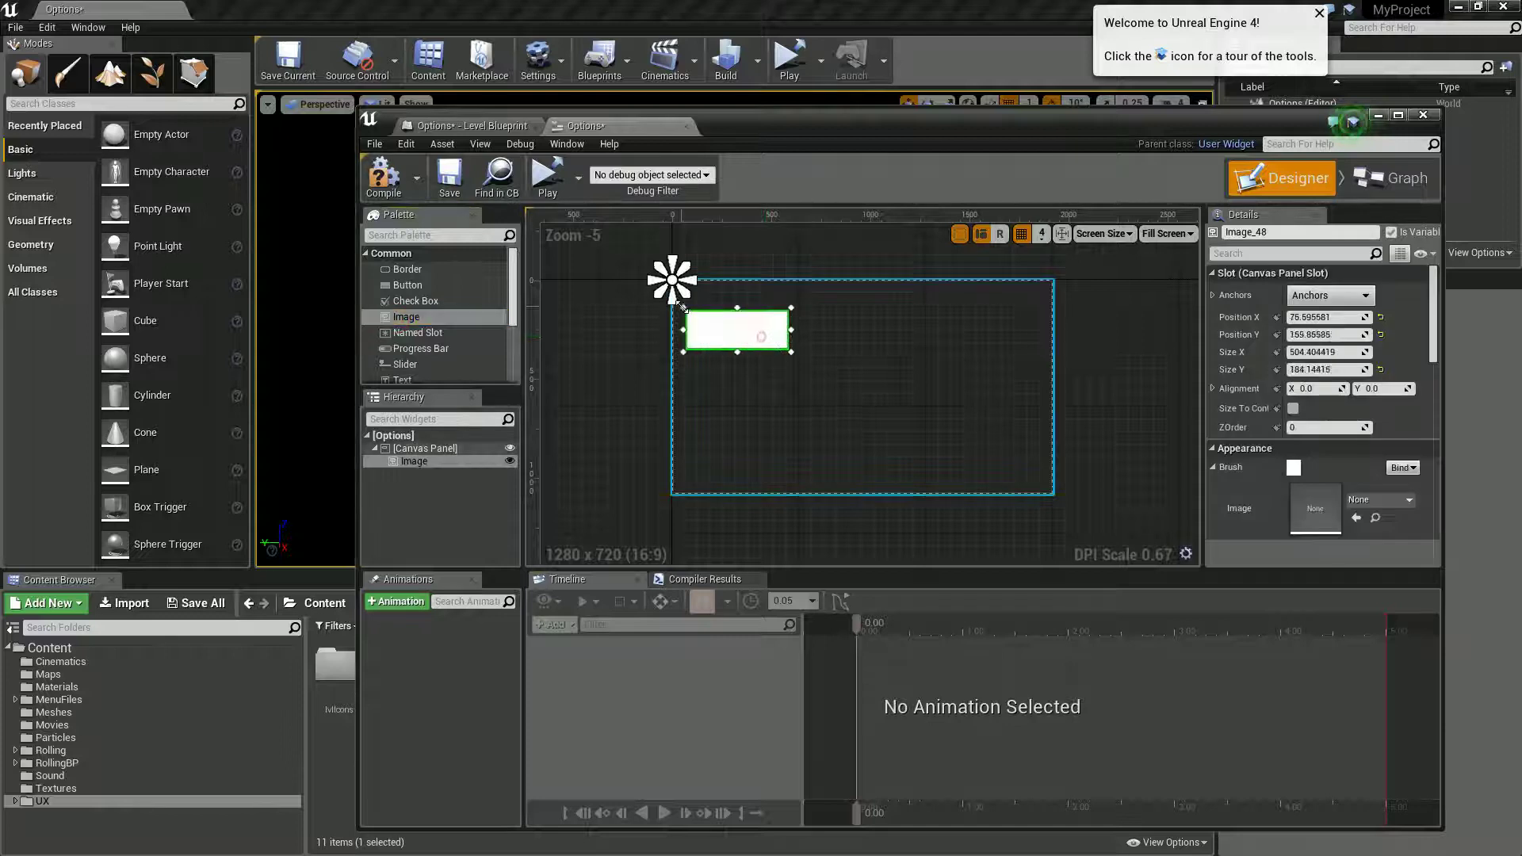
click(1323, 317)
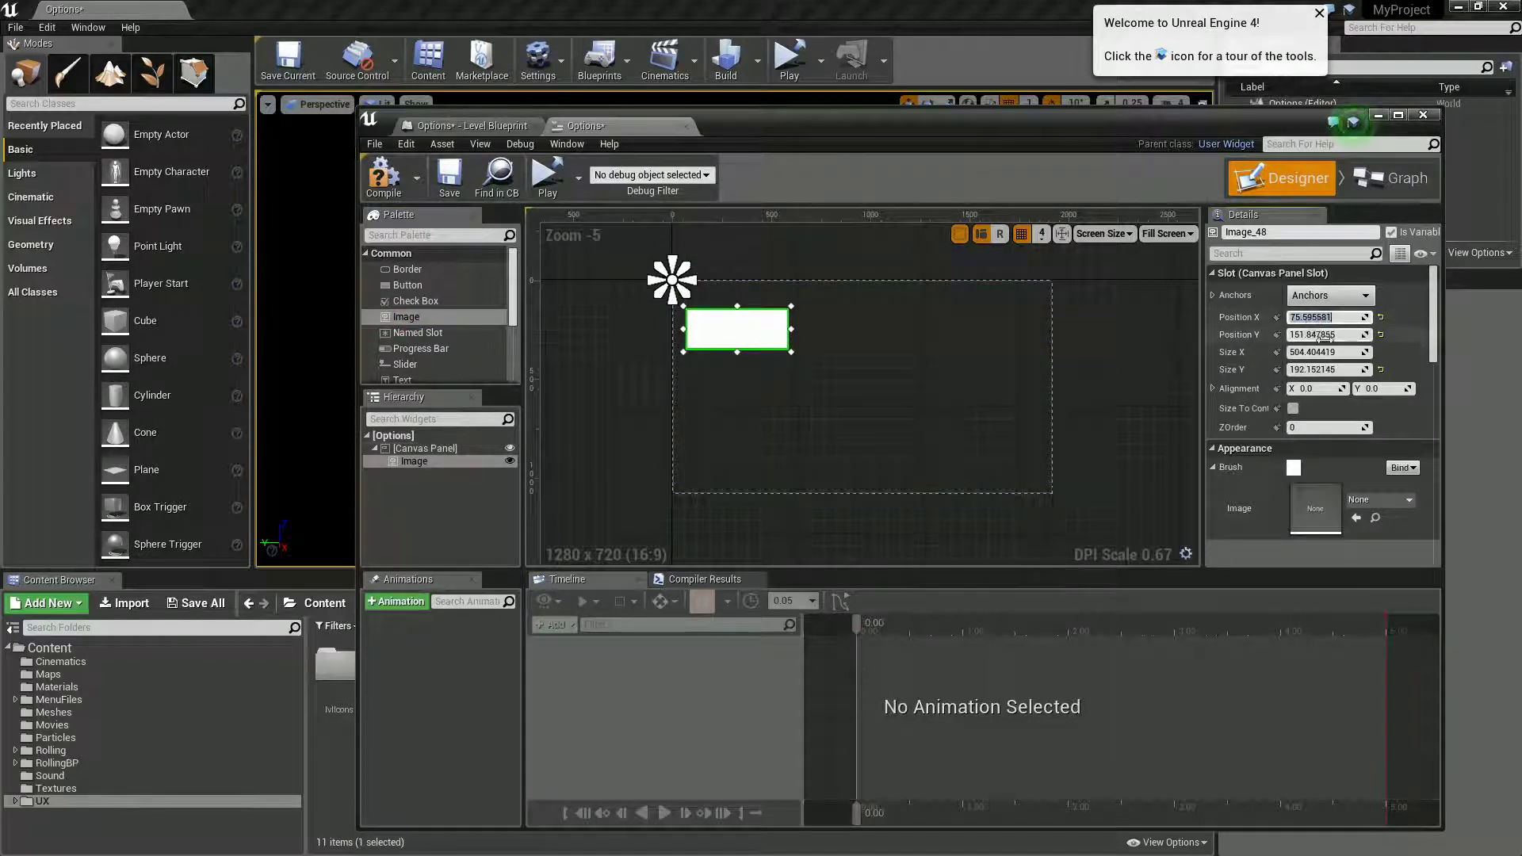
text(19)
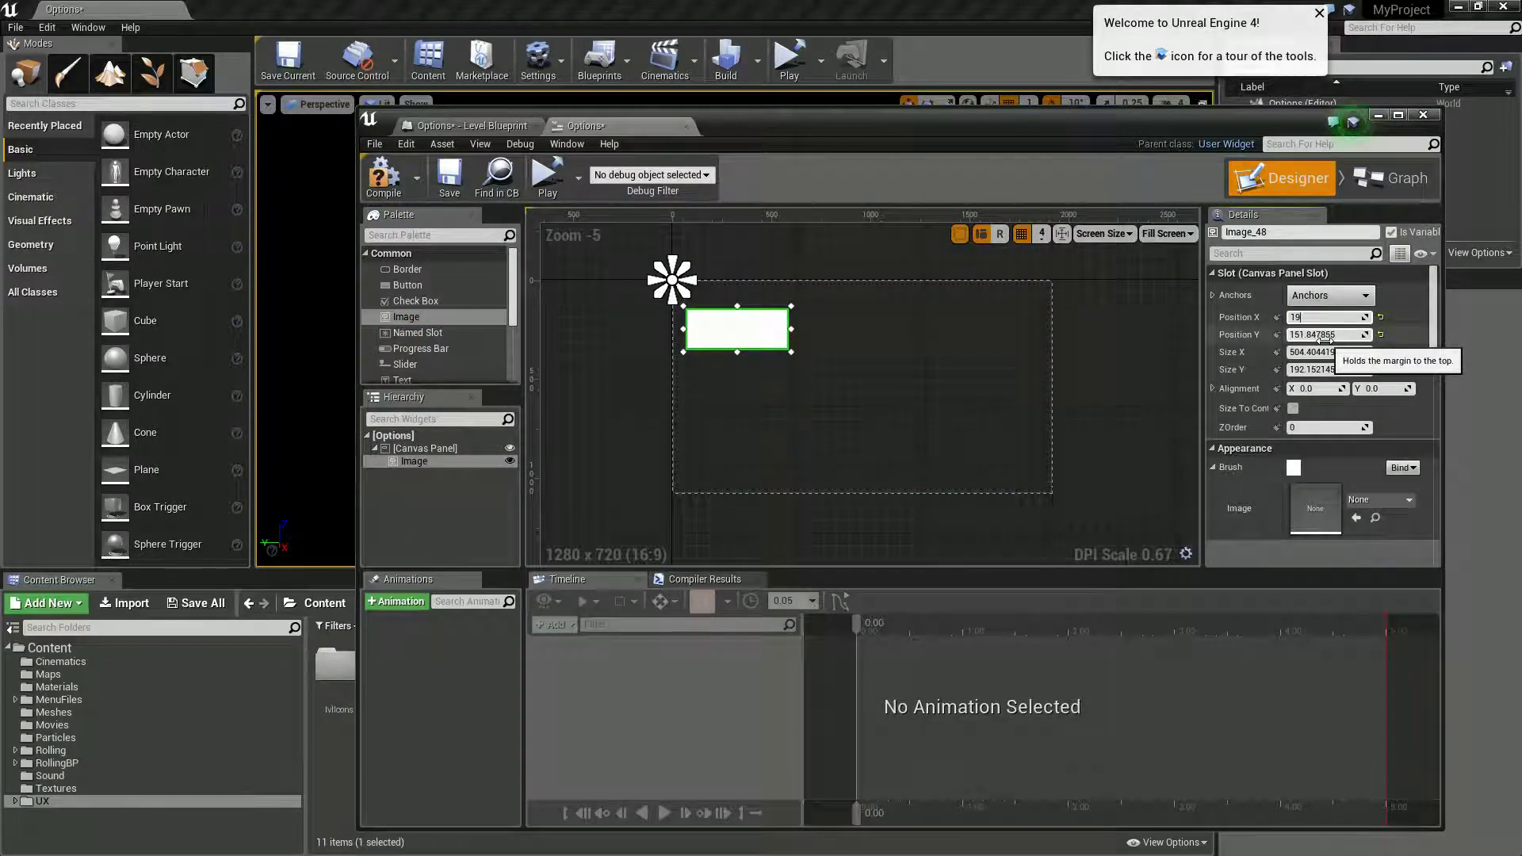
text(22)
key(Tab)
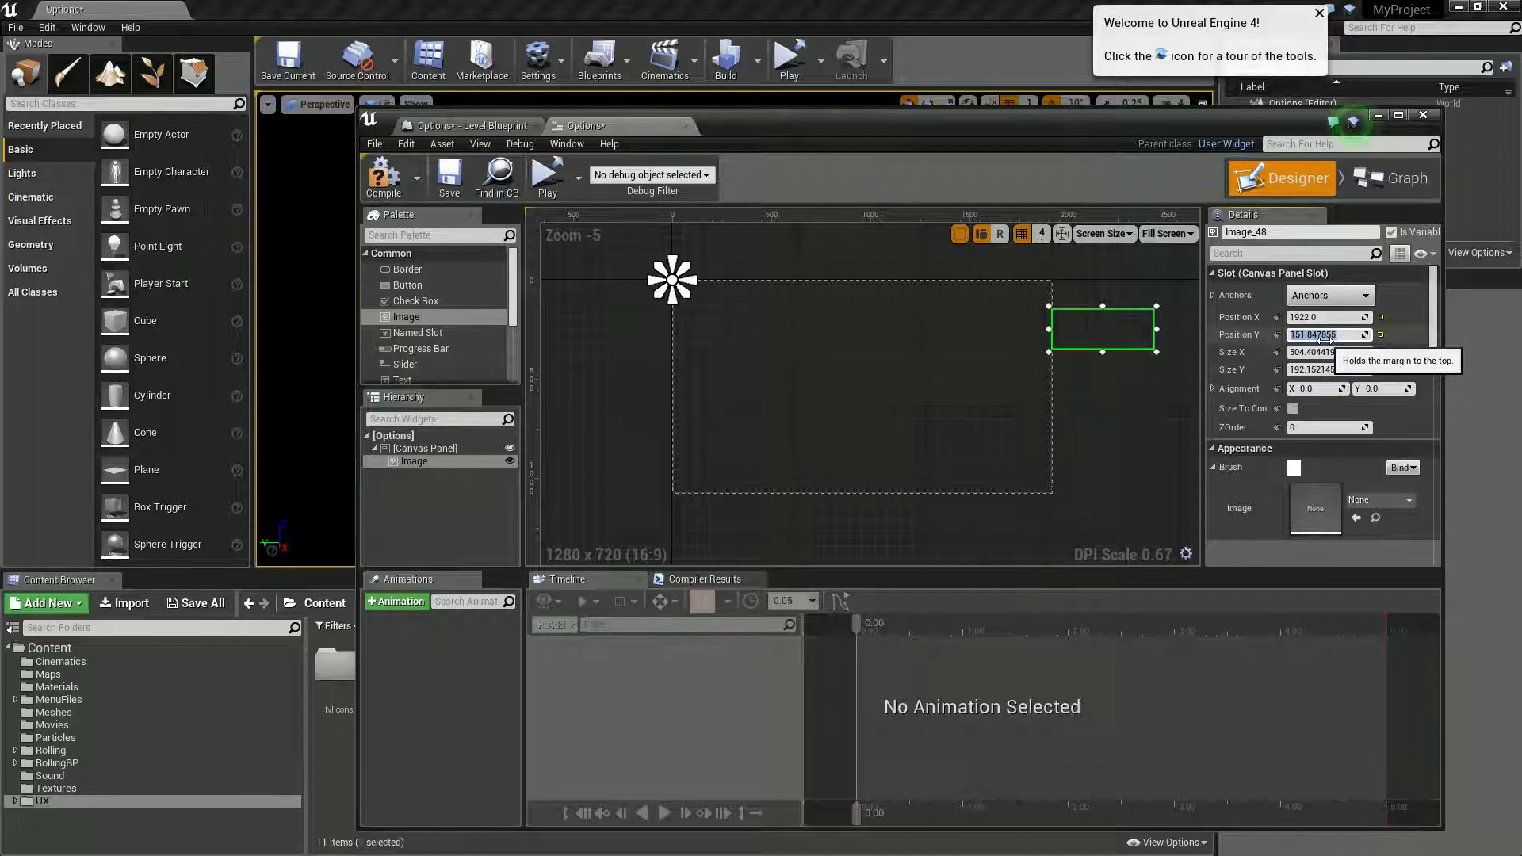
text(1082)
key(Return)
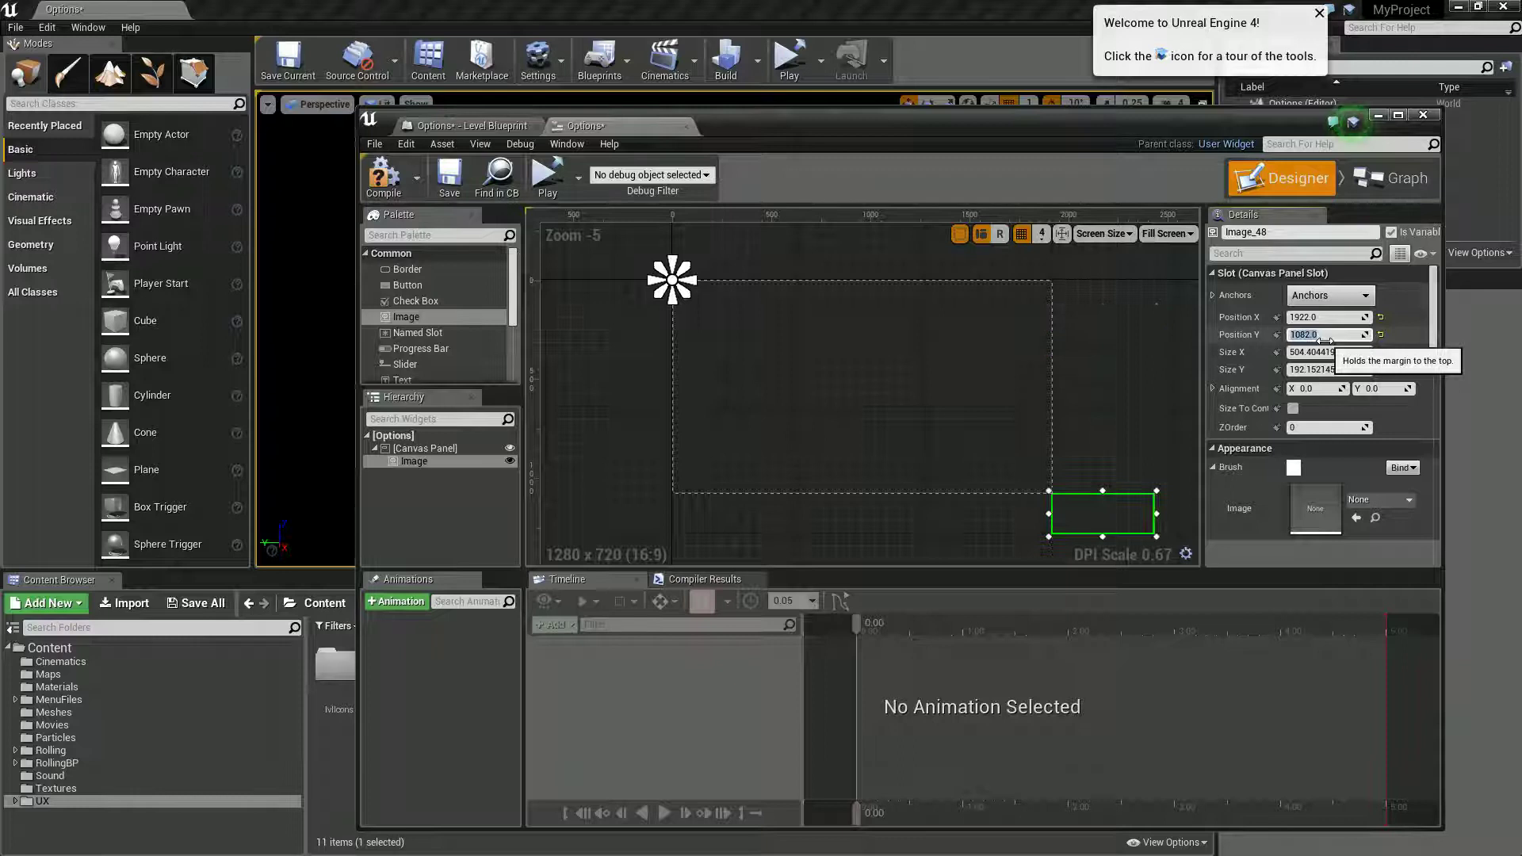
Size the image 1922×1082 and move it to position 0,0.
click(1333, 368)
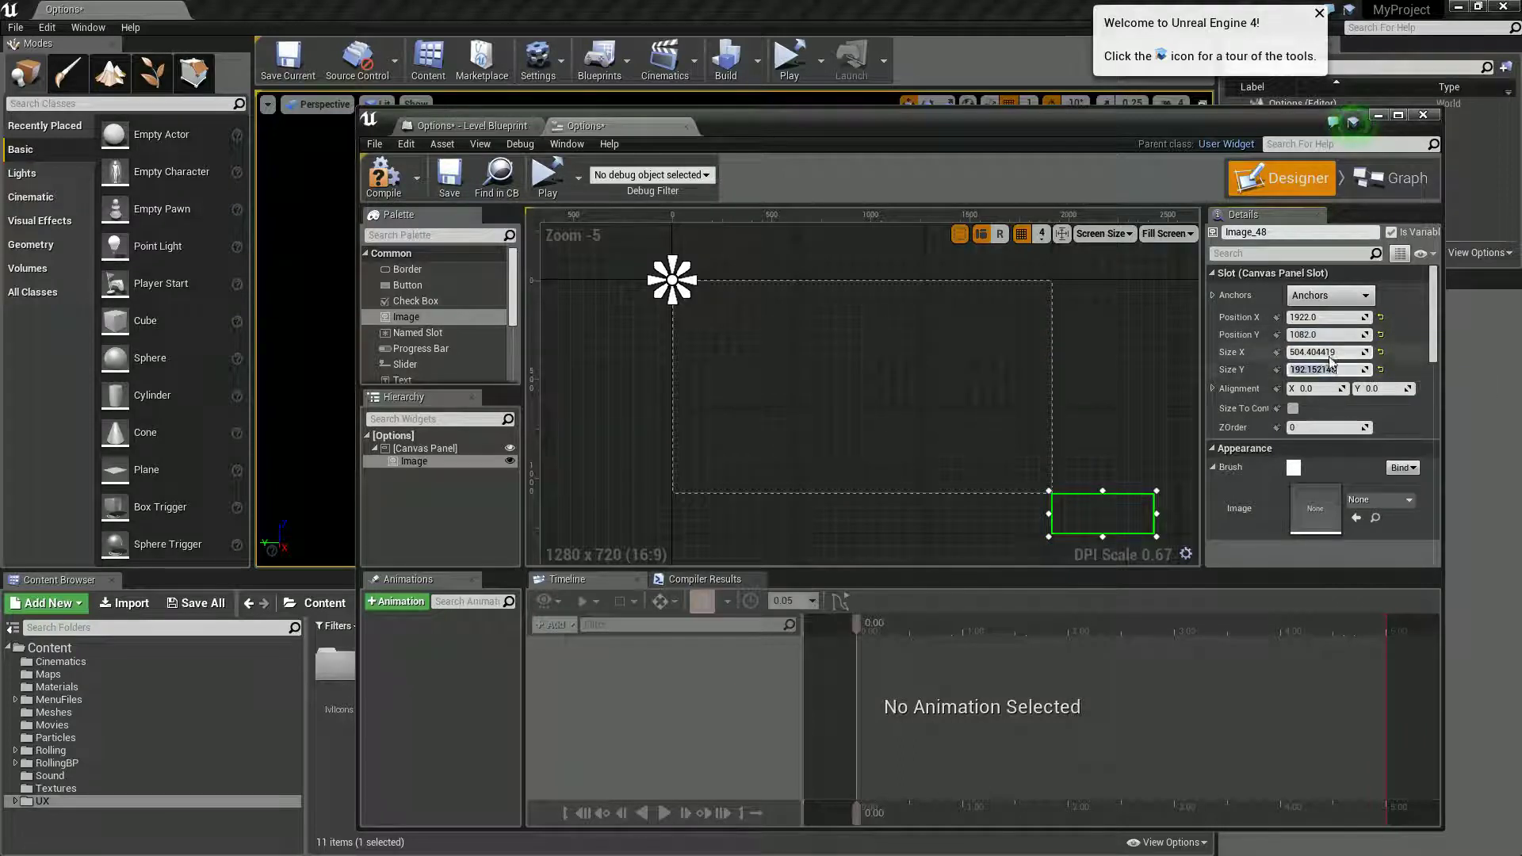
click(1330, 352)
text(19)
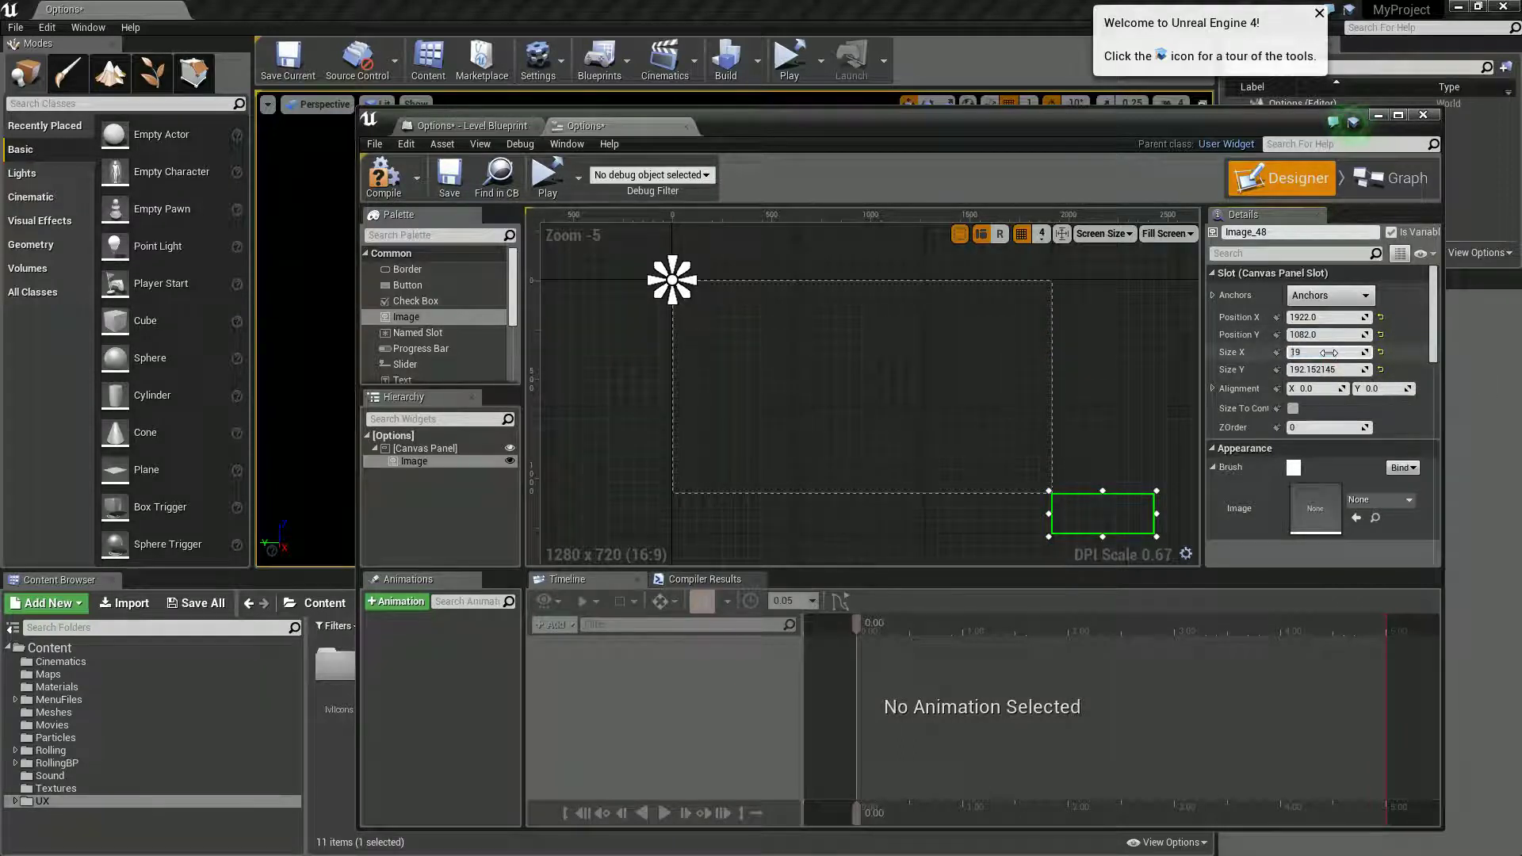
text(22)
key(Tab)
text(10)
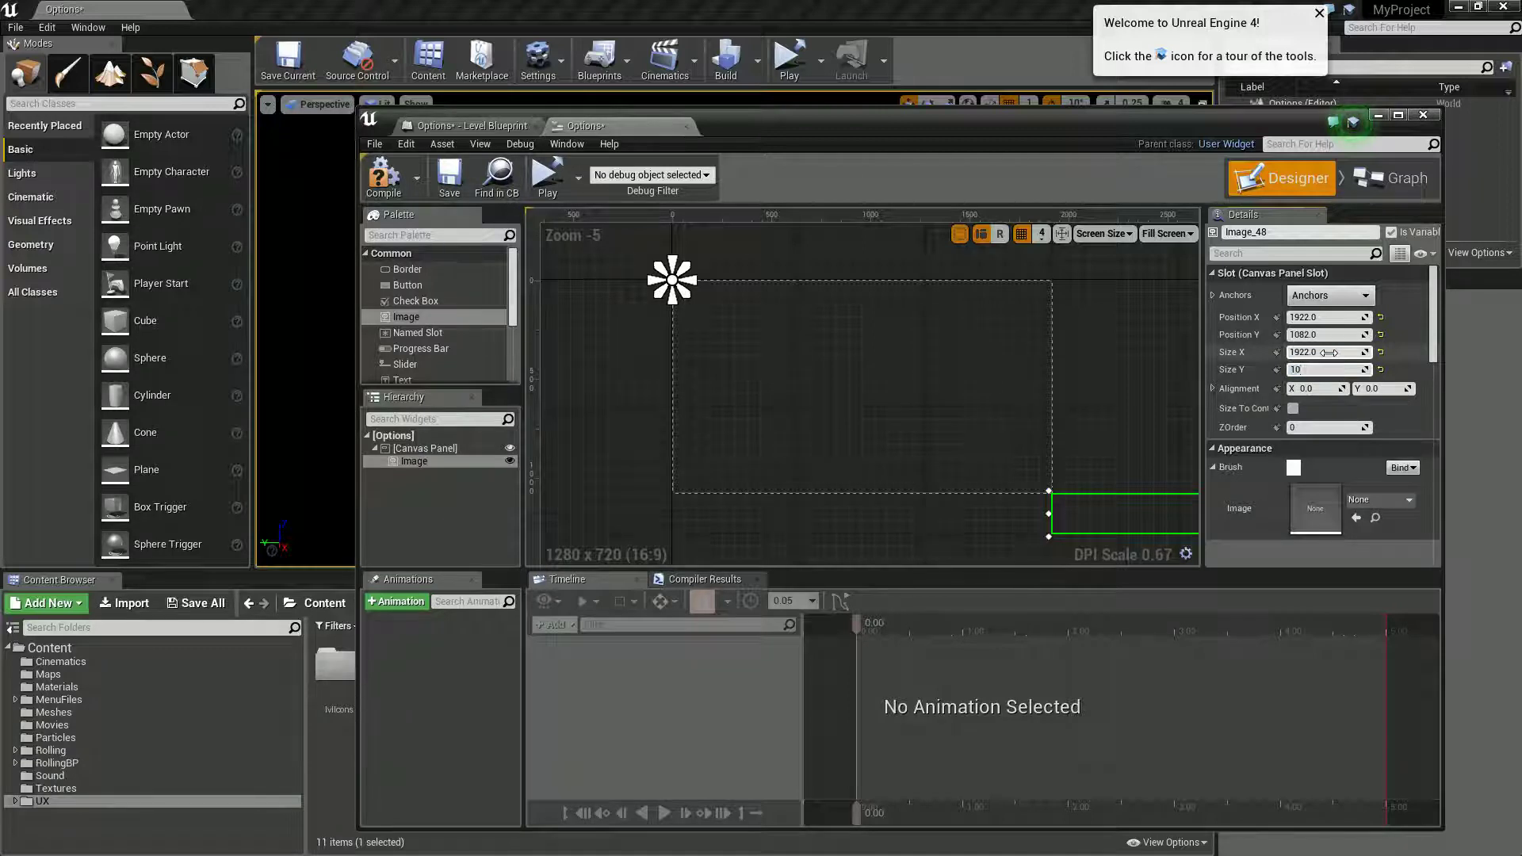
click(1348, 318)
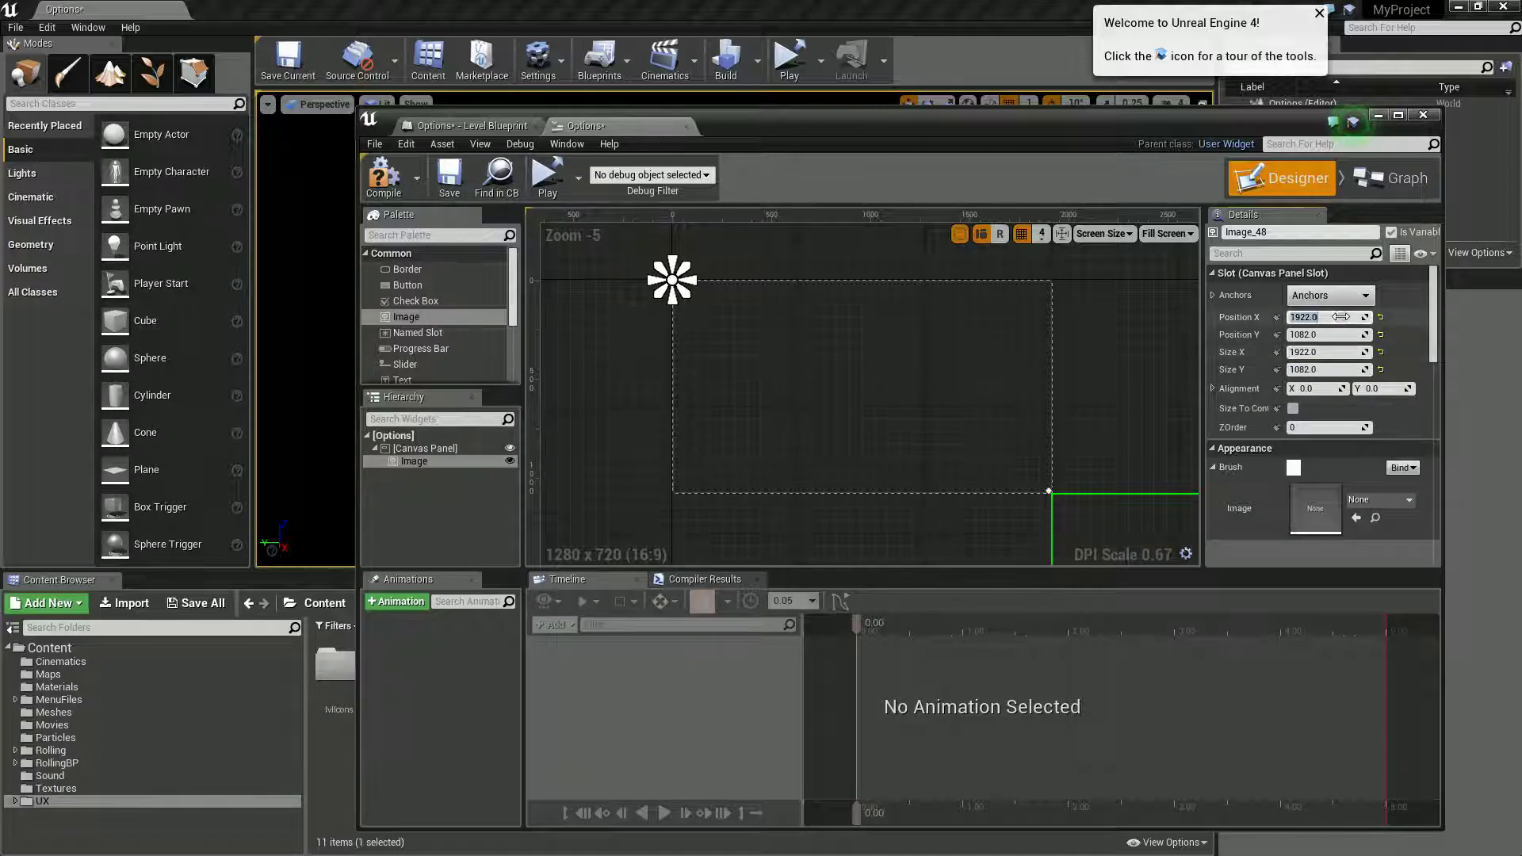
text(0)
key(Return)
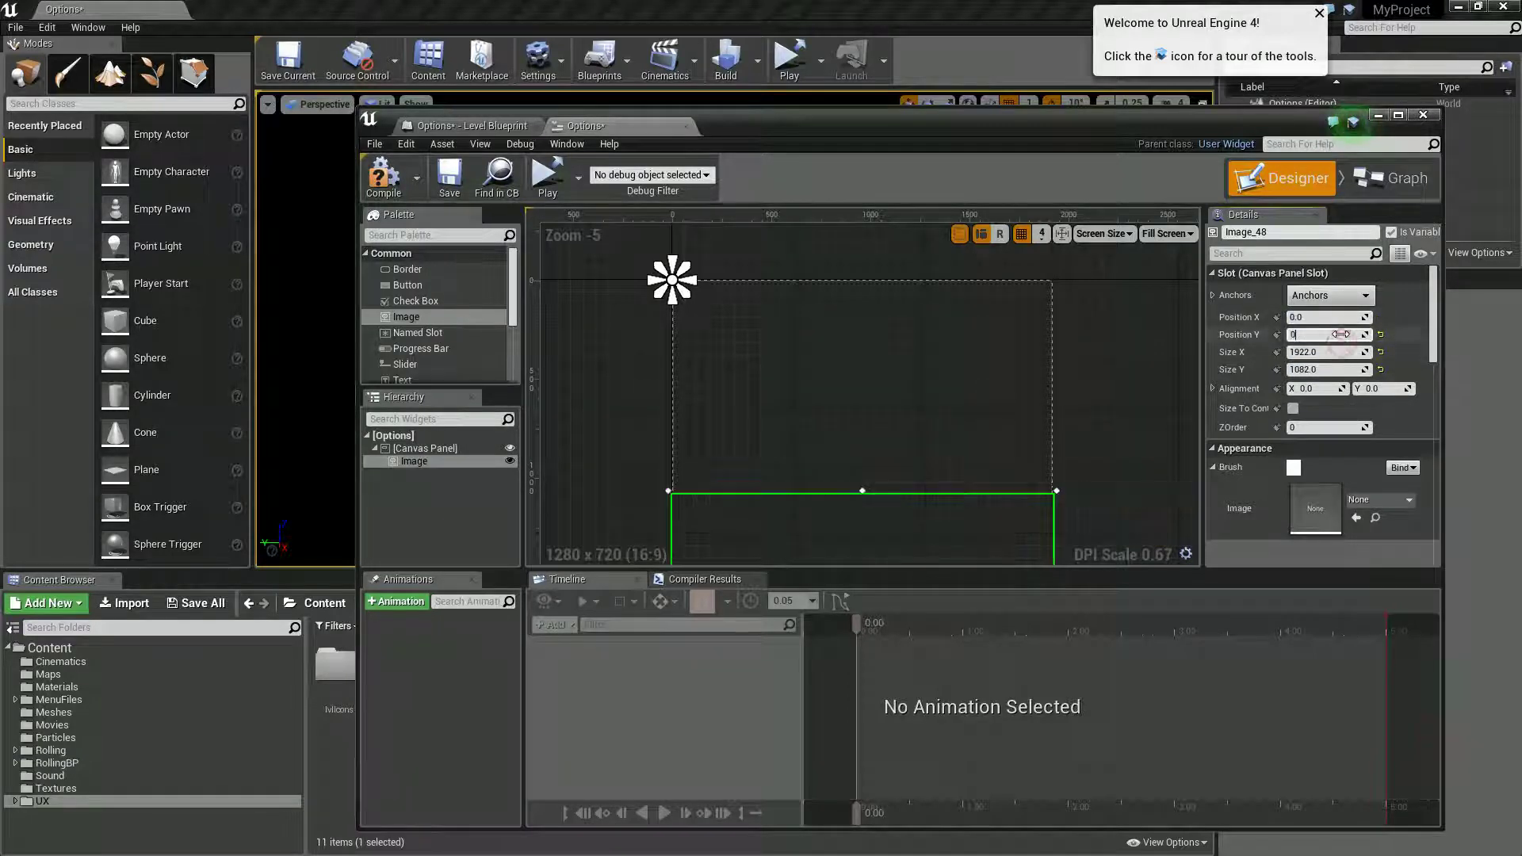
click(1340, 335)
text(0)
key(Return)
Anchor the image to full stretch and give it the Blank_Backdrop texture.
click(1331, 295)
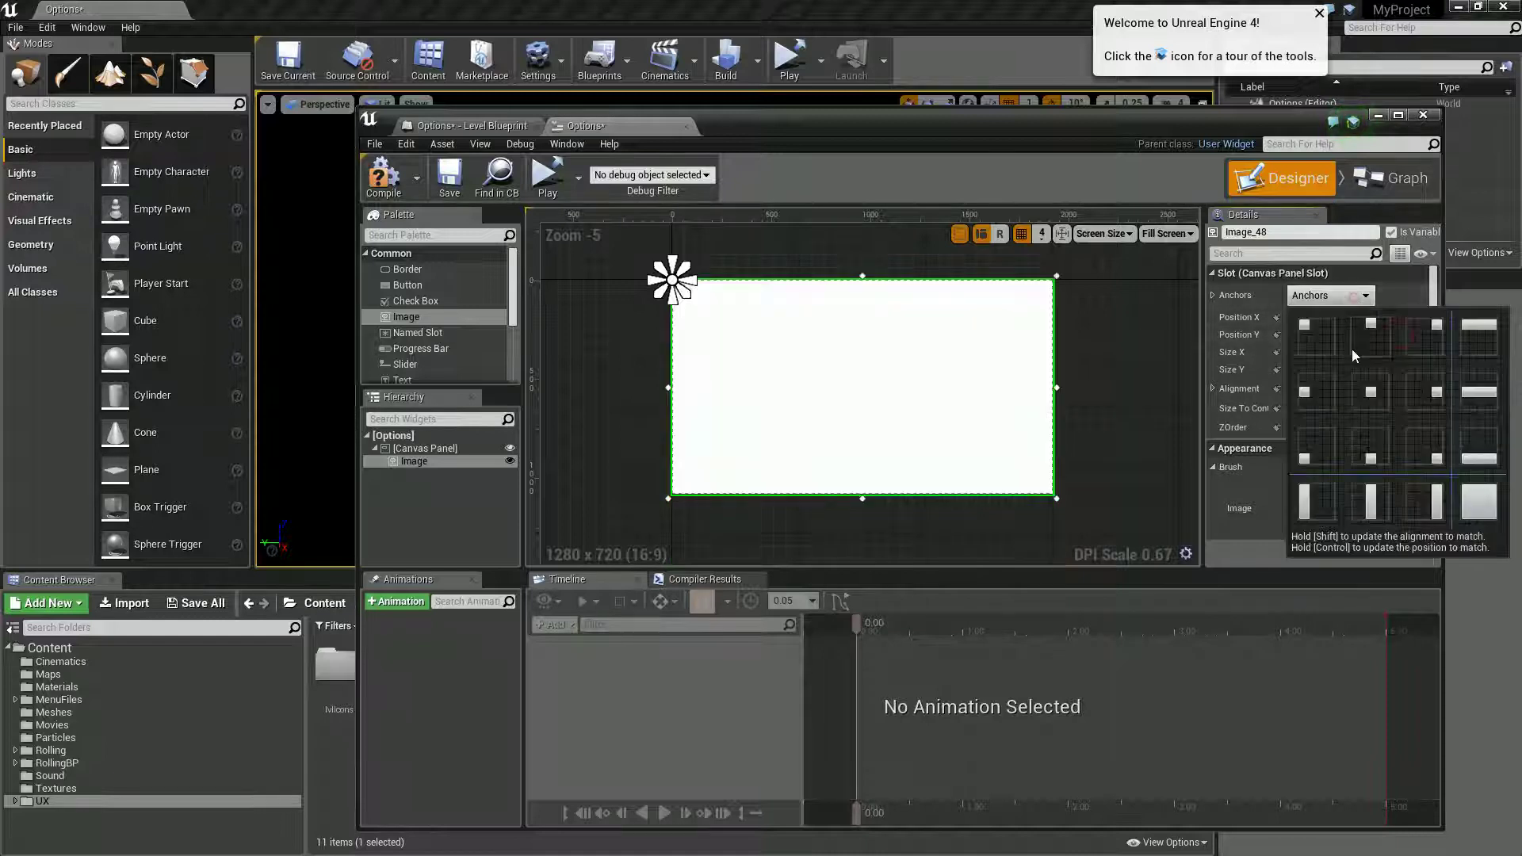
click(1495, 507)
drag(803, 113, 978, 111)
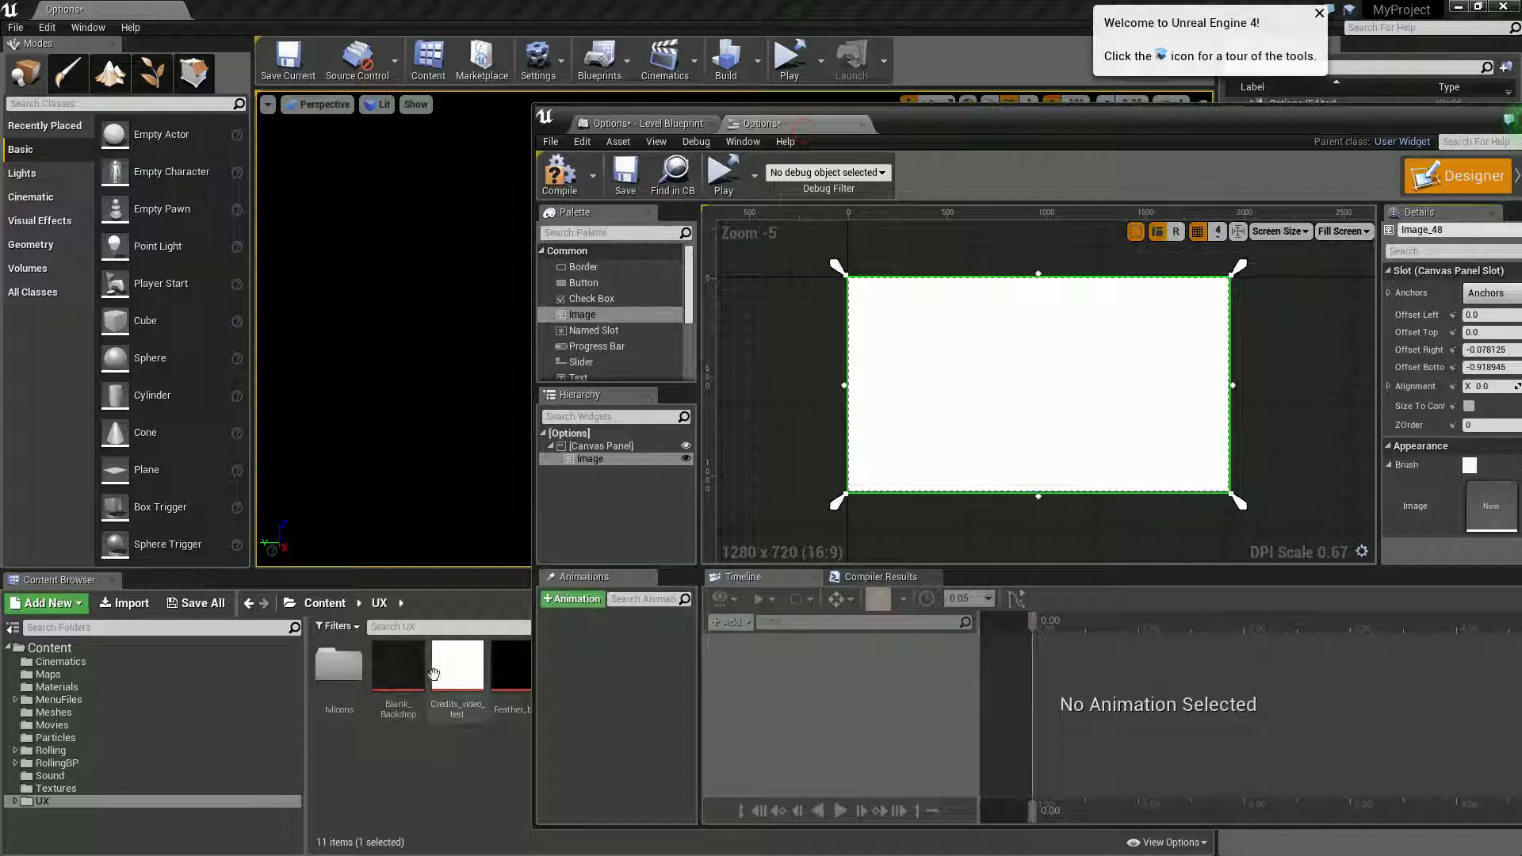
drag(398, 668, 1491, 506)
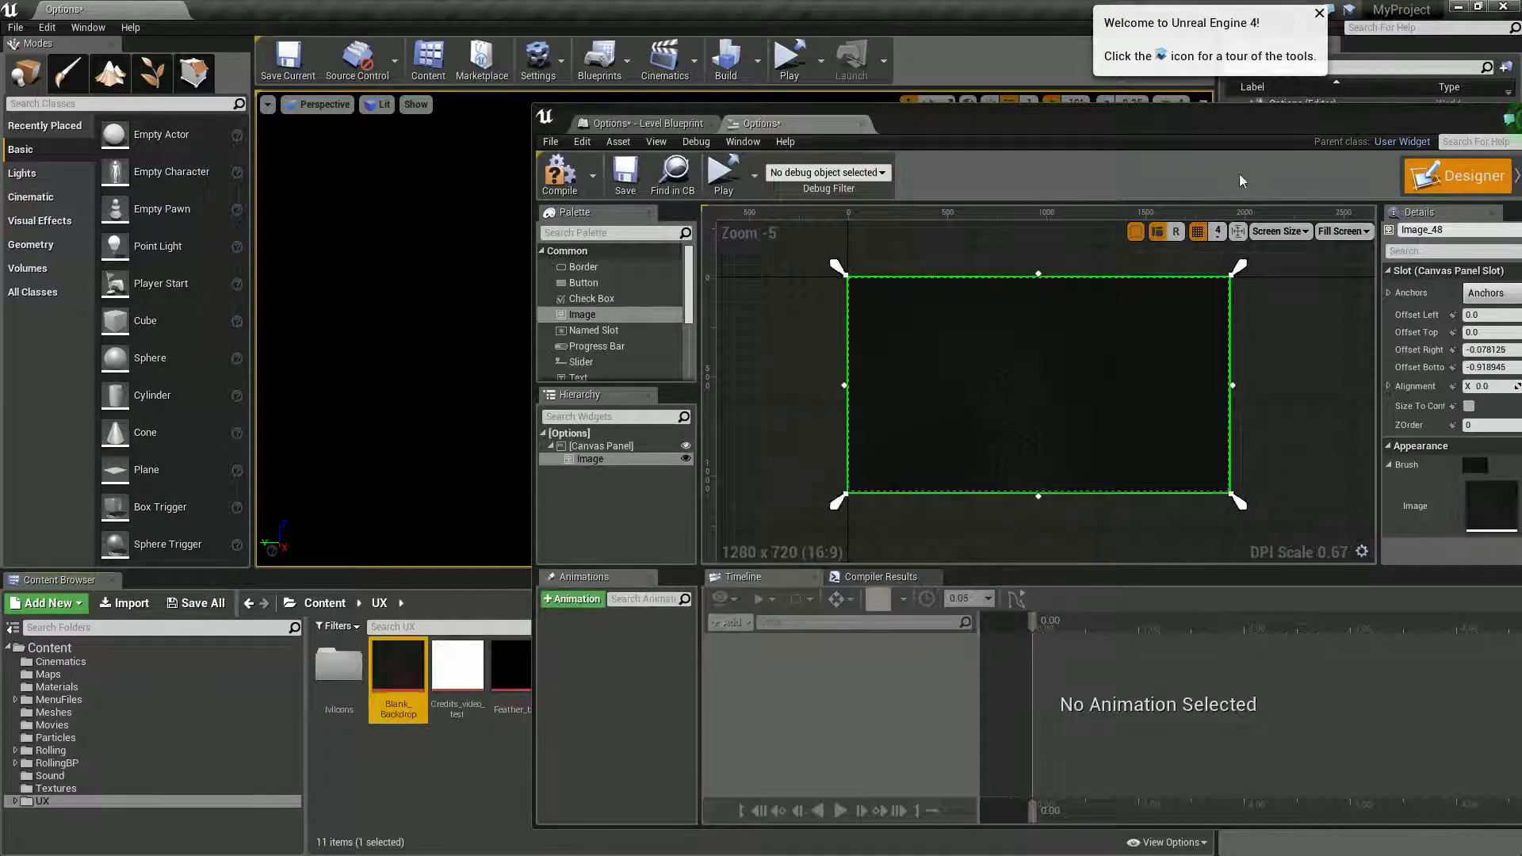
drag(1188, 122, 964, 87)
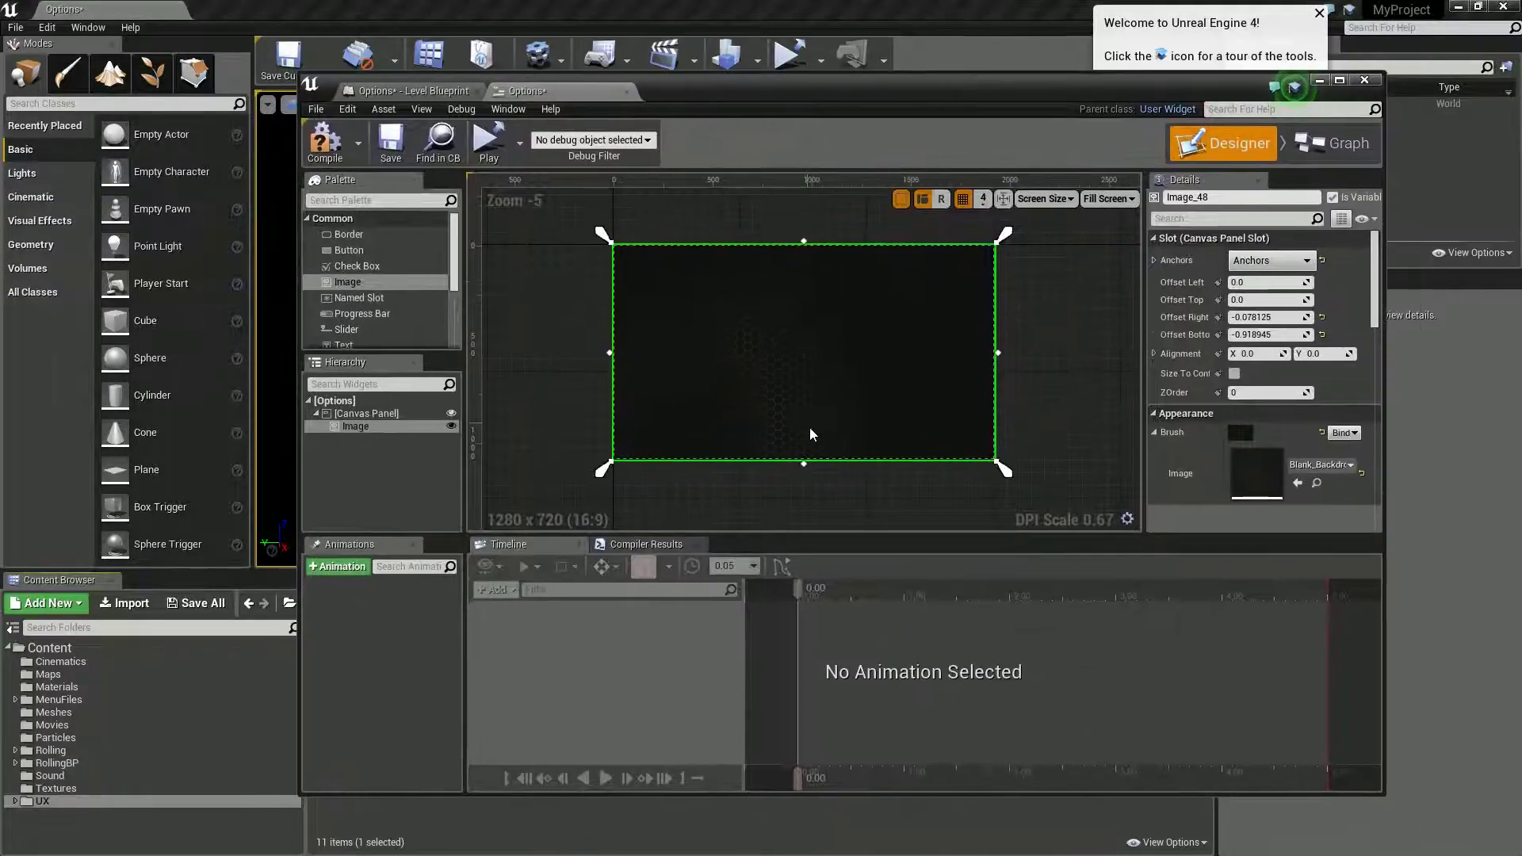
Rename the image widget to Backdrop.
click(349, 428)
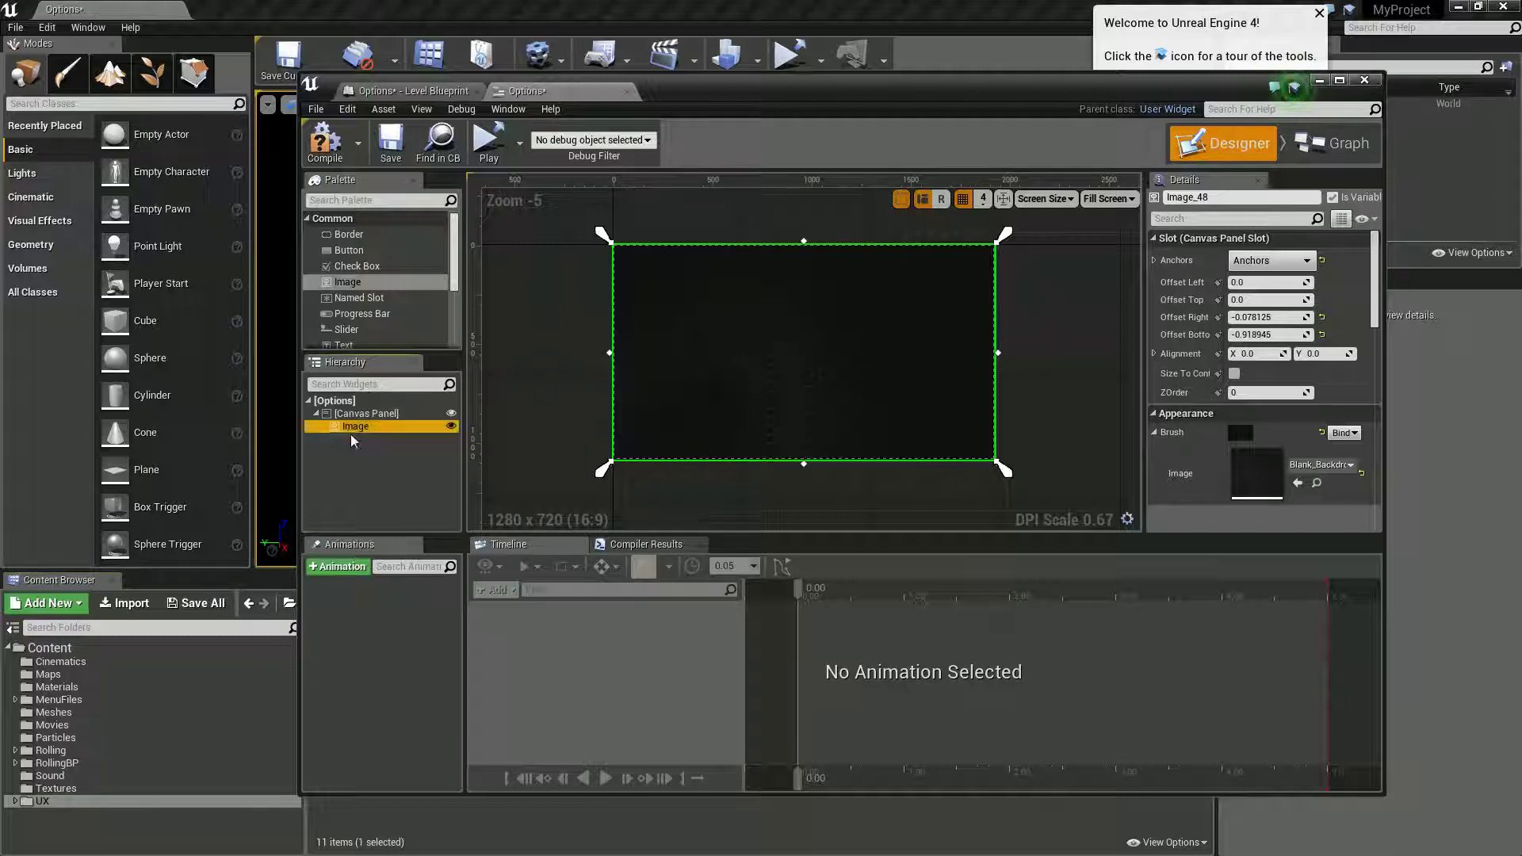
key(F2)
text(Ba)
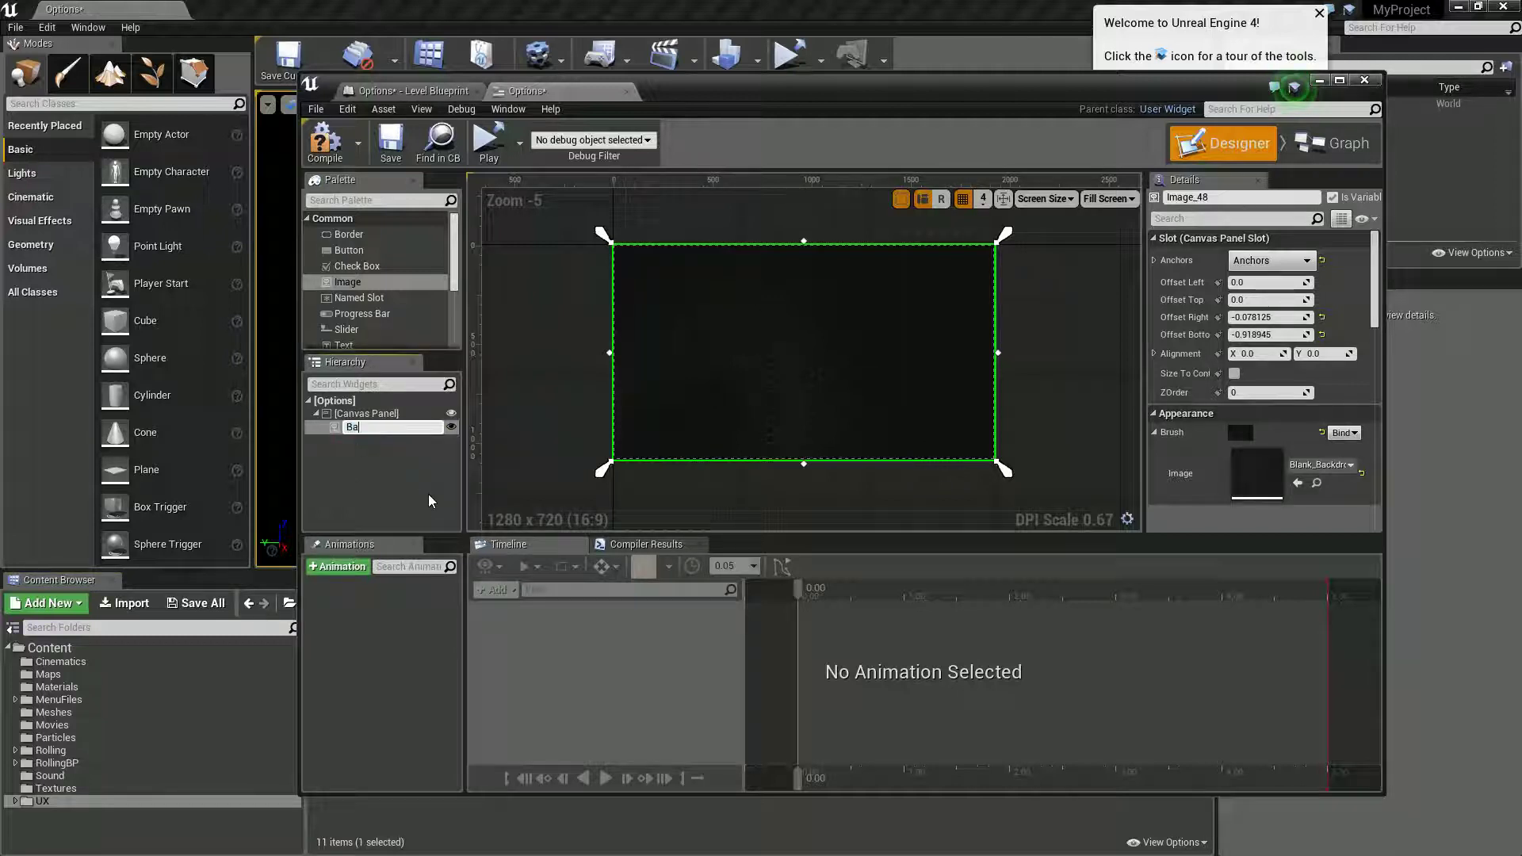
text(ckdrop)
click(397, 482)
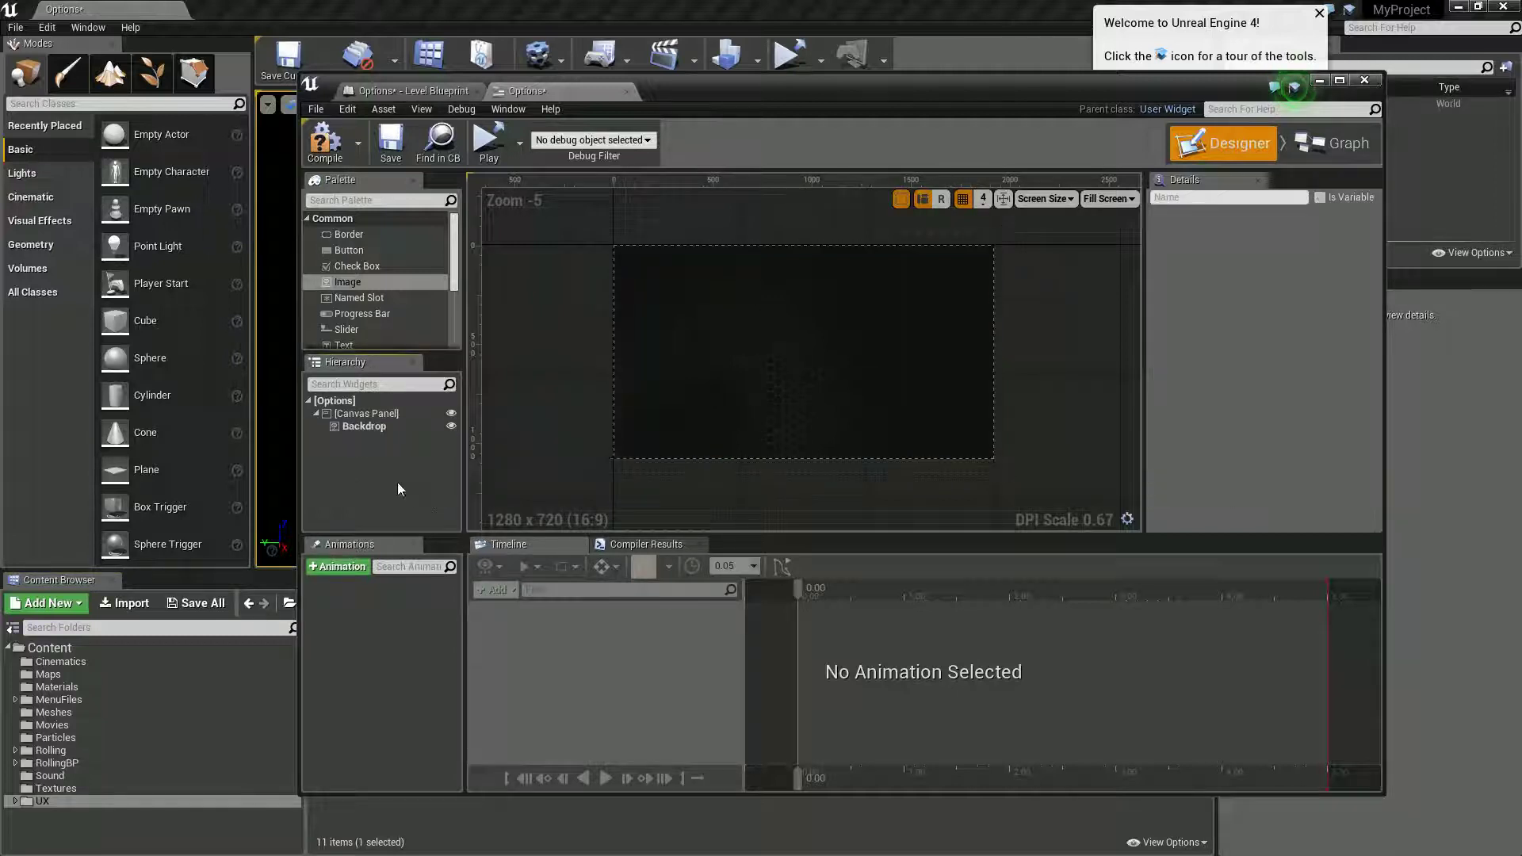
drag(725, 92, 891, 76)
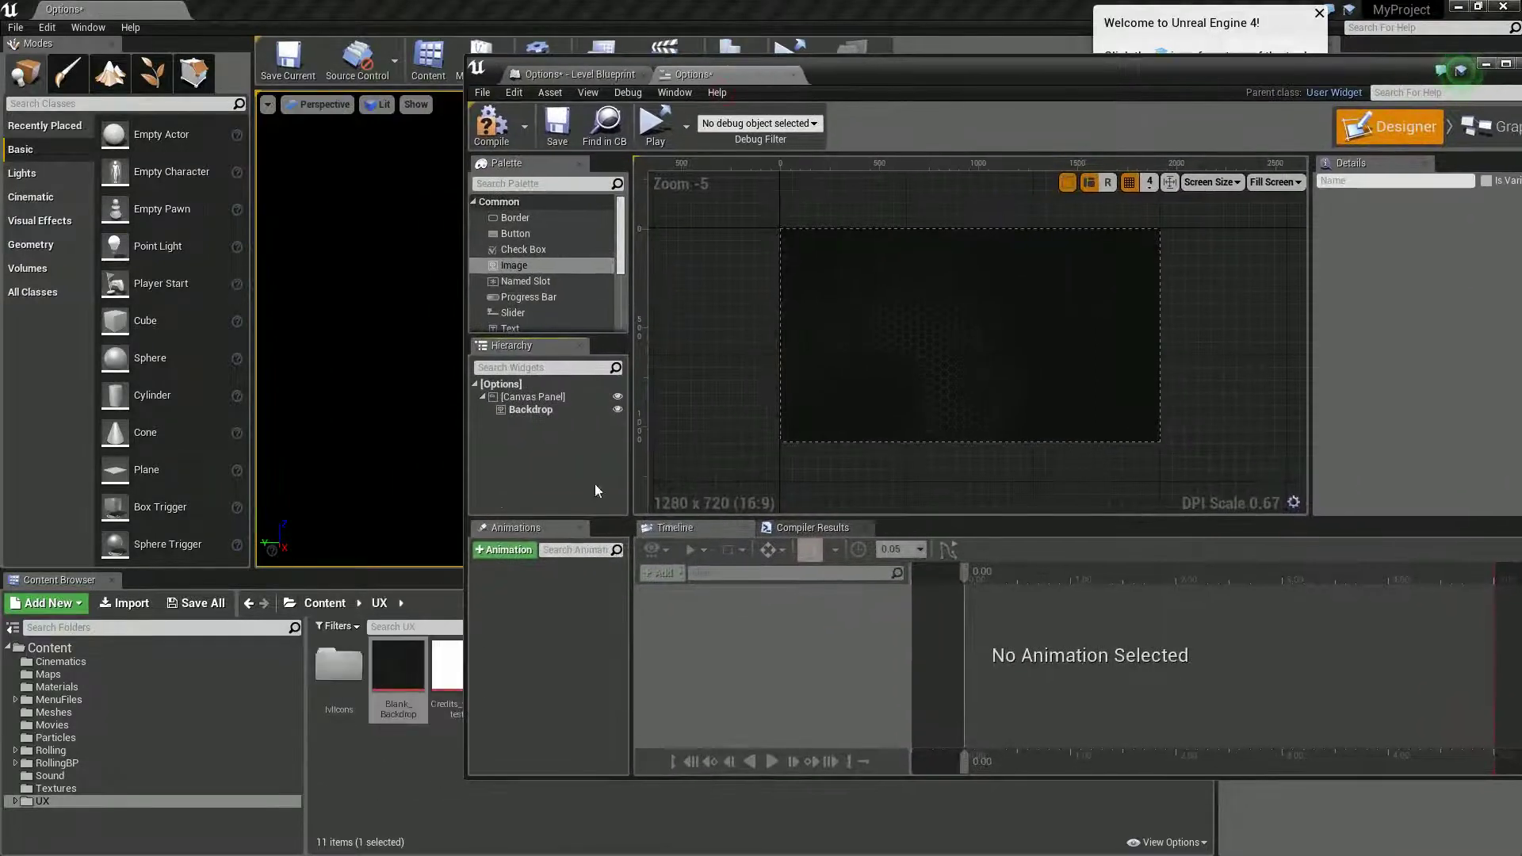
Add another Image widget and stretch it well beyond the canvas.
drag(512, 263, 749, 207)
drag(932, 313, 1218, 478)
click(1469, 449)
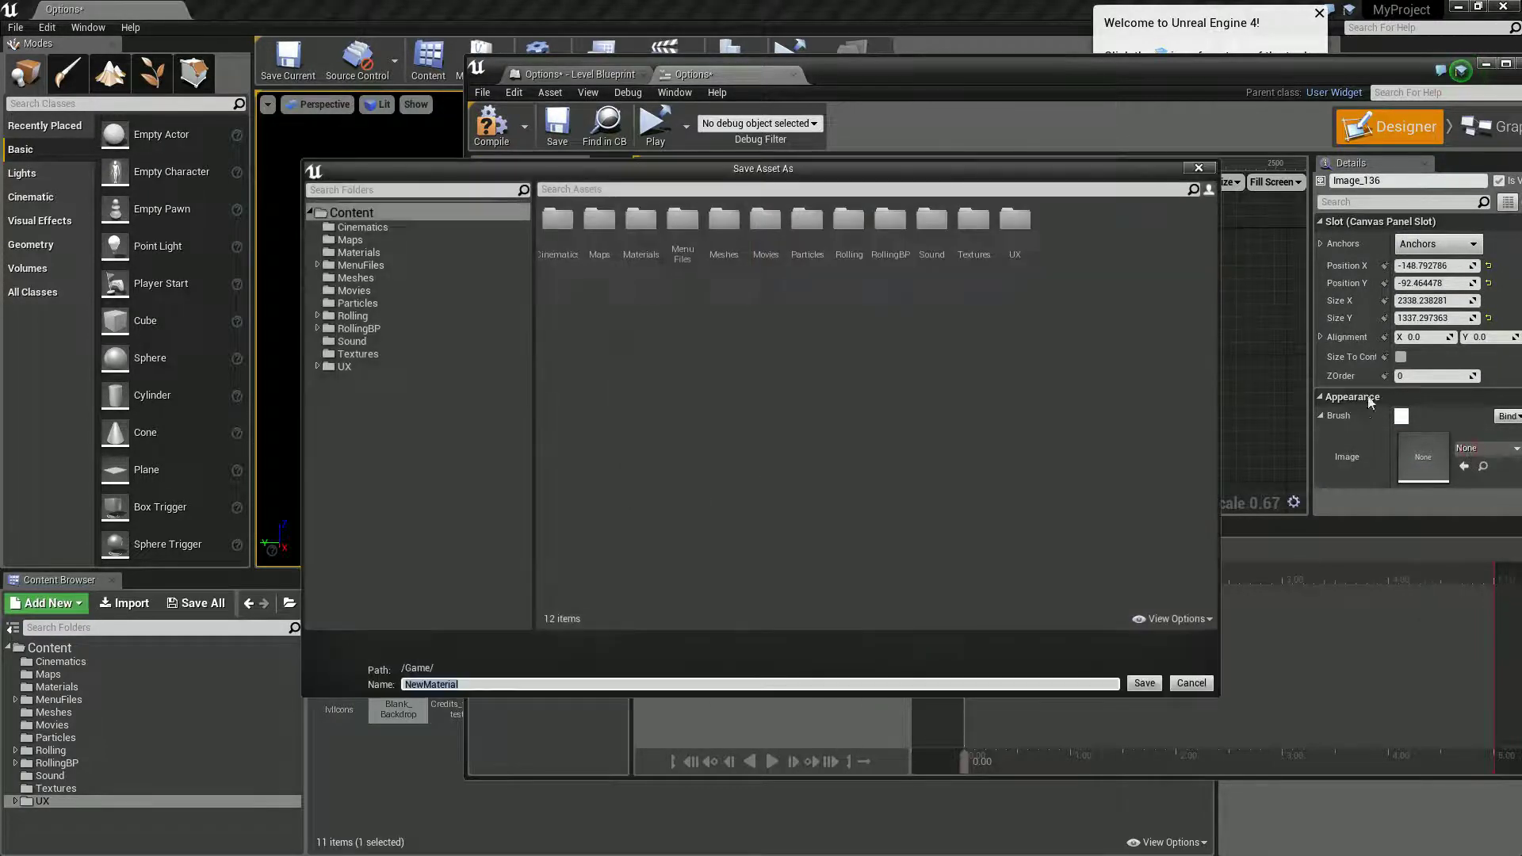
click(1198, 168)
scroll(1323, 371, down, 3)
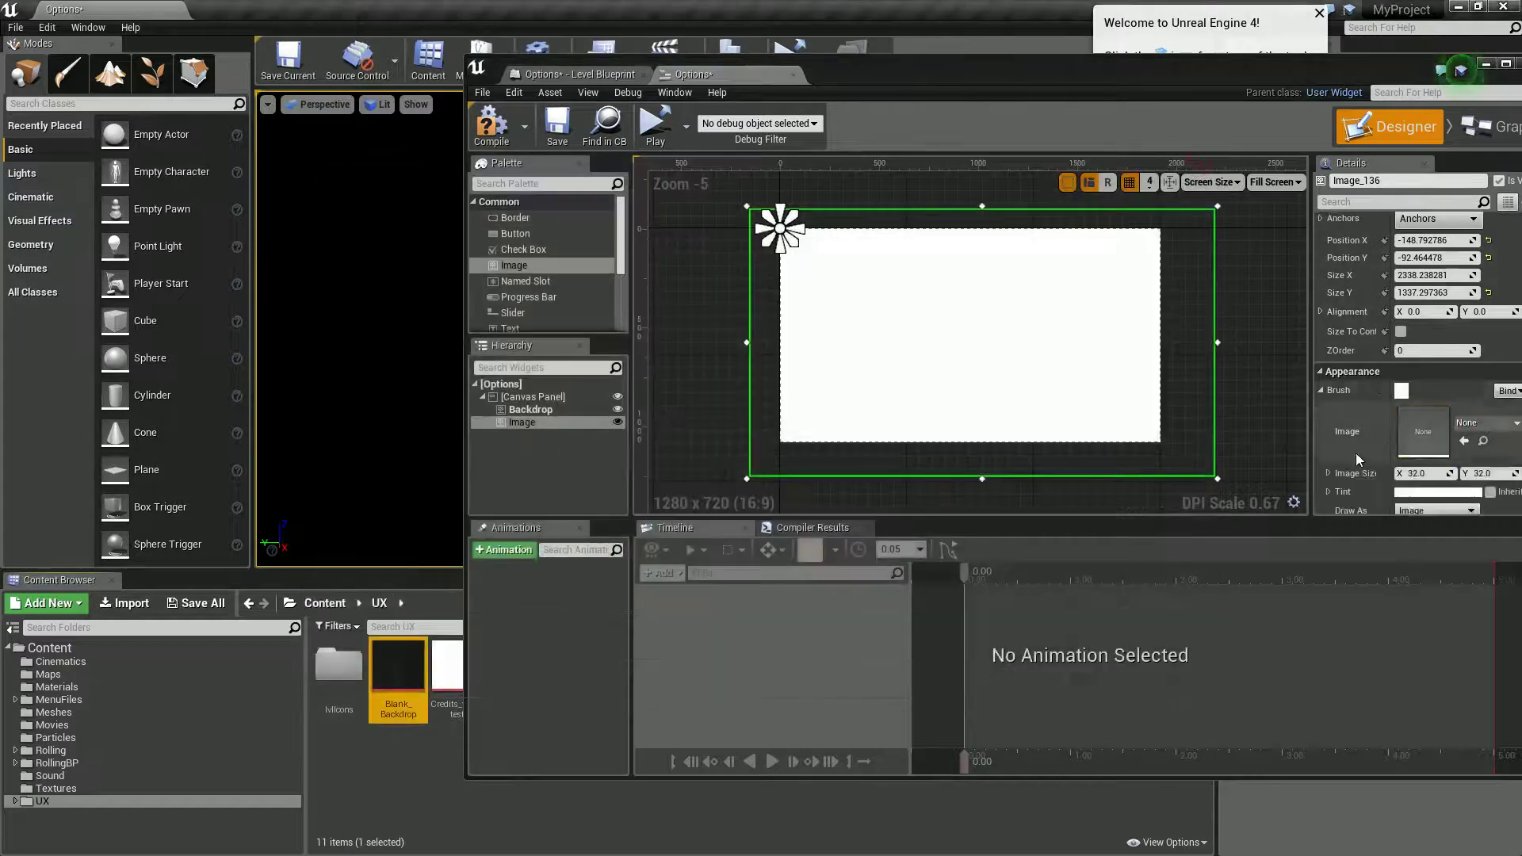
Tint the new image solid black and rename it Black.
click(1437, 467)
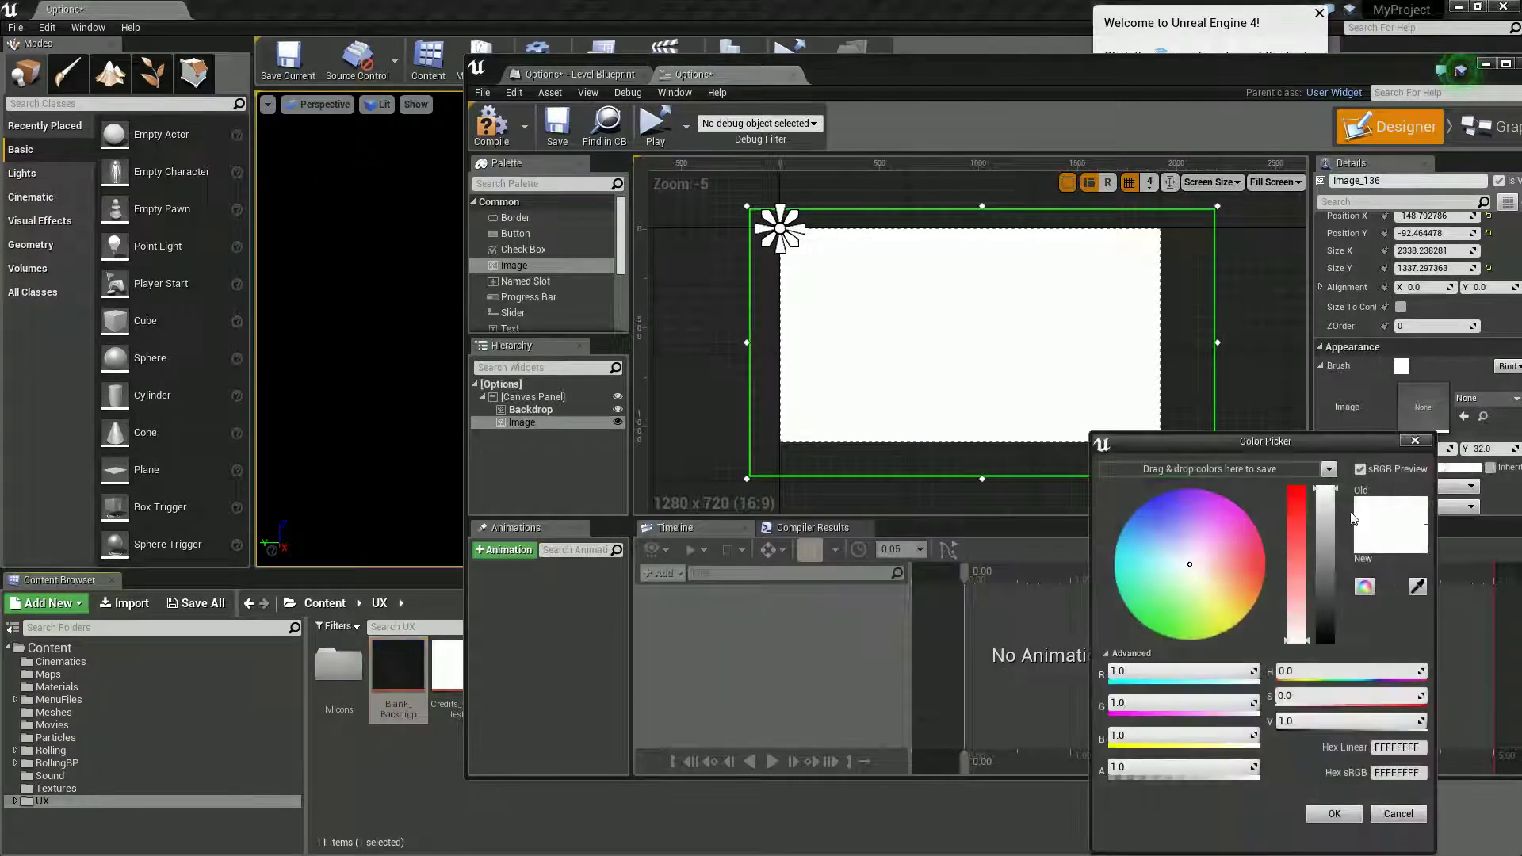
drag(1326, 525, 1335, 750)
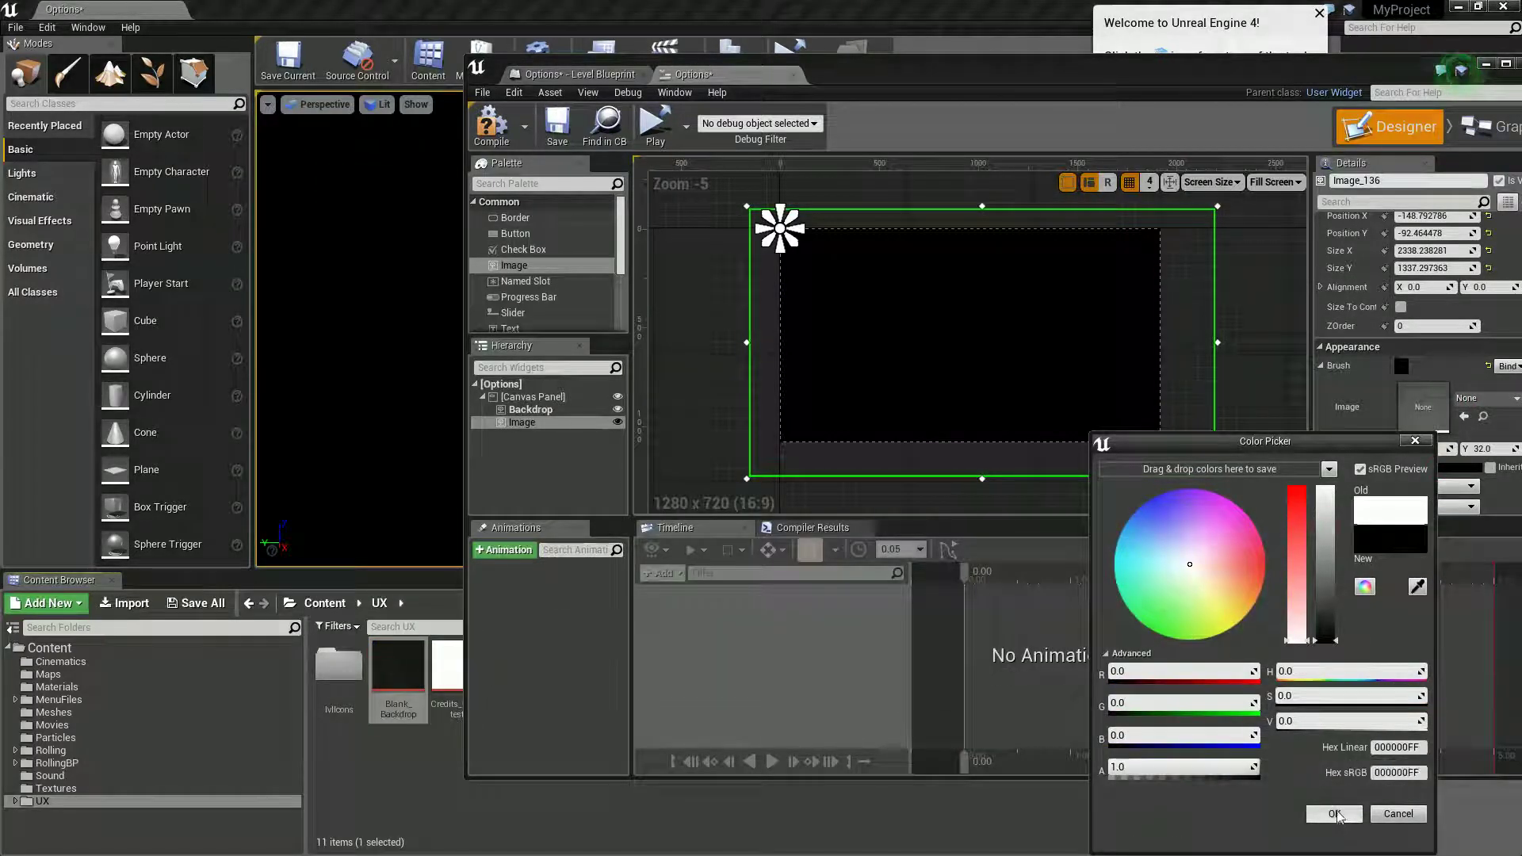
click(1335, 813)
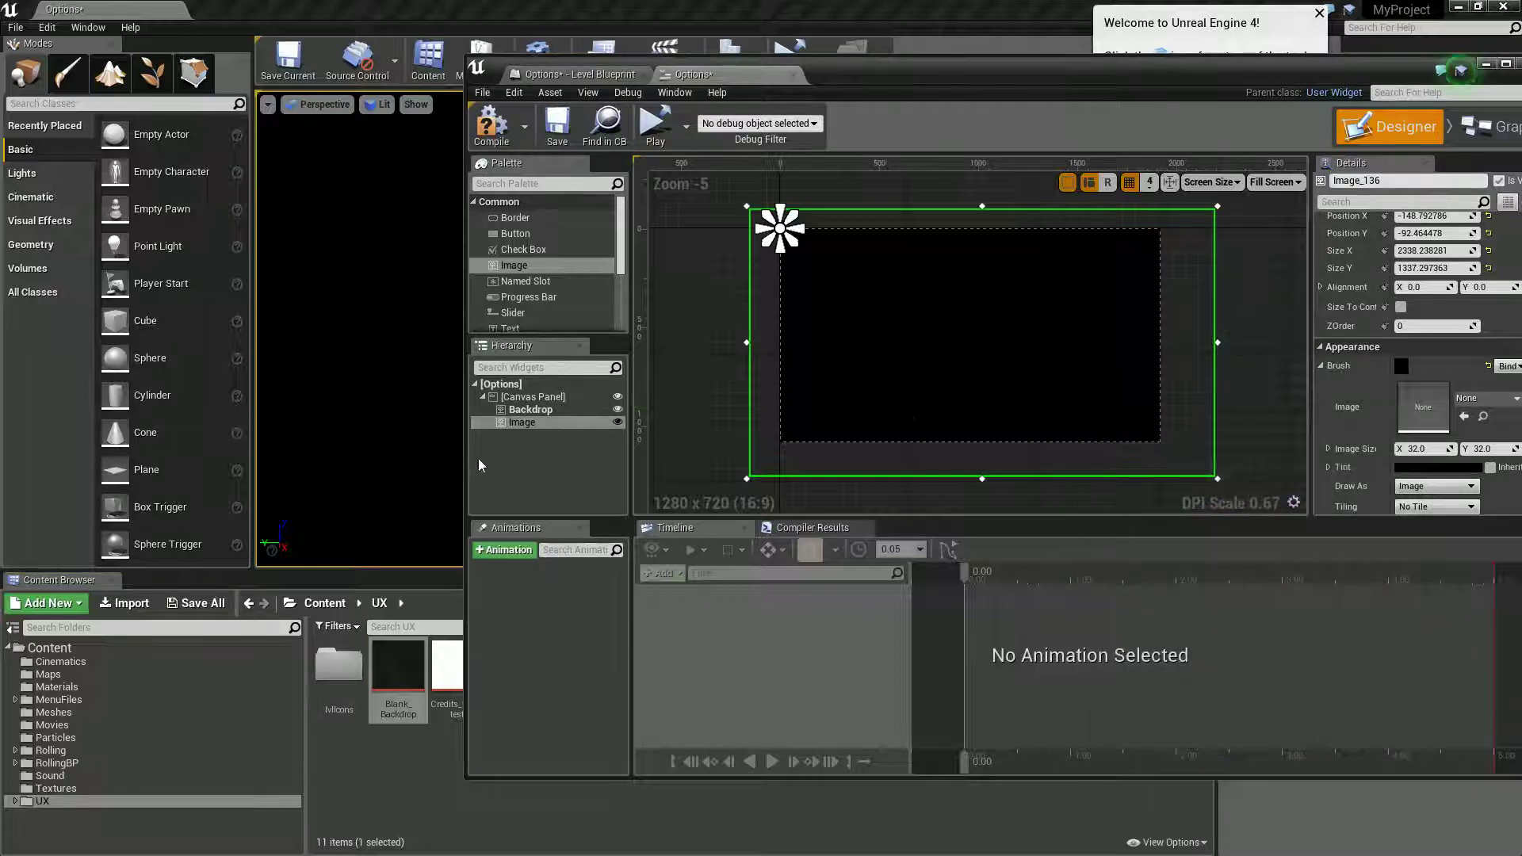
click(525, 423)
click(523, 425)
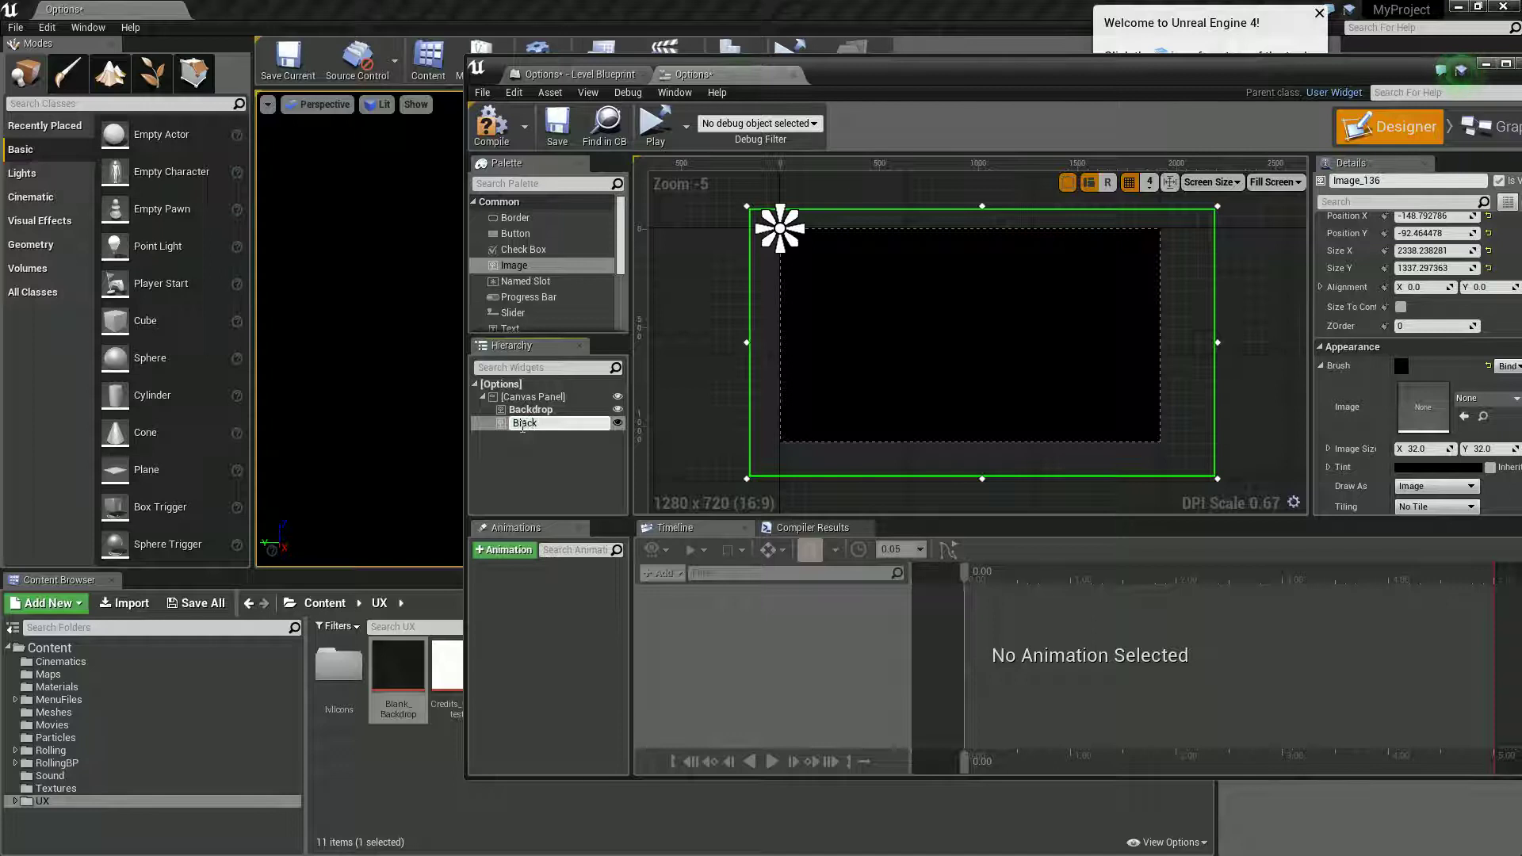
click(526, 473)
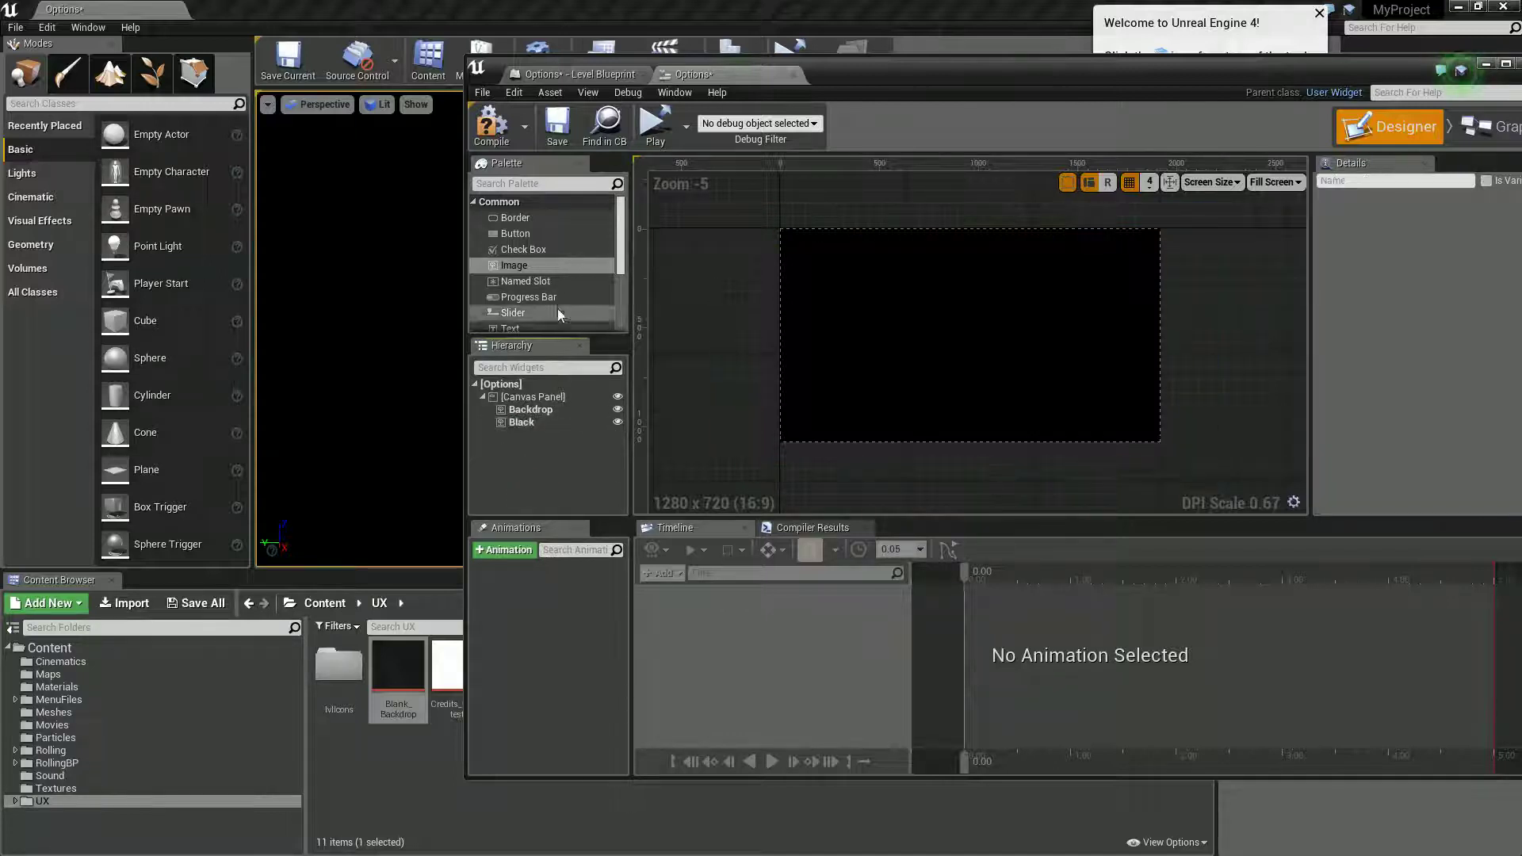
Add a third Image widget, enlarge it, and check the Credits_video_test texture's dimensions.
drag(522, 265, 804, 243)
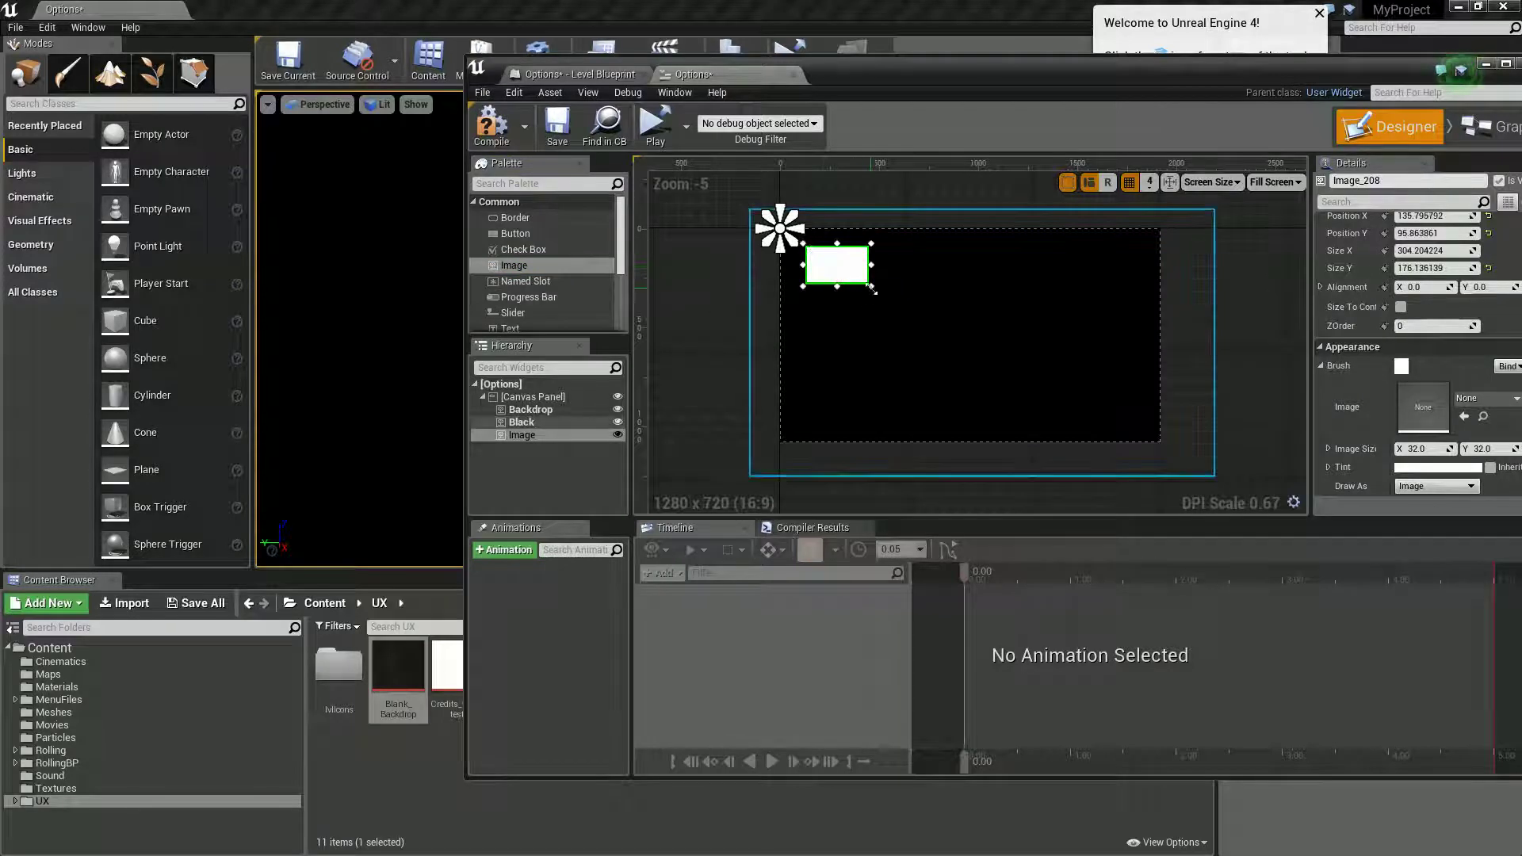
drag(875, 290, 1144, 423)
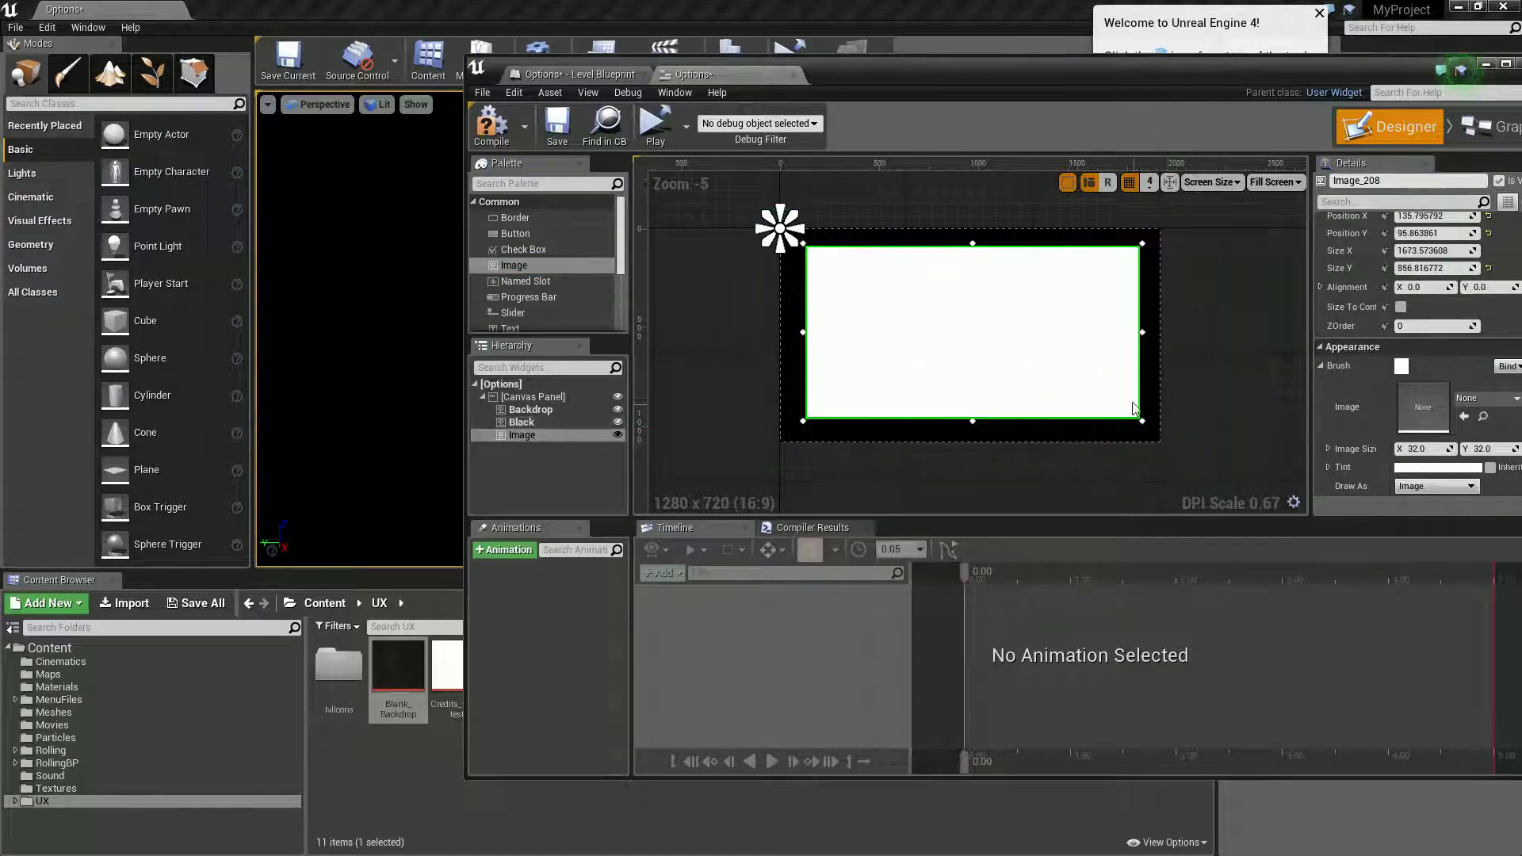
double_click(448, 668)
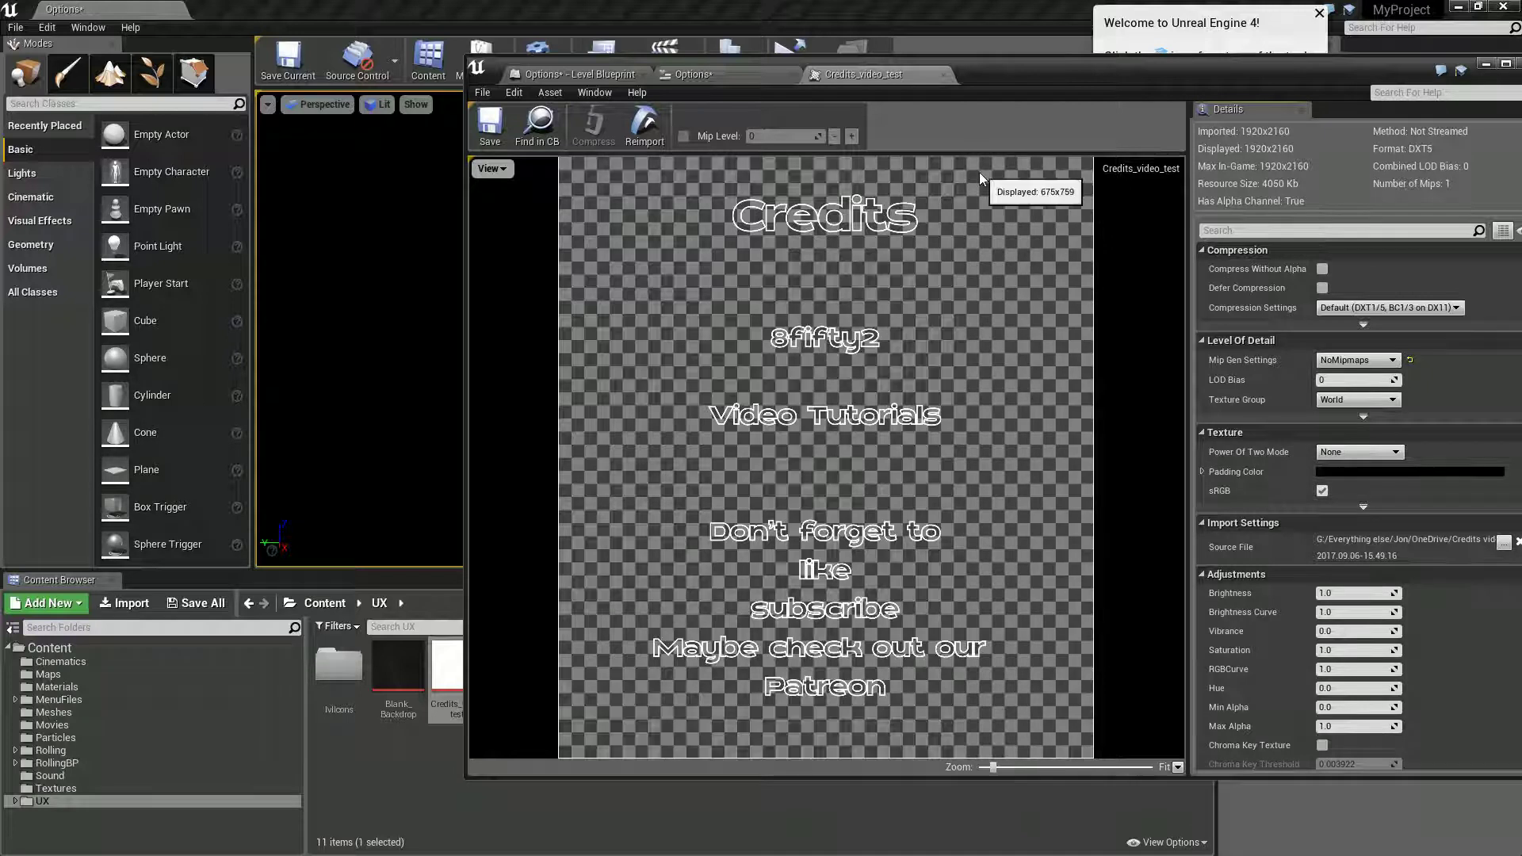
click(735, 79)
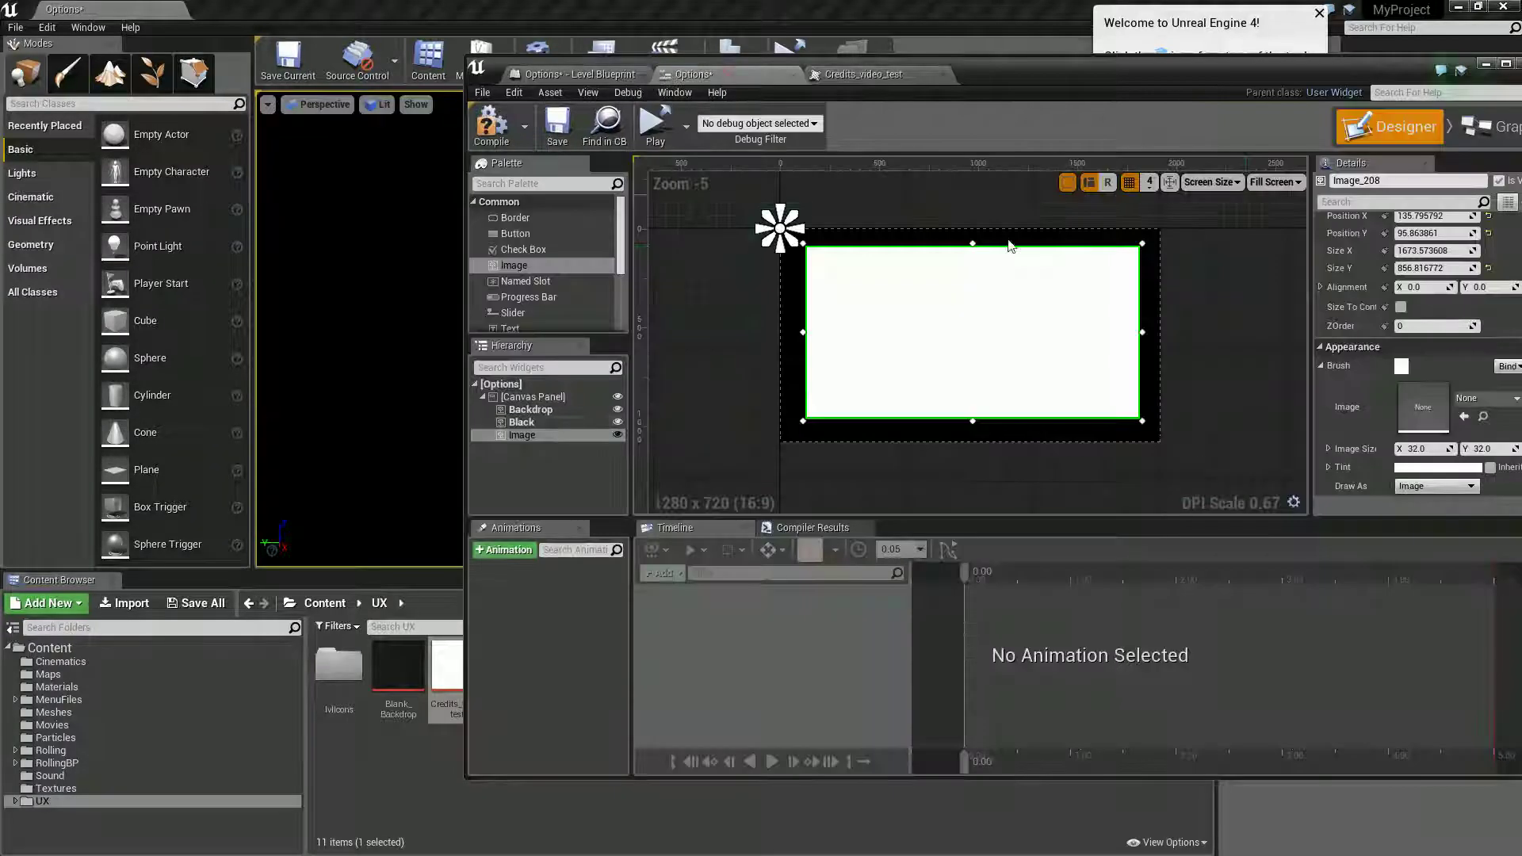
Size the new image 1920×2160 and place it at position 0,0.
click(1420, 276)
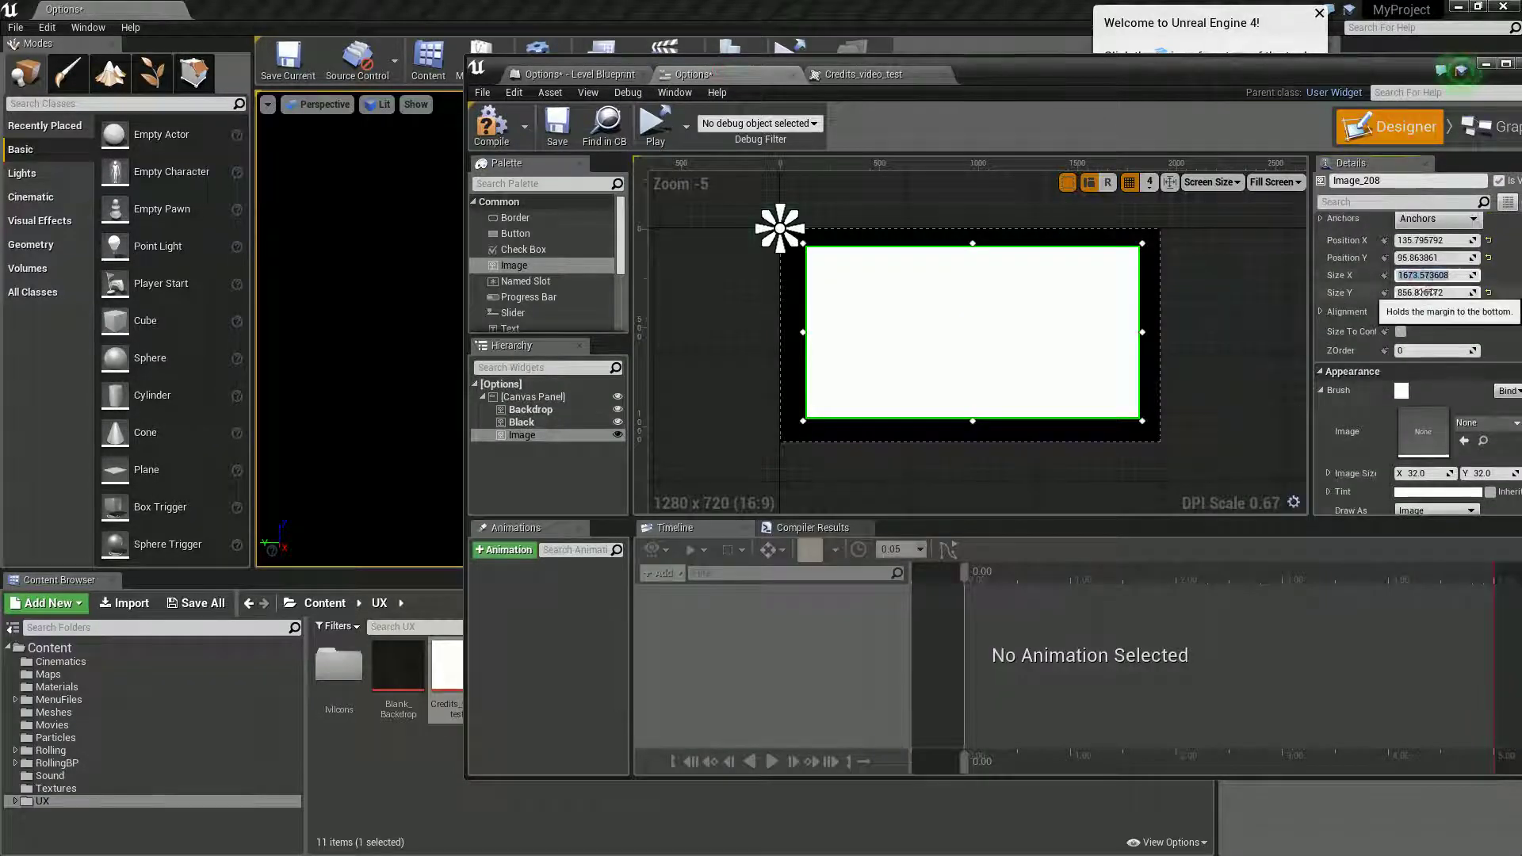
text(19)
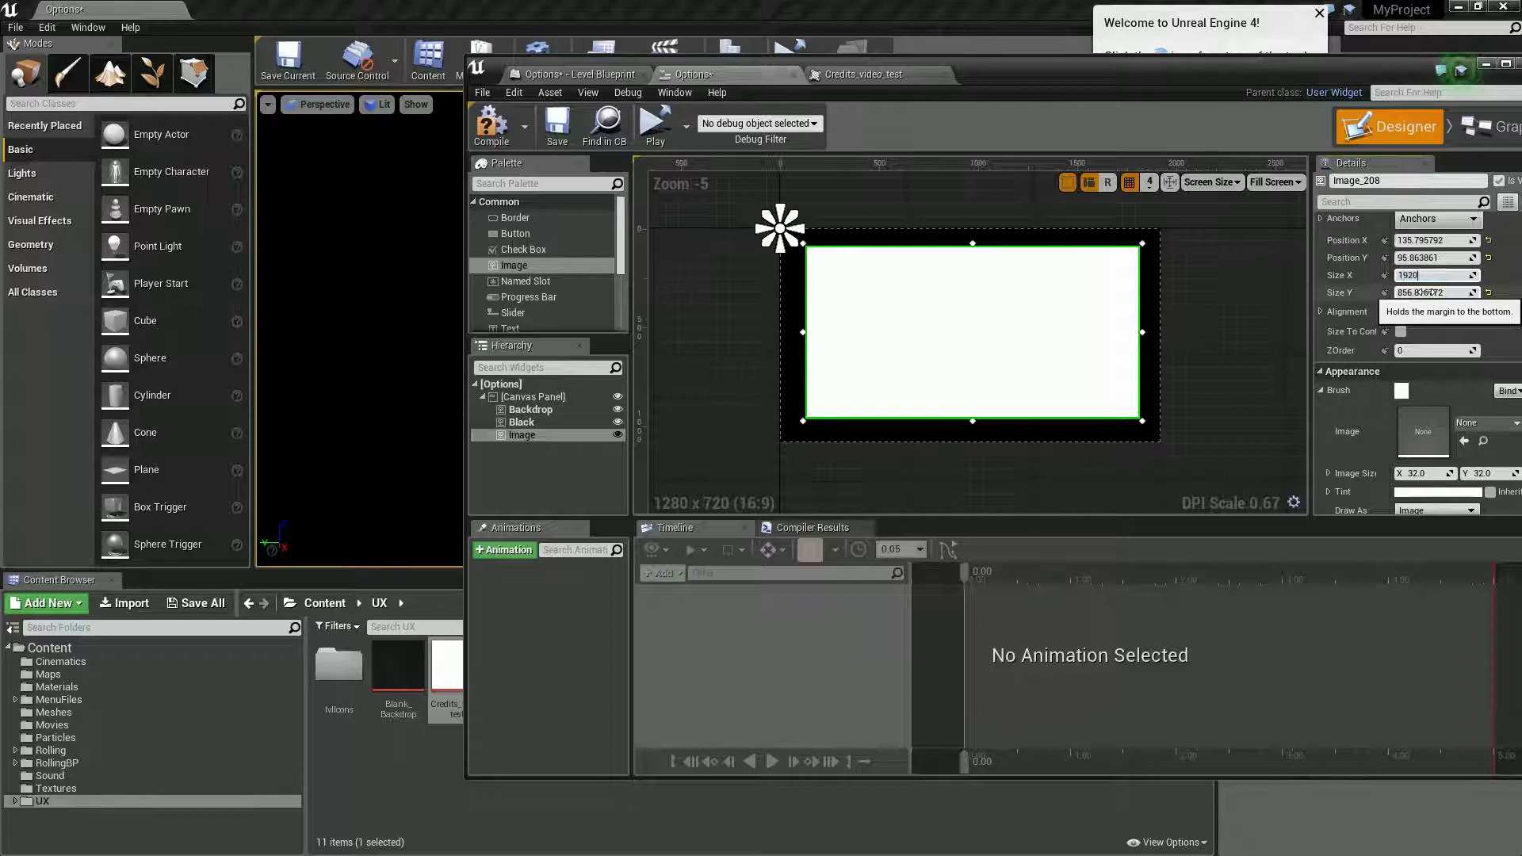
text(20)
key(Tab)
text(216)
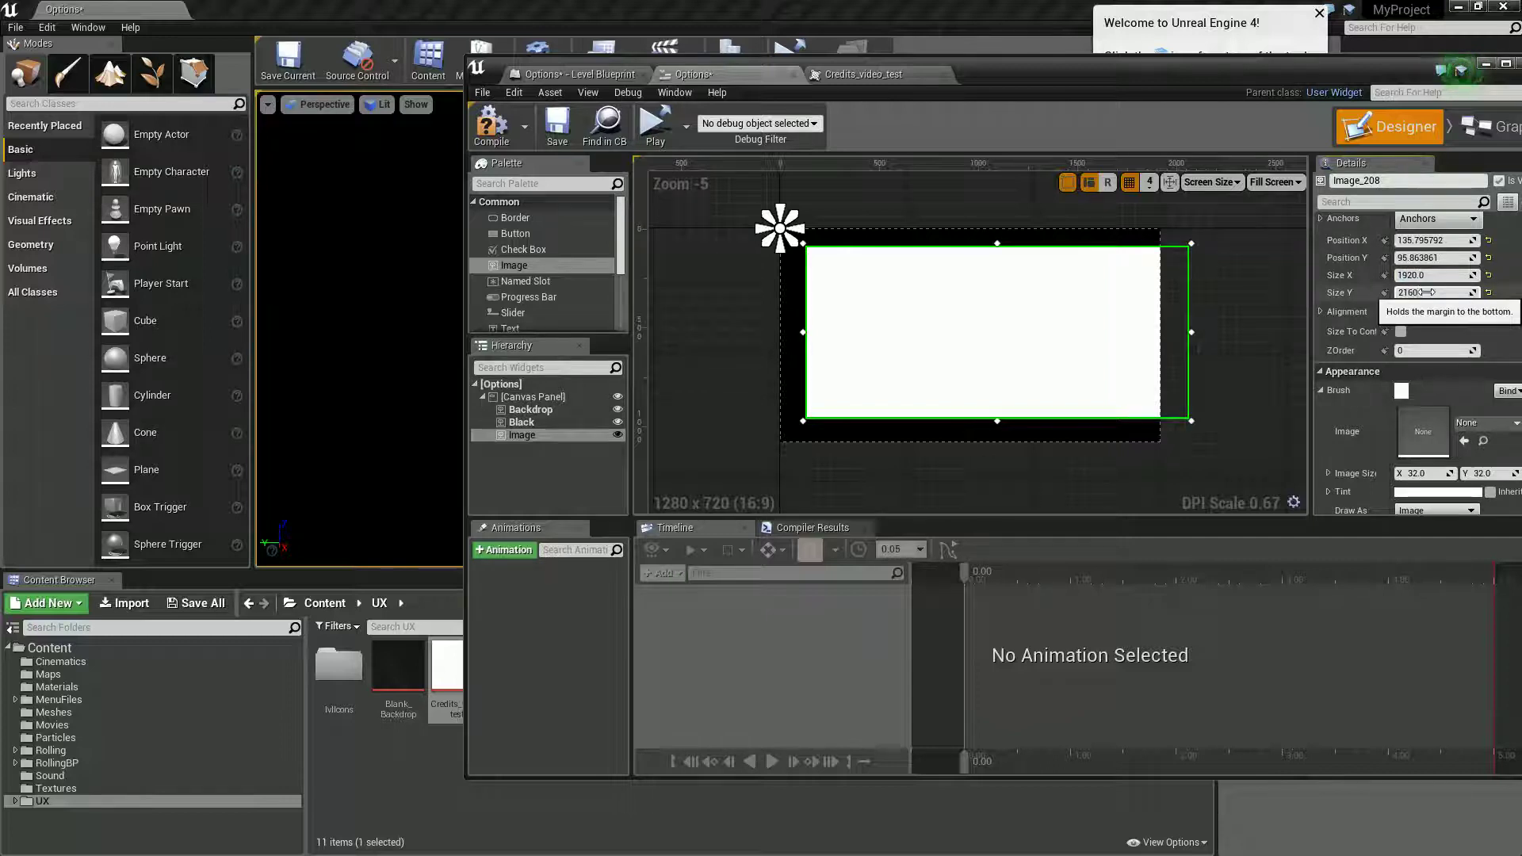
text(0)
key(Tab)
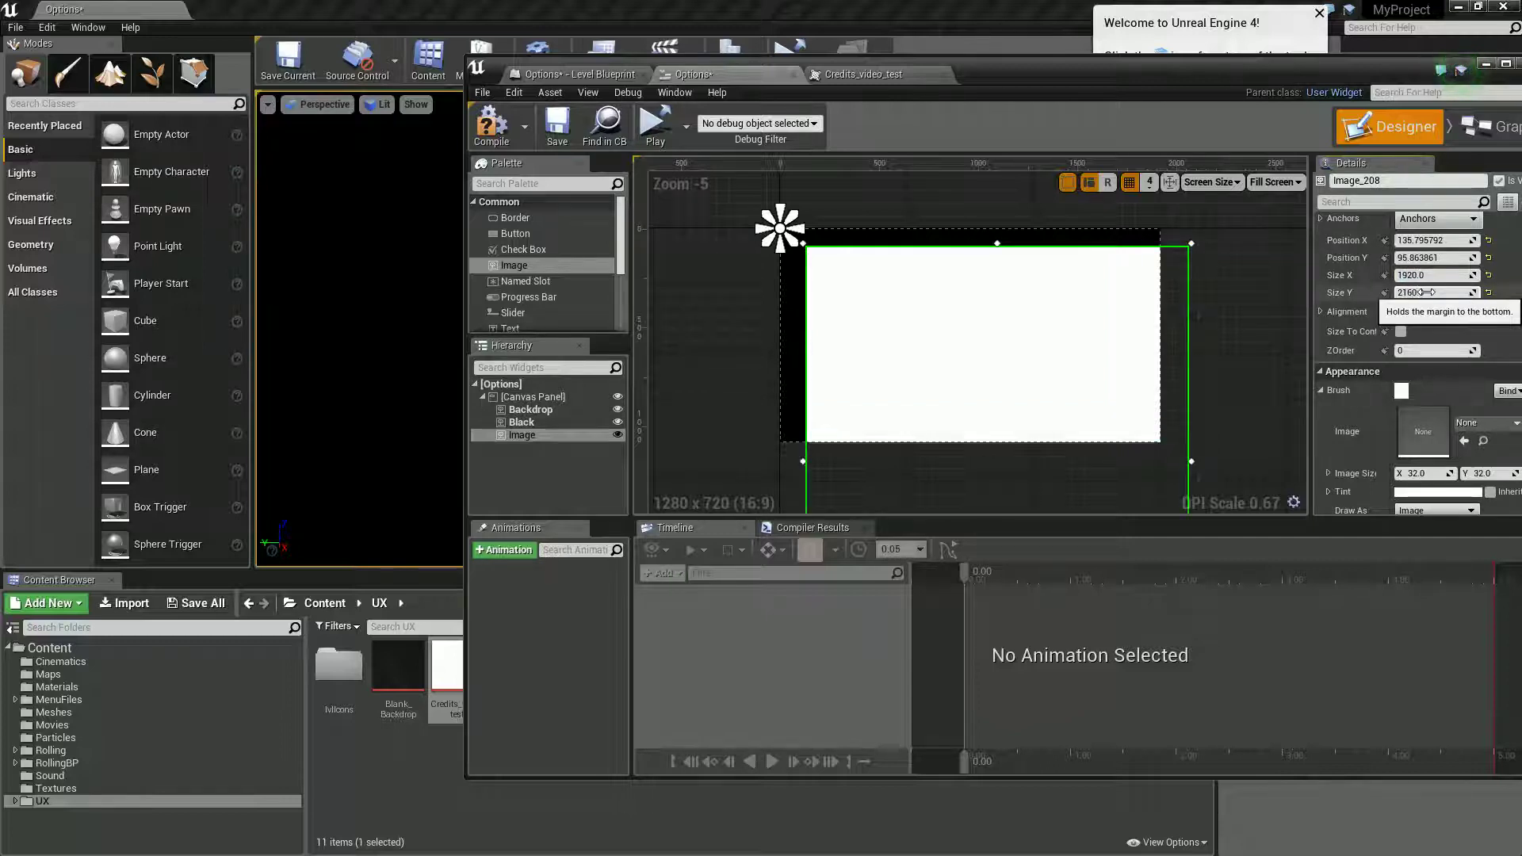
click(1432, 240)
text(0)
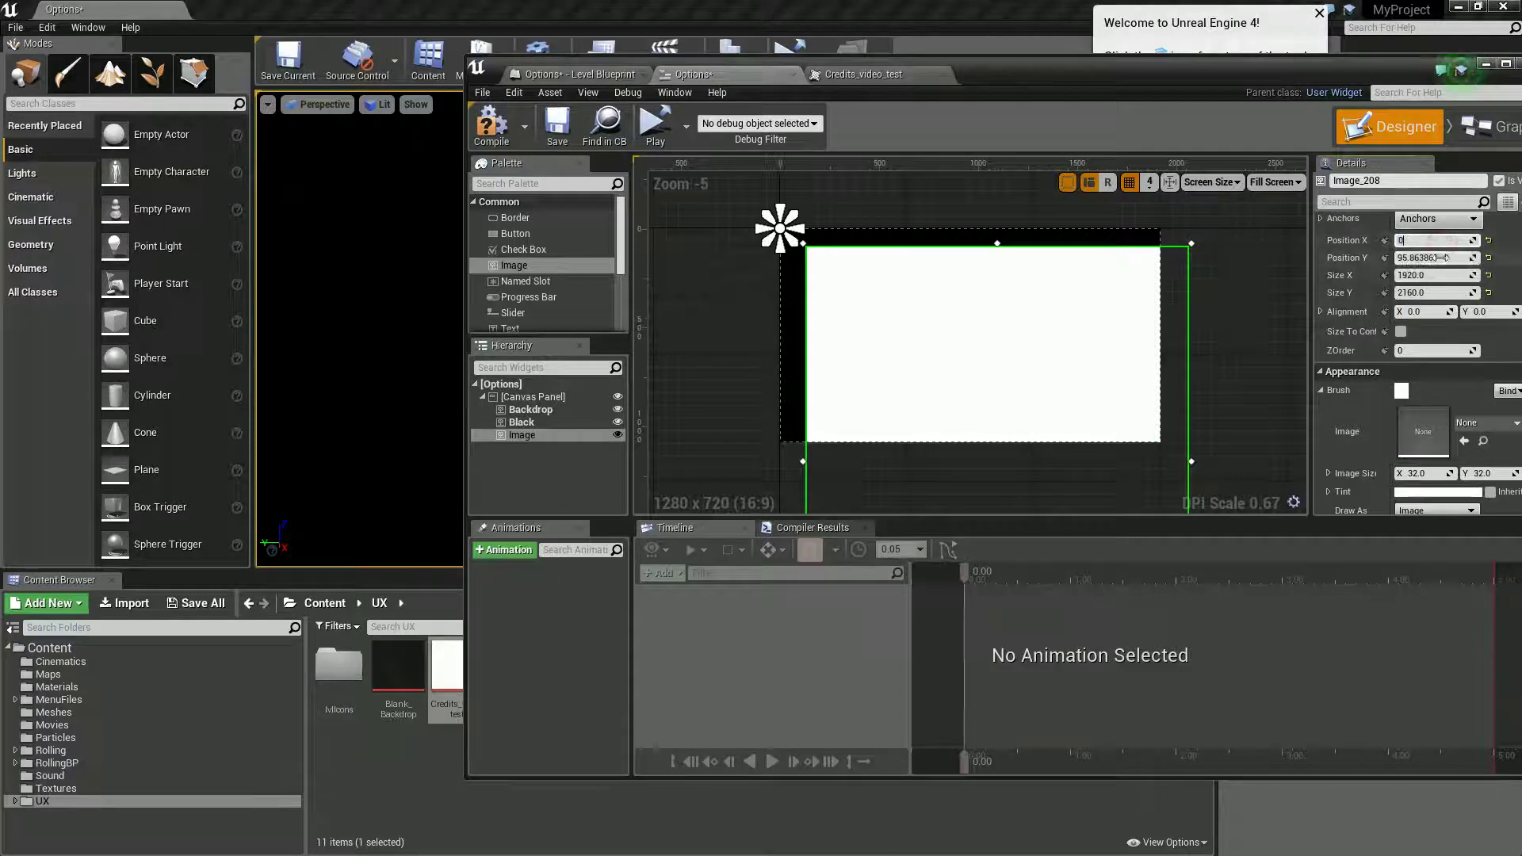
click(1435, 258)
text(0)
key(Return)
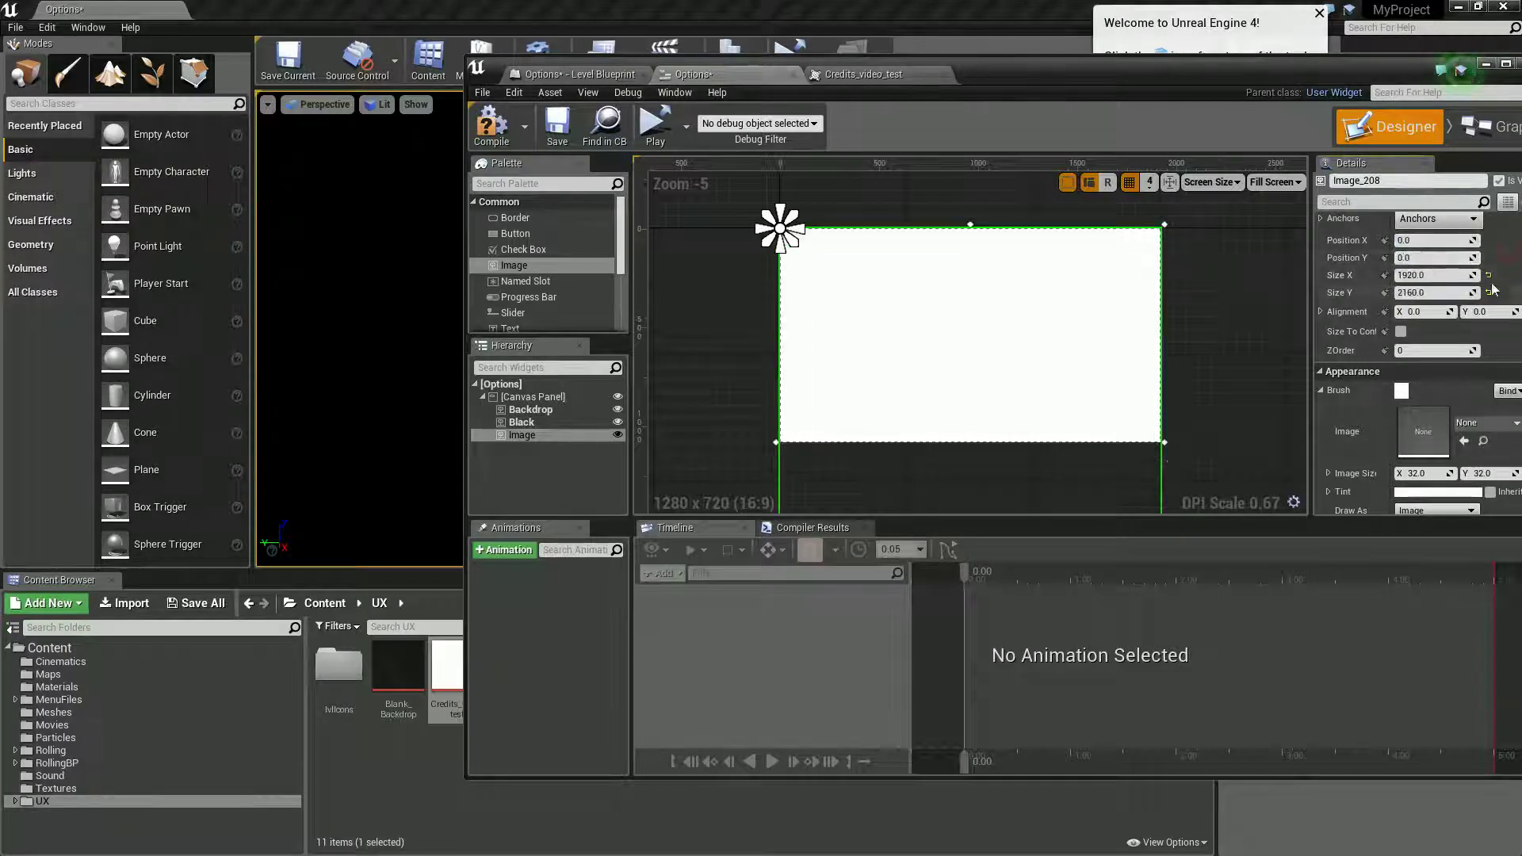
Assign the Credits_video_test texture to the image's brush.
click(447, 670)
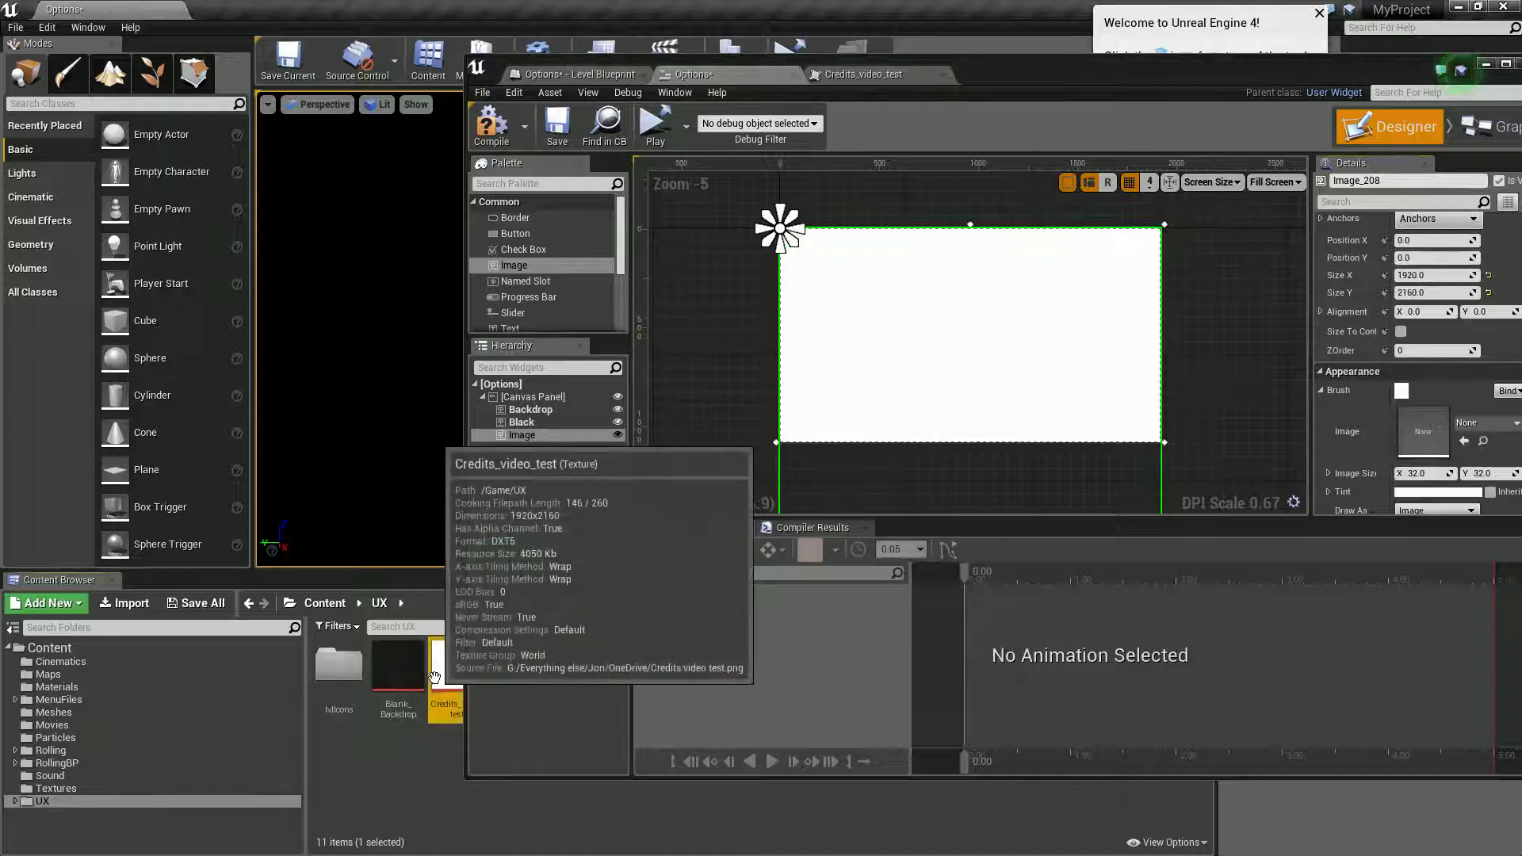
mouse_move(447, 670)
mouse_down()
mouse_move(1304, 486)
mouse_move(1416, 437)
mouse_up()
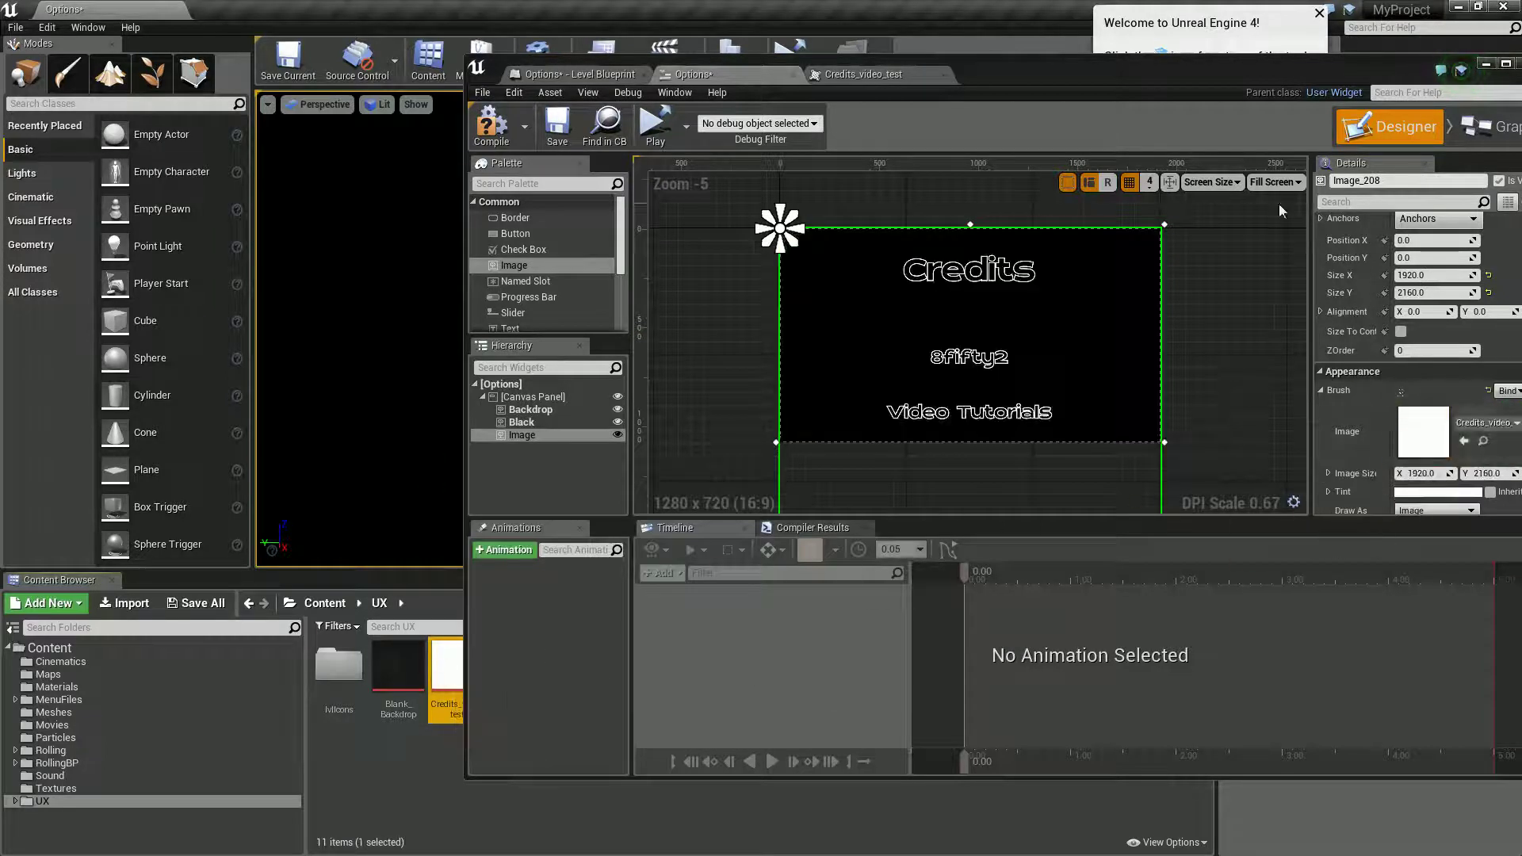
double_click(1258, 70)
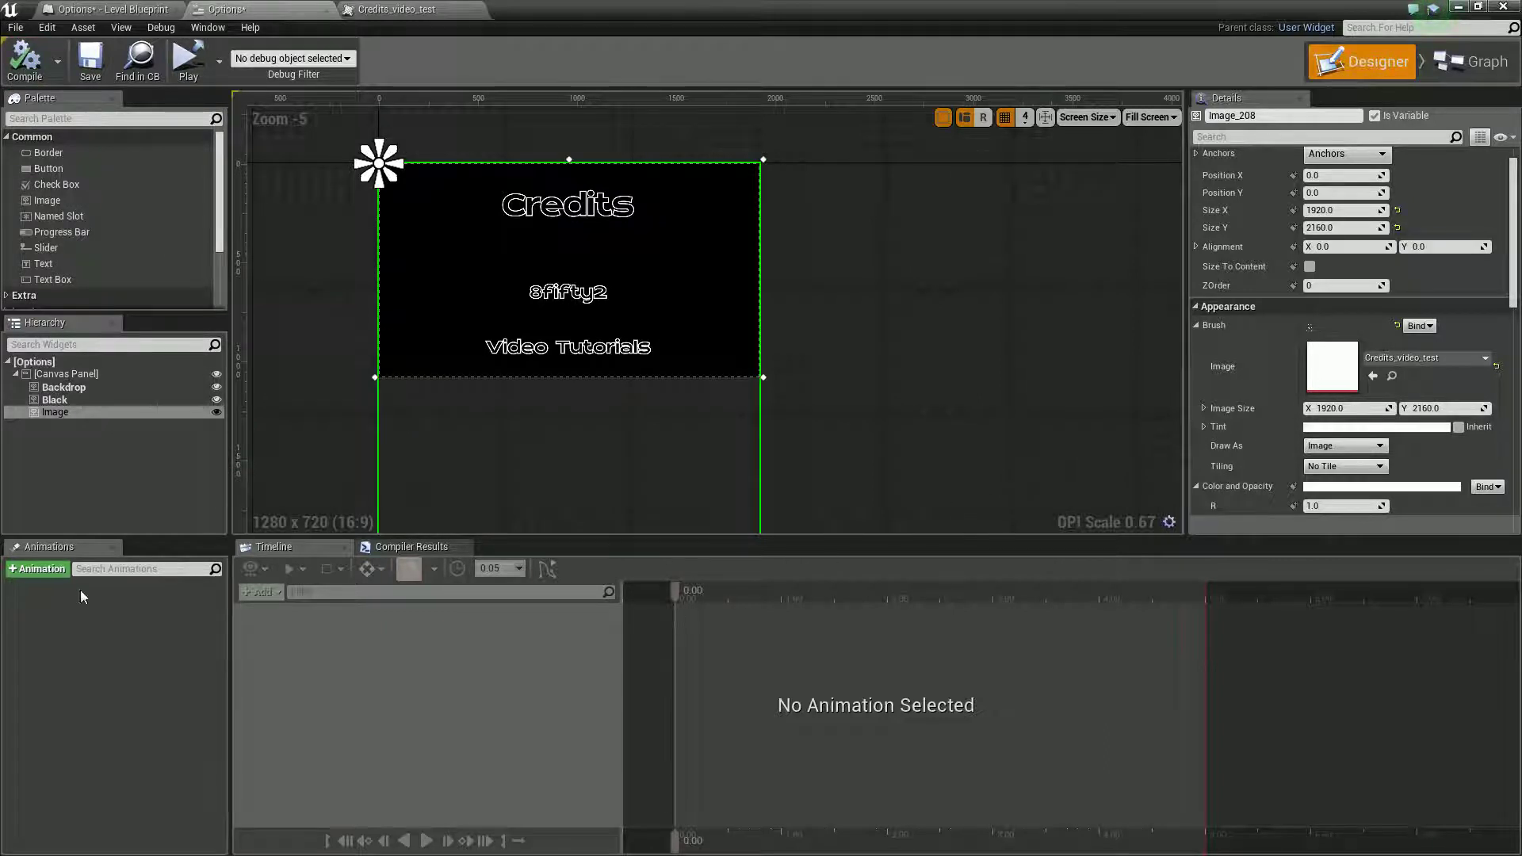
Create a widget animation named ScrollingCredits and load it into the timeline.
click(40, 568)
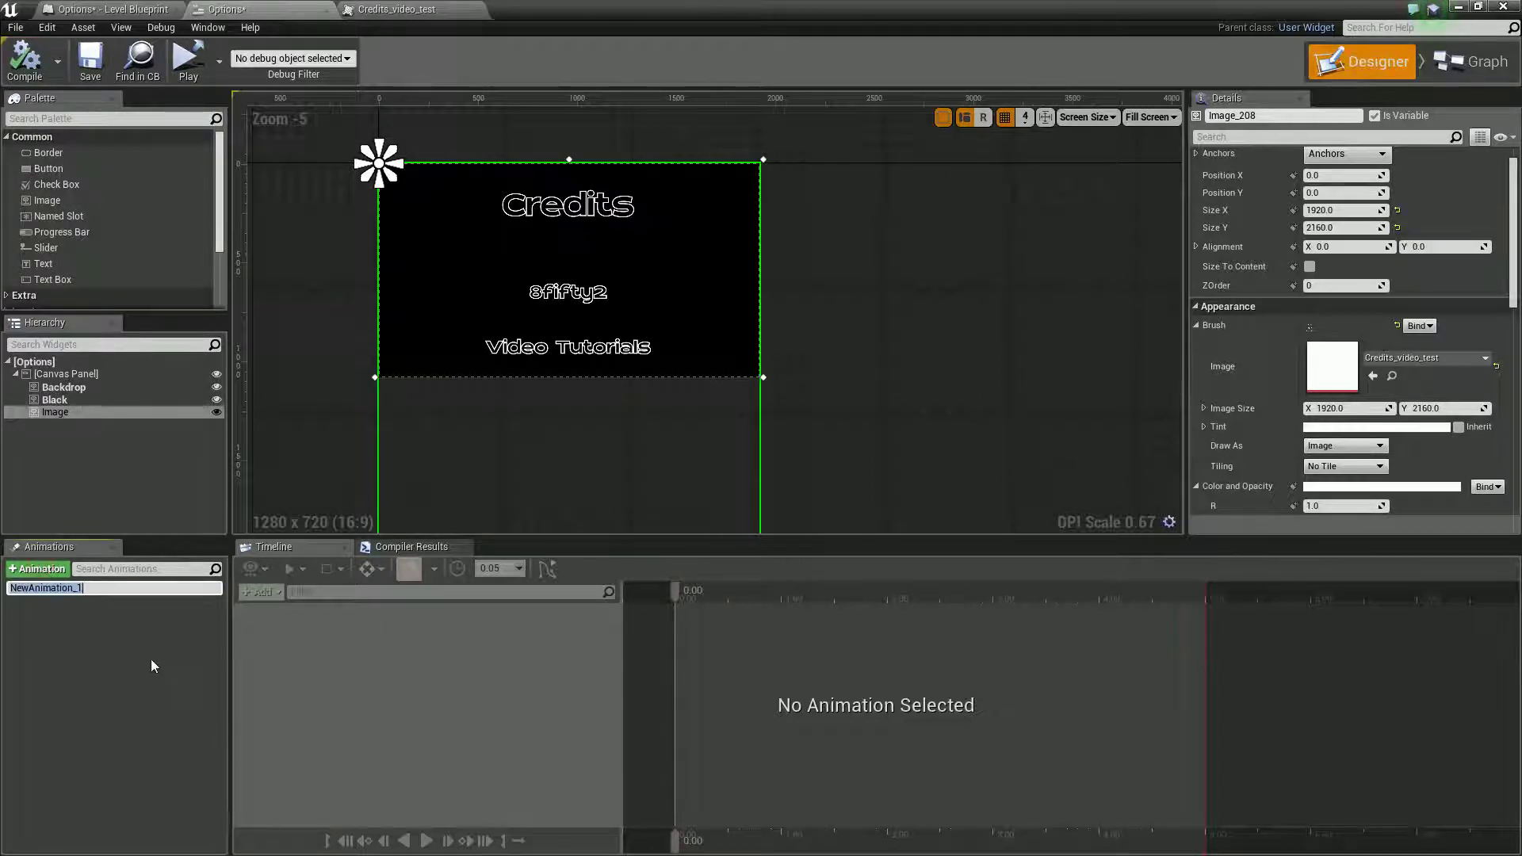
text(S)
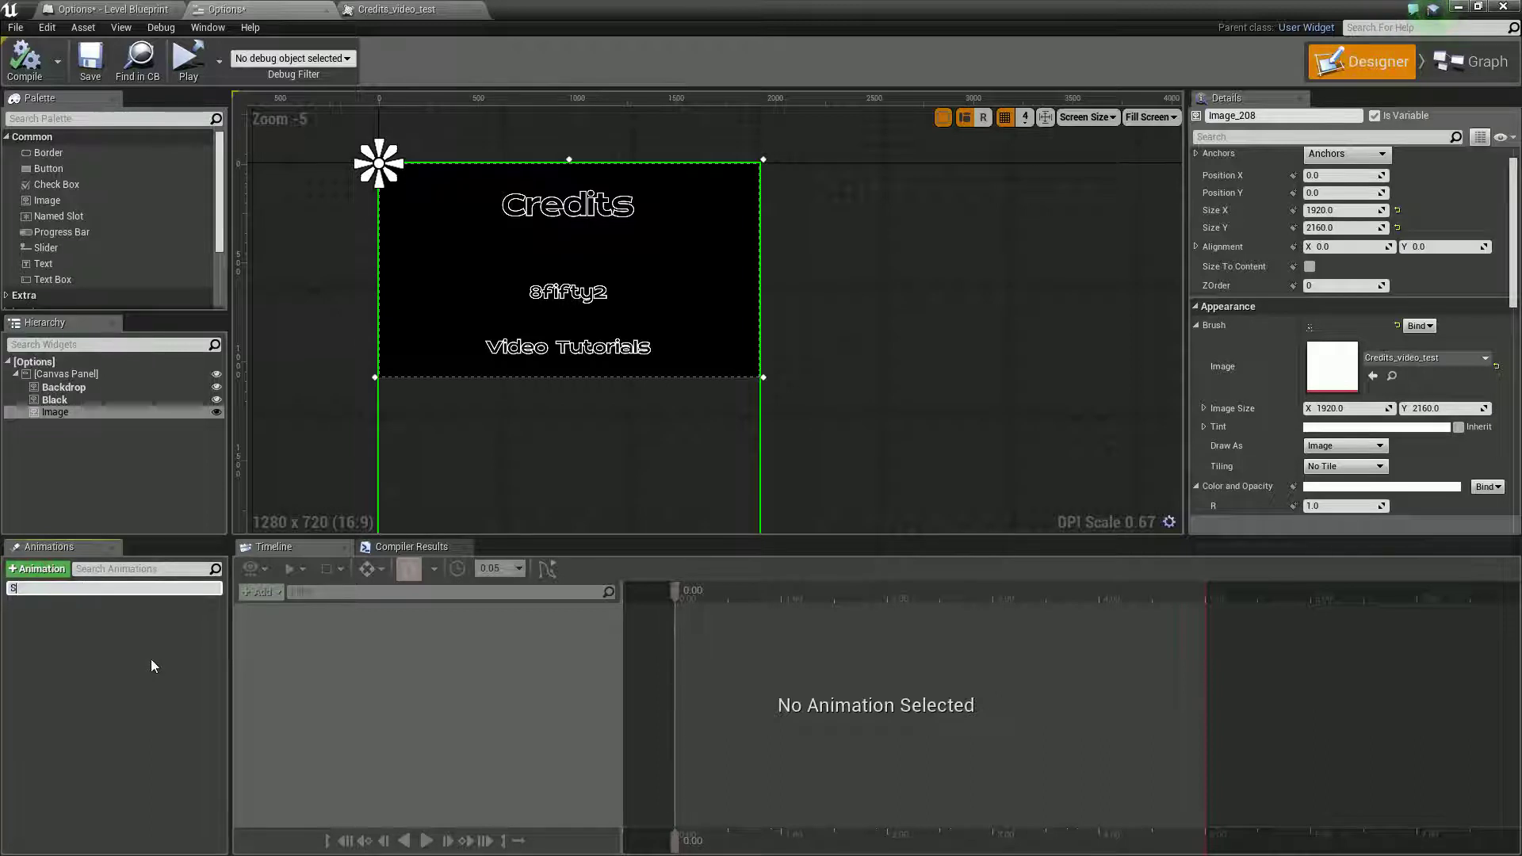
text(crollingCredits)
key(Return)
click(73, 592)
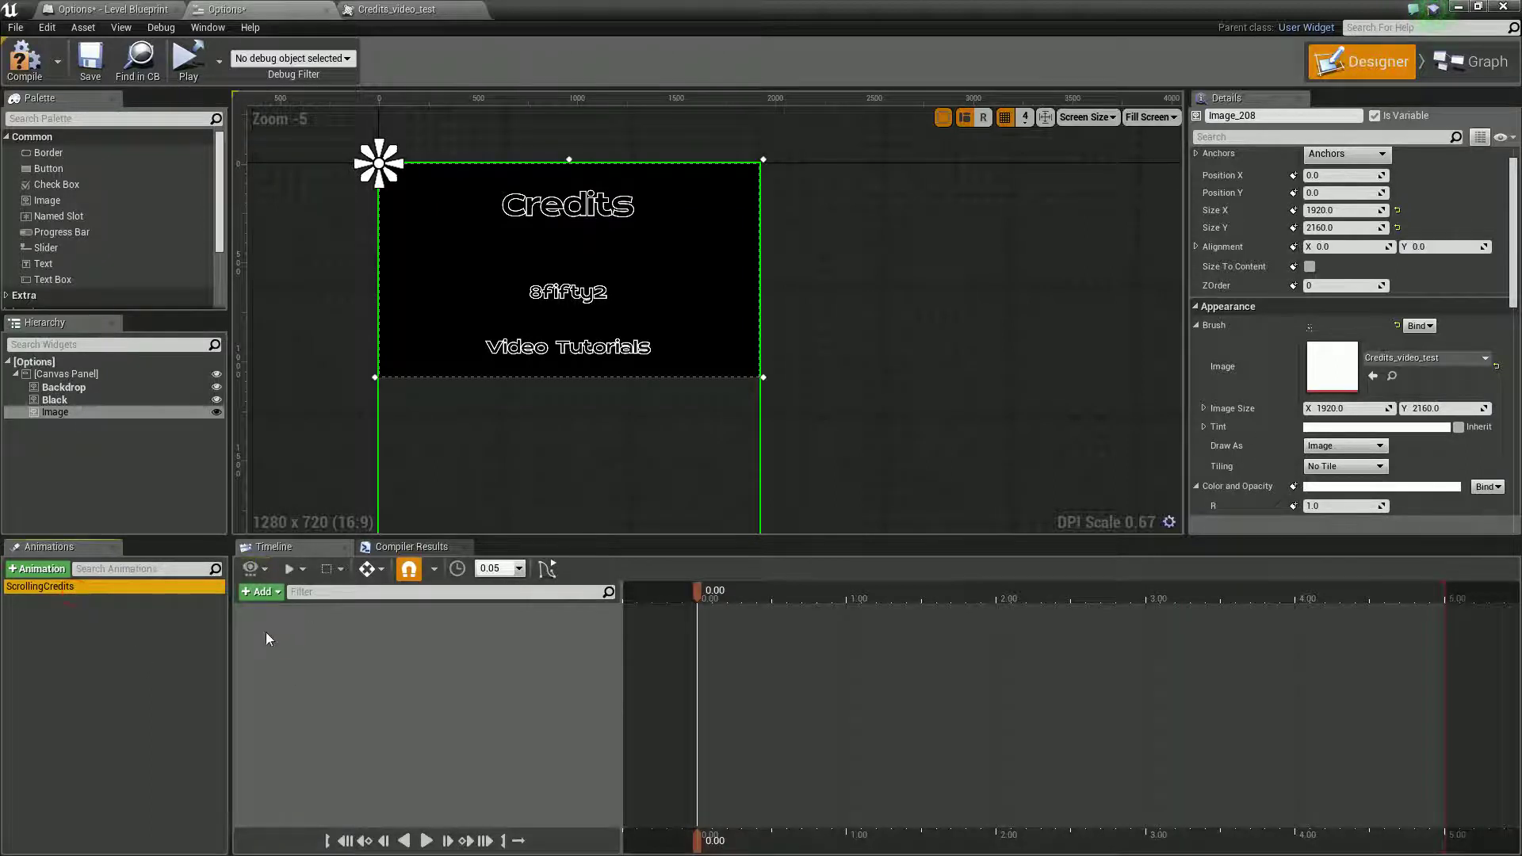
Rename the credits image widget to Text.
click(59, 414)
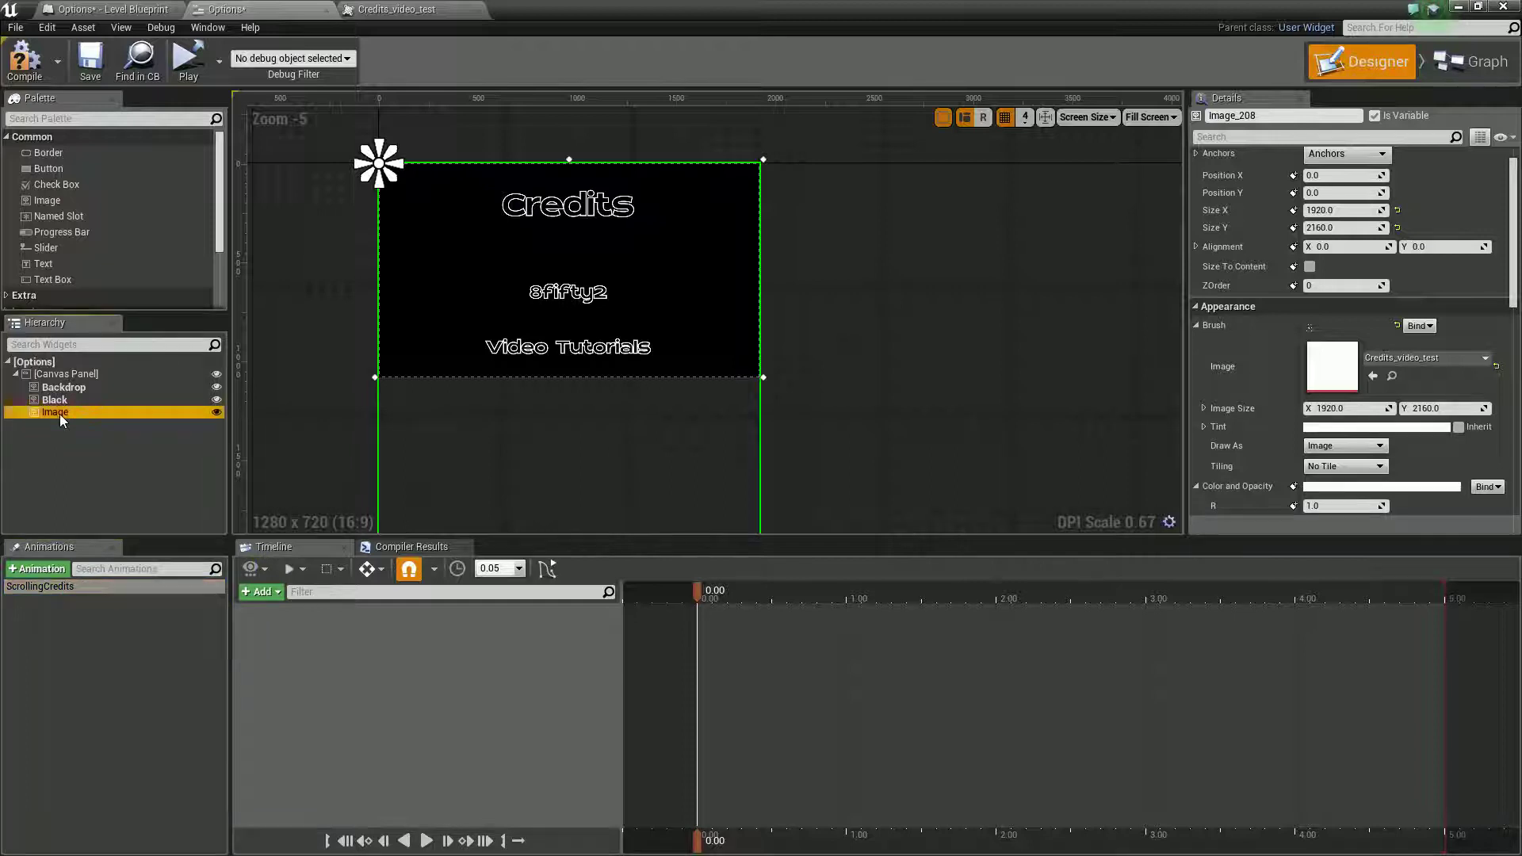
click(59, 414)
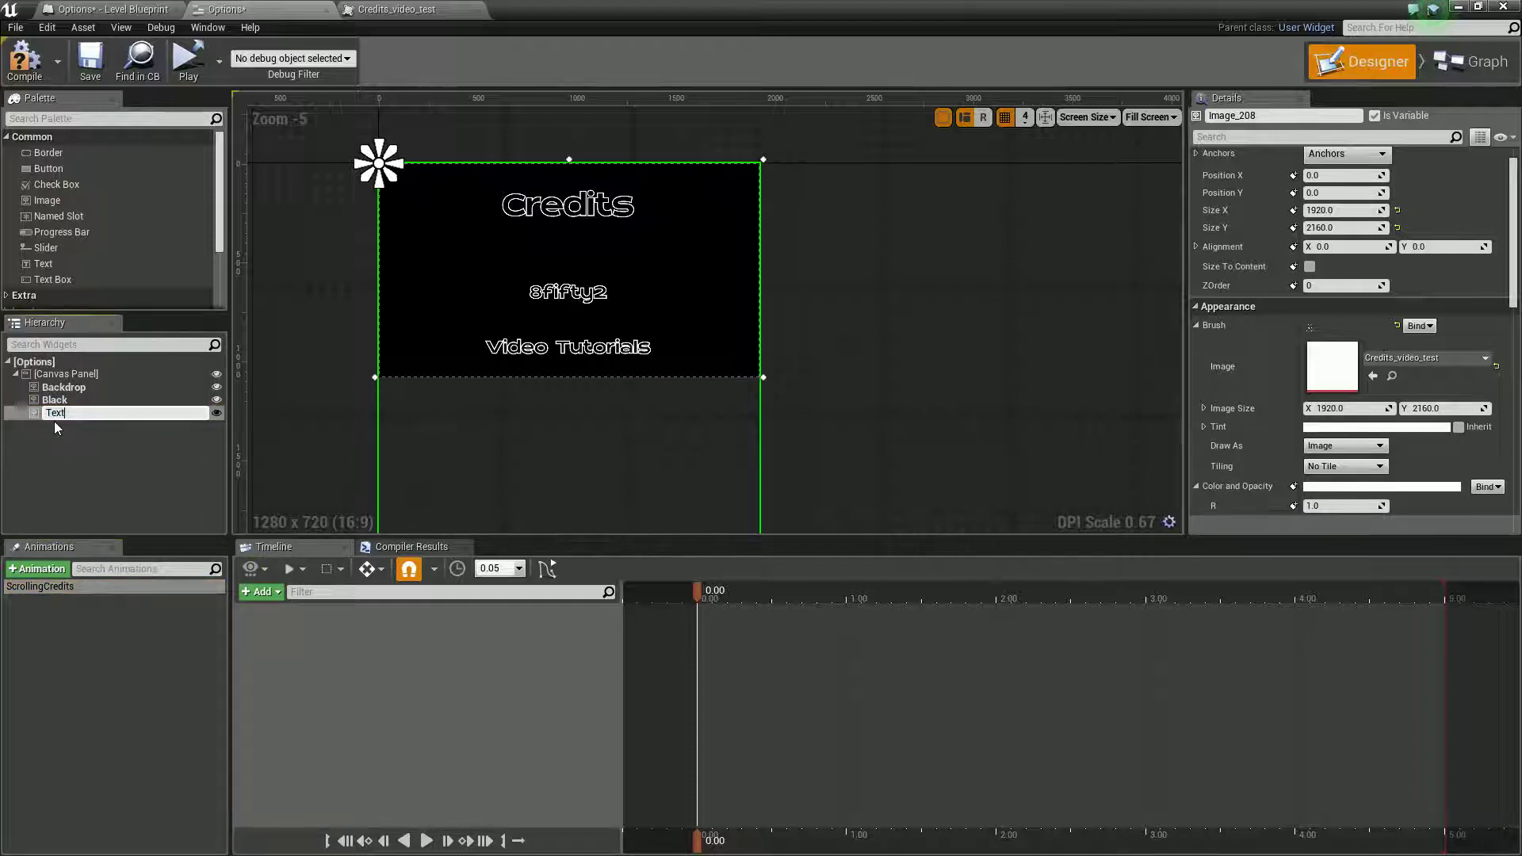
click(87, 447)
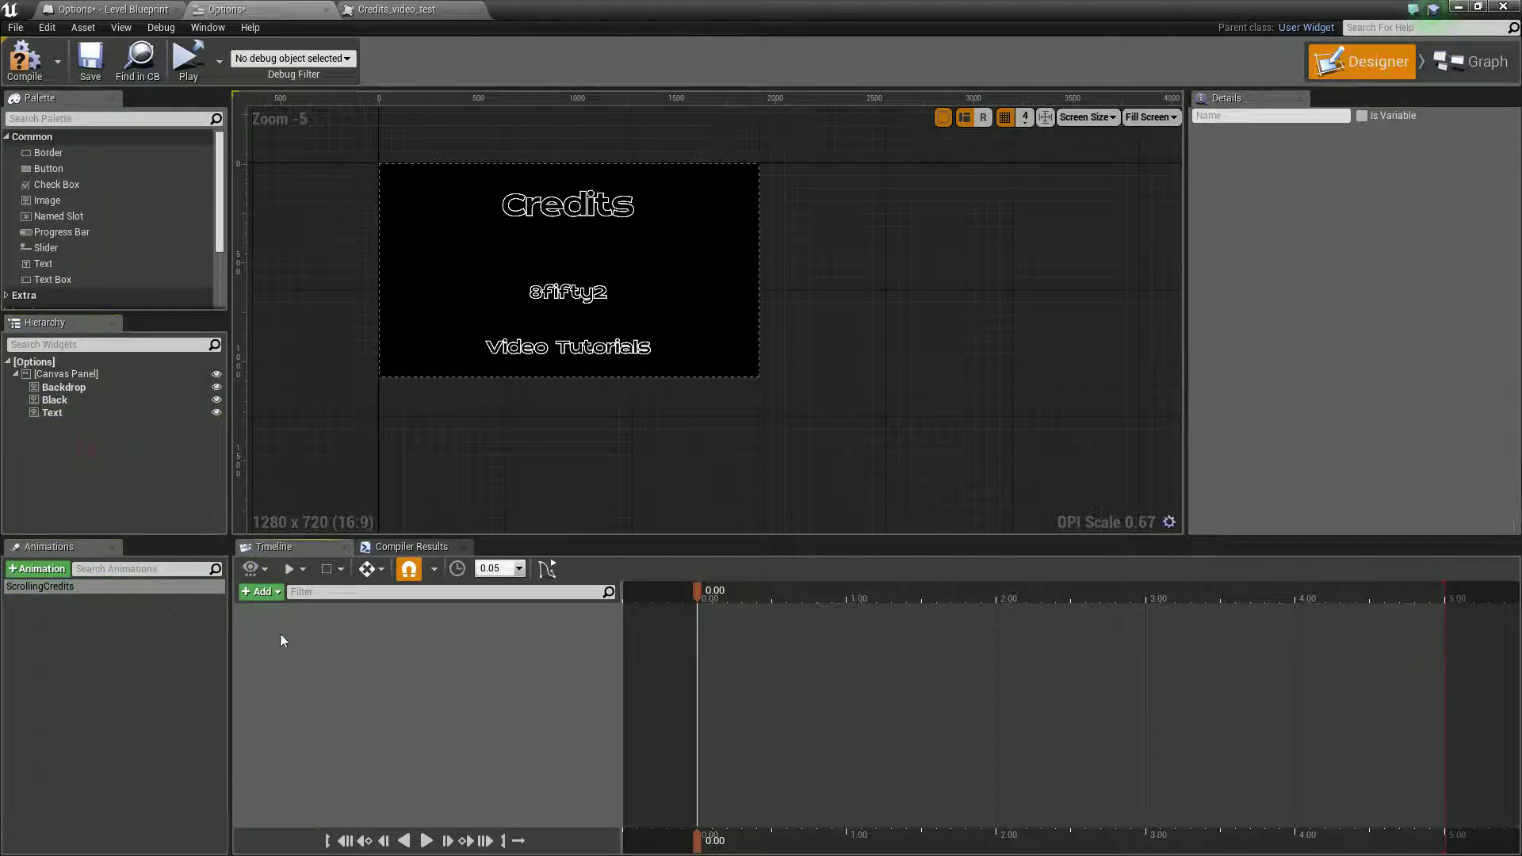
click(121, 589)
Add Black to ScrollingCredits with a Color and Opacity track keyed near 0.6 seconds.
click(268, 596)
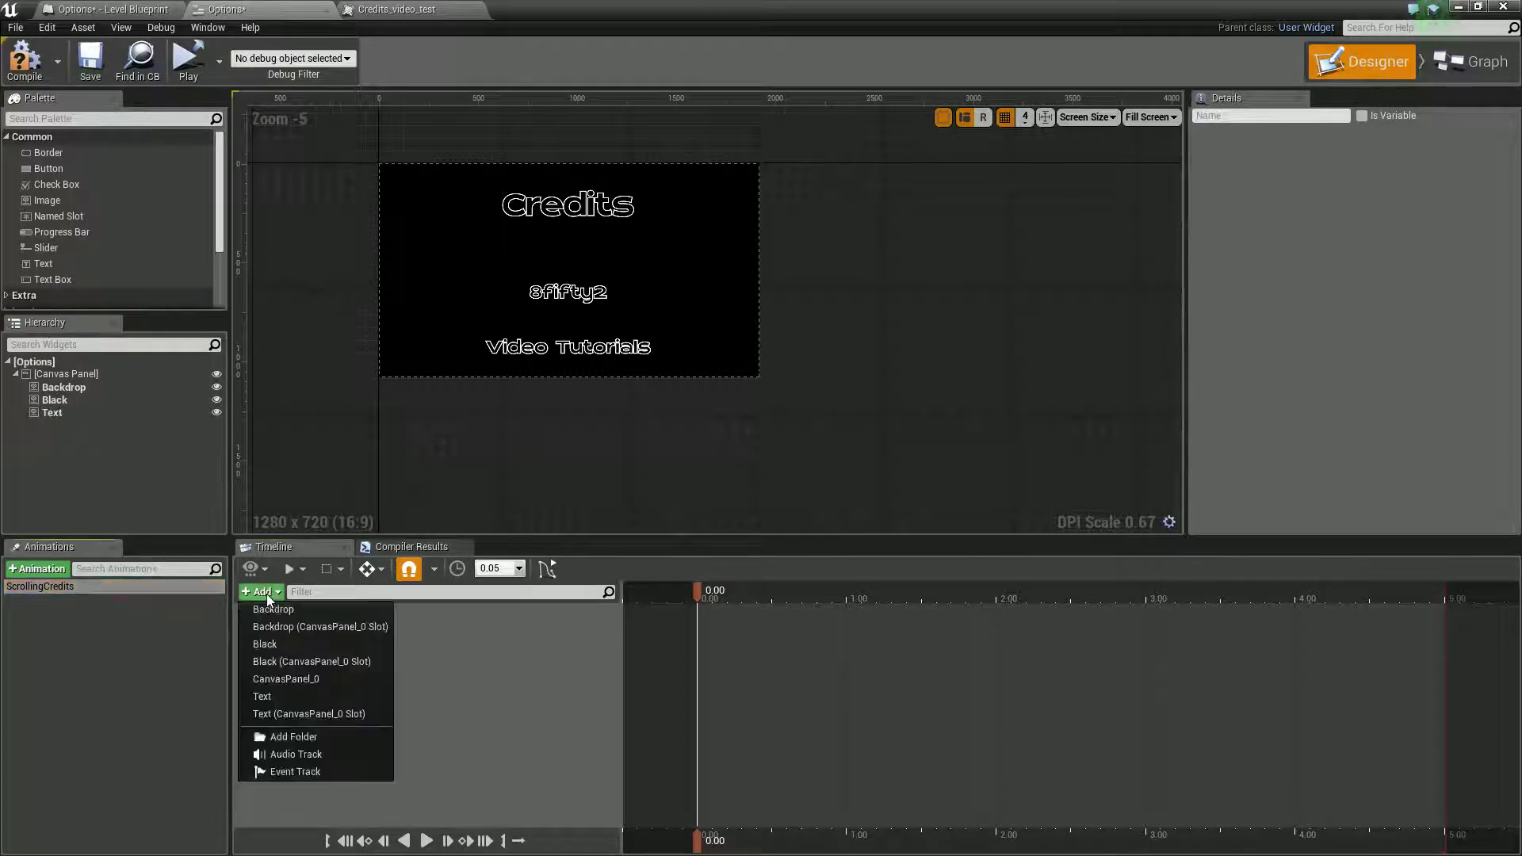
click(279, 643)
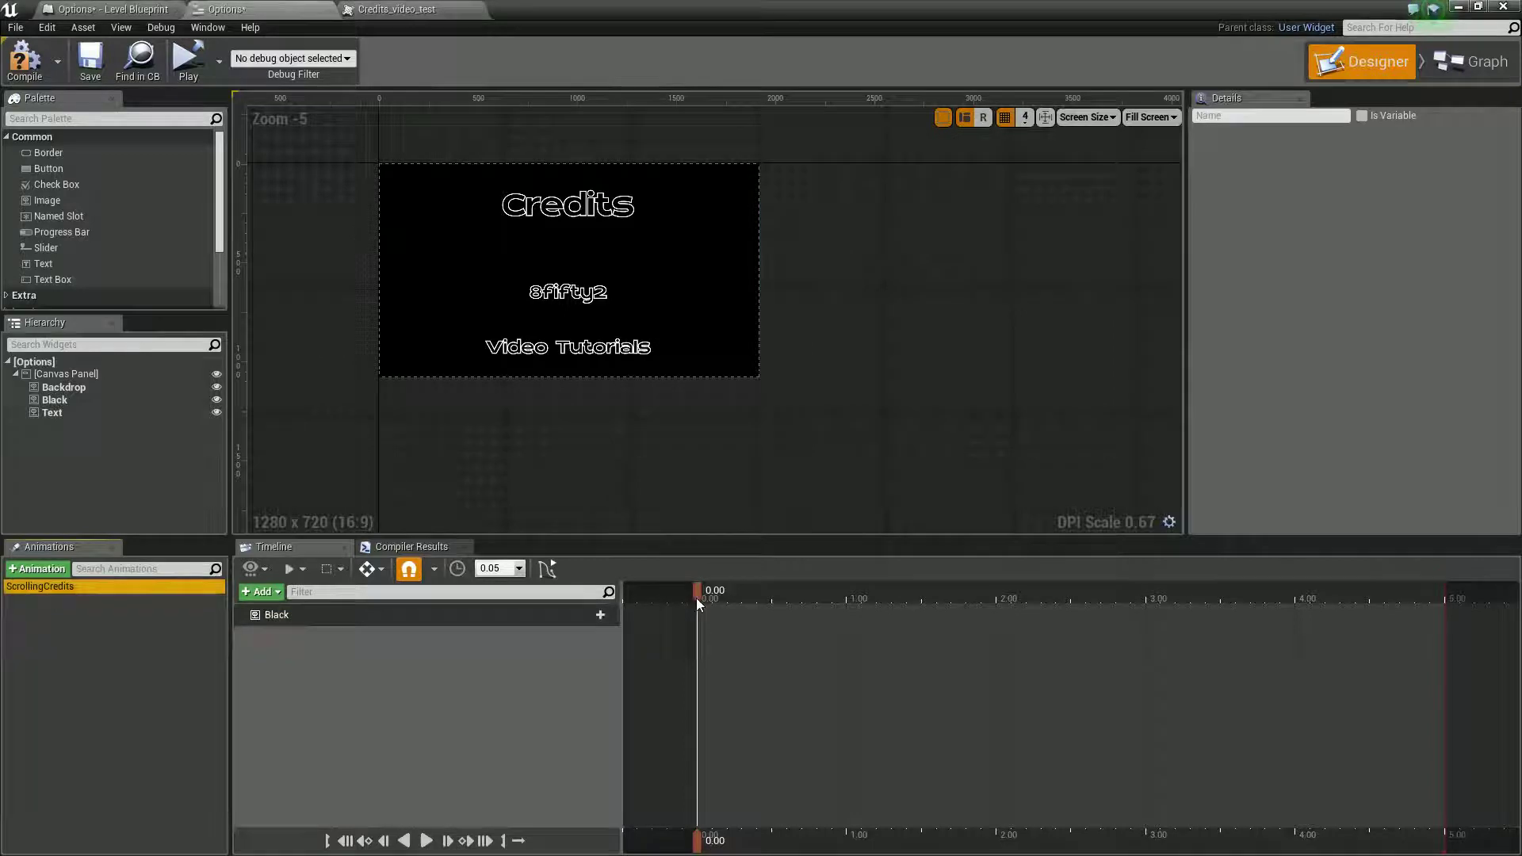
click(591, 615)
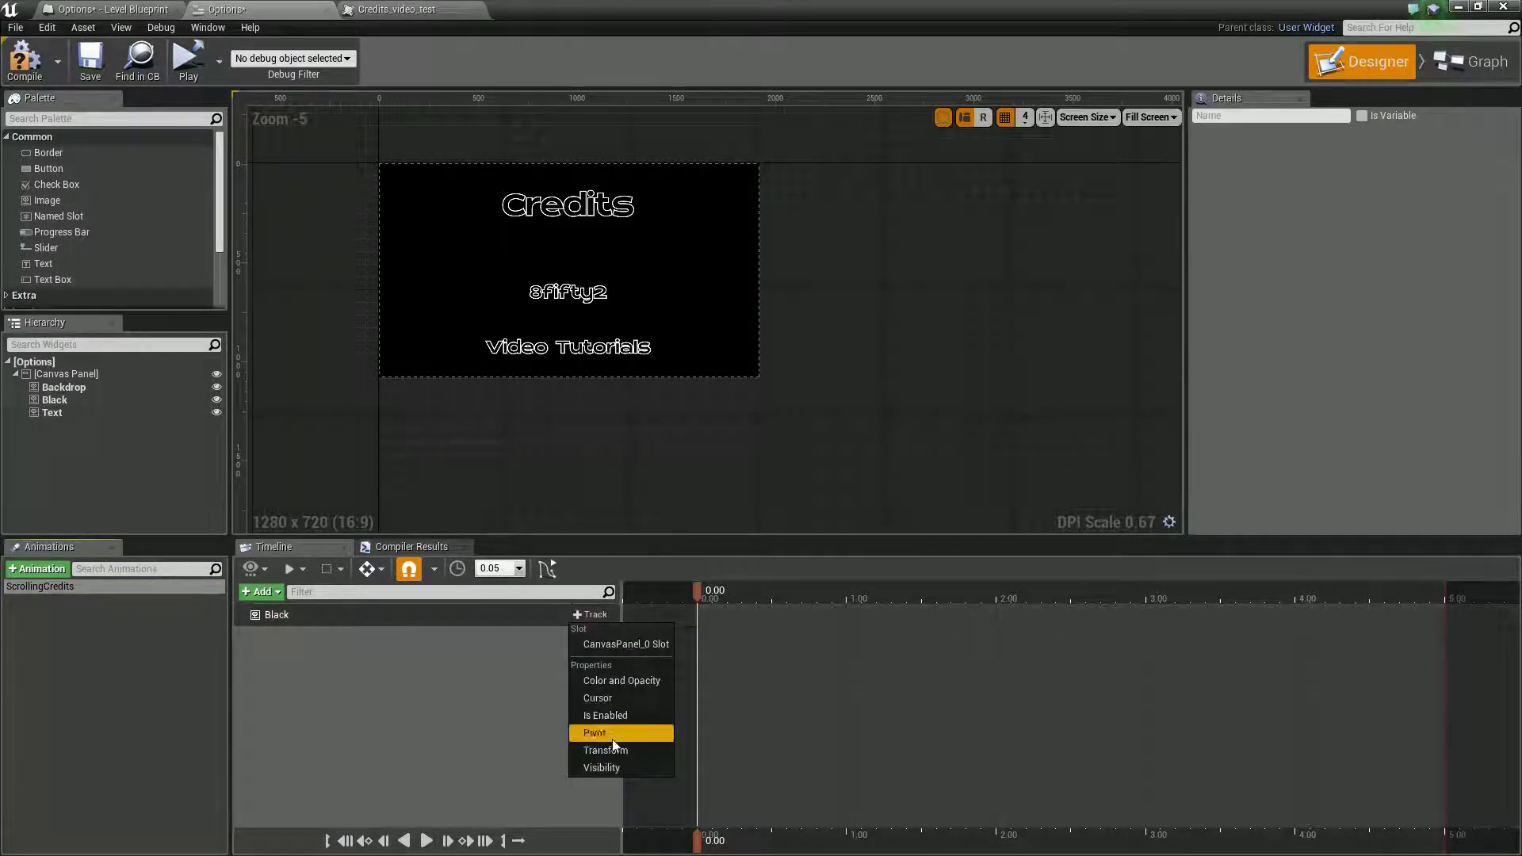
click(614, 680)
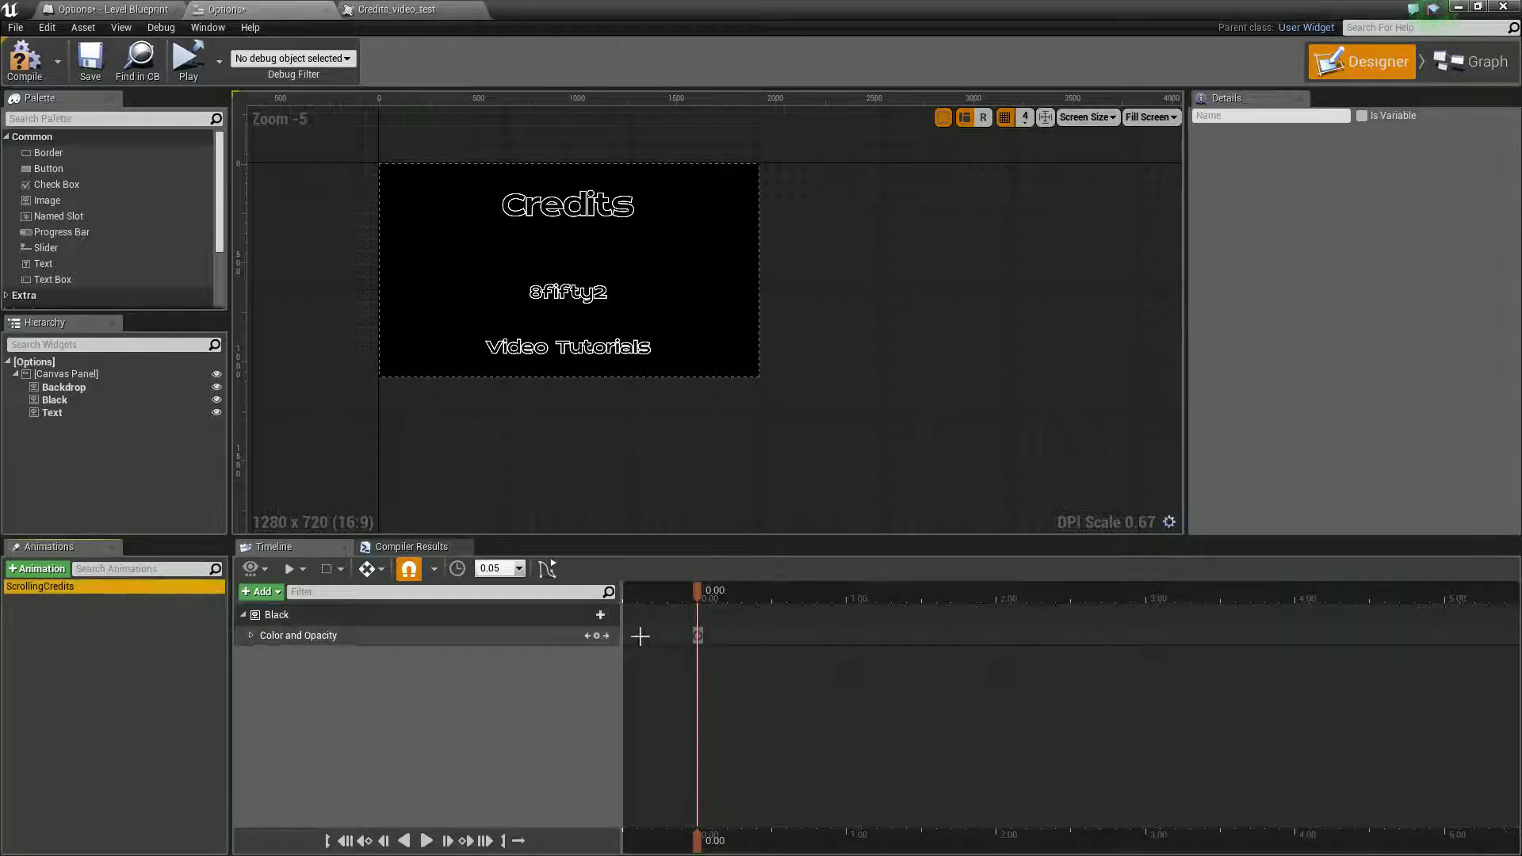
click(697, 634)
drag(706, 593, 793, 593)
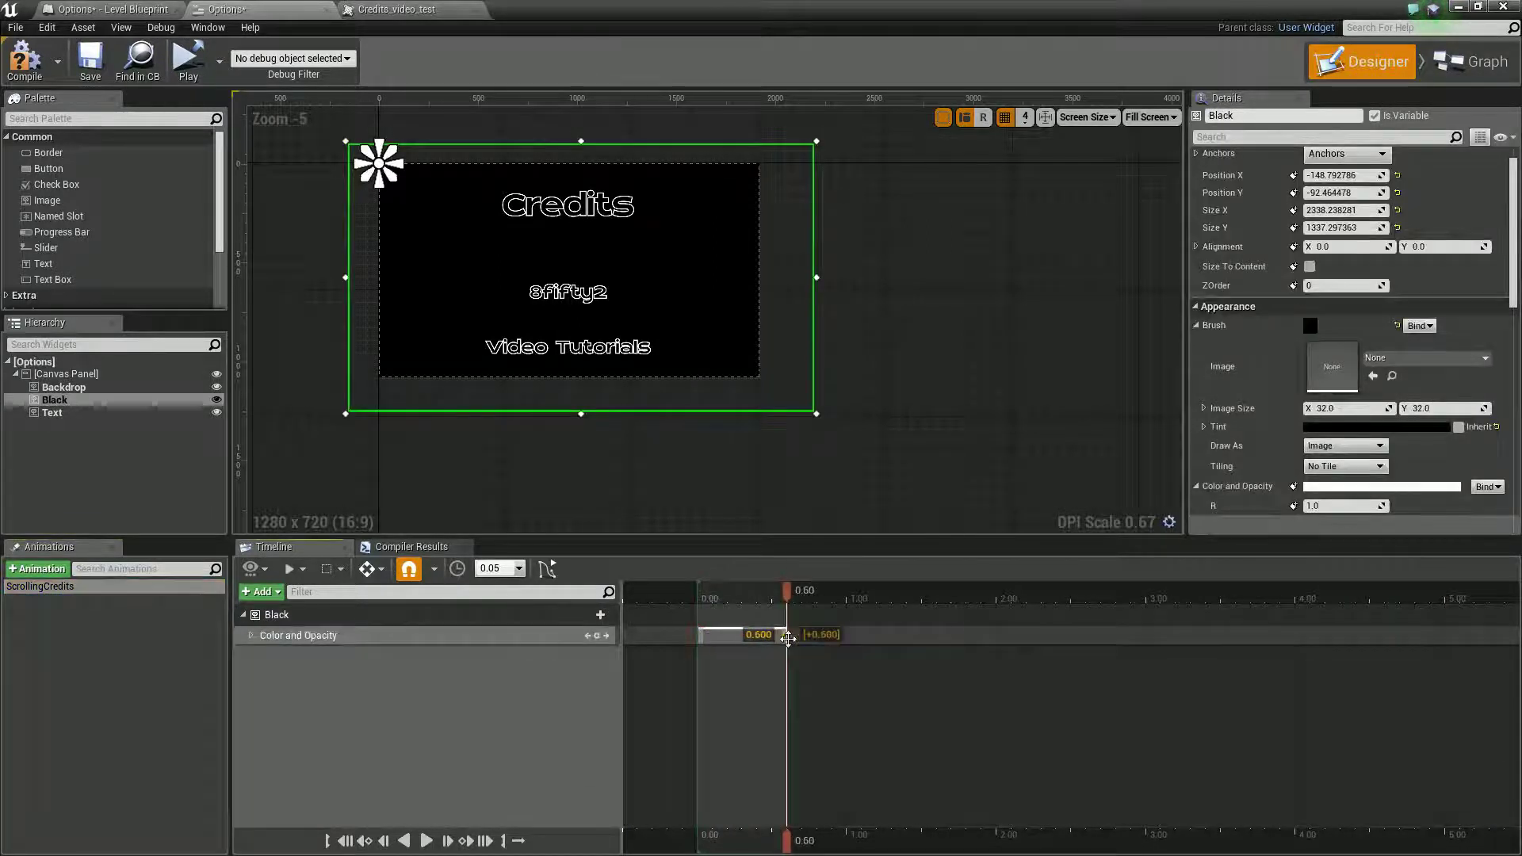
key(Return)
Key Black's Opacity at 0.0 near the start and shift the fade section to 0.15.
click(706, 600)
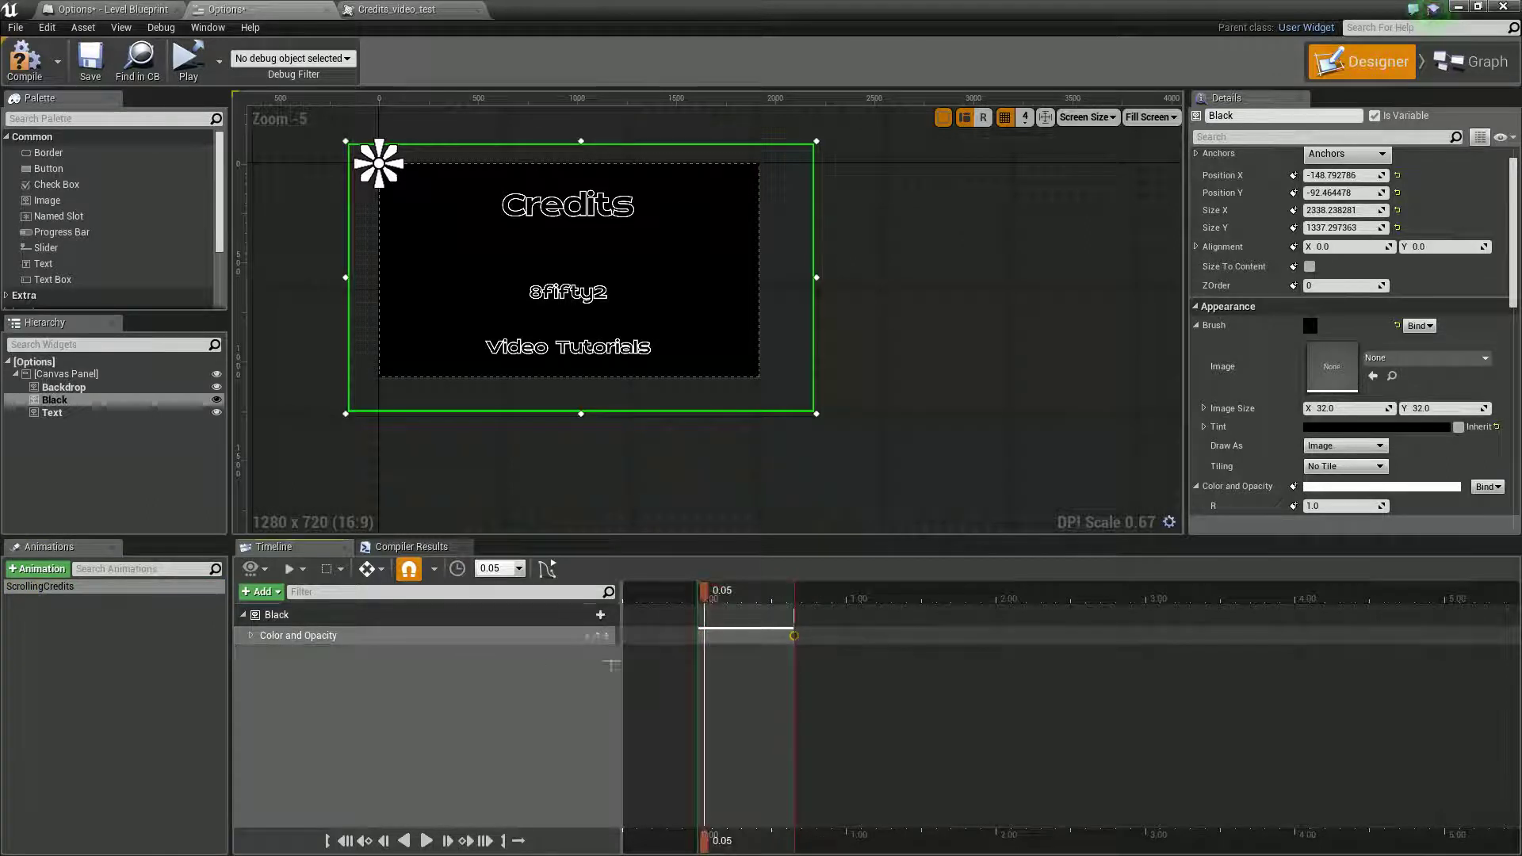
click(250, 639)
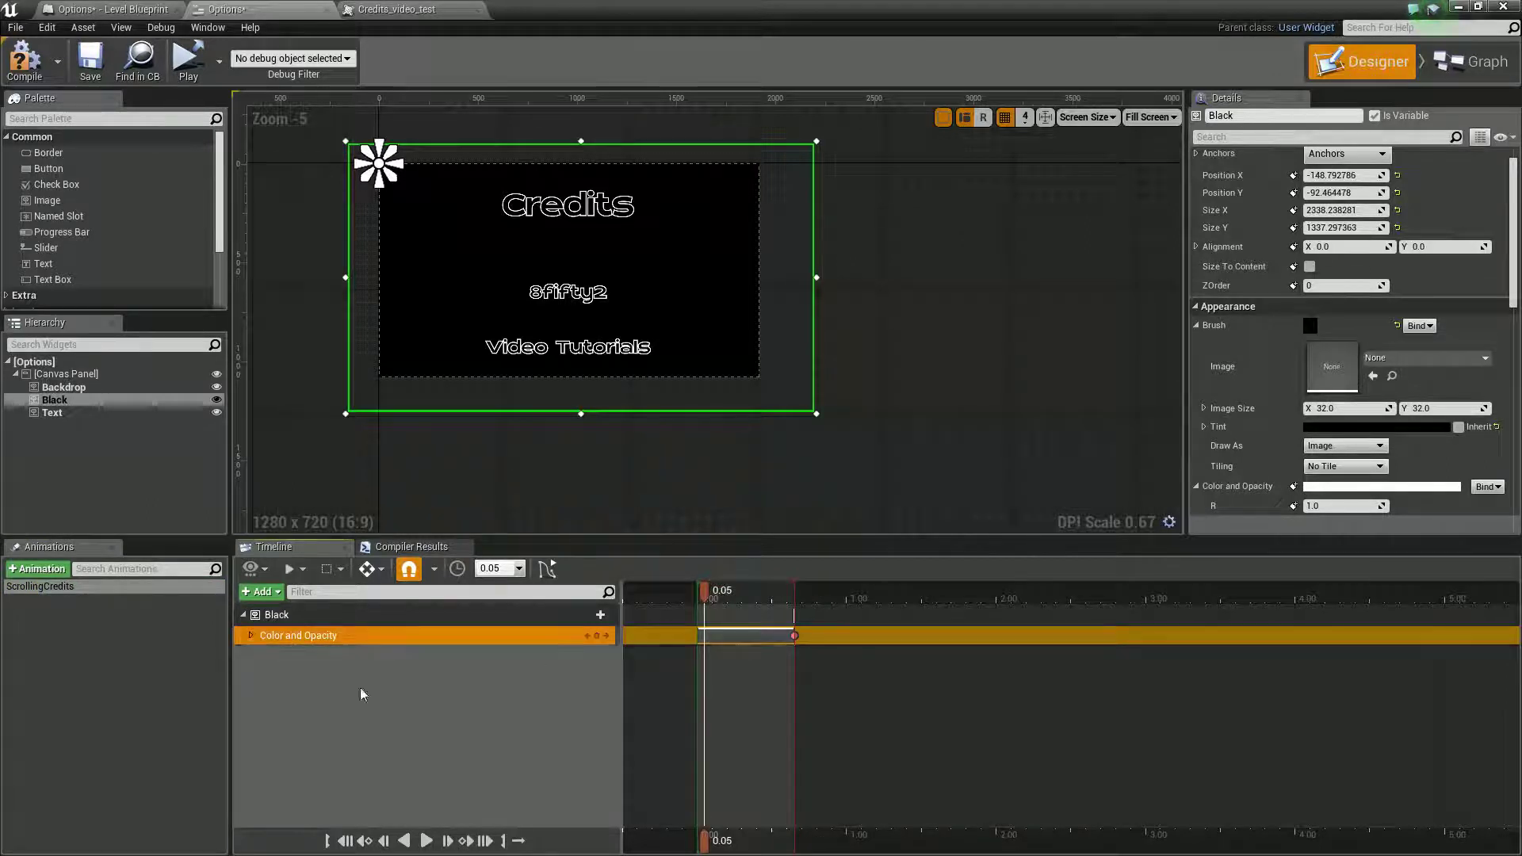
click(252, 637)
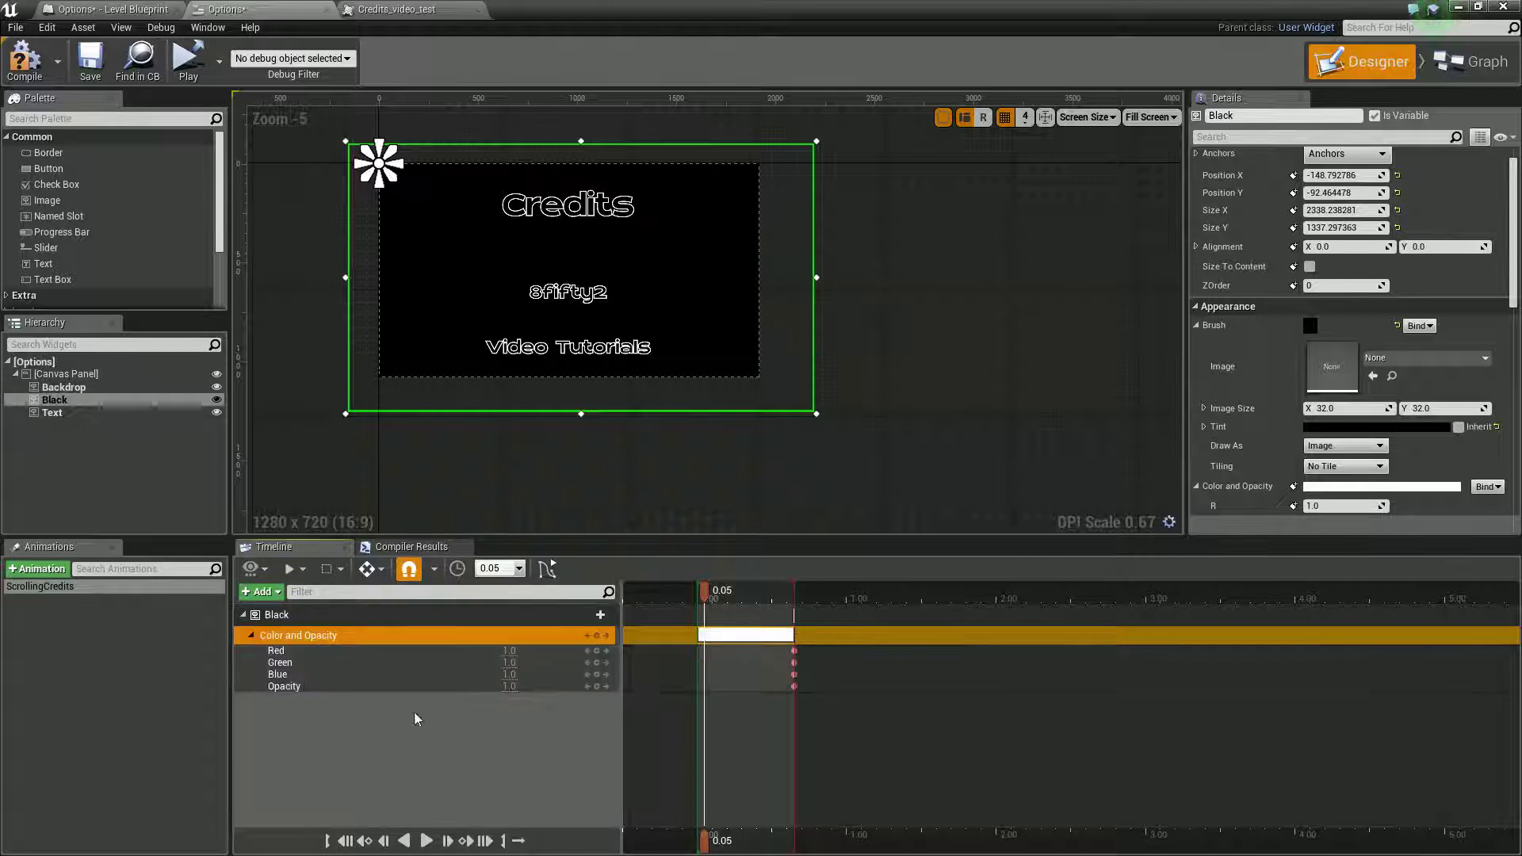
click(510, 695)
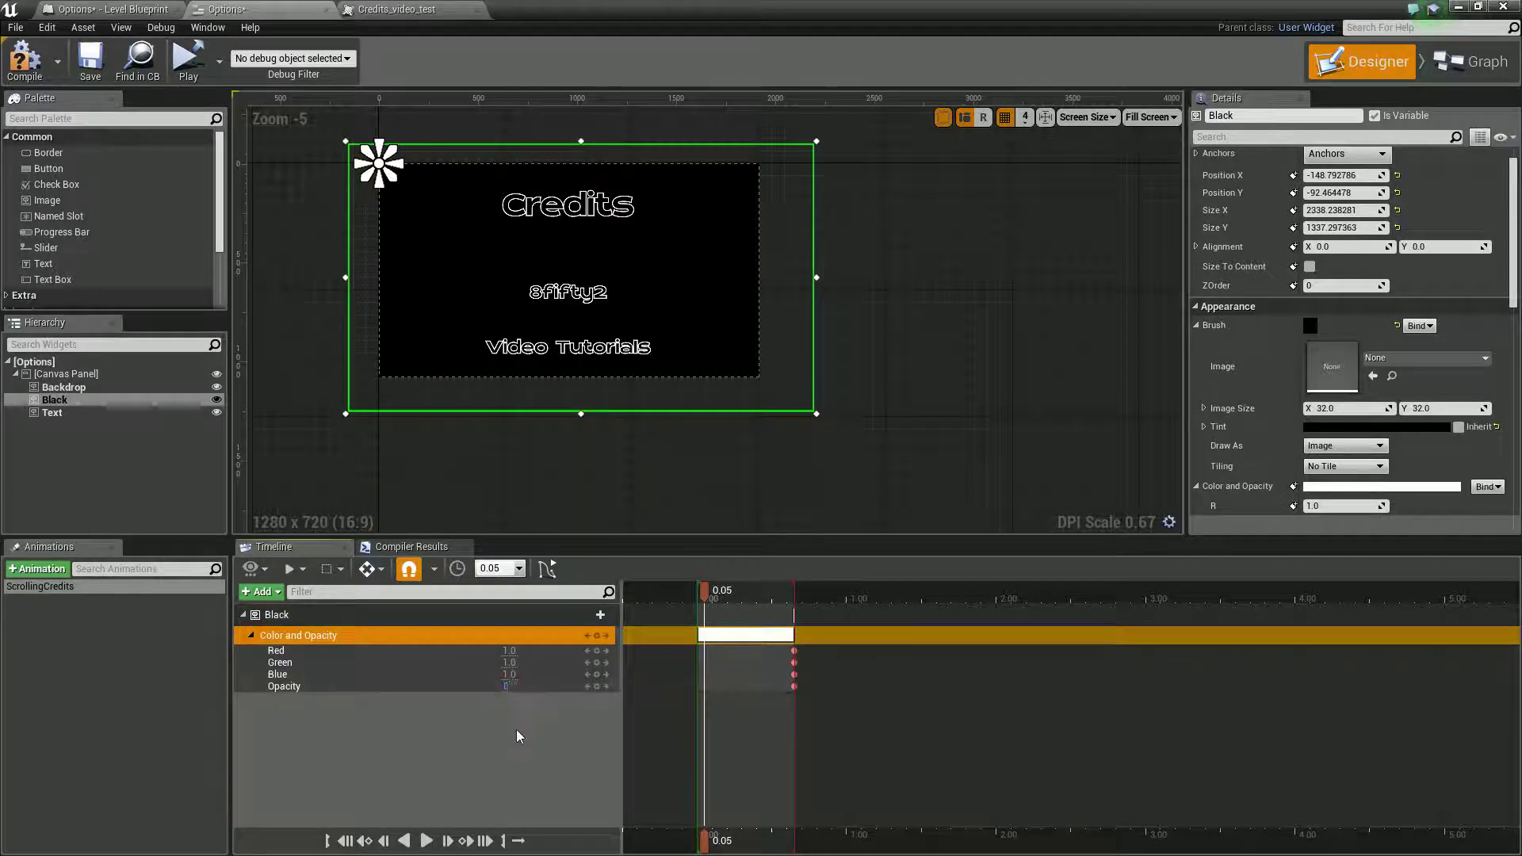
key(Return)
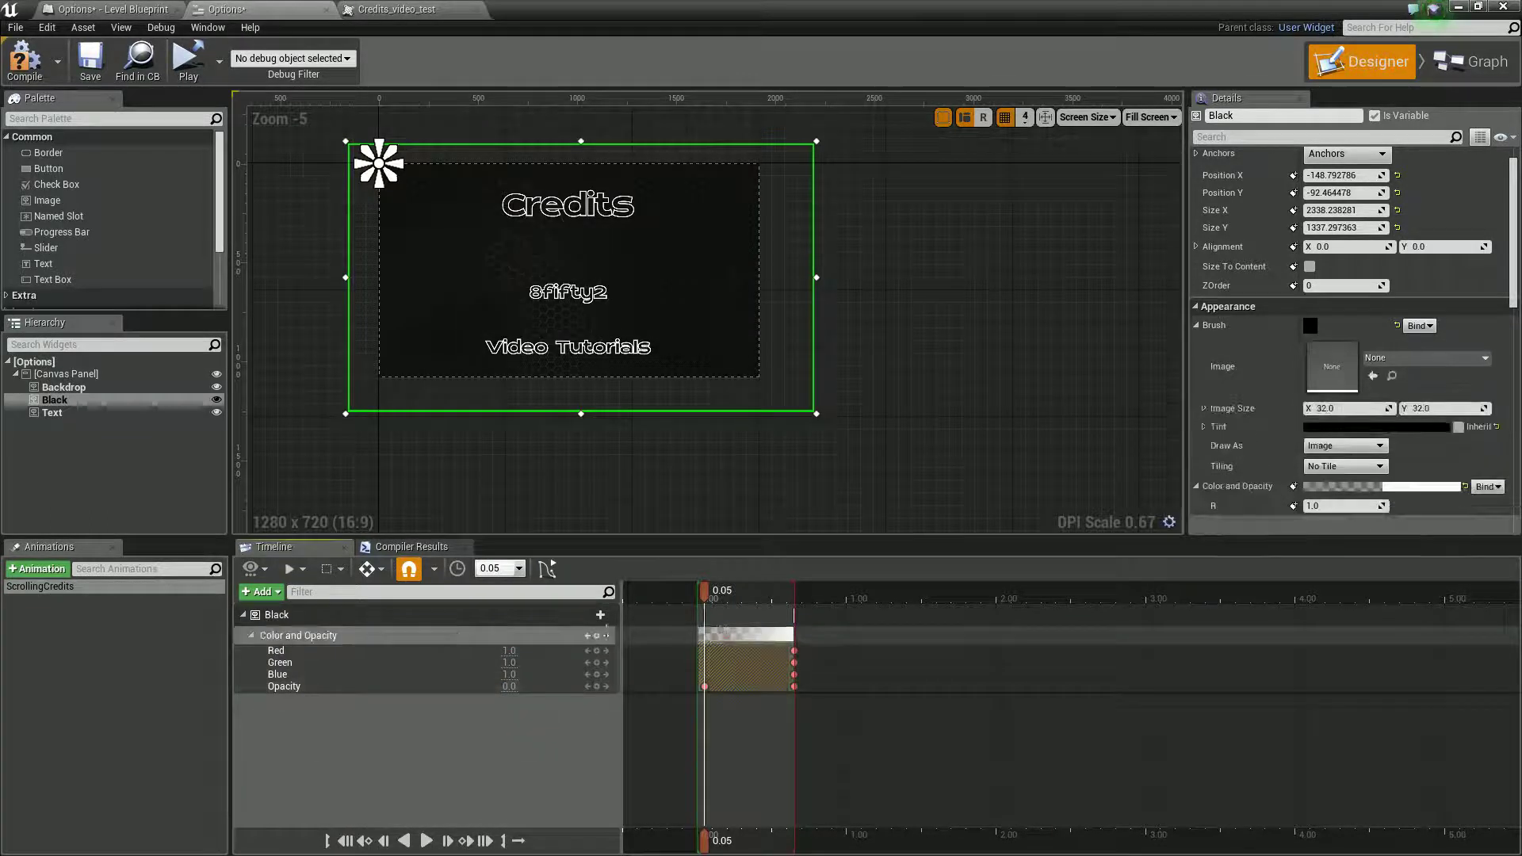
click(453, 634)
drag(717, 638, 719, 597)
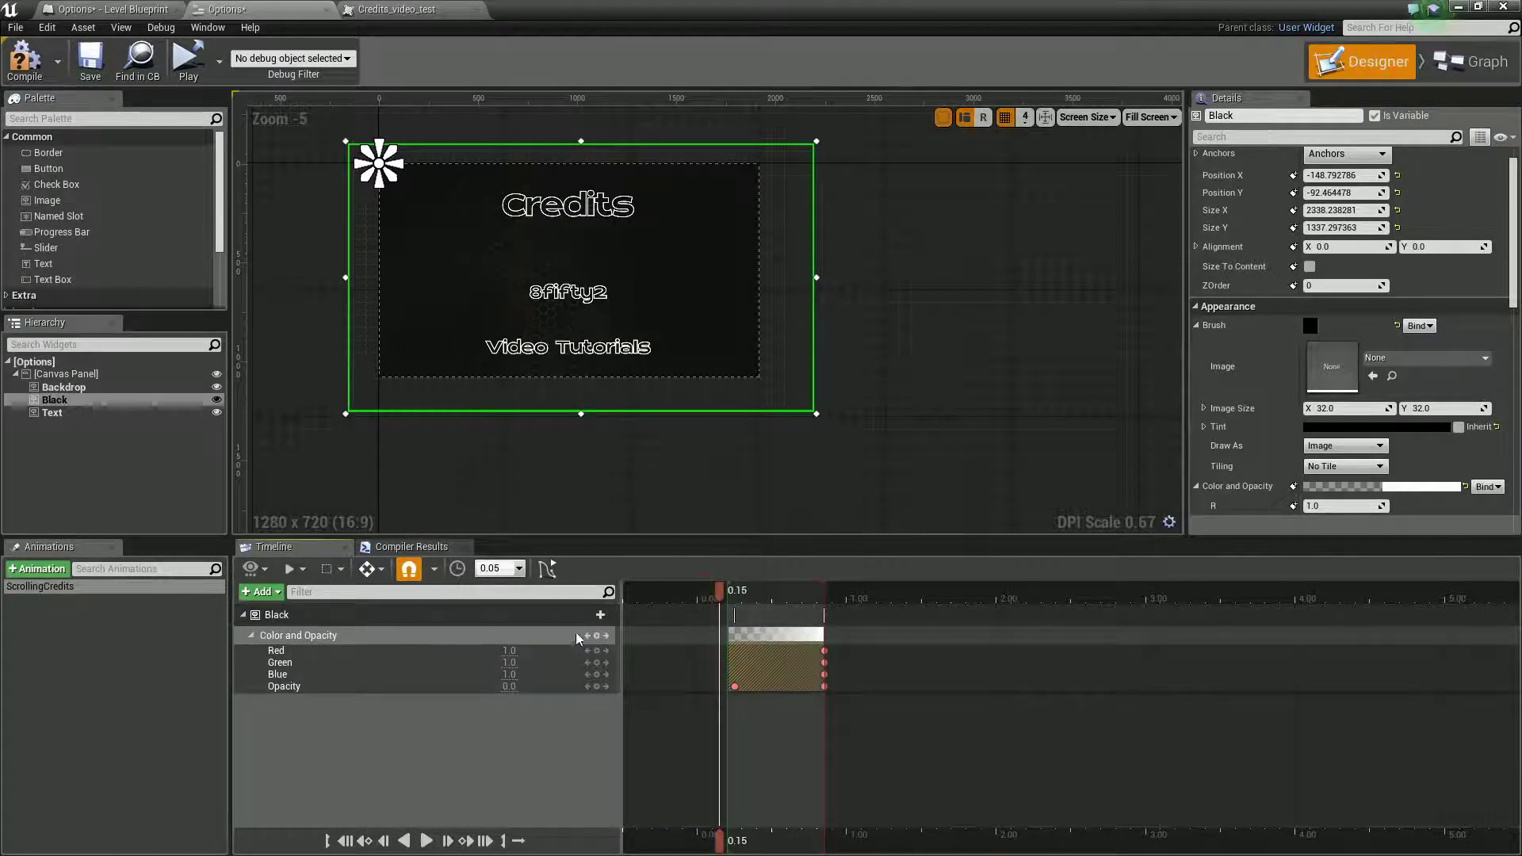
Add a Visibility track to Black and key it Hidden at 0.05.
click(600, 614)
click(605, 767)
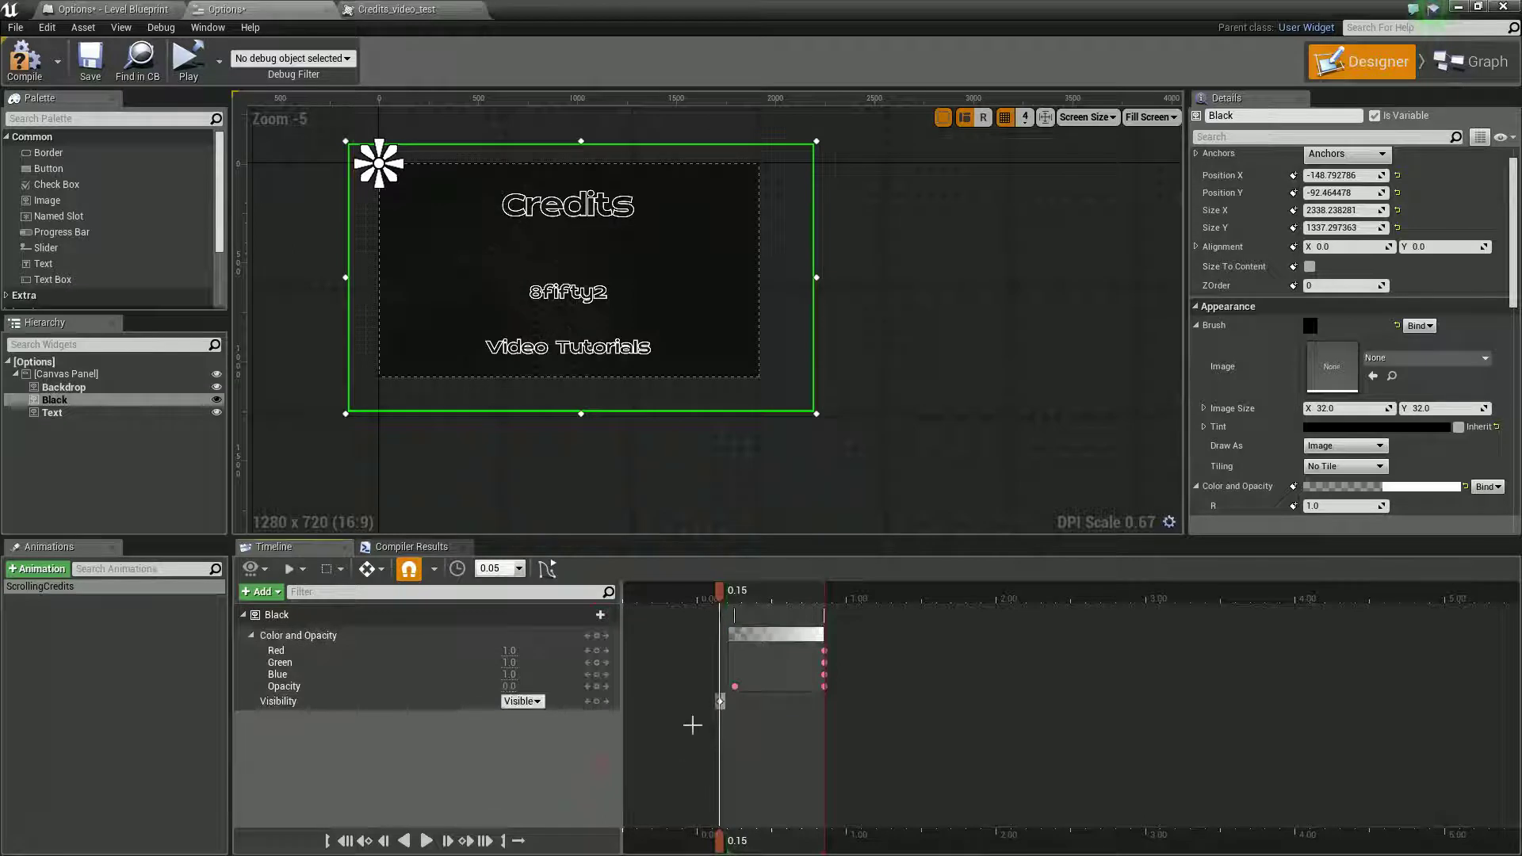
click(711, 598)
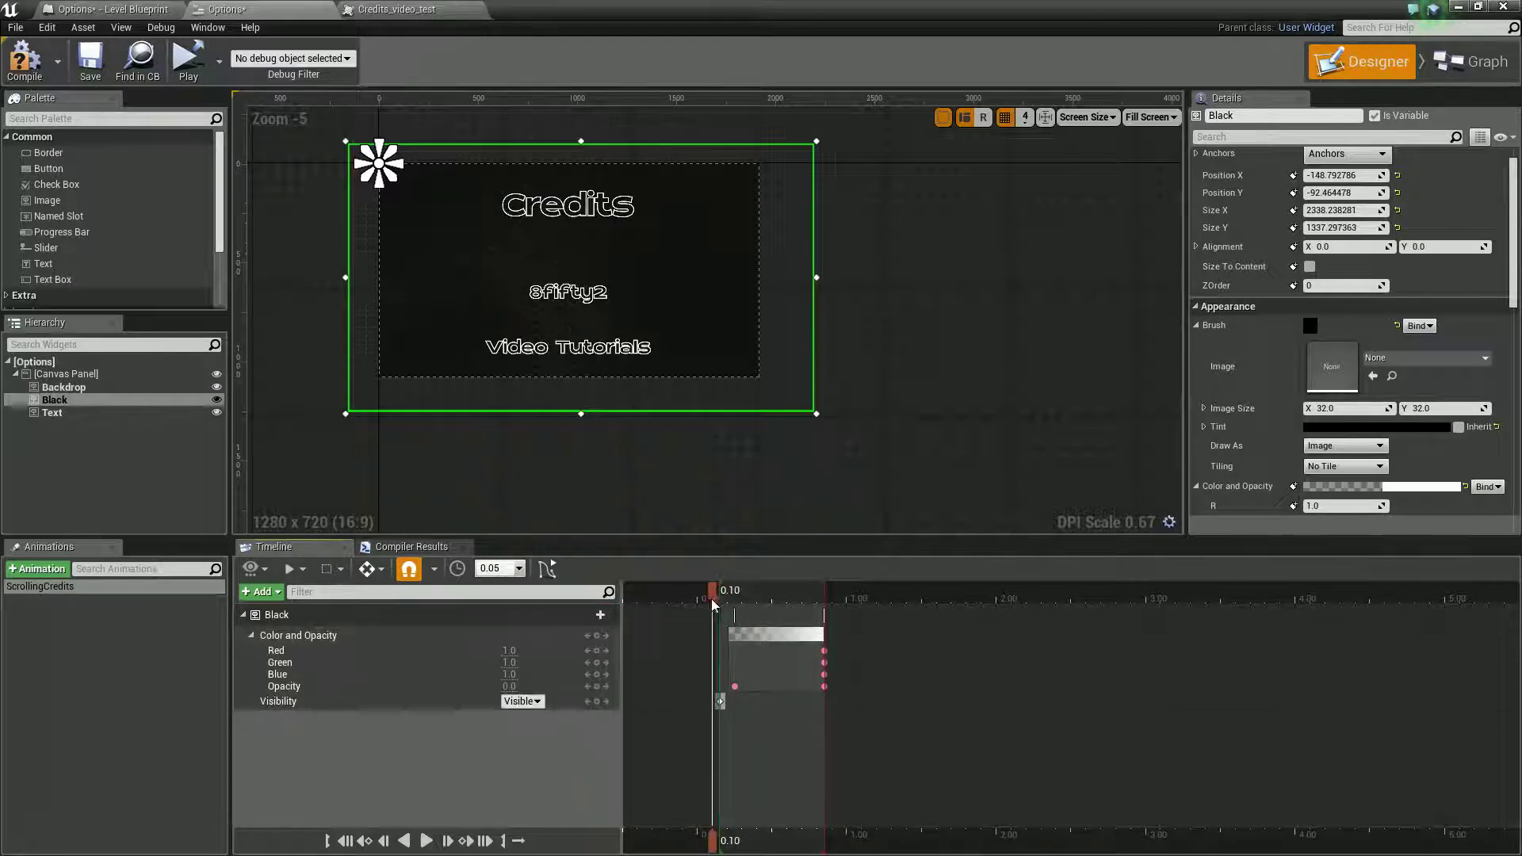
drag(712, 597, 704, 598)
click(523, 701)
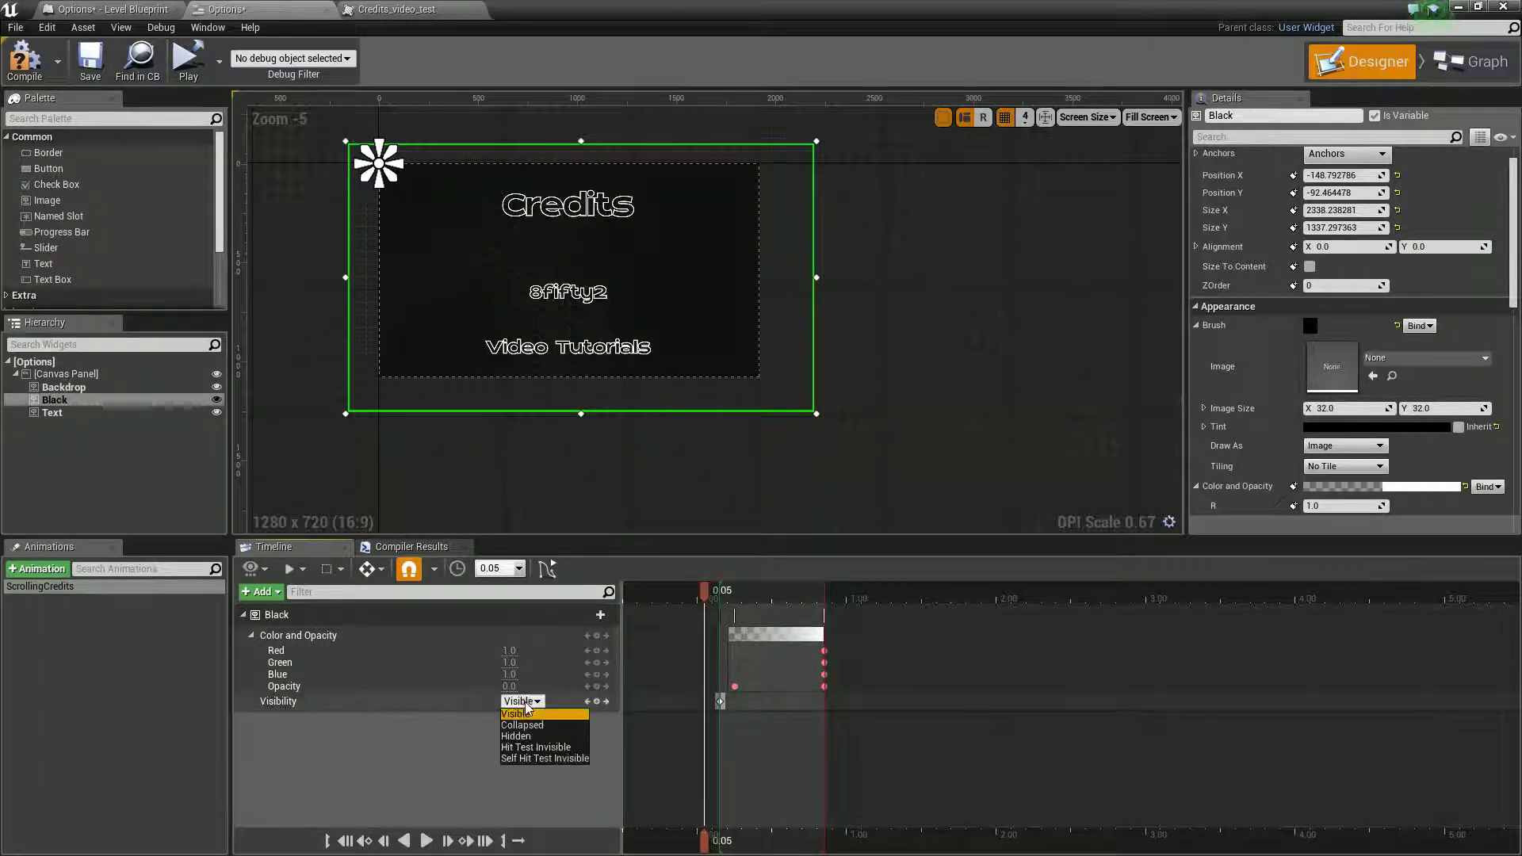
click(521, 737)
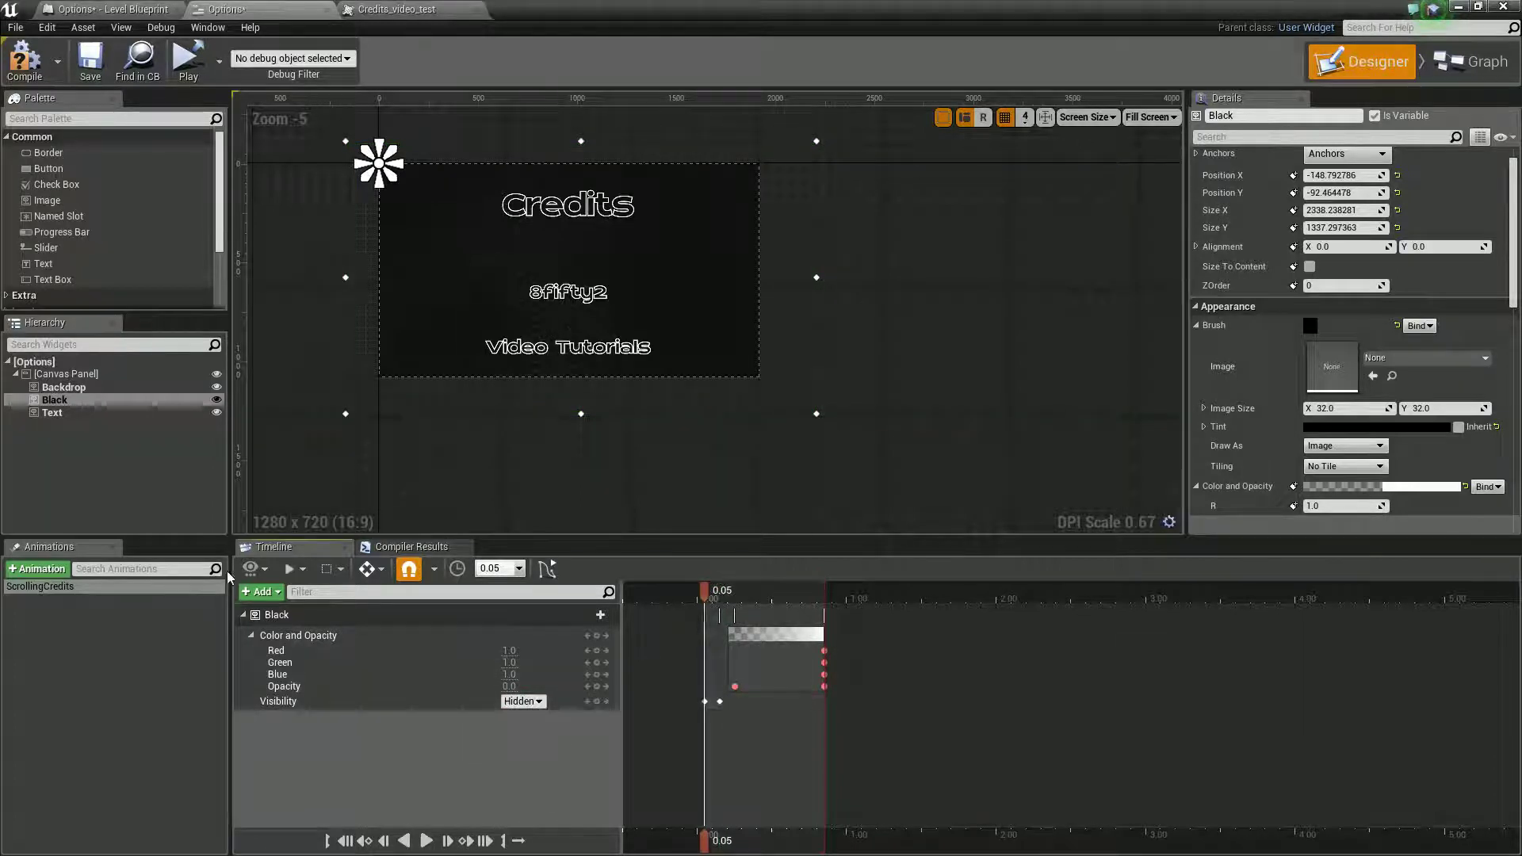
click(265, 595)
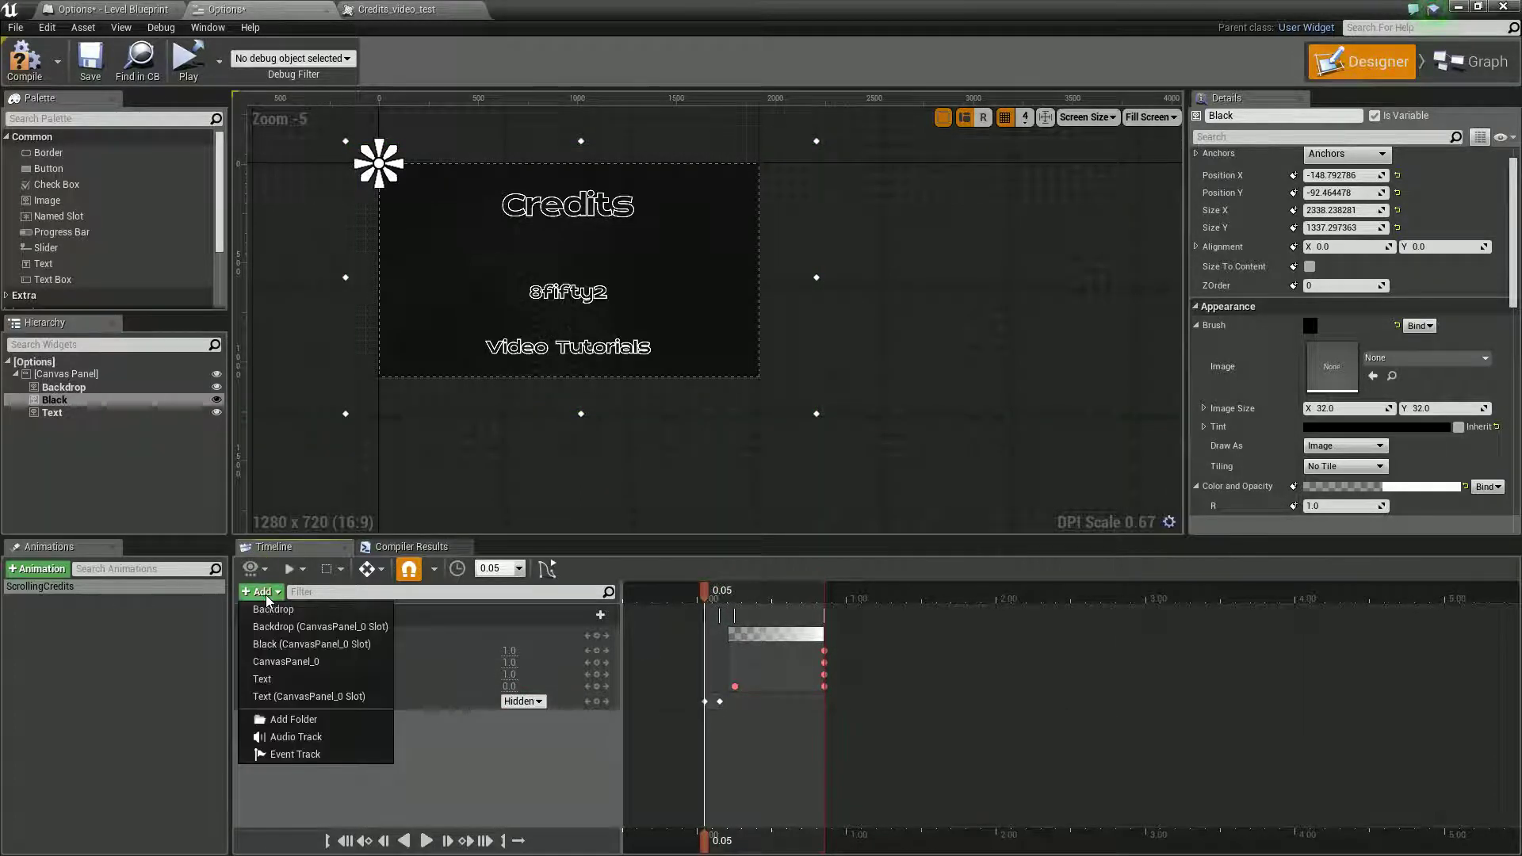
Add Text with a Color and Opacity section ending at 1.10, keying Opacity 0.0 at 0.55.
click(278, 678)
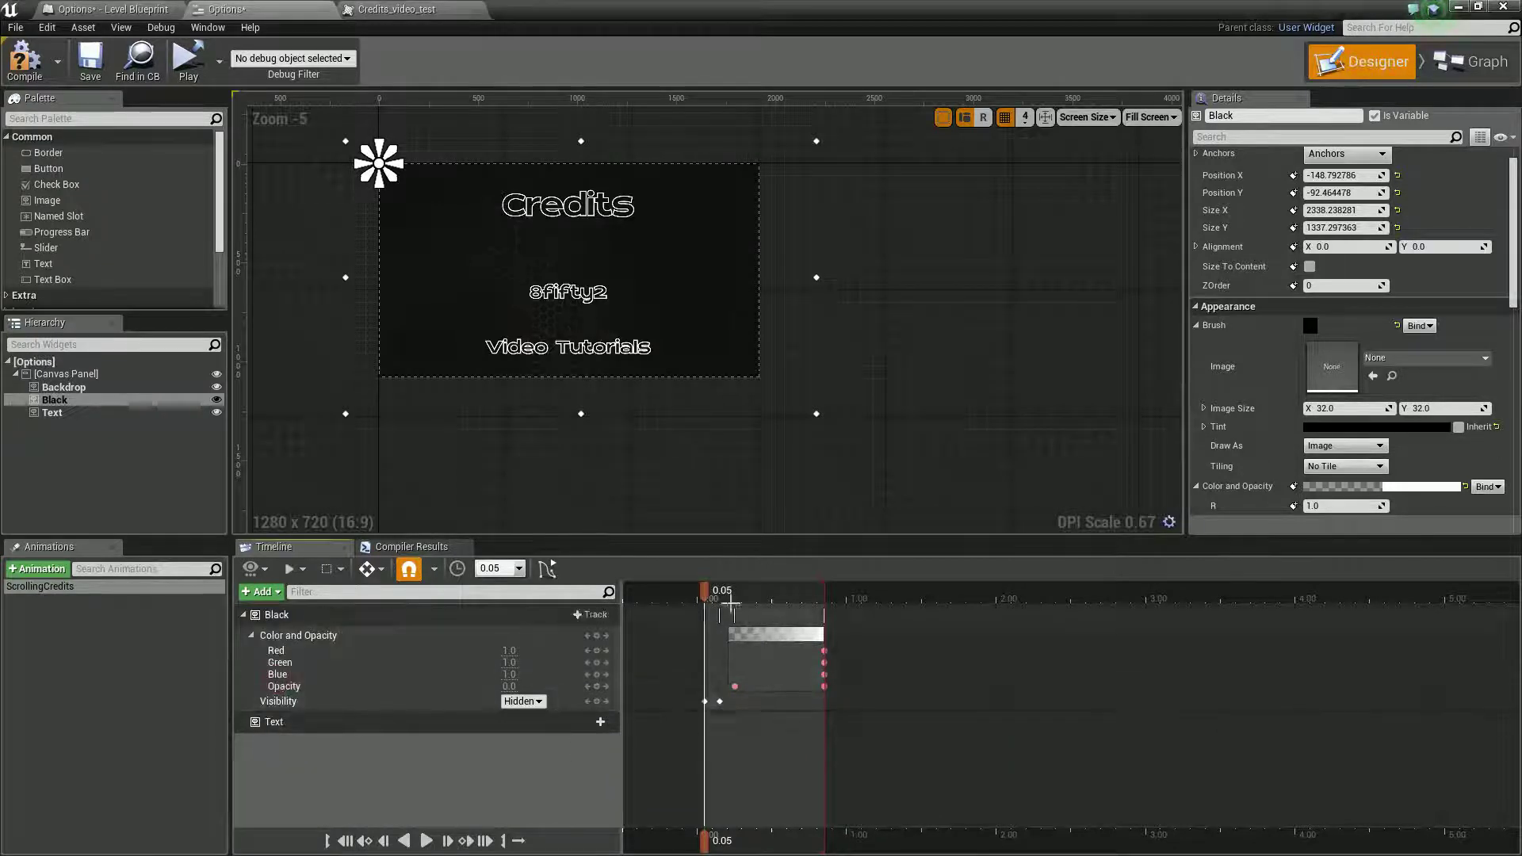
drag(746, 589, 756, 589)
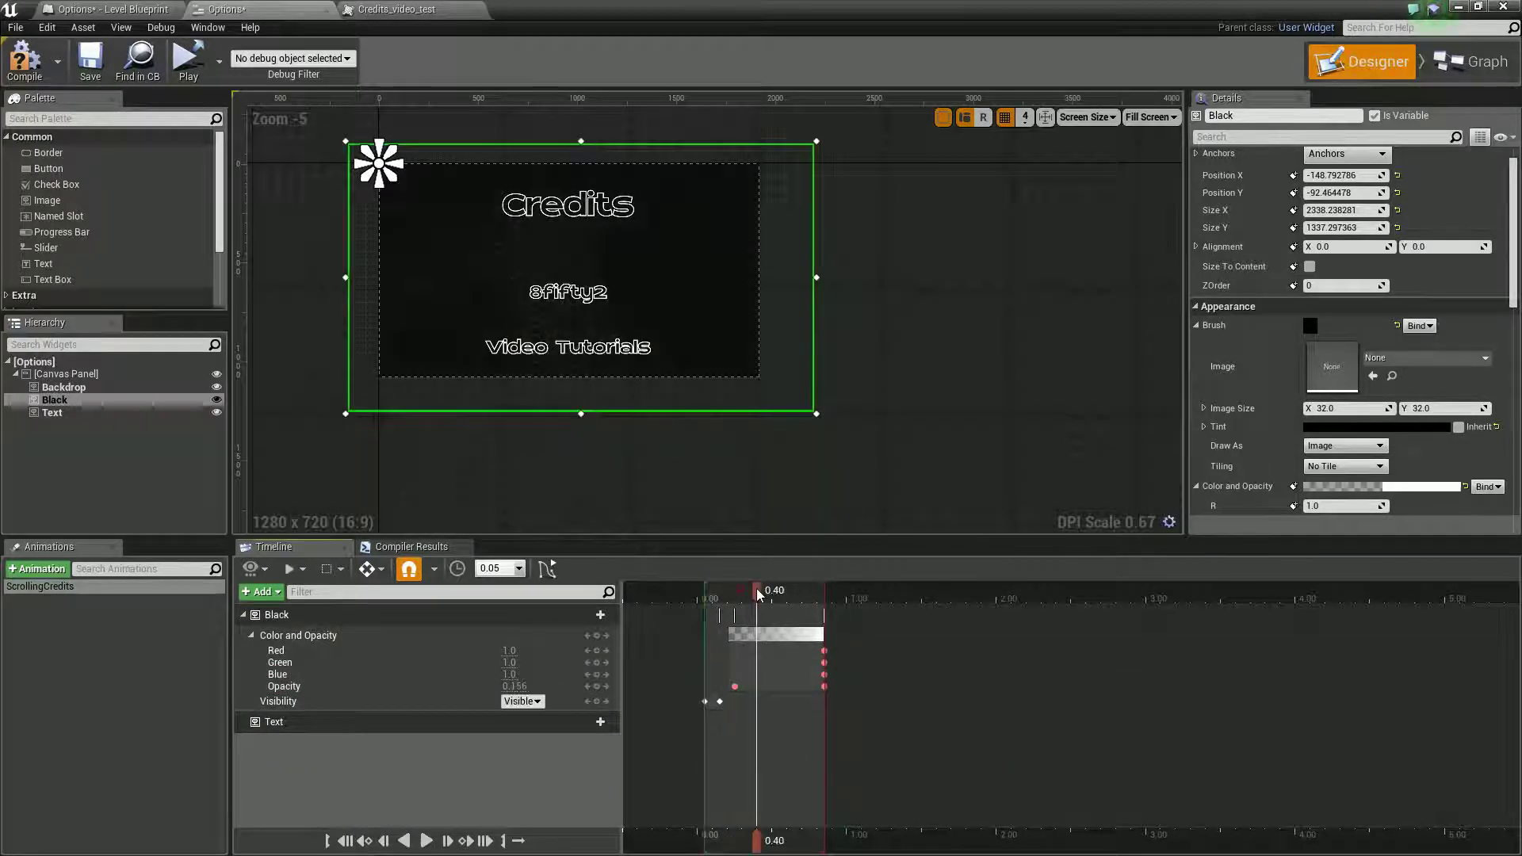
click(593, 723)
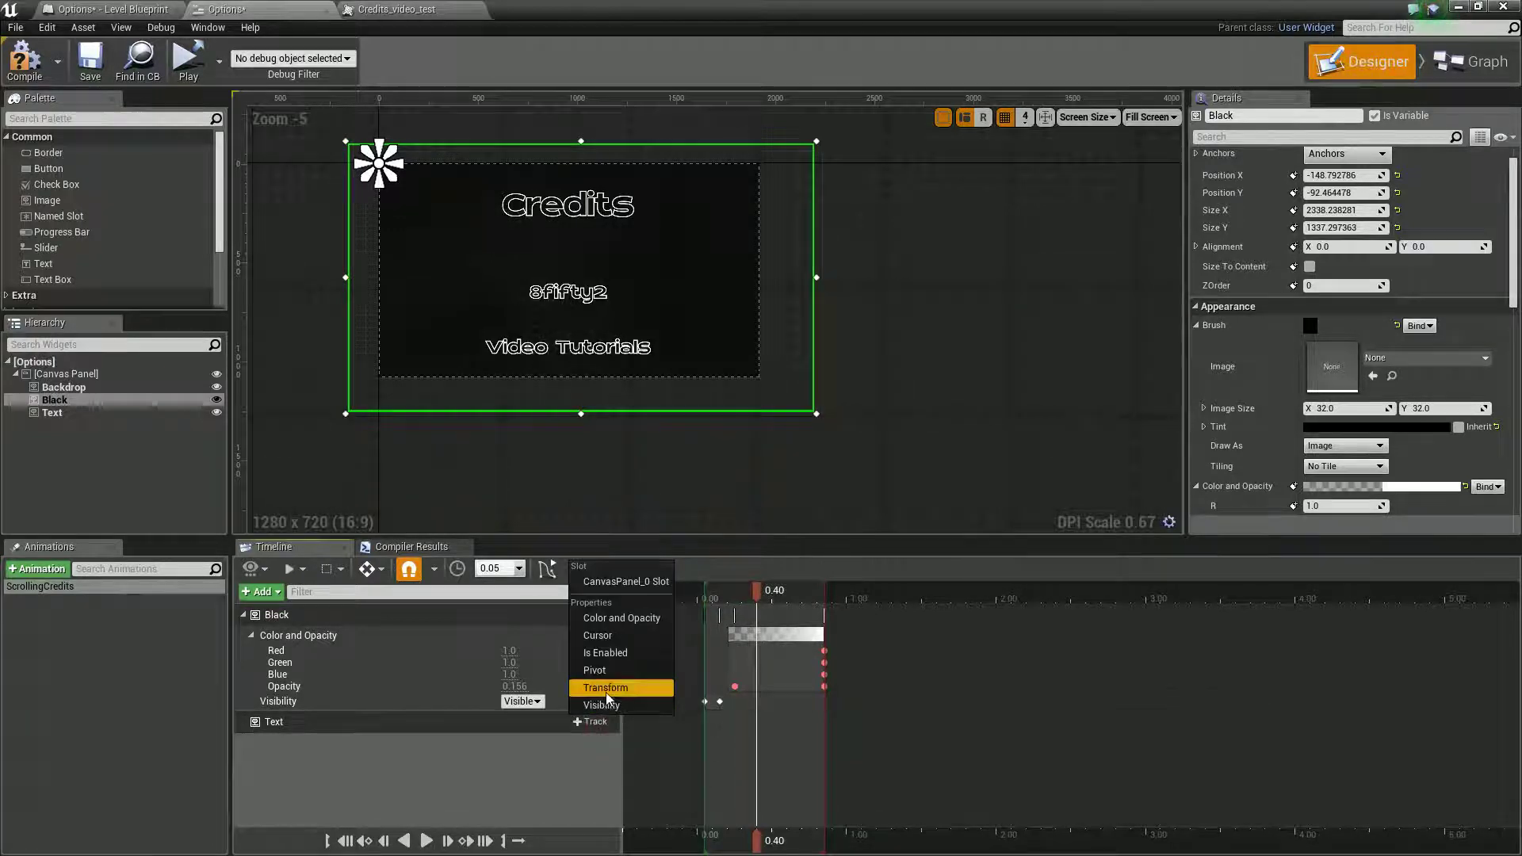
click(609, 619)
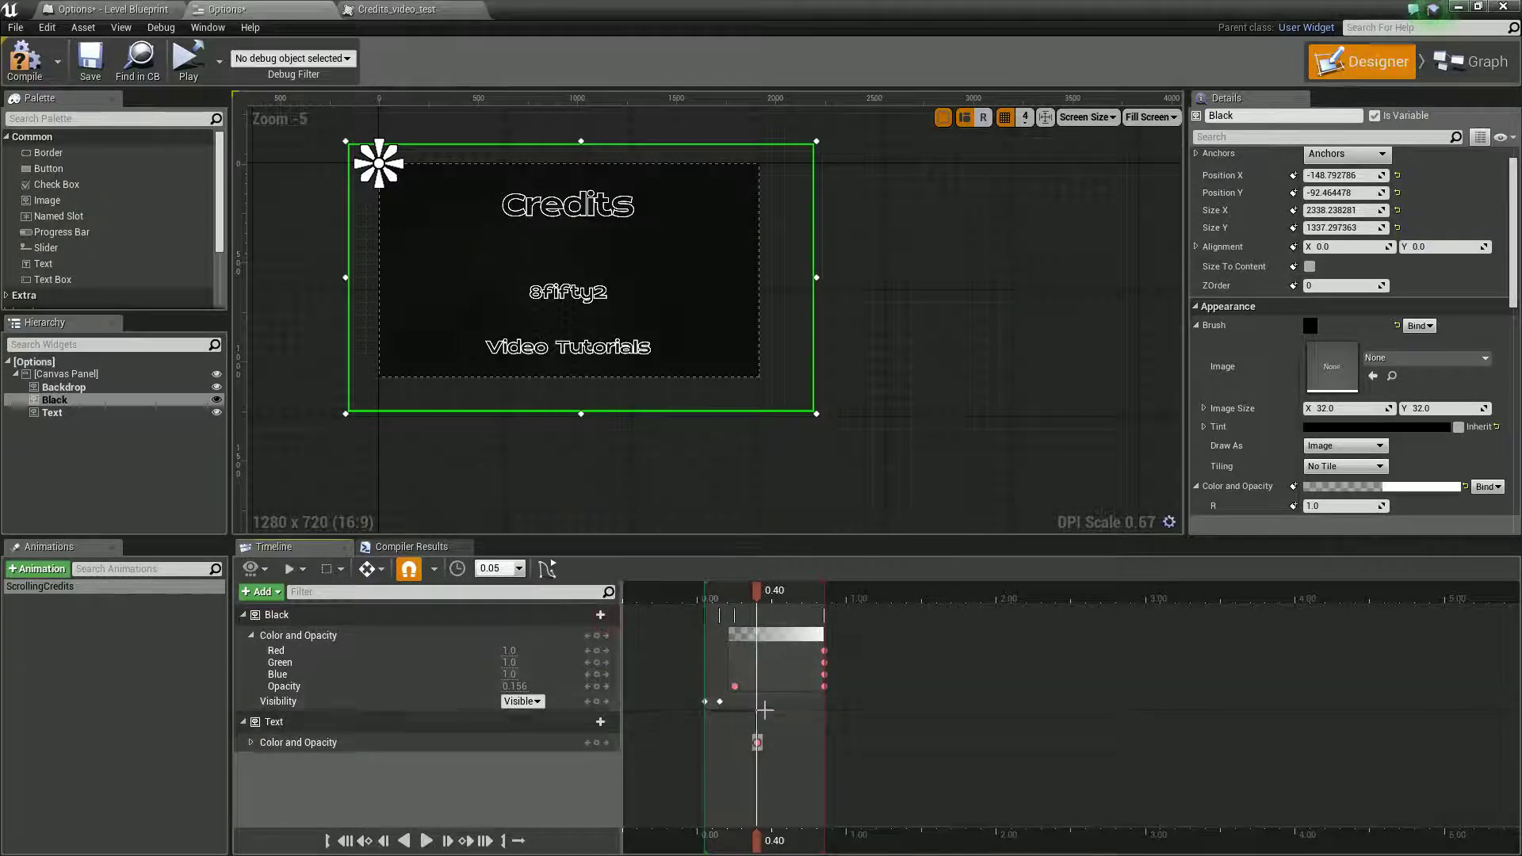
drag(759, 742, 856, 743)
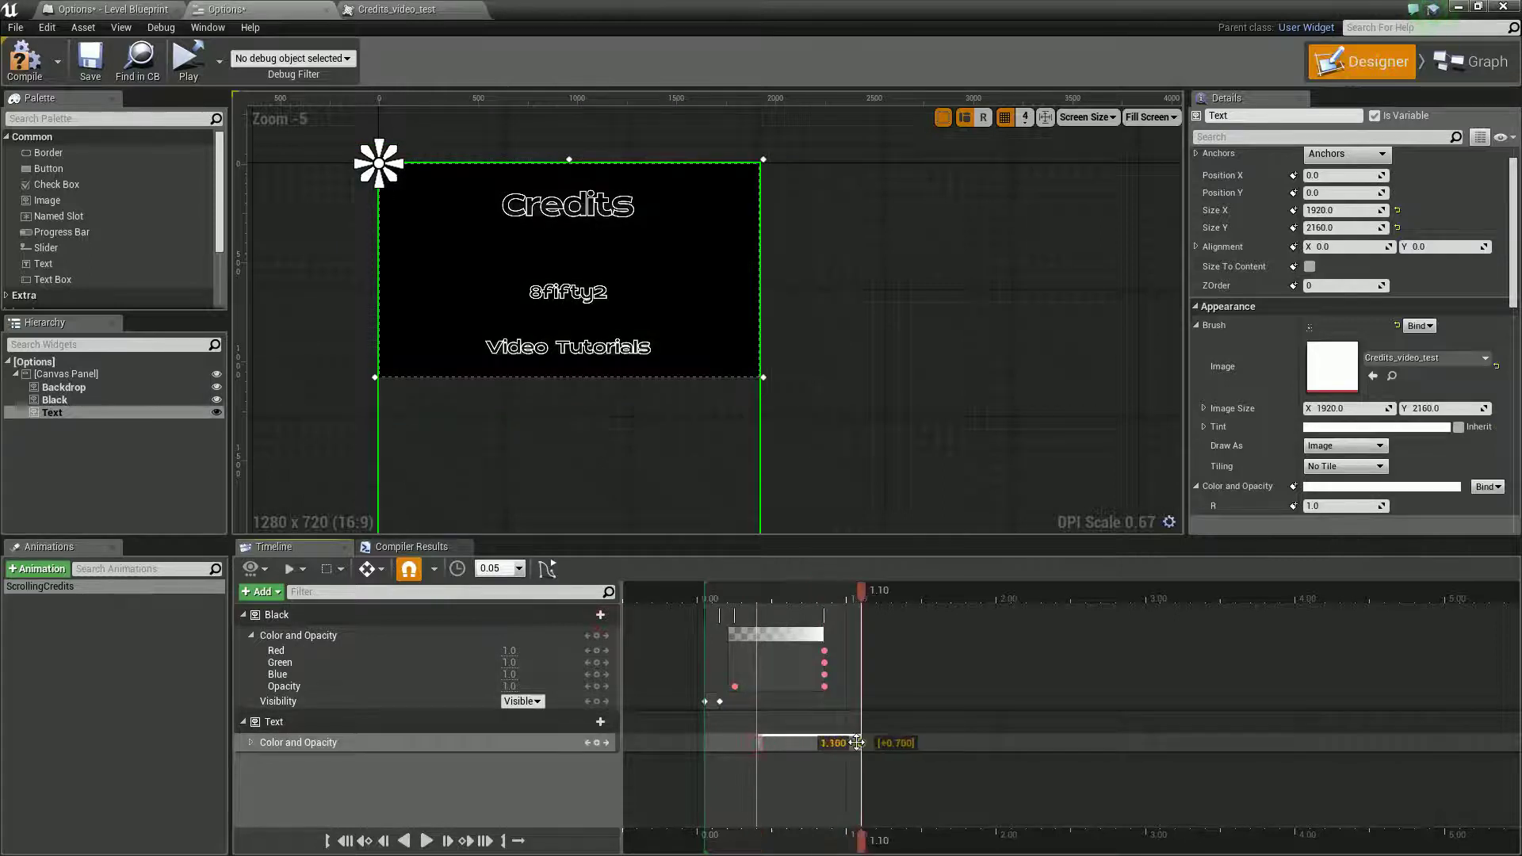
click(768, 596)
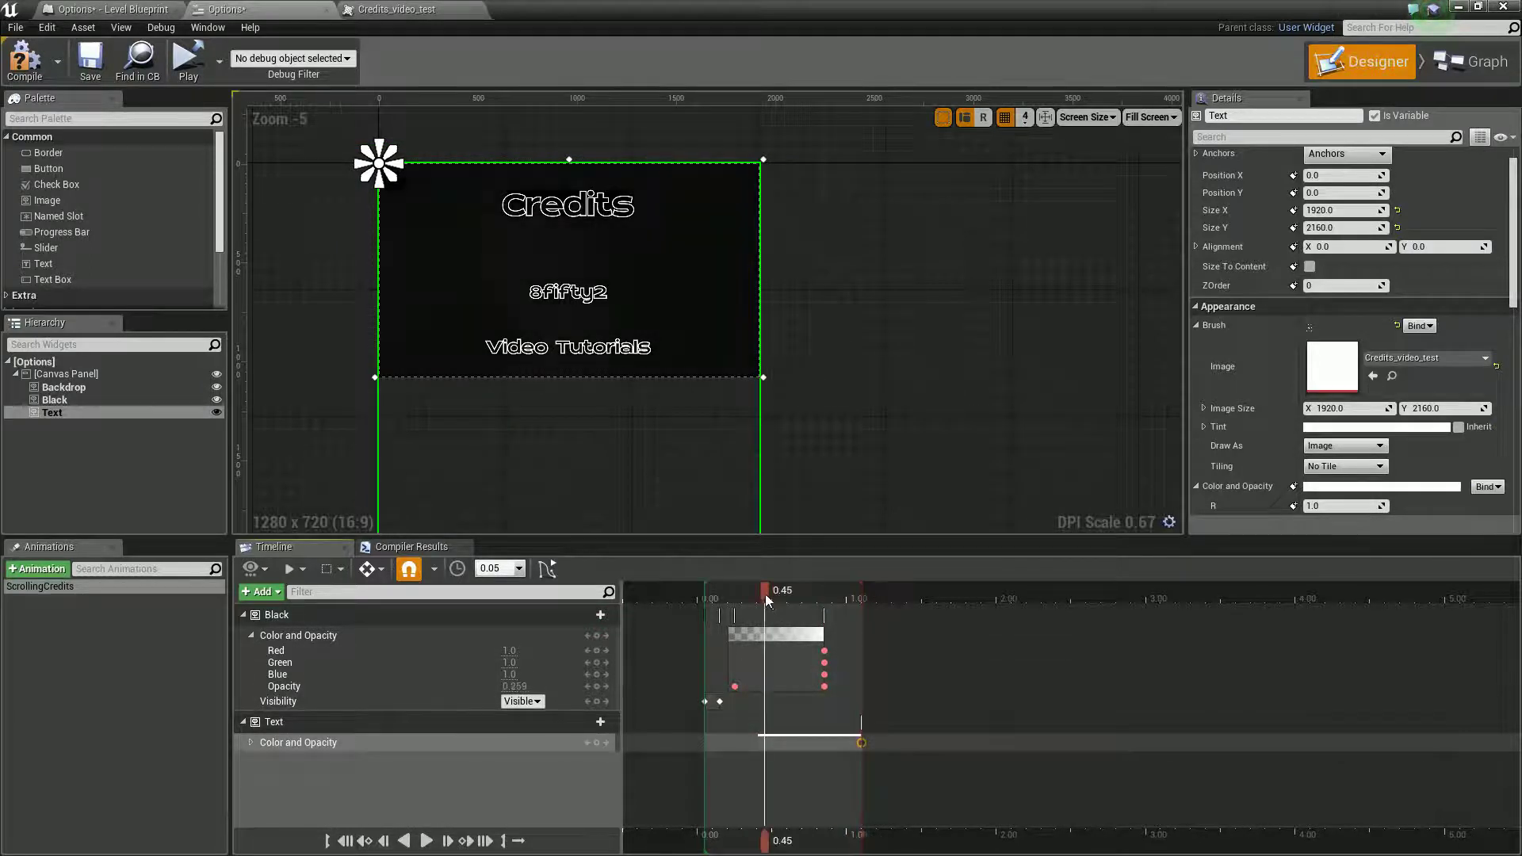
drag(764, 593, 778, 593)
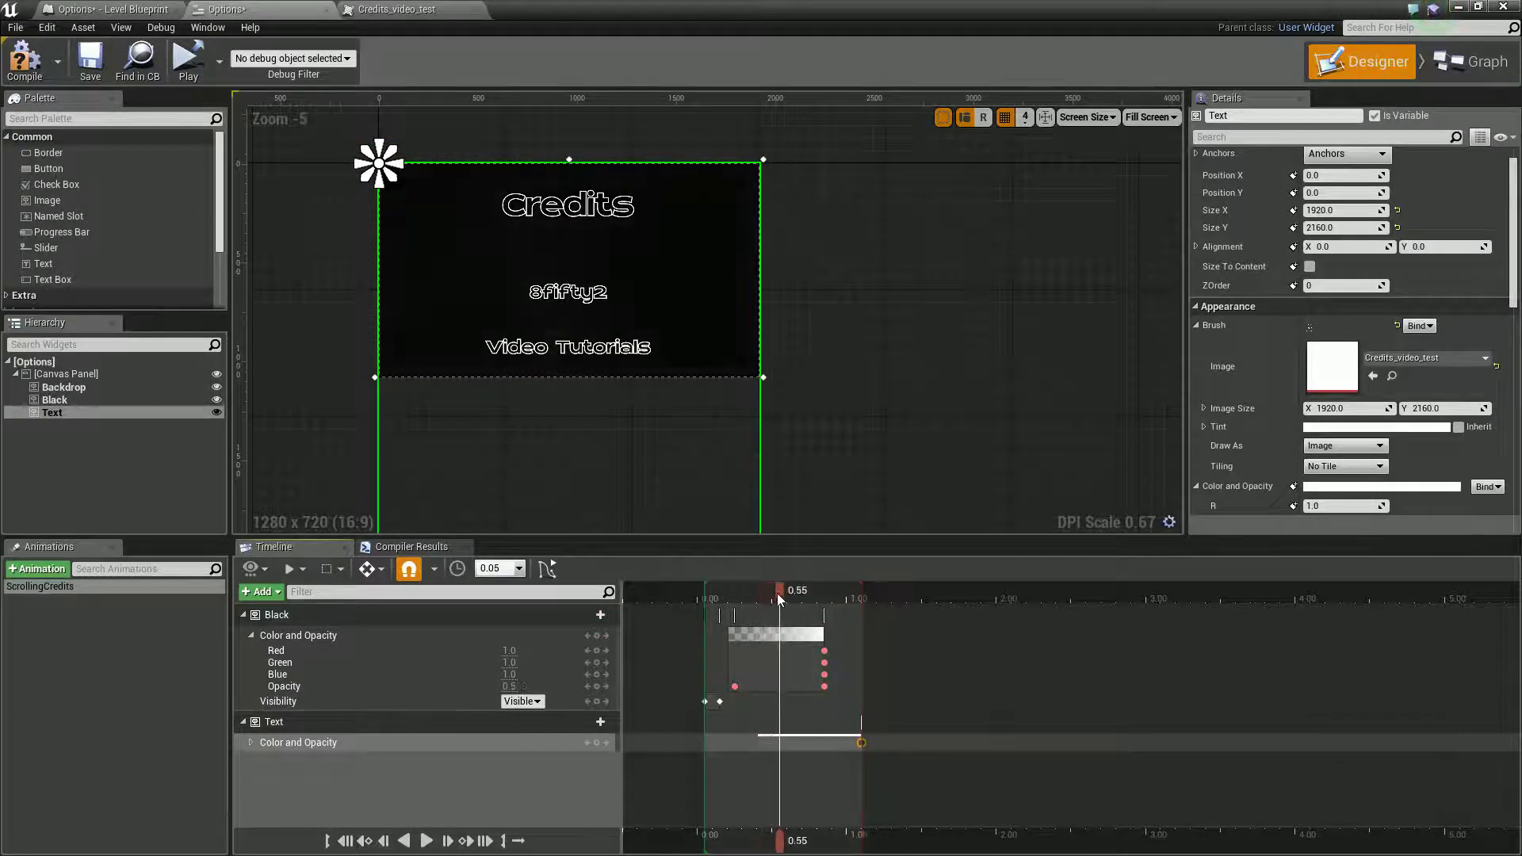
click(250, 742)
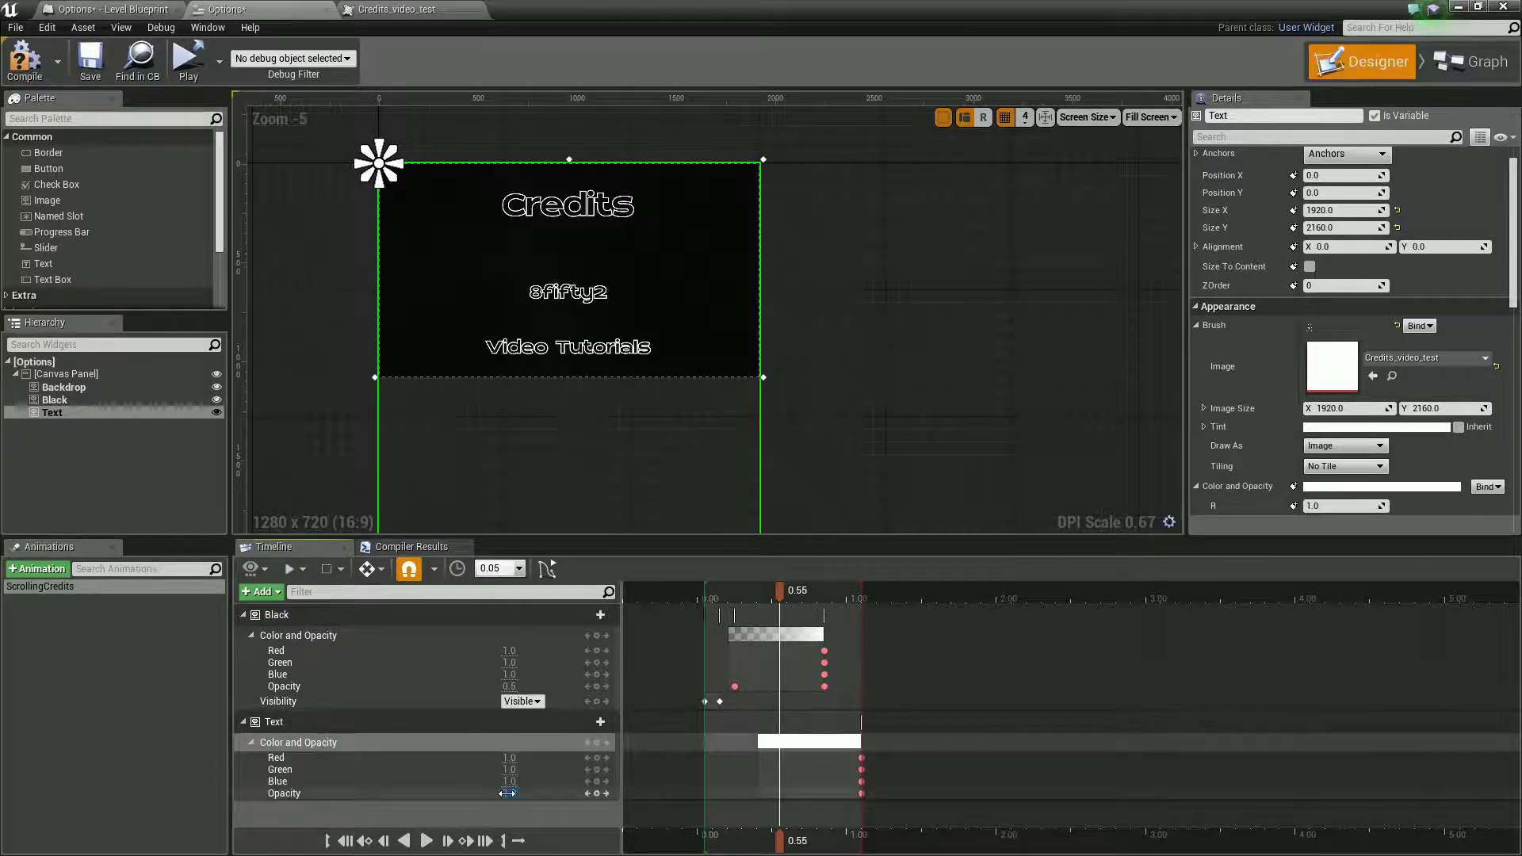
drag(508, 793, 444, 793)
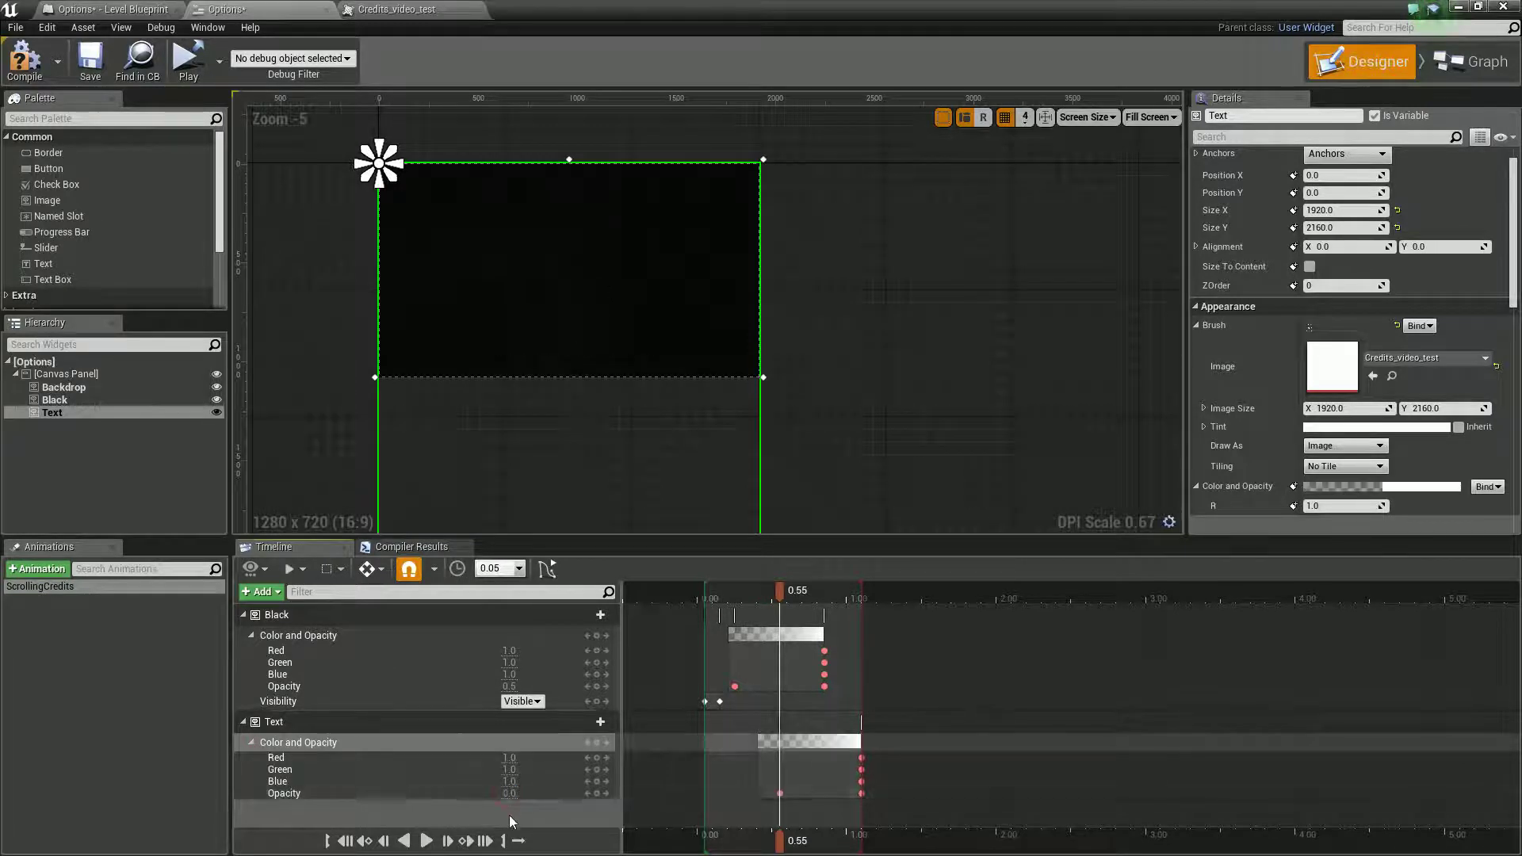
Add a Visibility track to Text, key it Hidden at 0.25, and preview the fade-in.
click(272, 721)
click(741, 598)
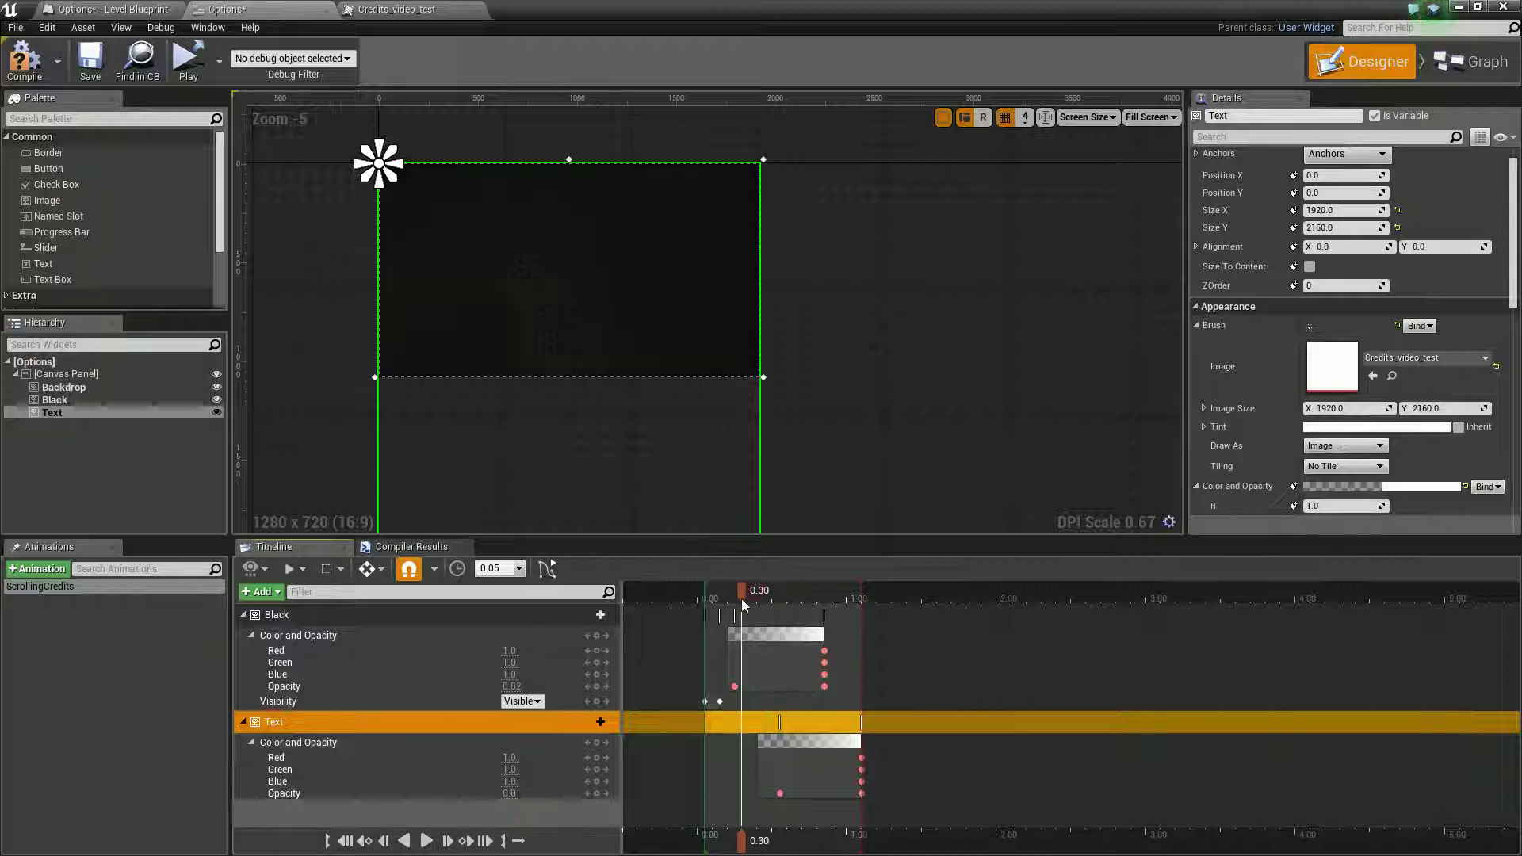
drag(742, 603, 752, 604)
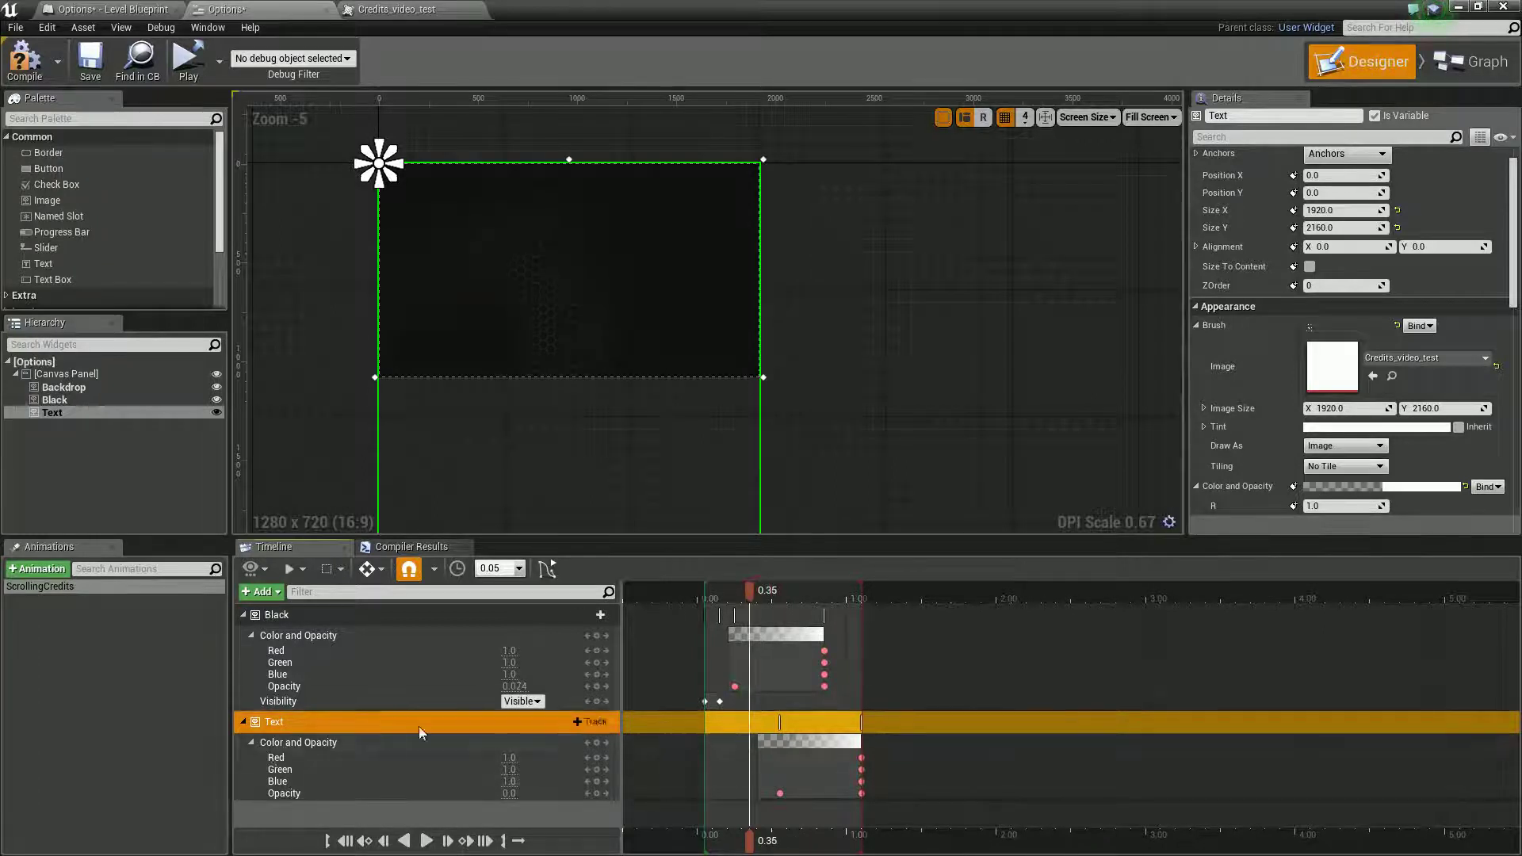
click(596, 723)
click(596, 708)
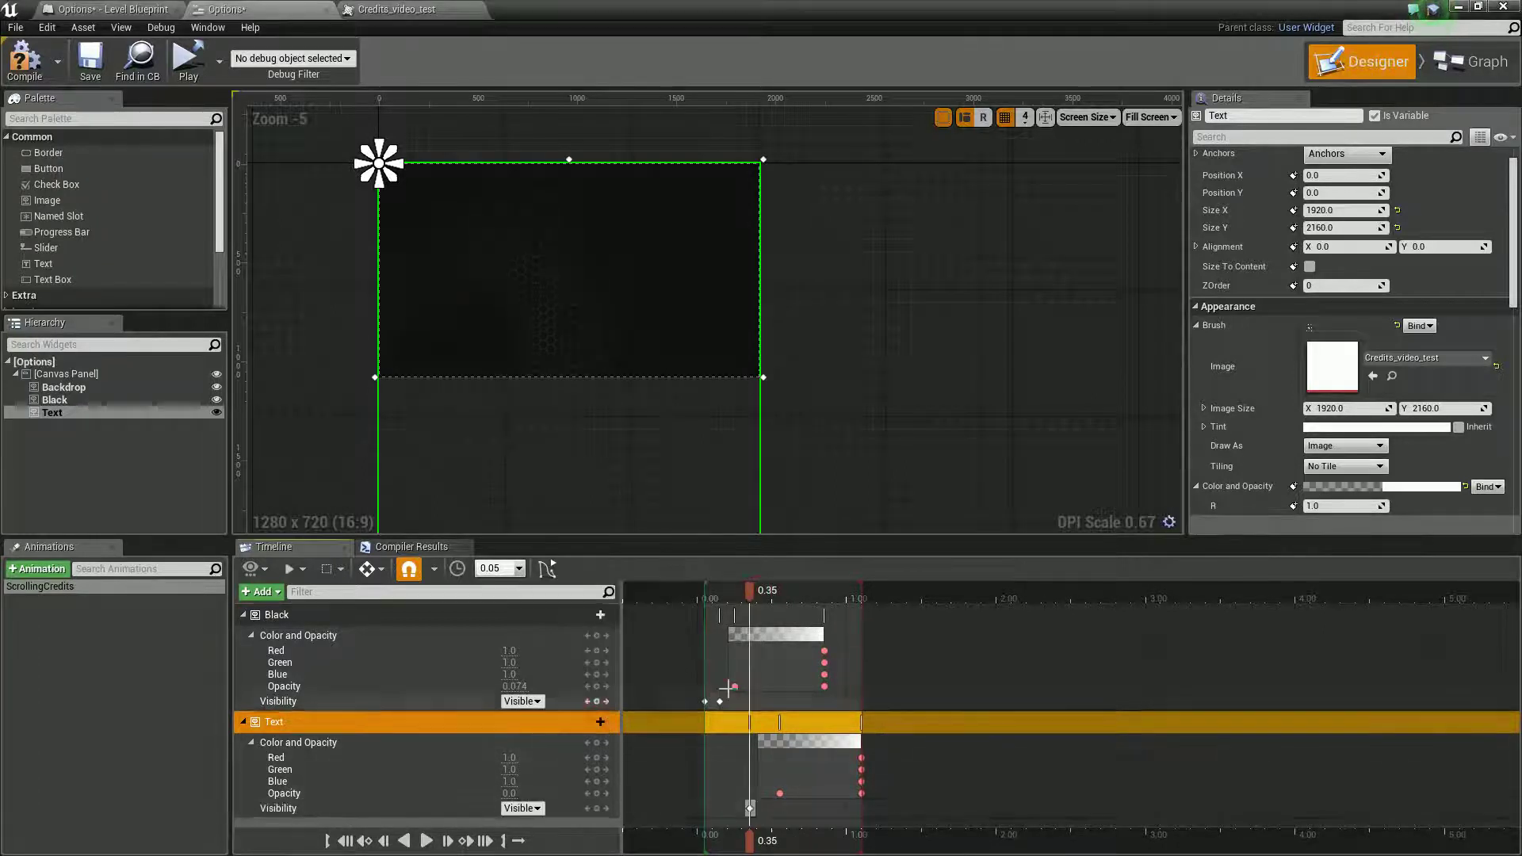
click(734, 596)
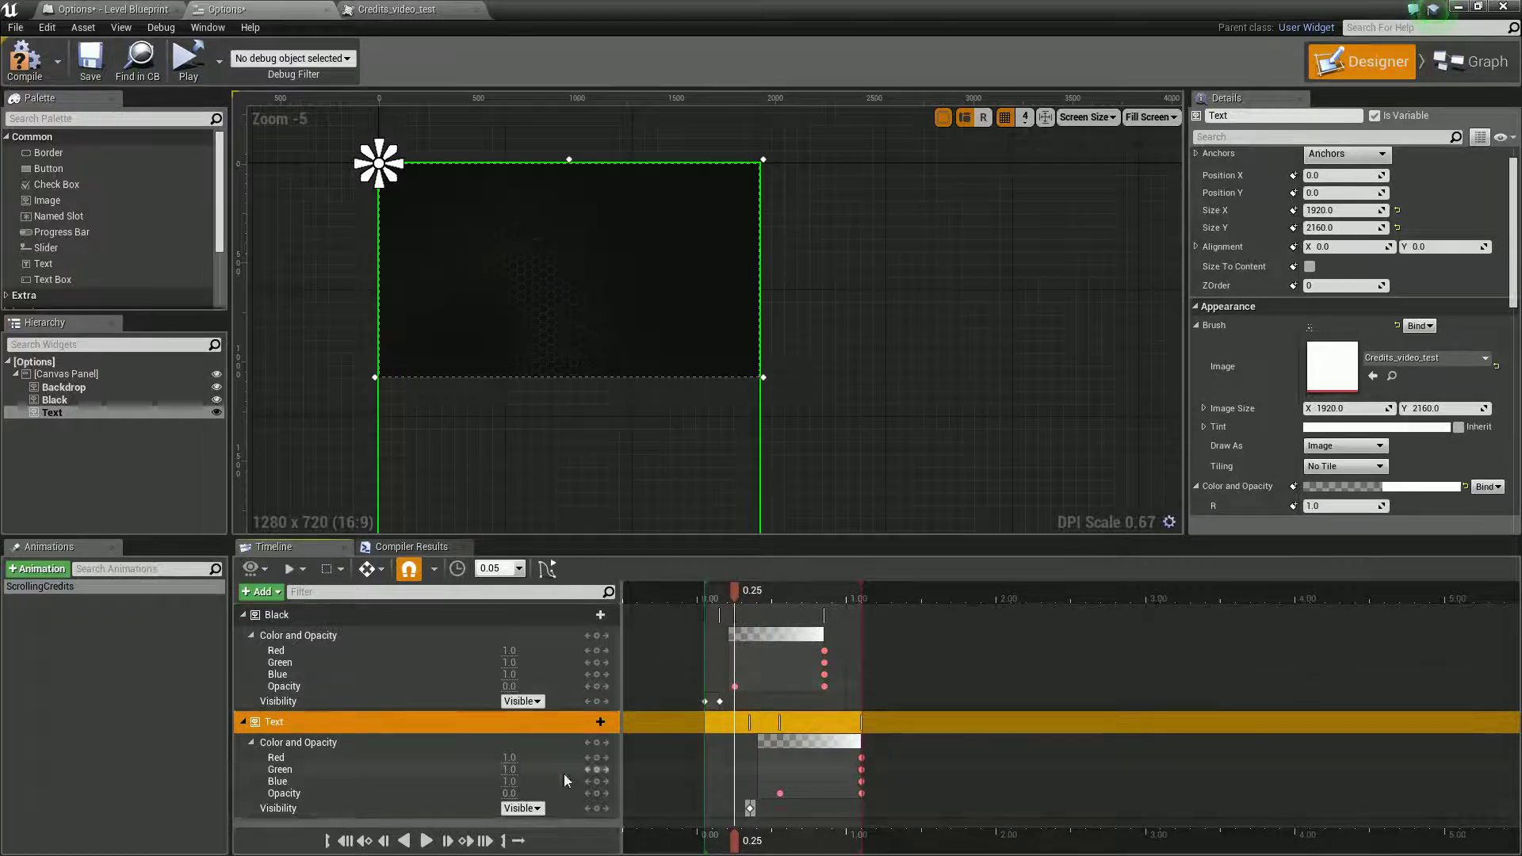
click(529, 810)
click(527, 772)
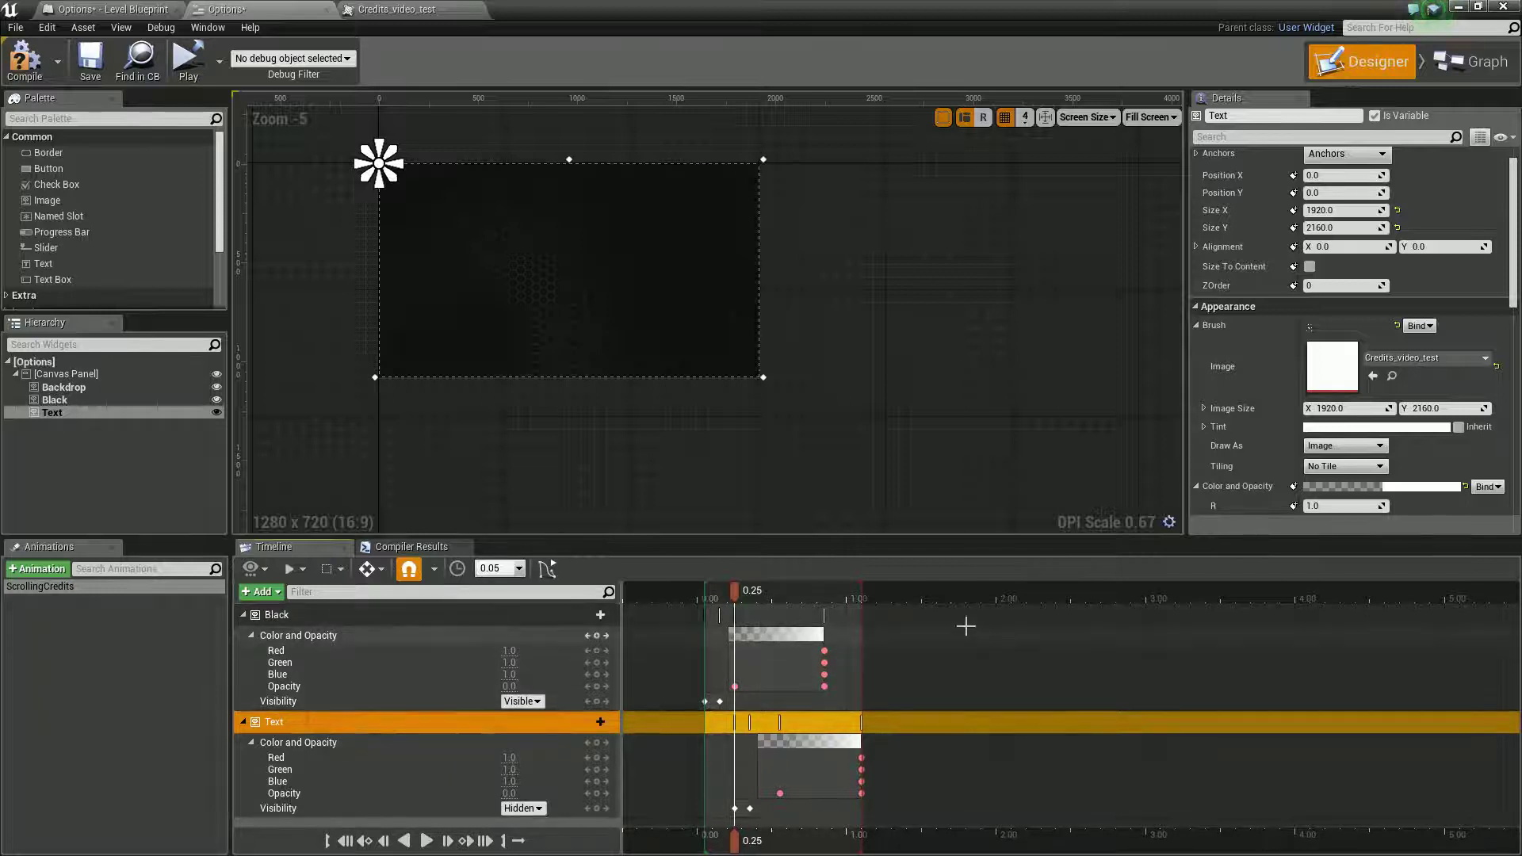
drag(929, 591, 707, 644)
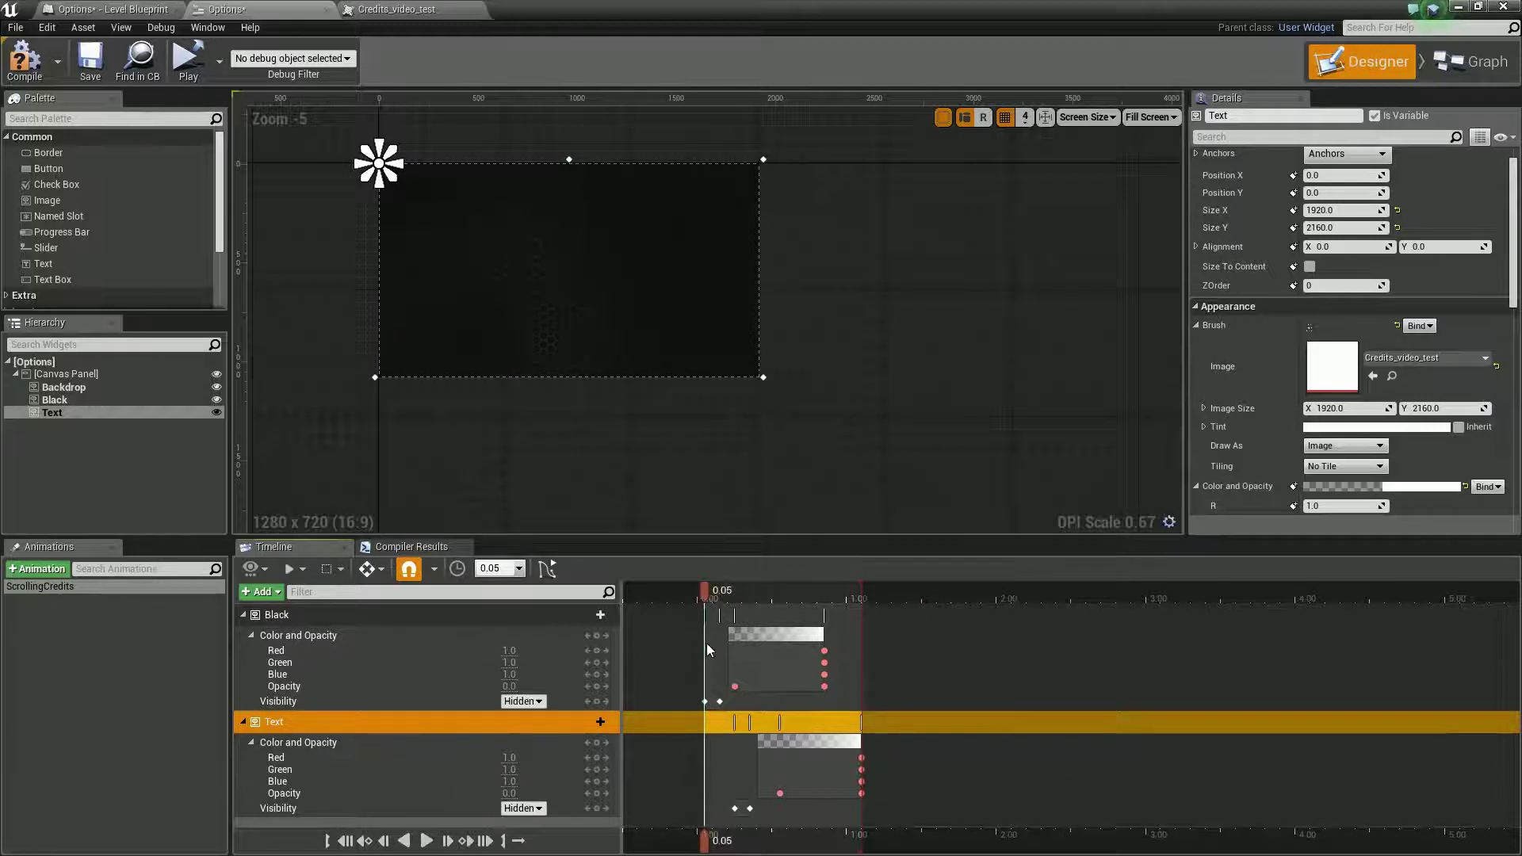
Play ScrollingCredits, scrub to 1.25, and trial-move the credits image before undoing it.
click(426, 841)
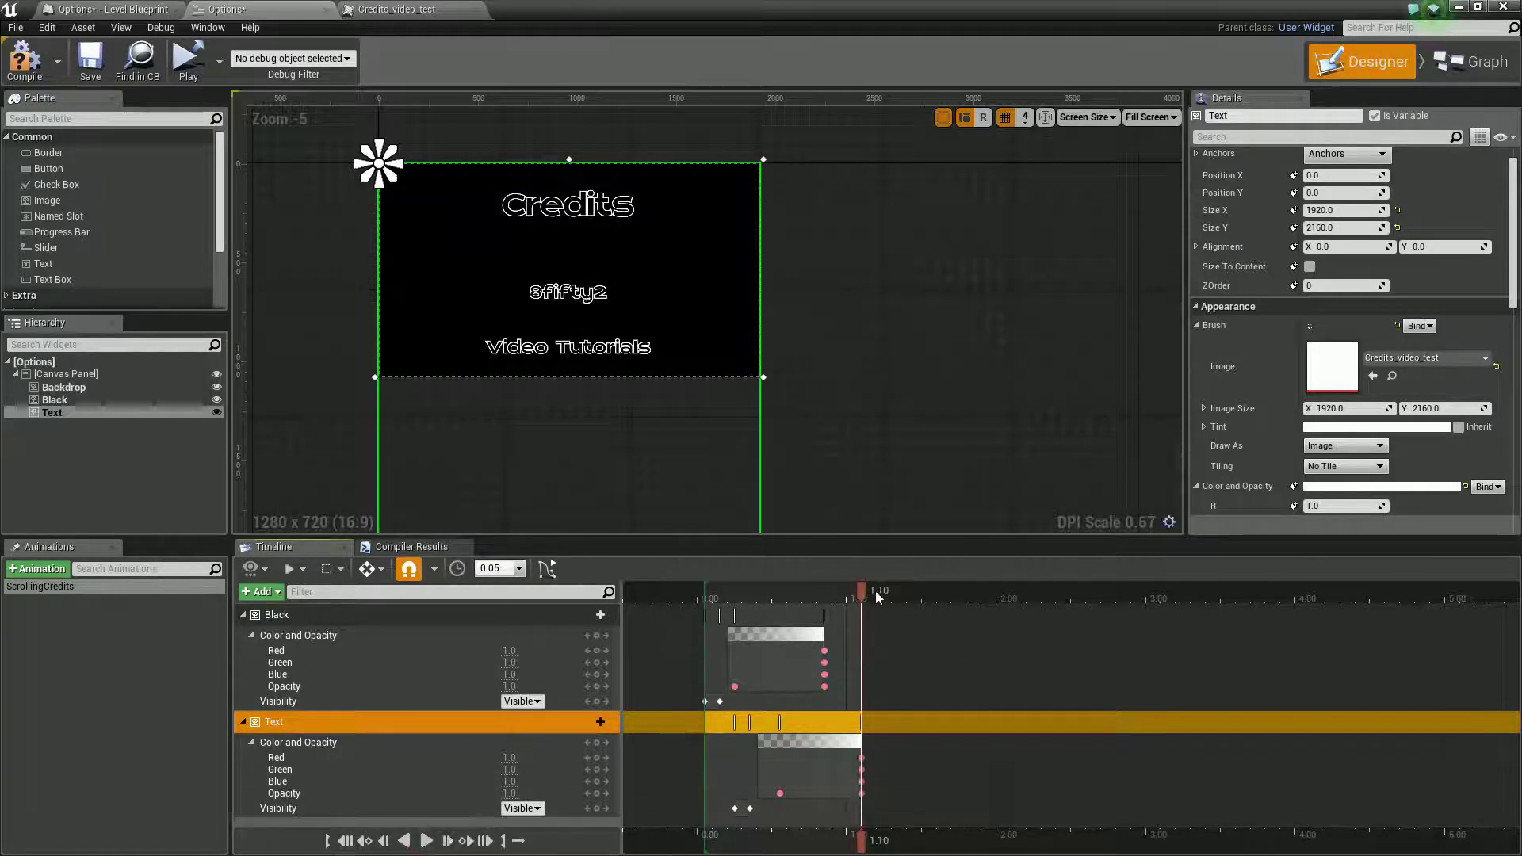
drag(864, 592, 884, 595)
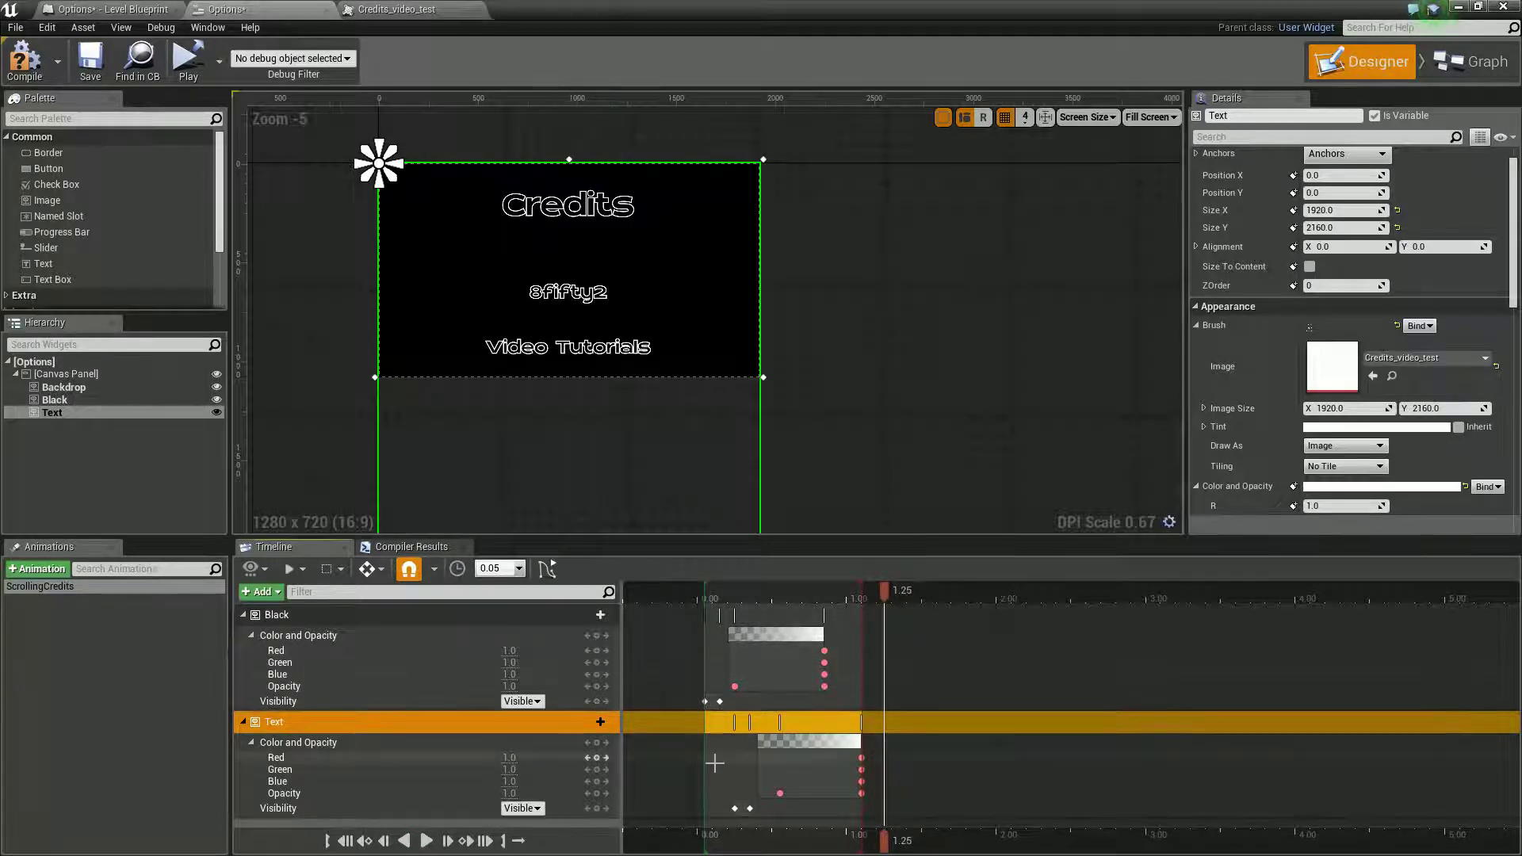
drag(592, 356, 585, 103)
key(ctrl+z)
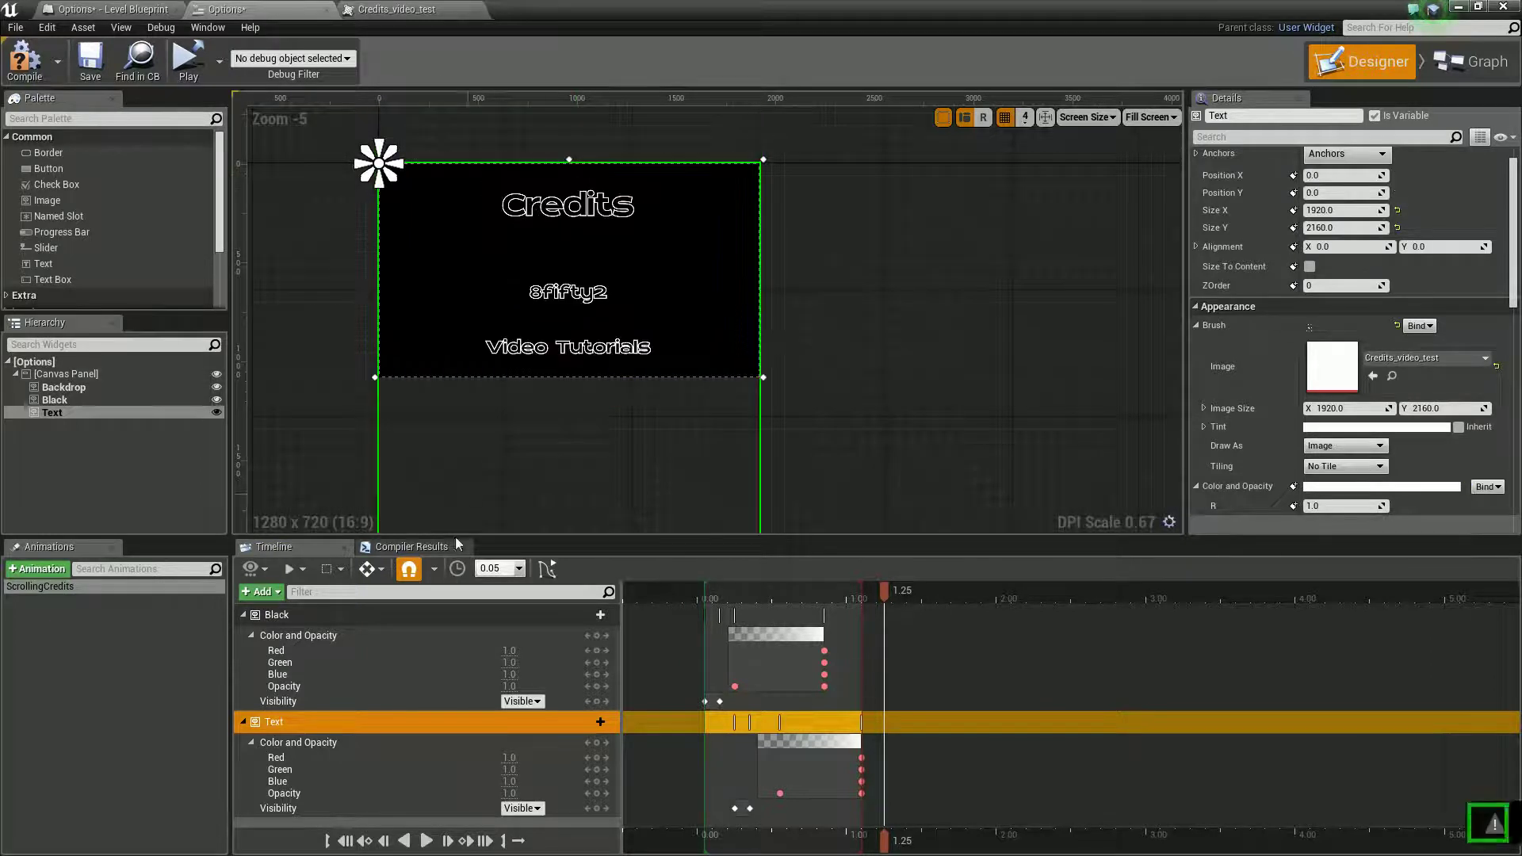
click(591, 721)
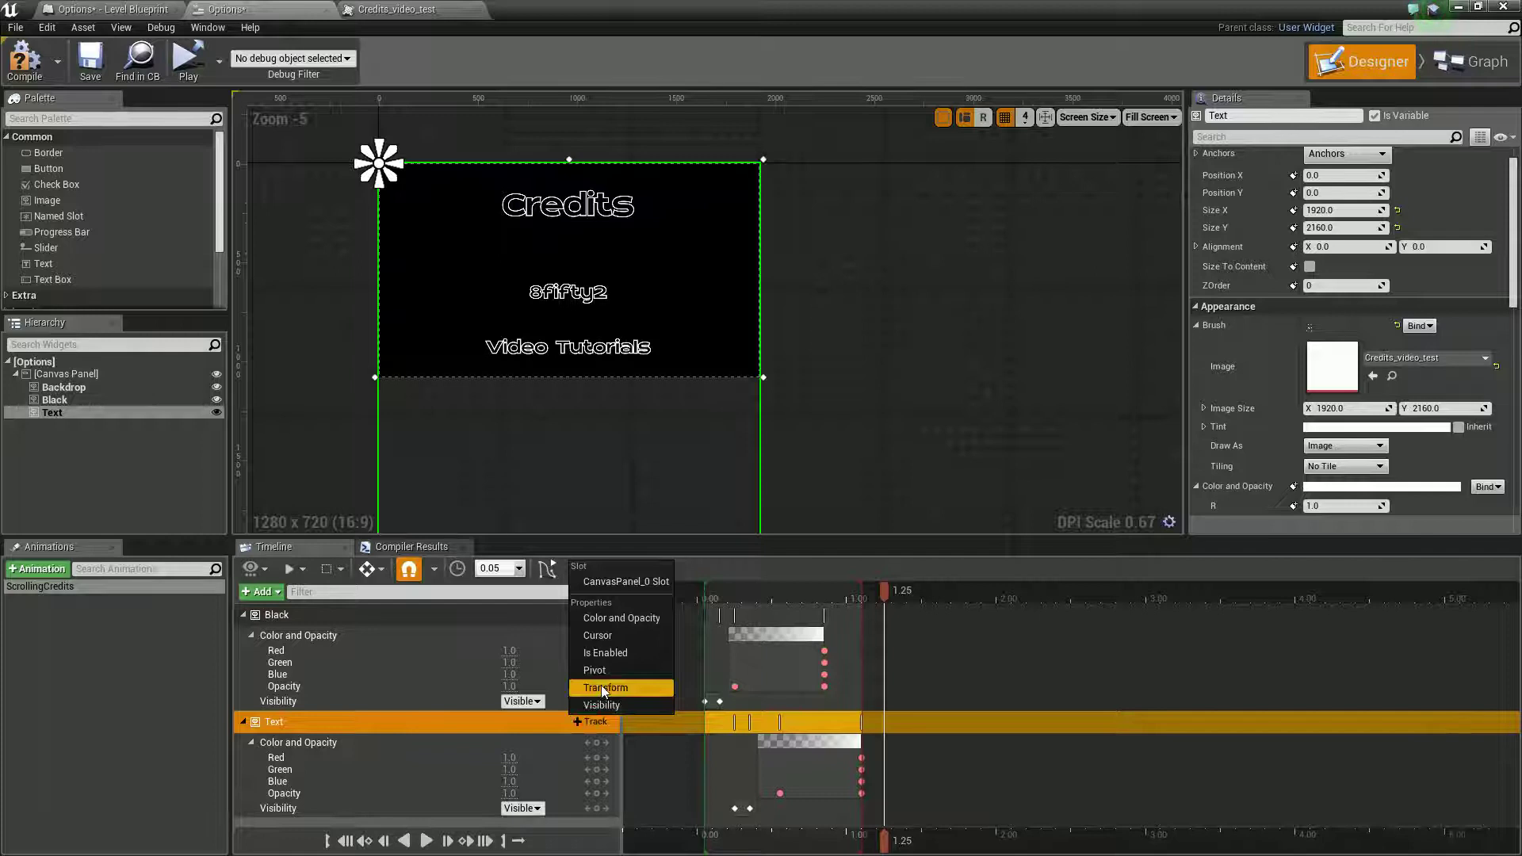
click(885, 594)
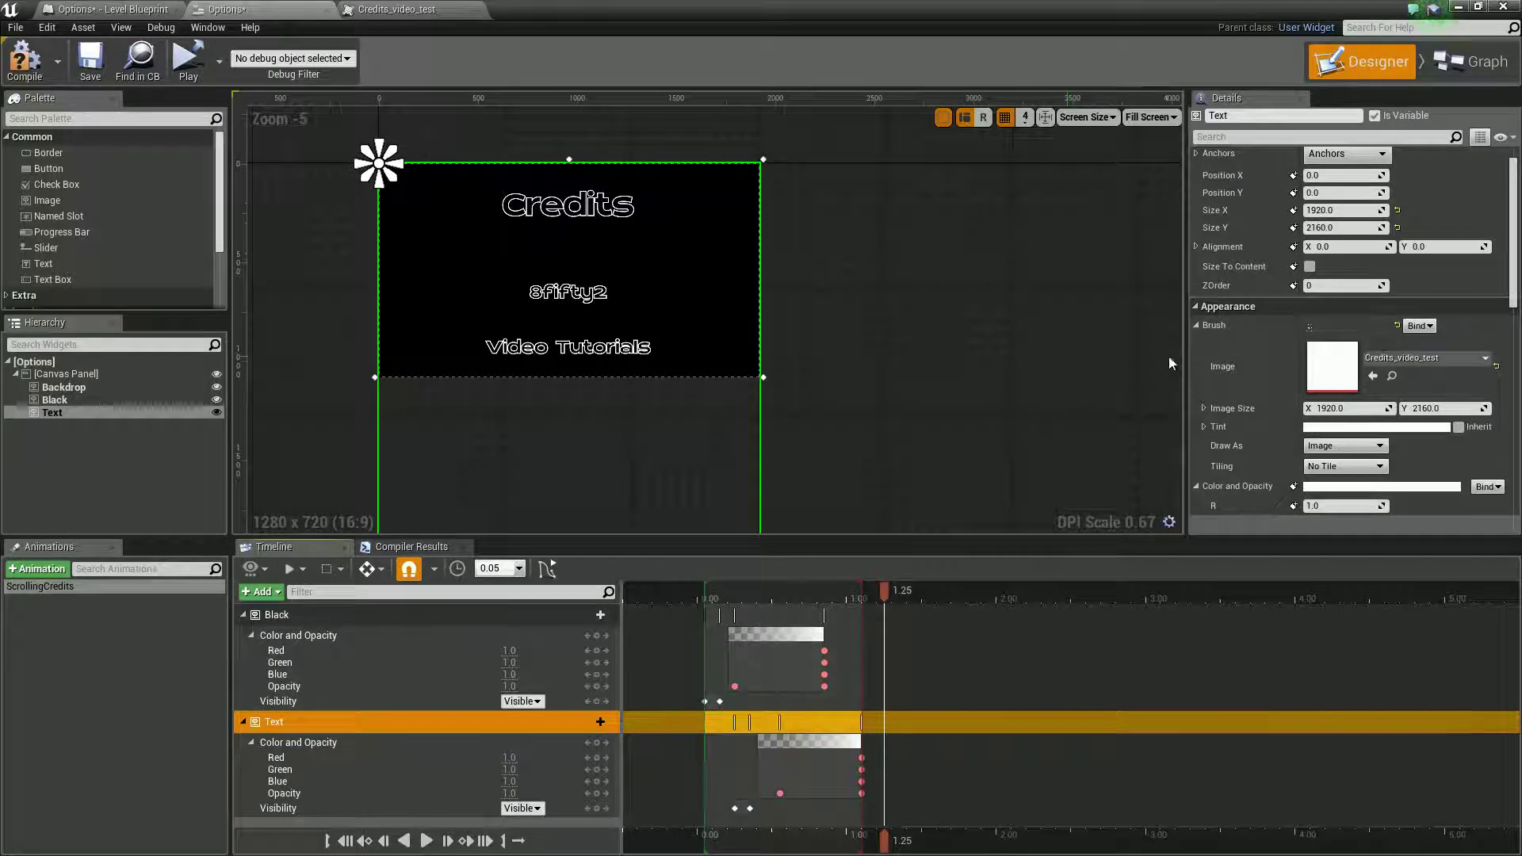
Add a Transform track to Text and move the playhead to 3.00.
scroll(1239, 287, up, 1)
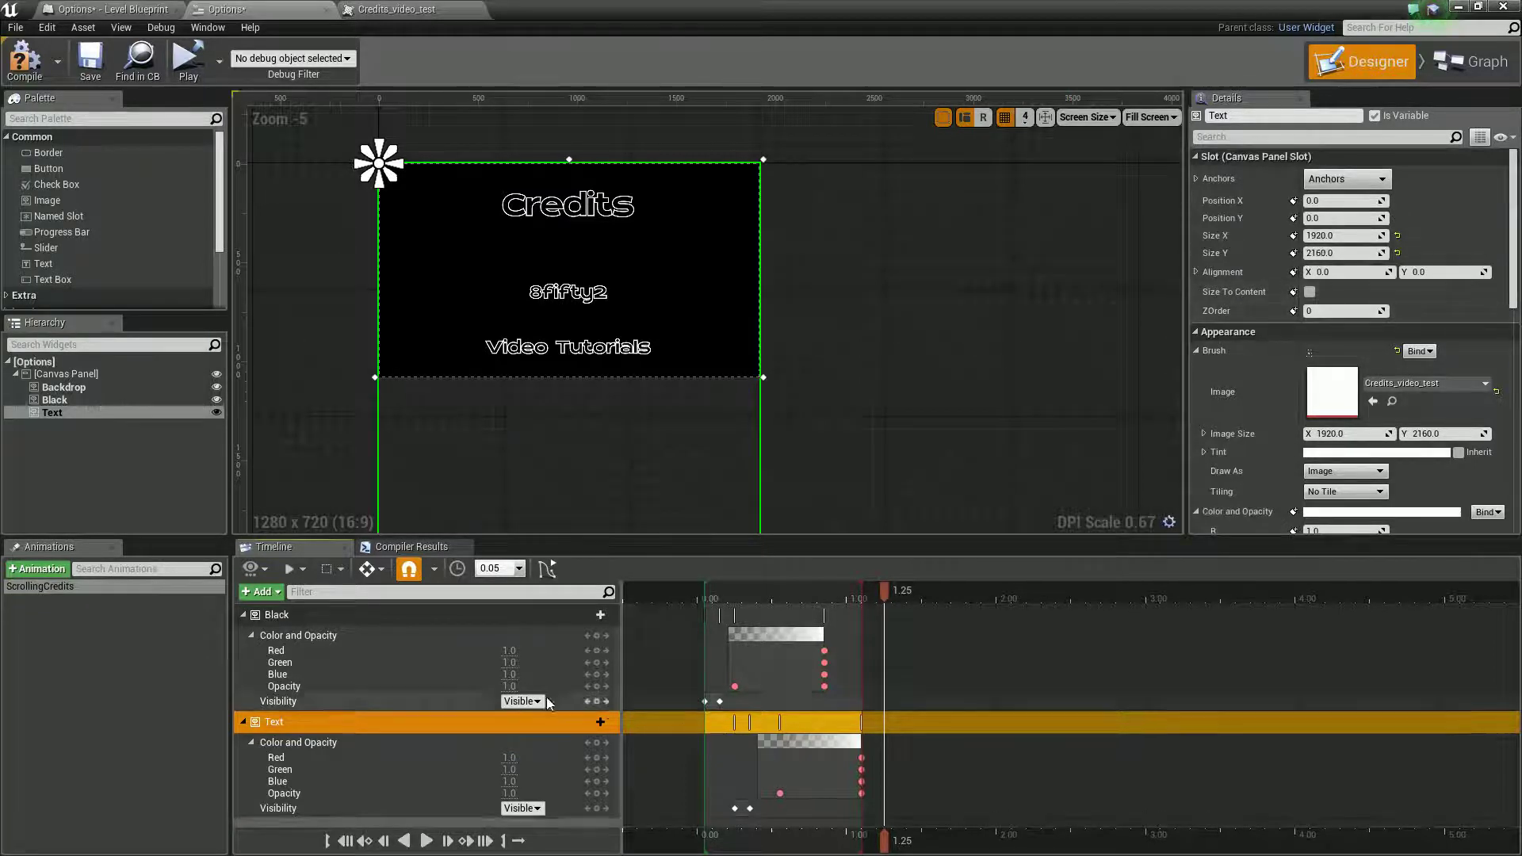
click(72, 412)
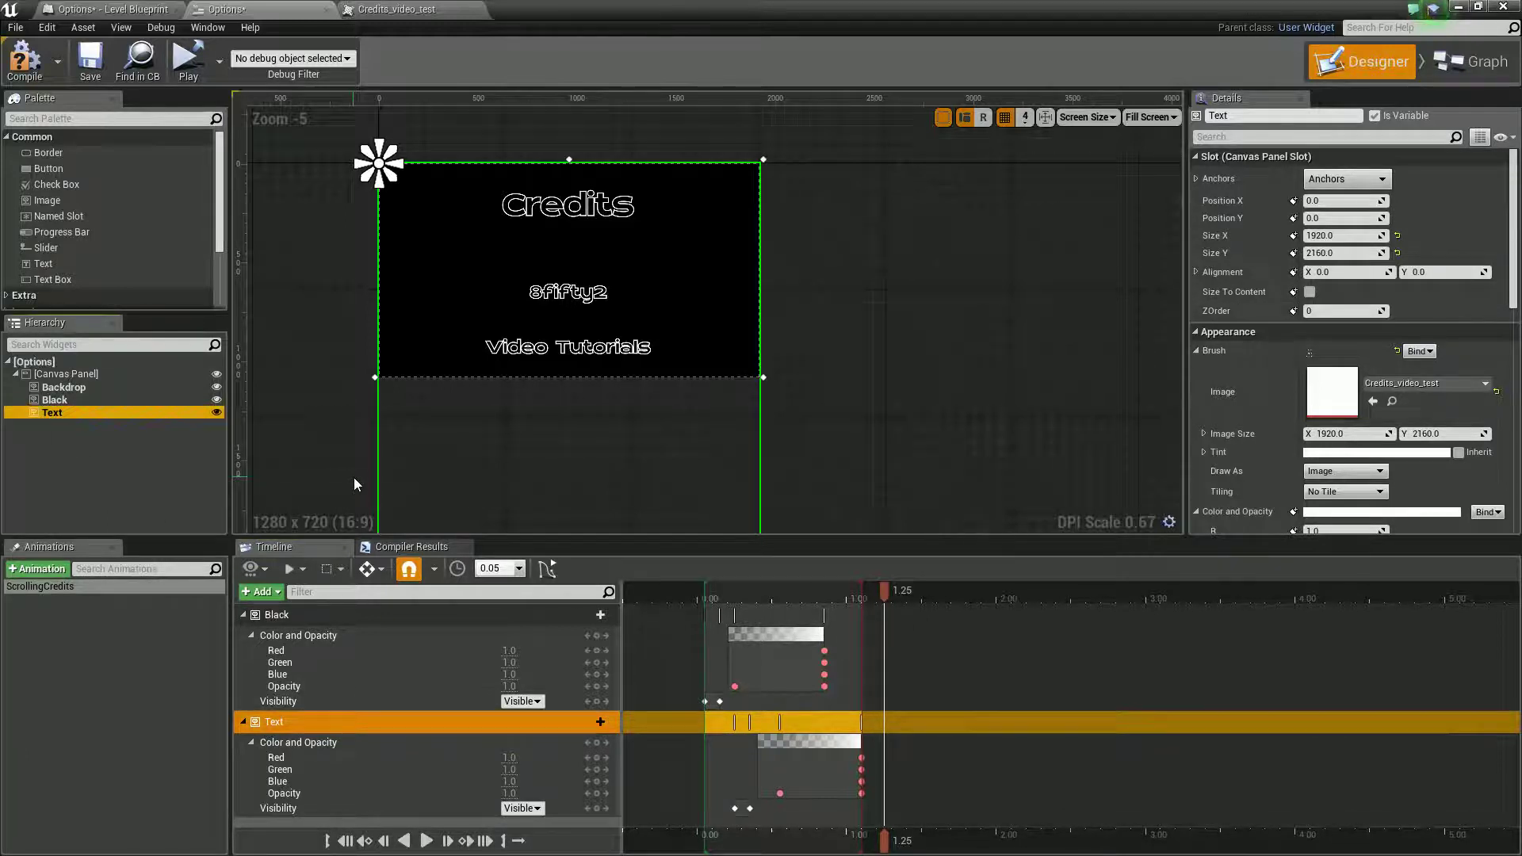
click(571, 722)
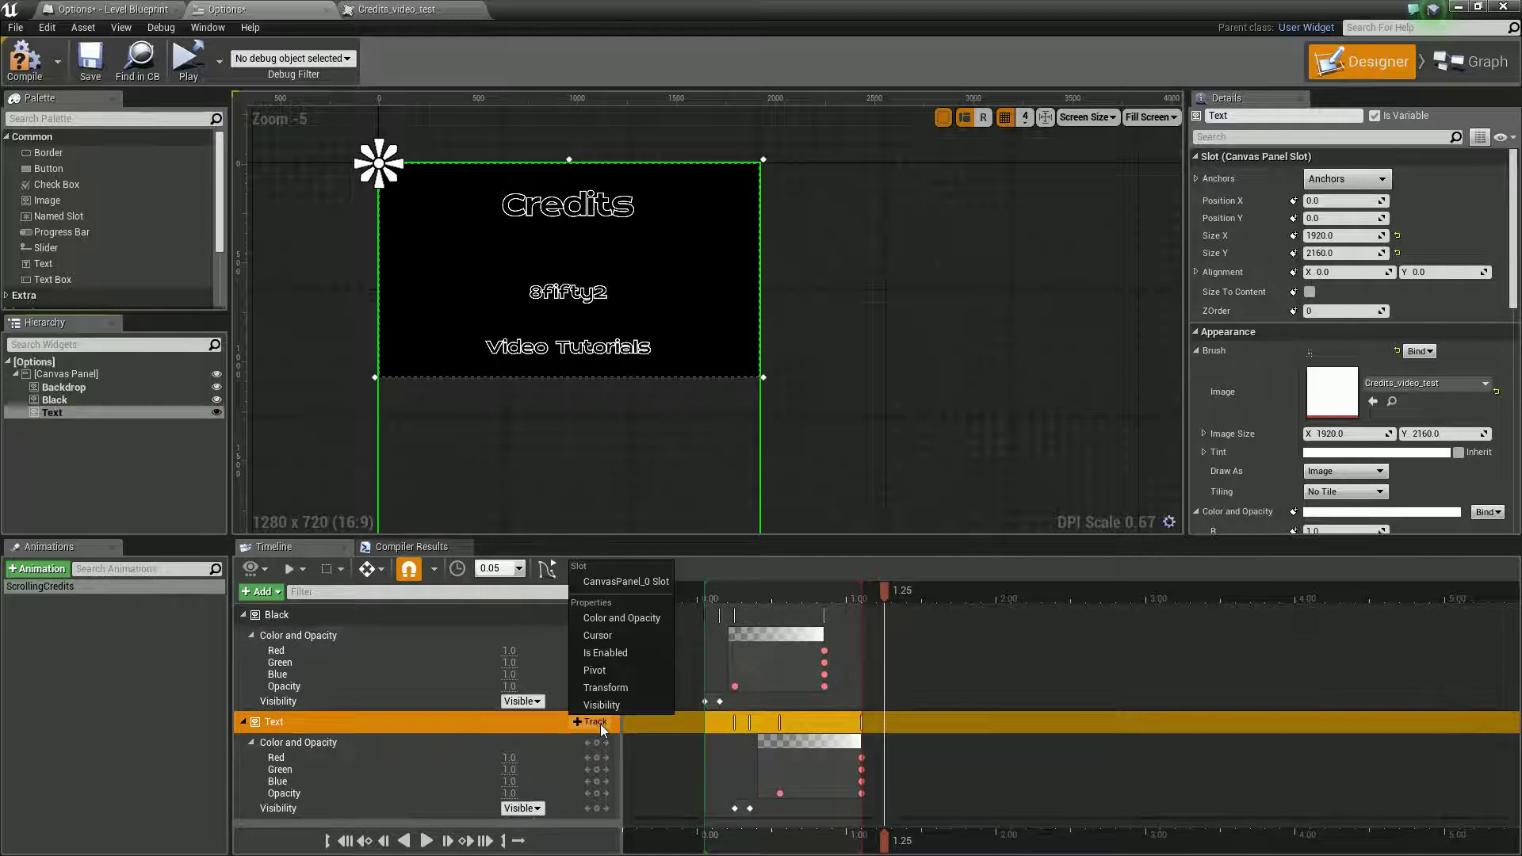
click(603, 716)
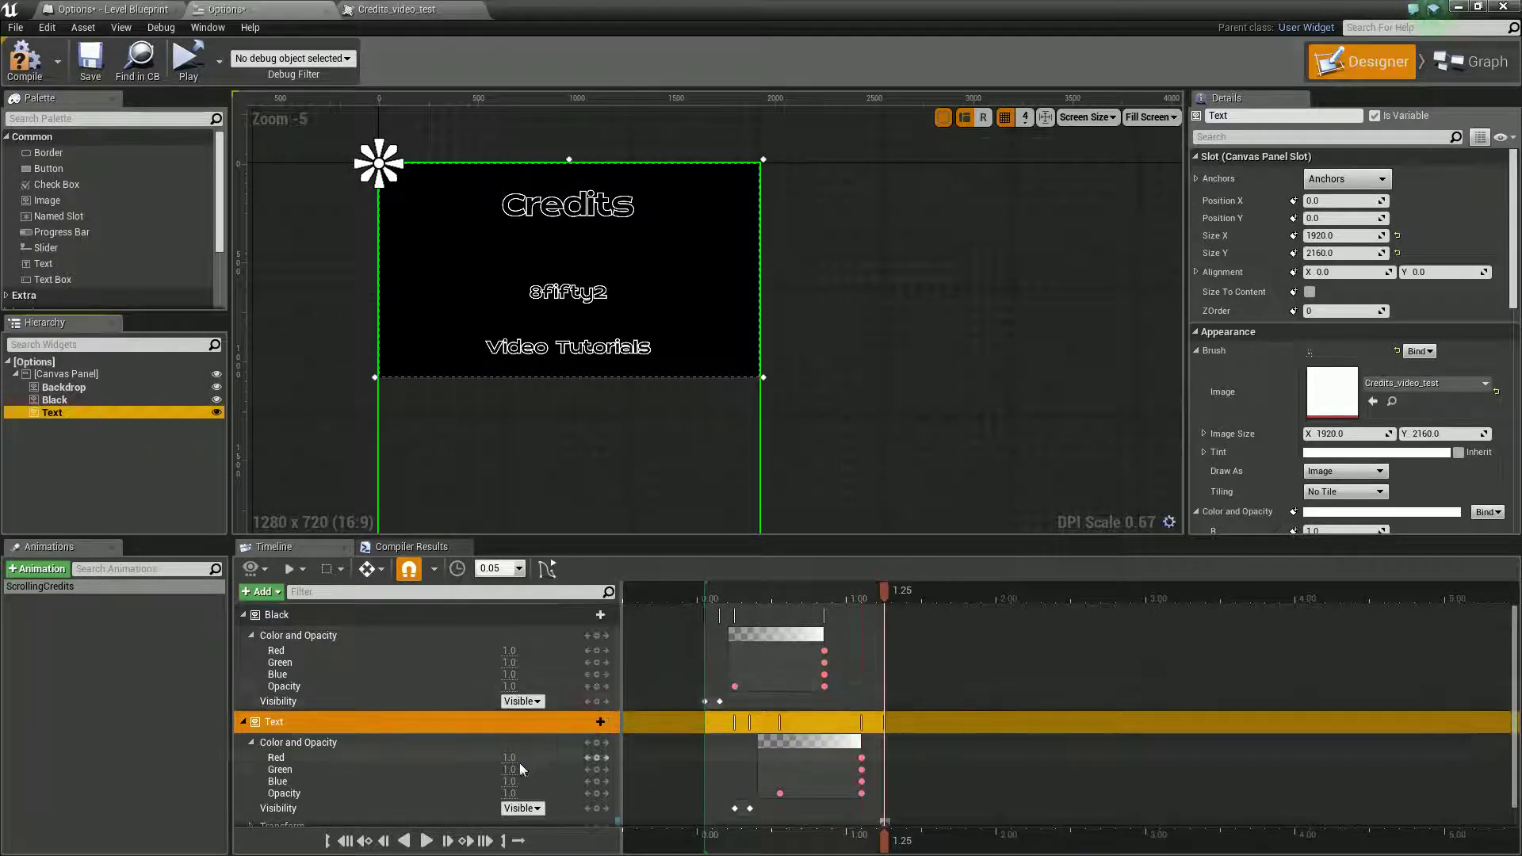
scroll(402, 781, down, 1)
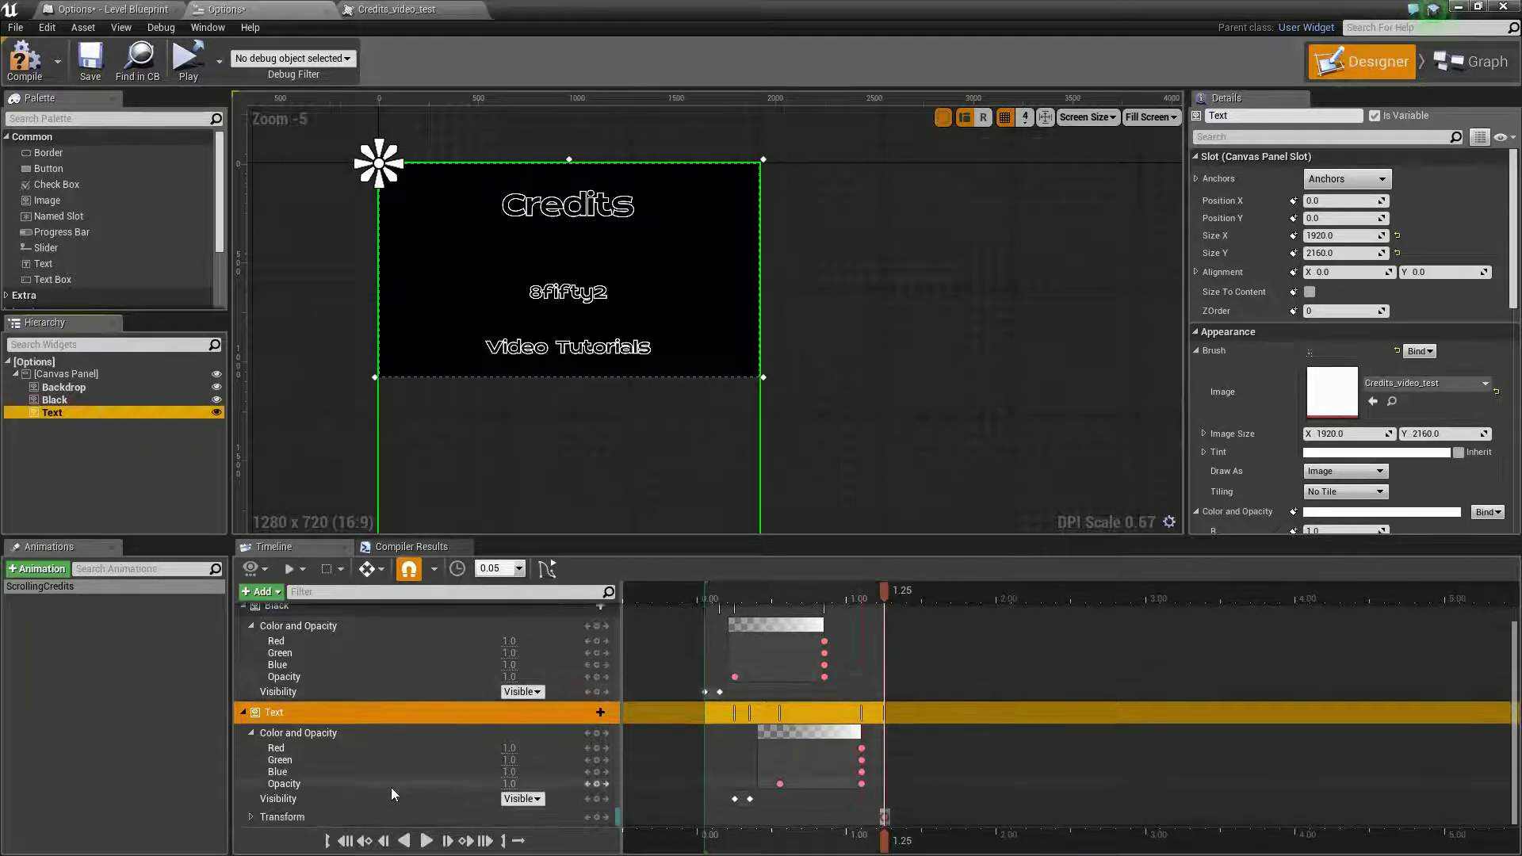
click(245, 817)
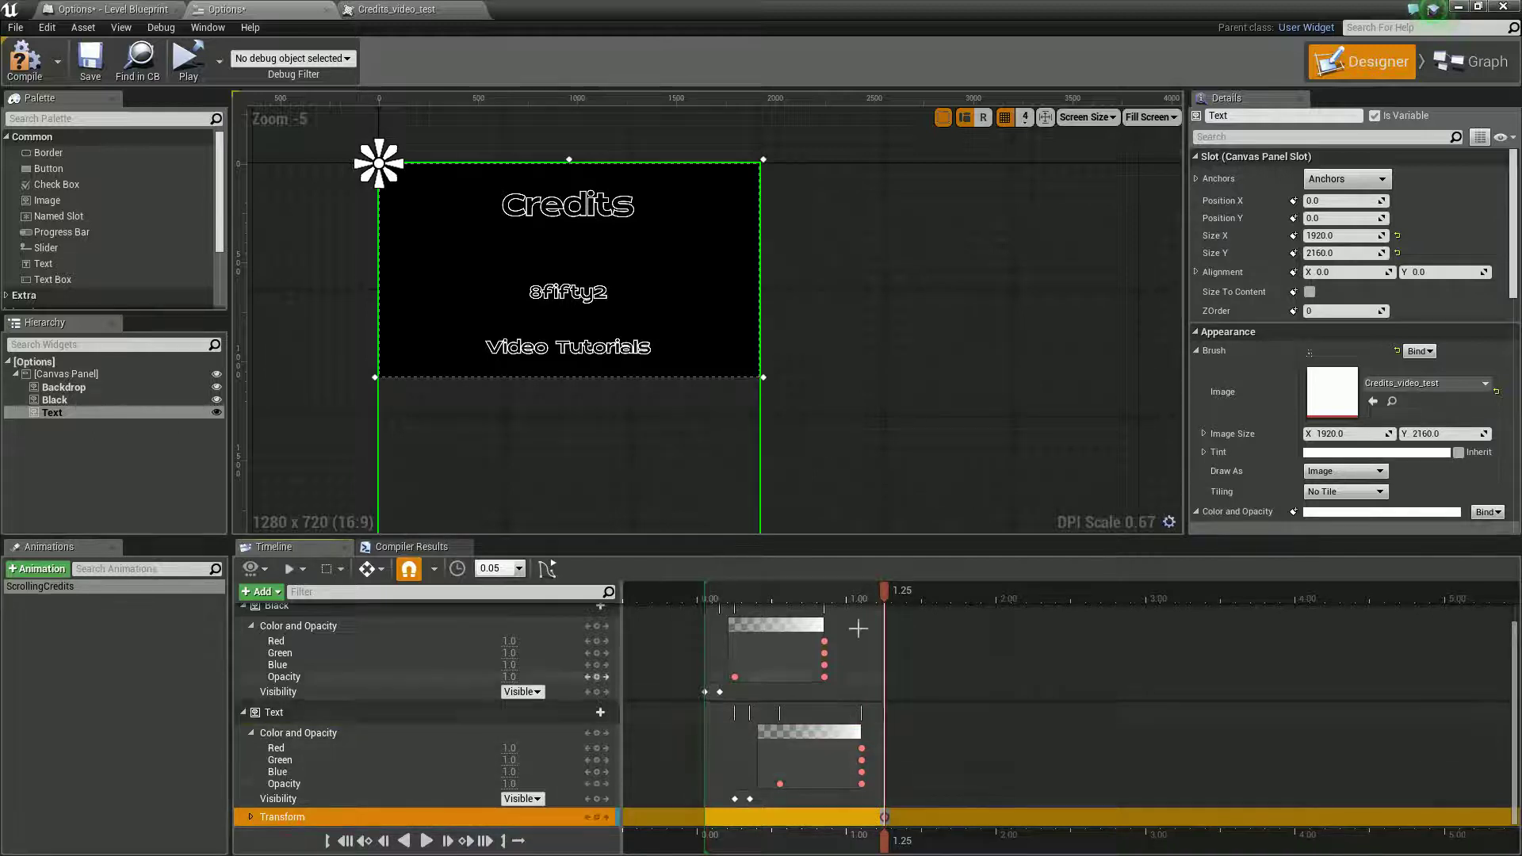
drag(883, 593, 1149, 624)
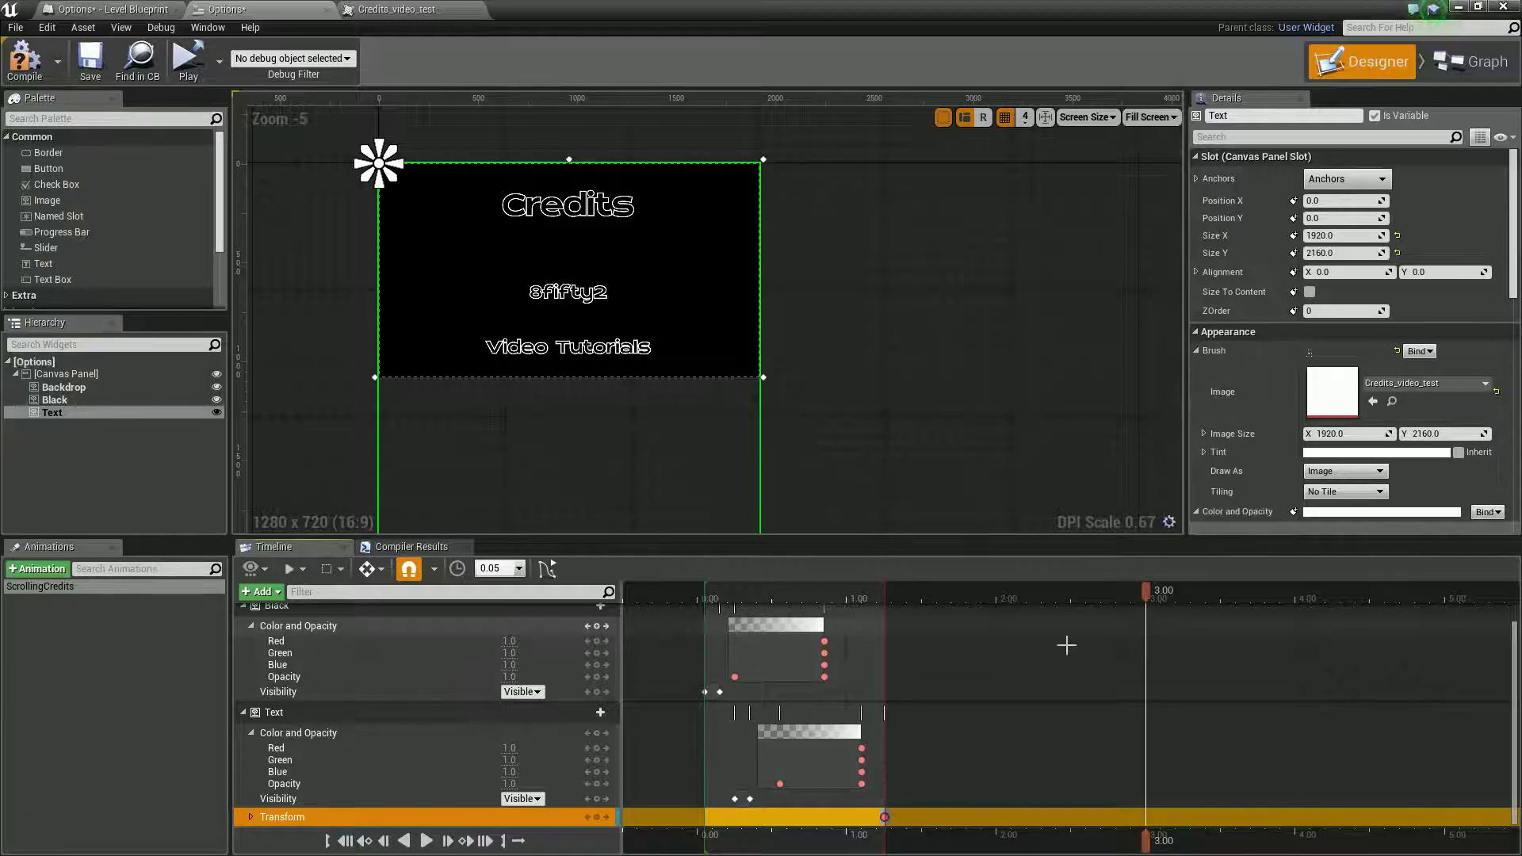
click(249, 816)
Key Translation Y at about -1673 at 3.00, then scrub 1.25–1.50 to preview the scroll.
click(258, 774)
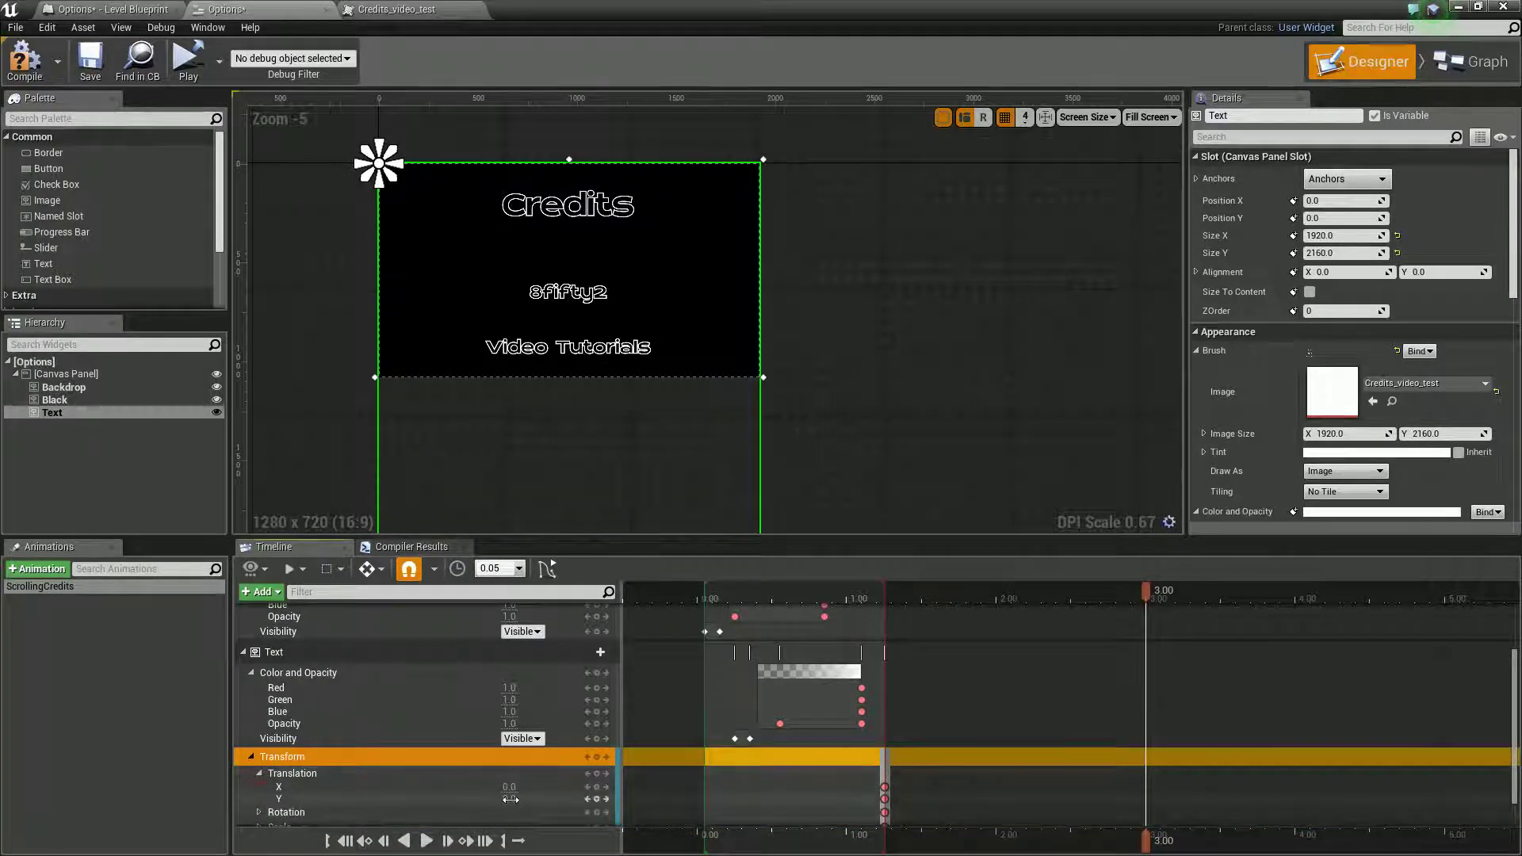
drag(510, 799, 127, 767)
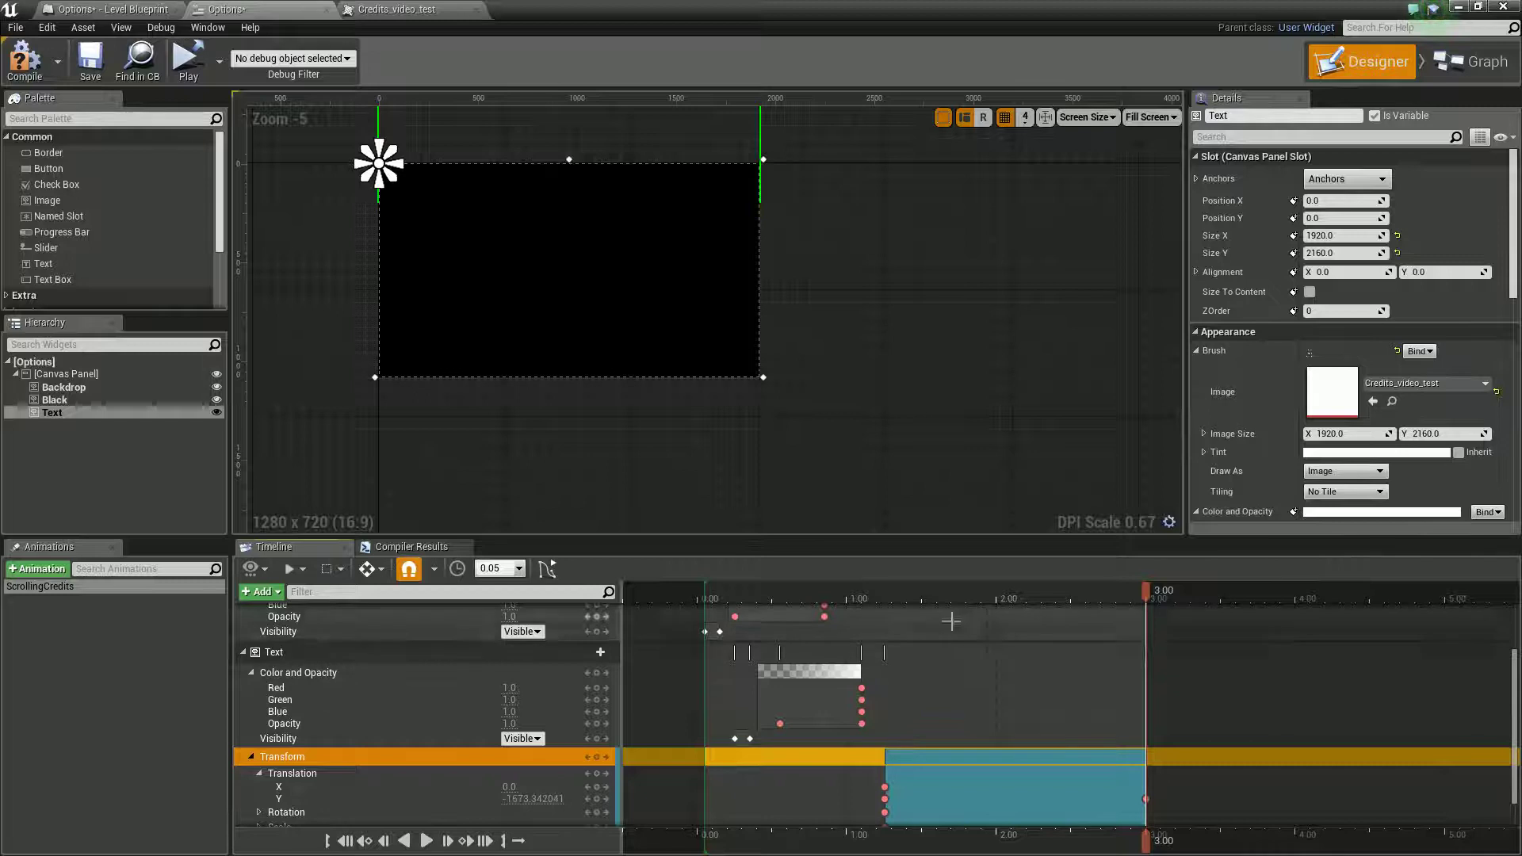
drag(871, 594, 901, 688)
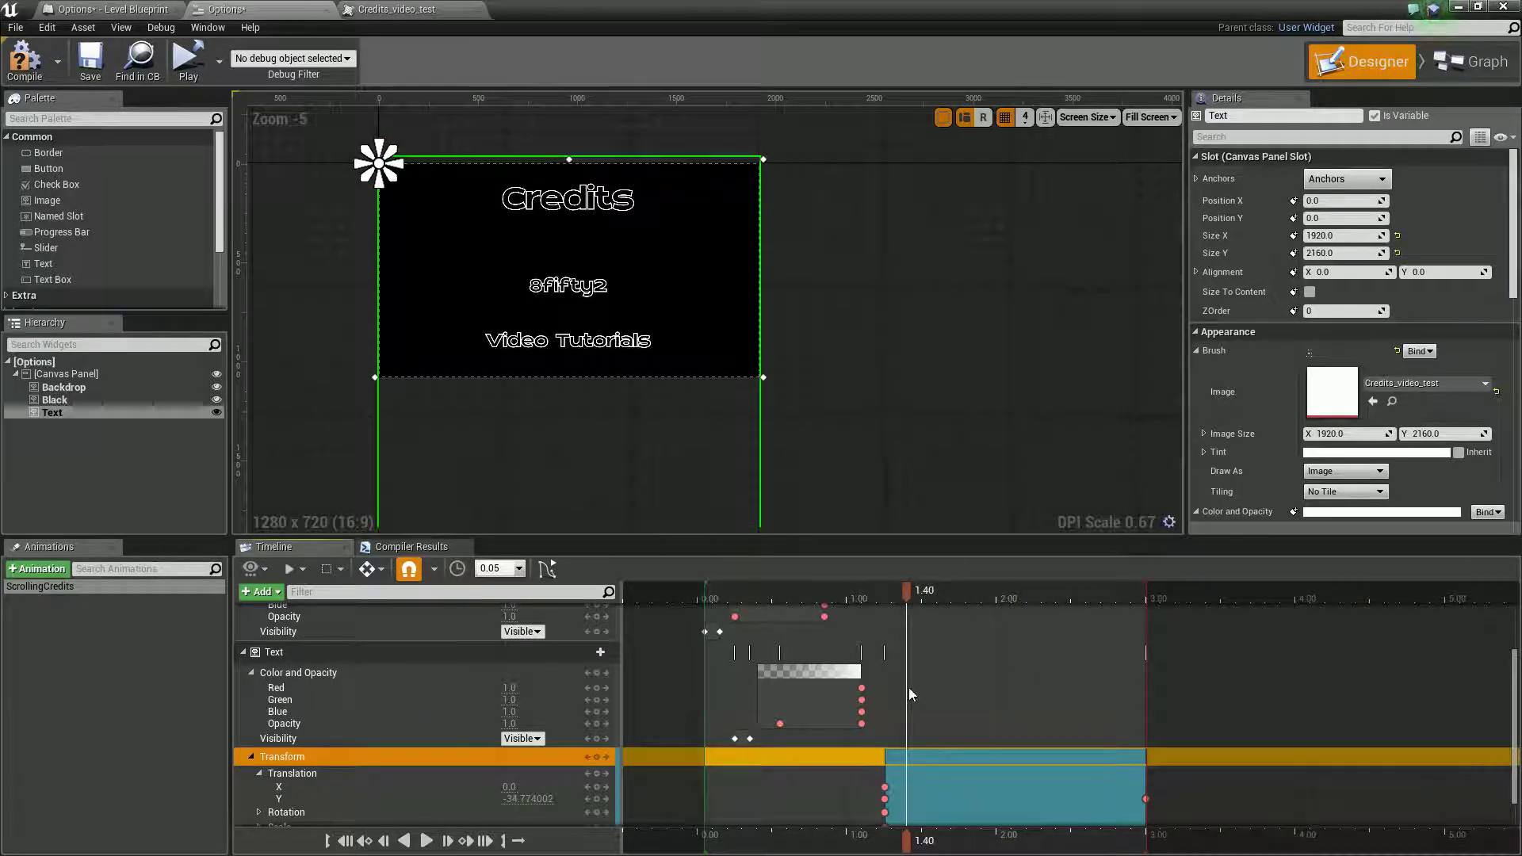
click(905, 598)
click(923, 596)
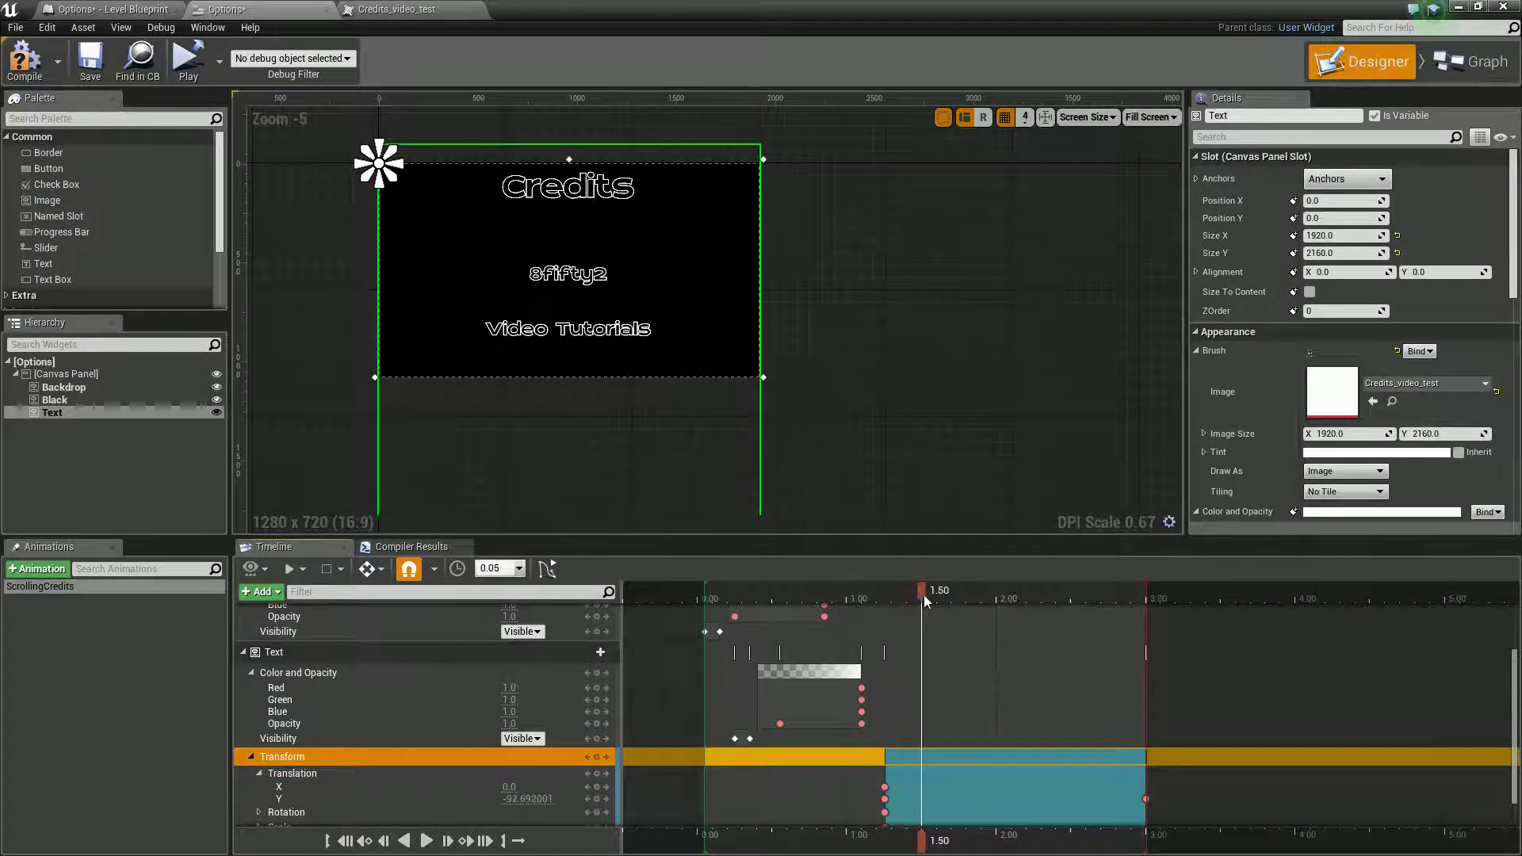
Delete the Text's Transform track and its keys from the ScrollingCredits animation.
click(302, 774)
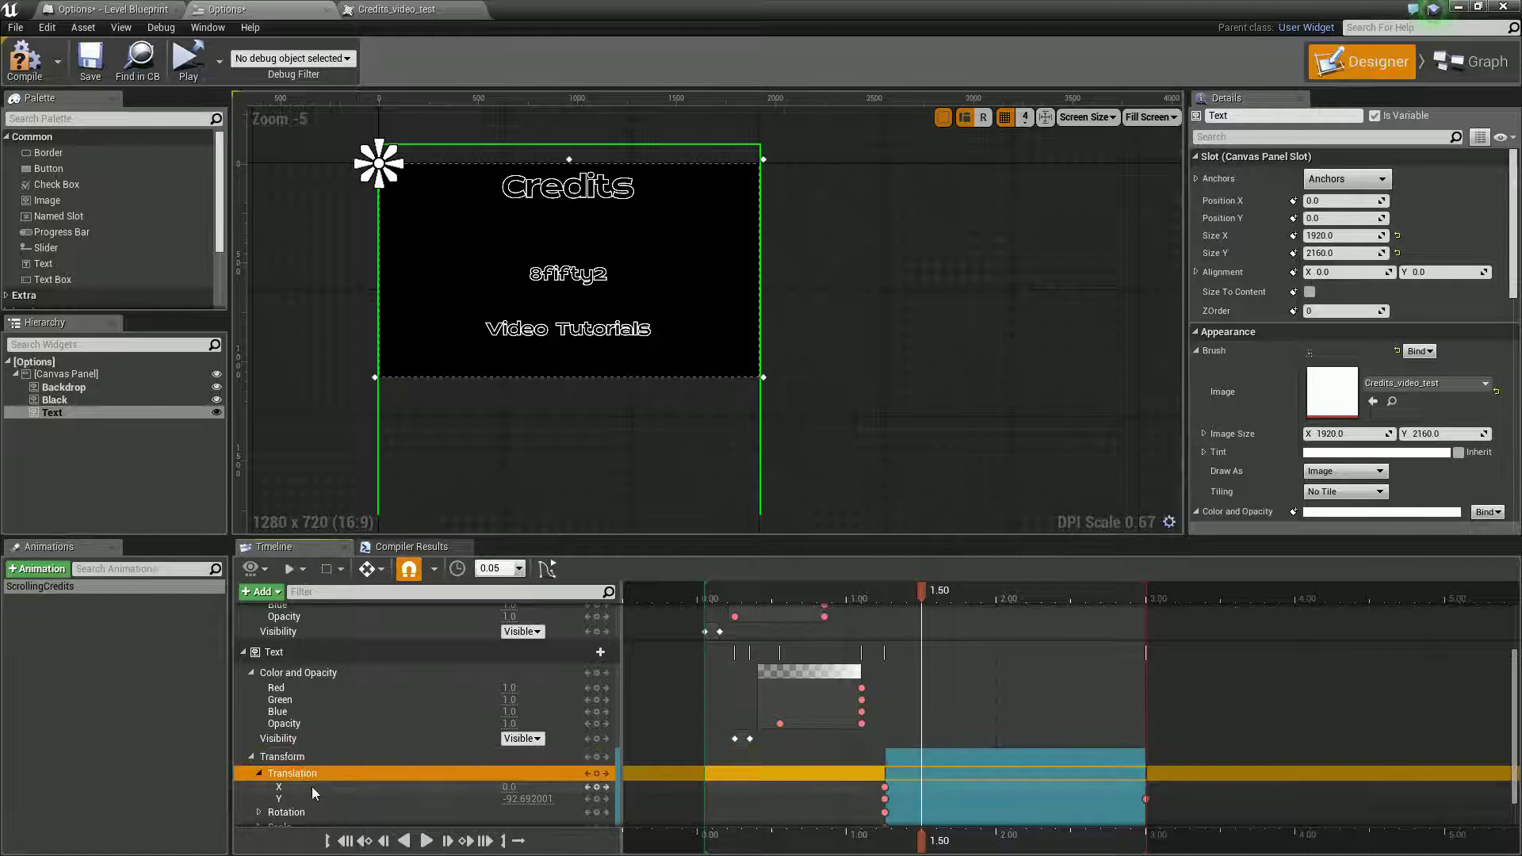
scroll(333, 788, down, 1)
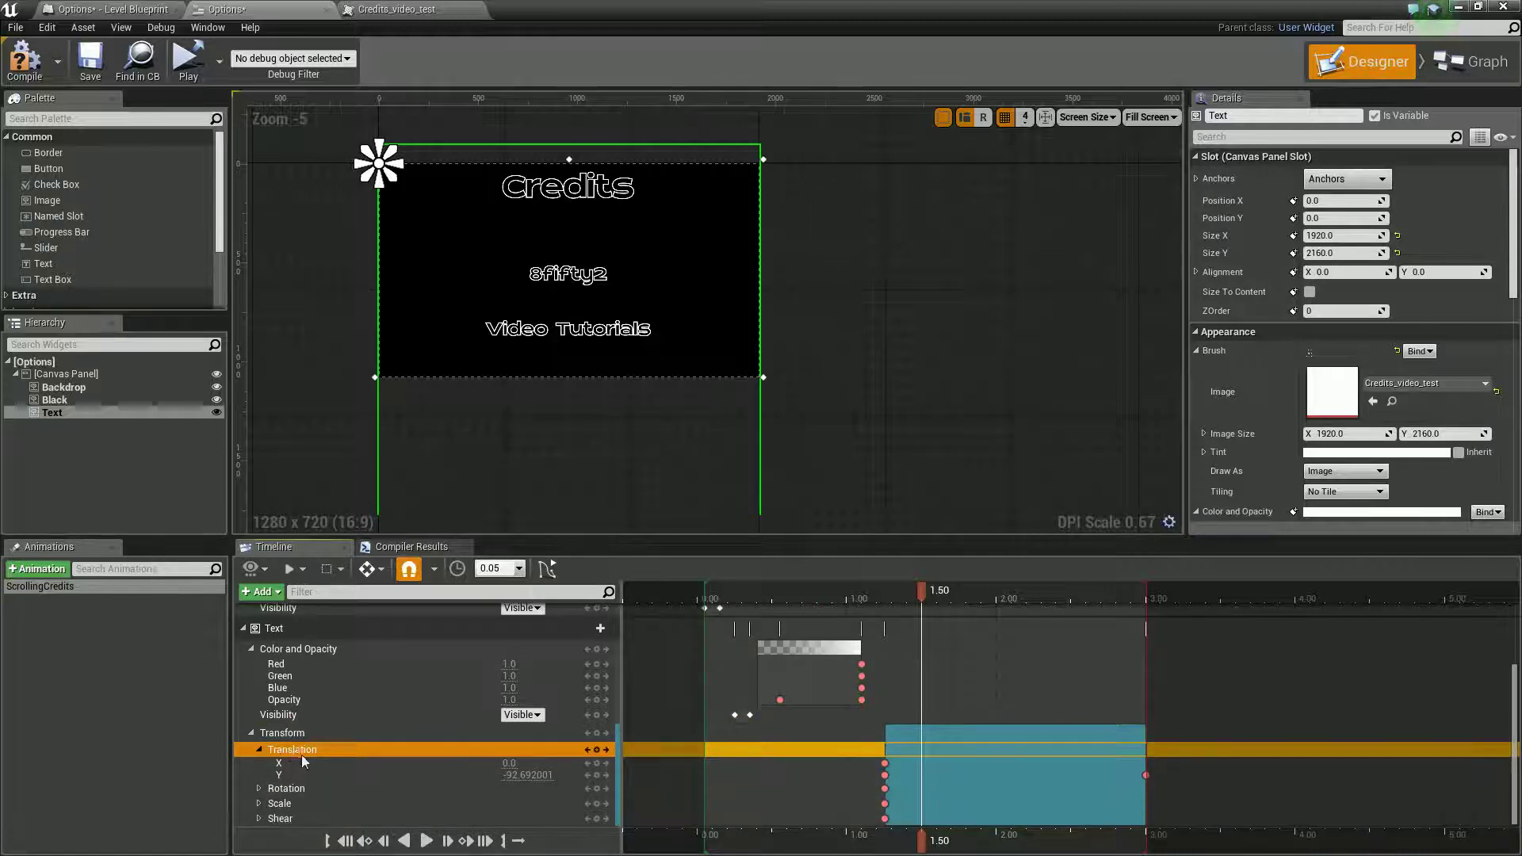
click(275, 735)
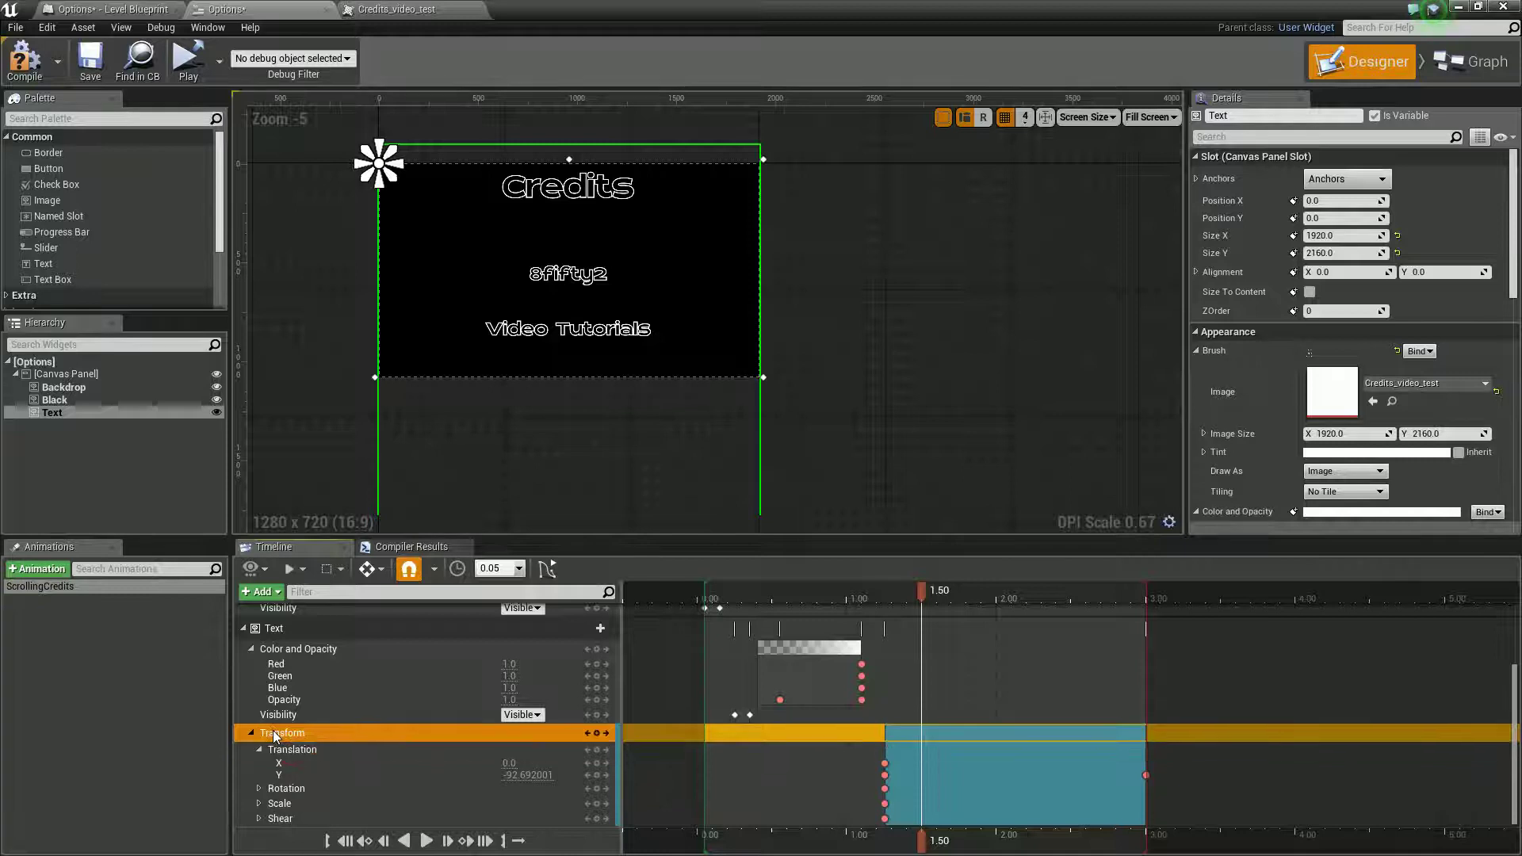
key(Delete)
Reselect the Text track, review its Render Transform, and set the playhead to 1.20.
click(277, 725)
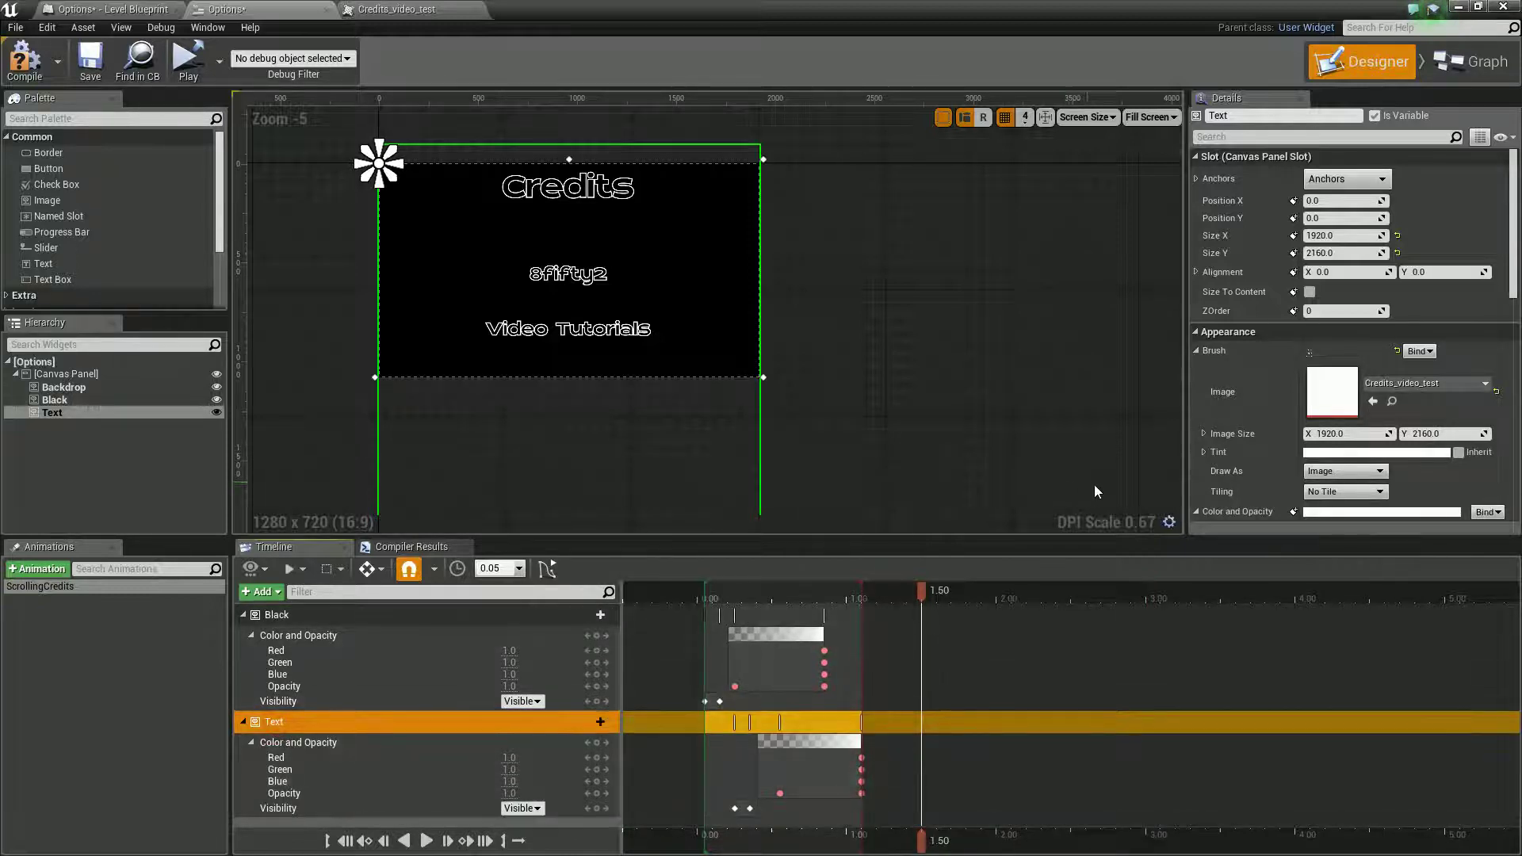
scroll(1244, 468, down, 4)
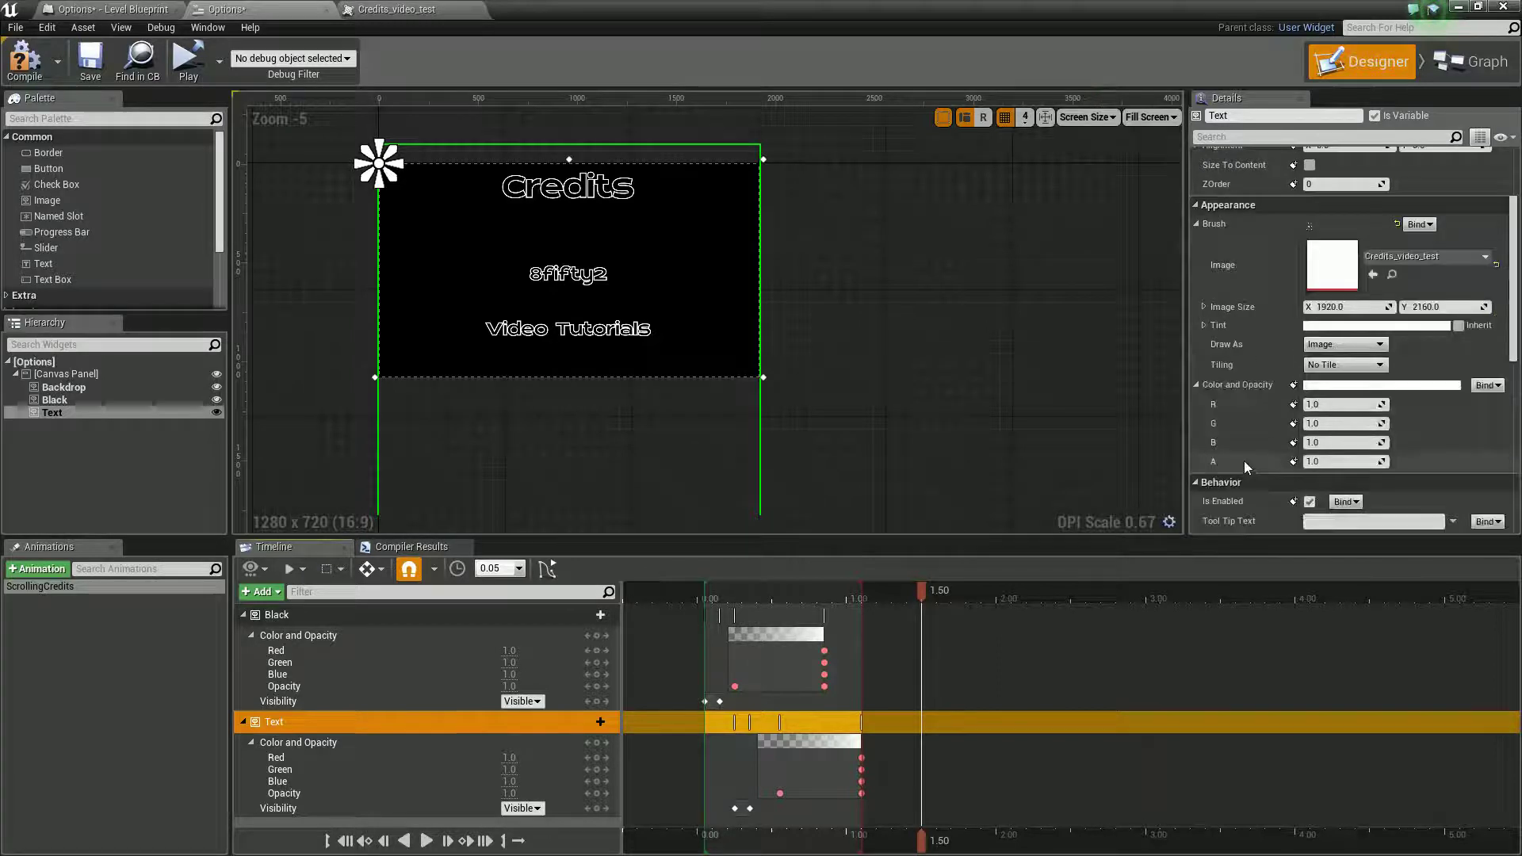
scroll(1264, 477, down, 3)
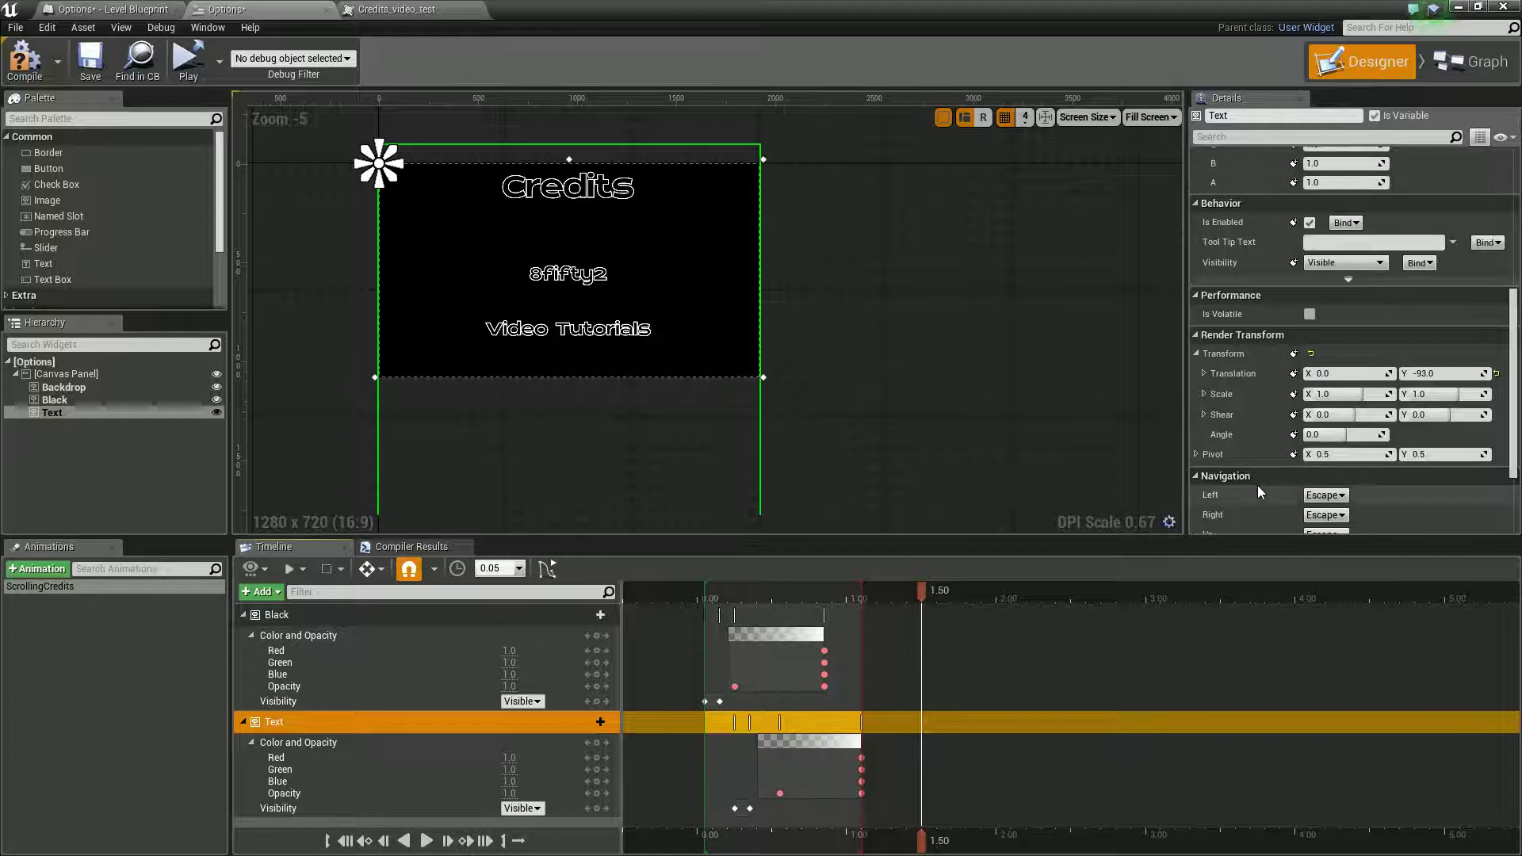
scroll(1259, 490, up, 8)
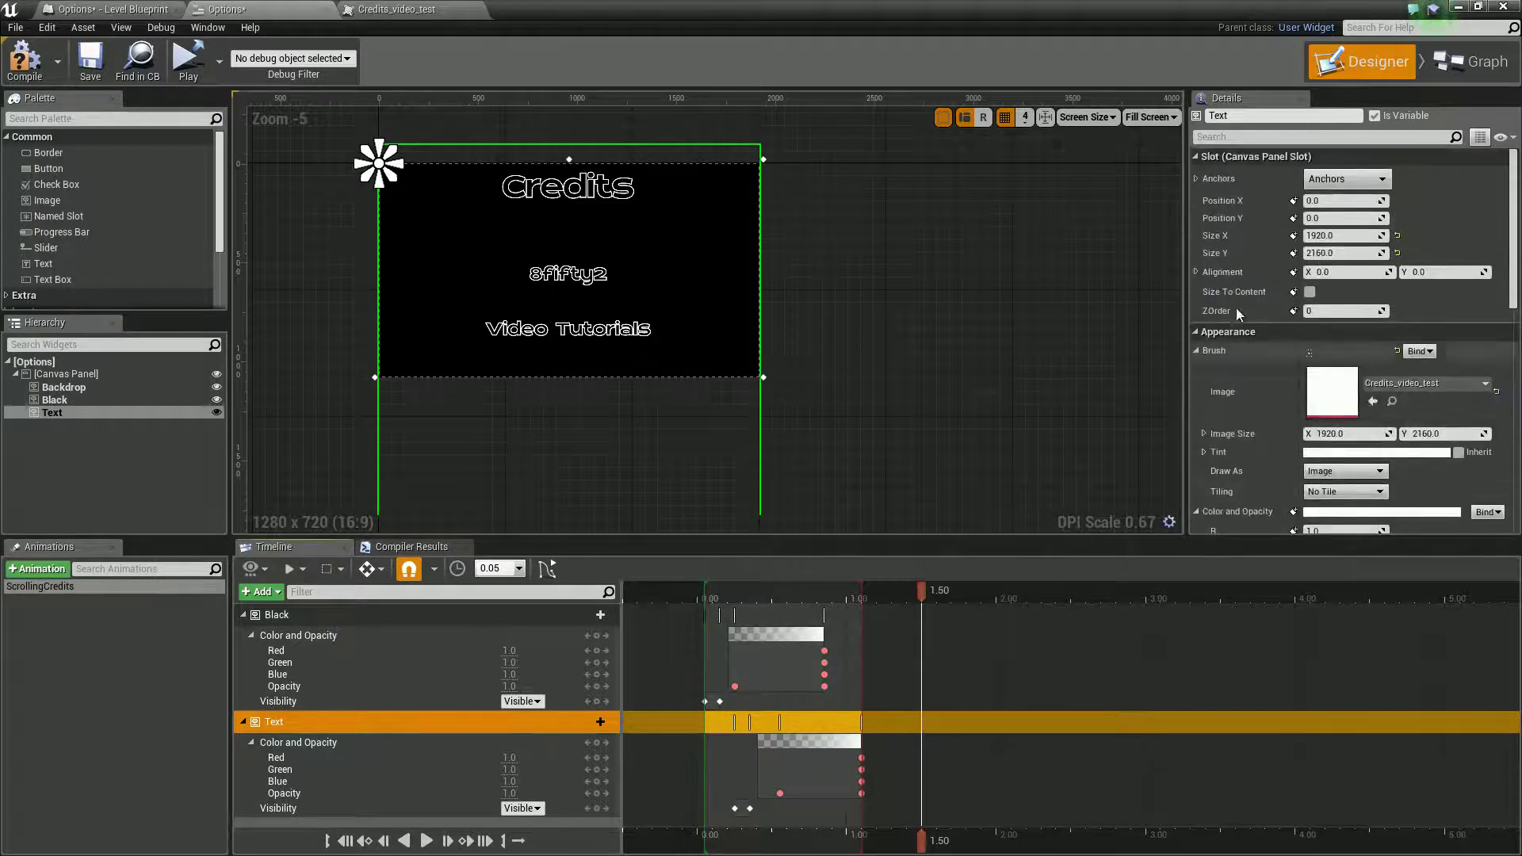
click(879, 596)
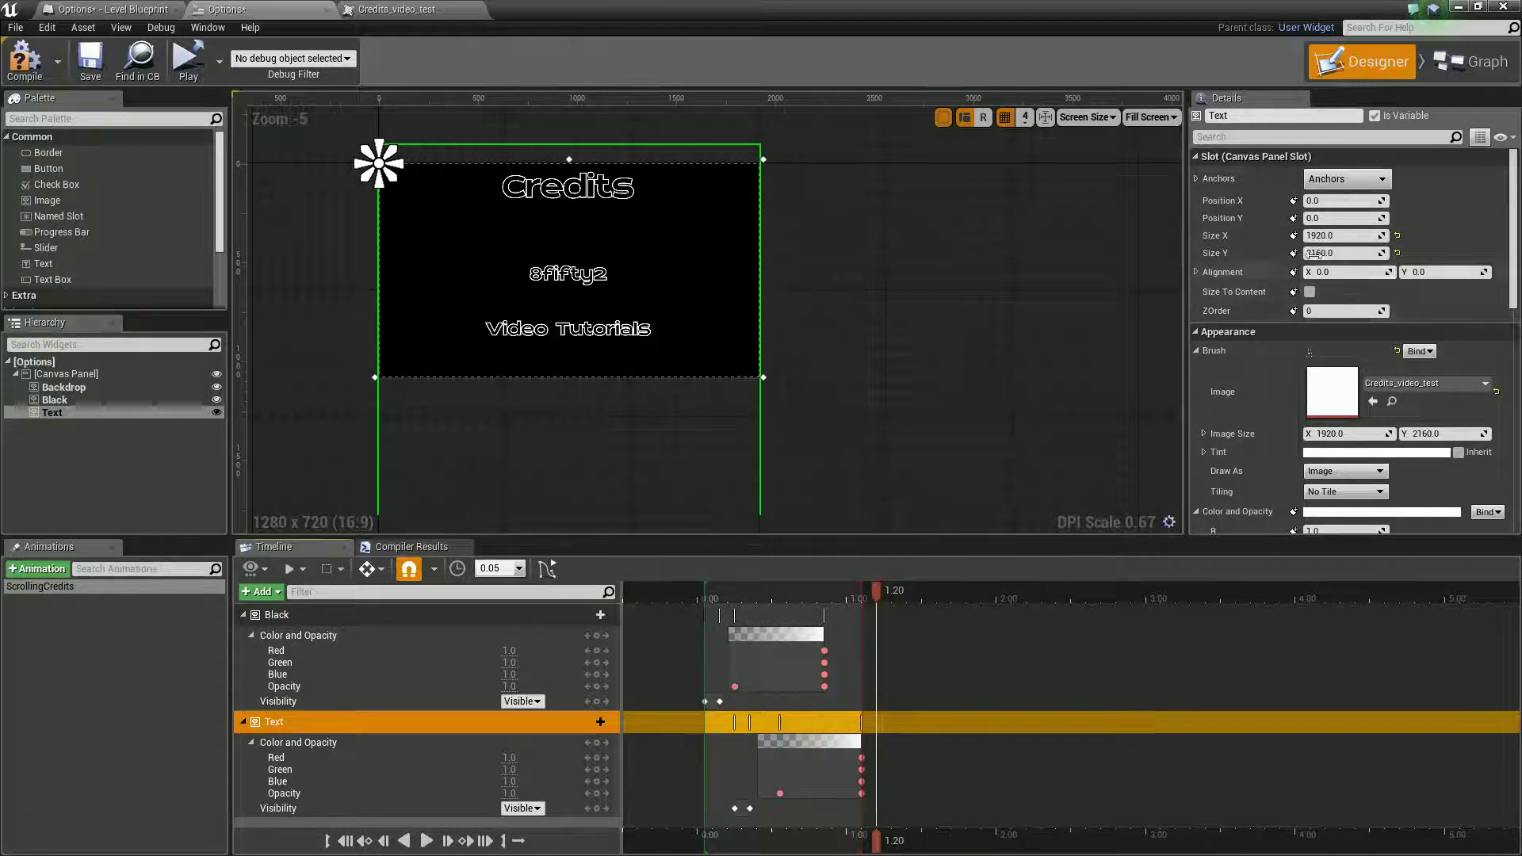
Key the Text slot at 1.20, key Top offset about -2084 at 3.05, and preview the scroll.
click(1294, 220)
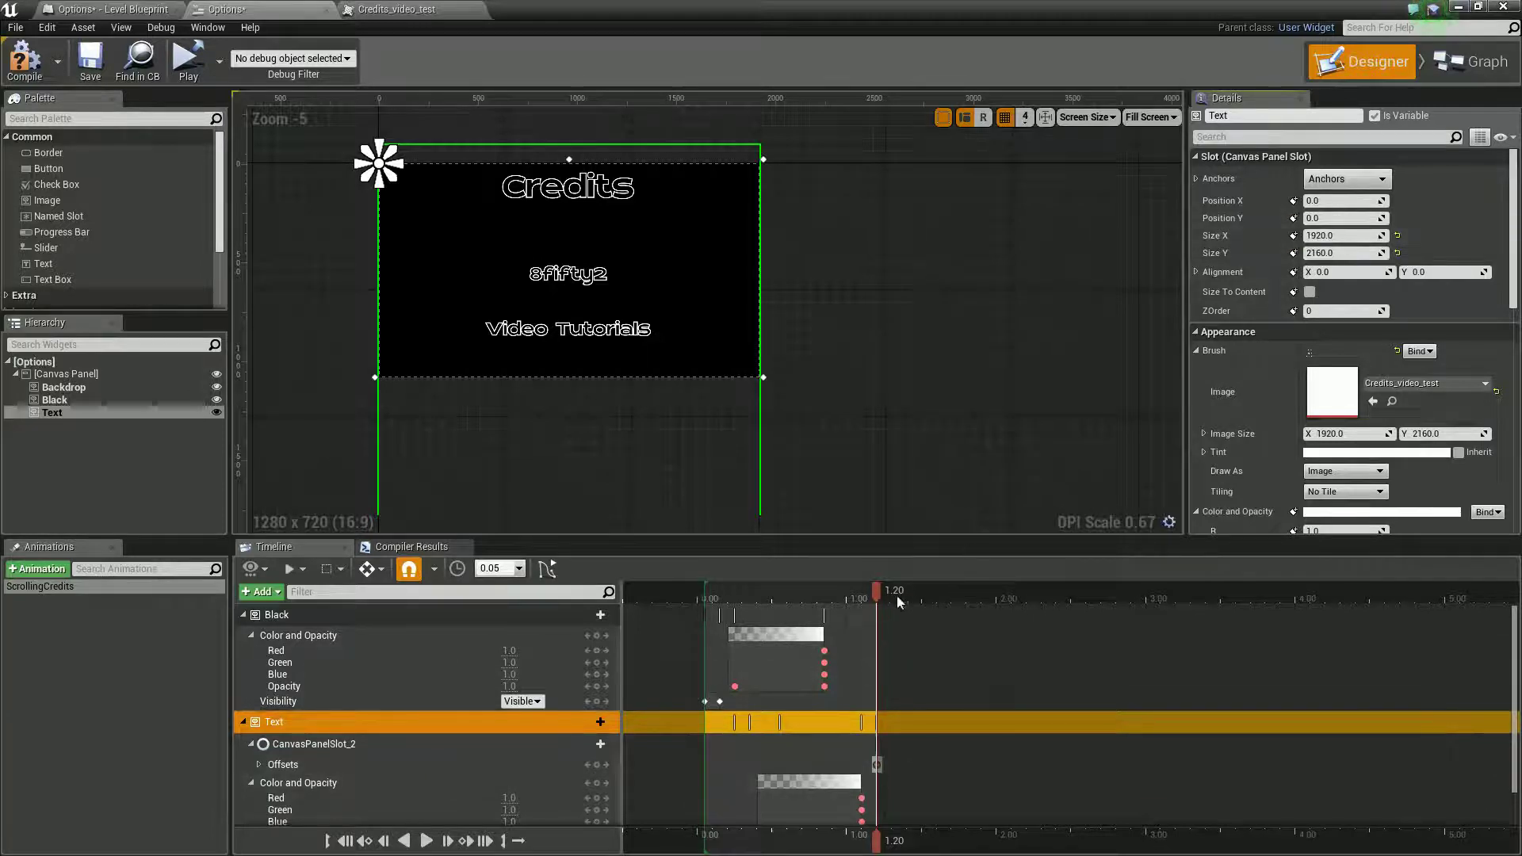
drag(873, 596, 1153, 593)
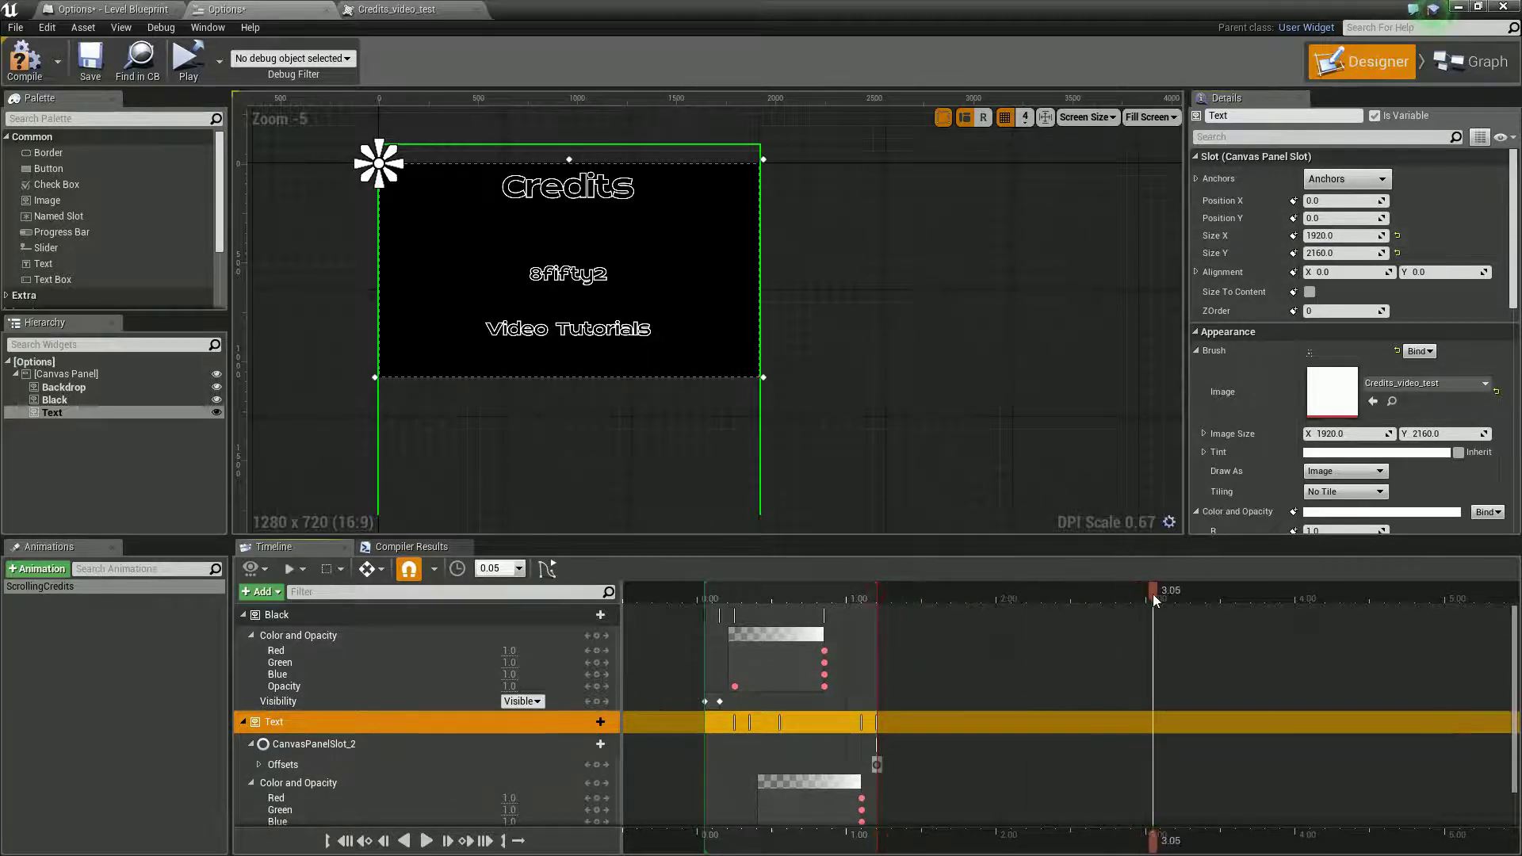
click(256, 767)
click(258, 766)
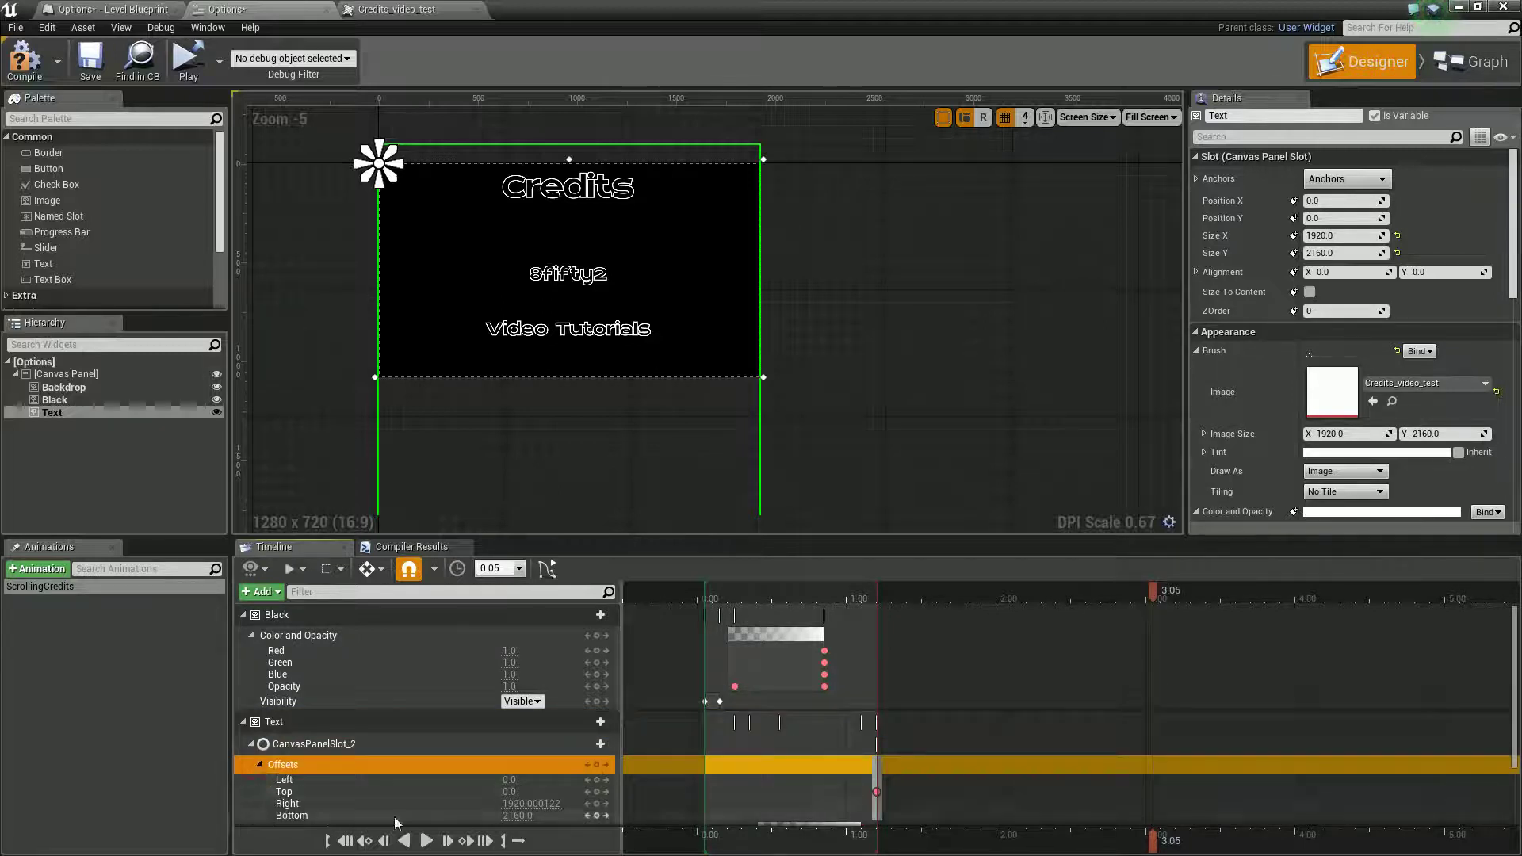
scroll(480, 790, down, 1)
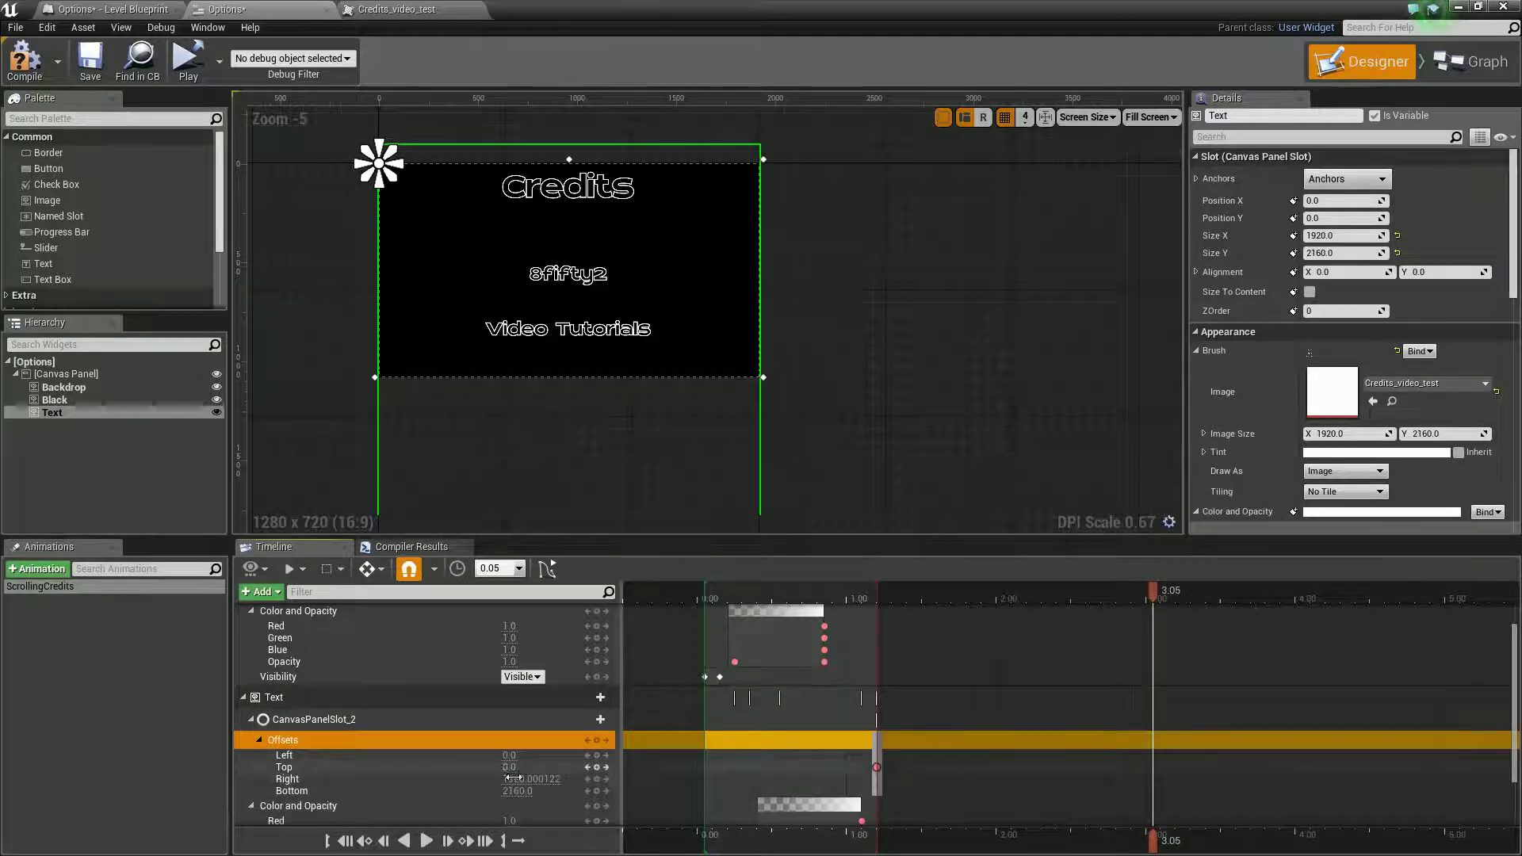
drag(510, 767, 588, 766)
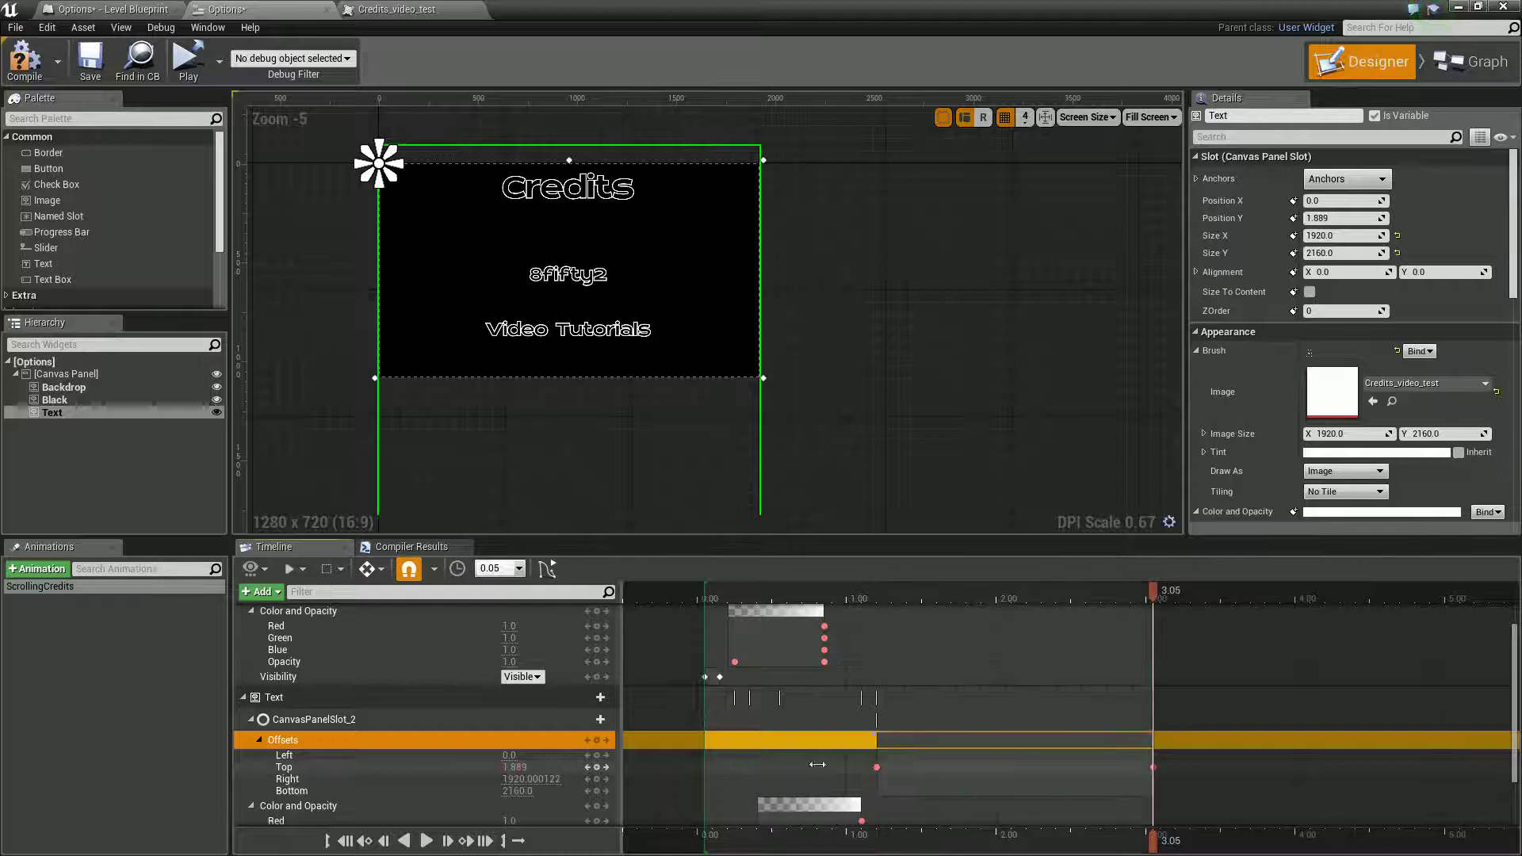
drag(817, 764, 153, 796)
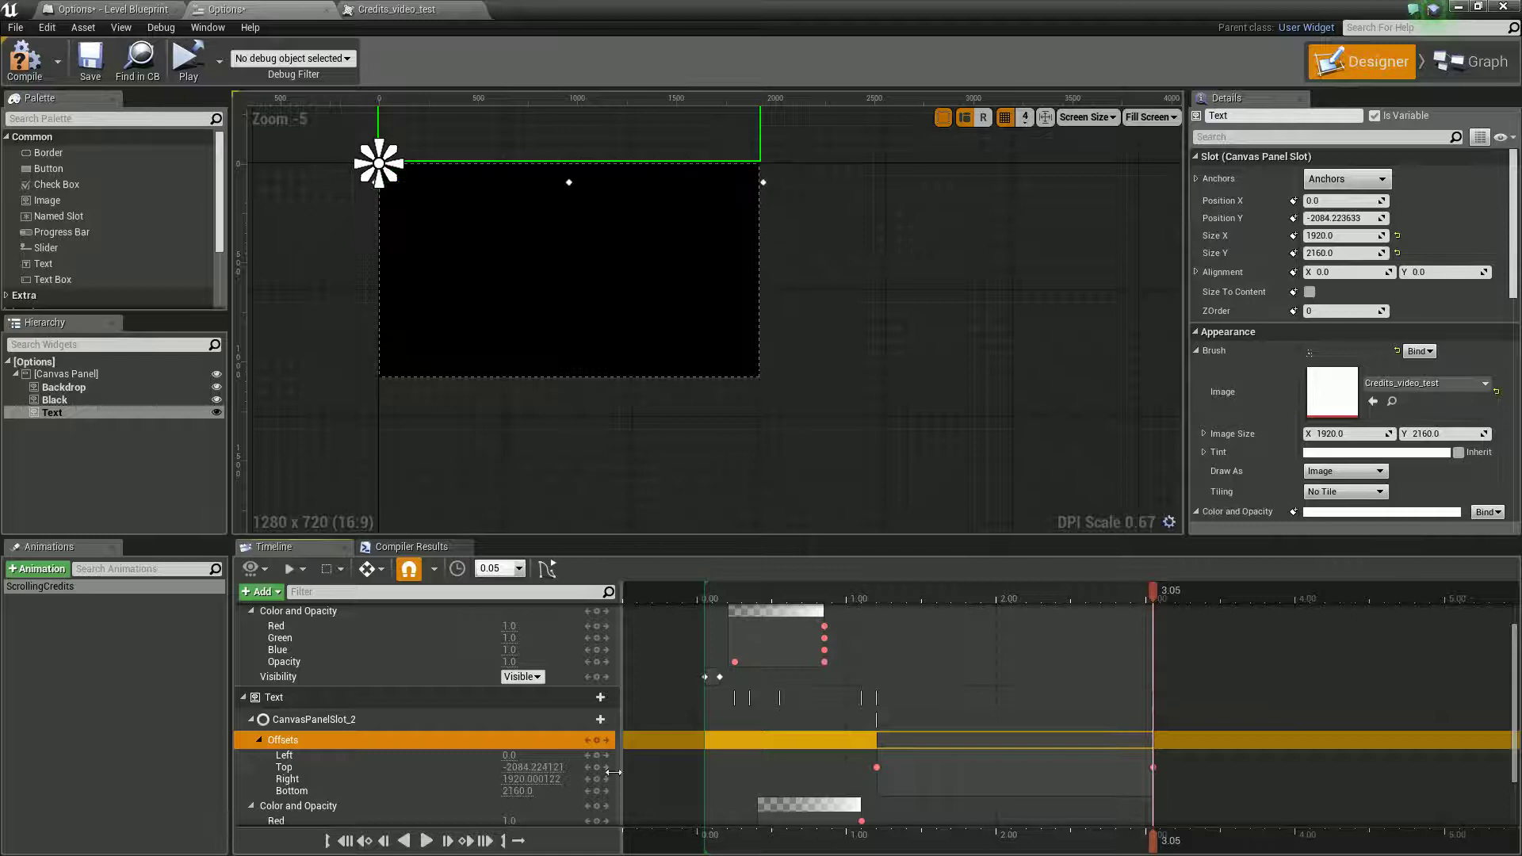
drag(936, 594, 1144, 648)
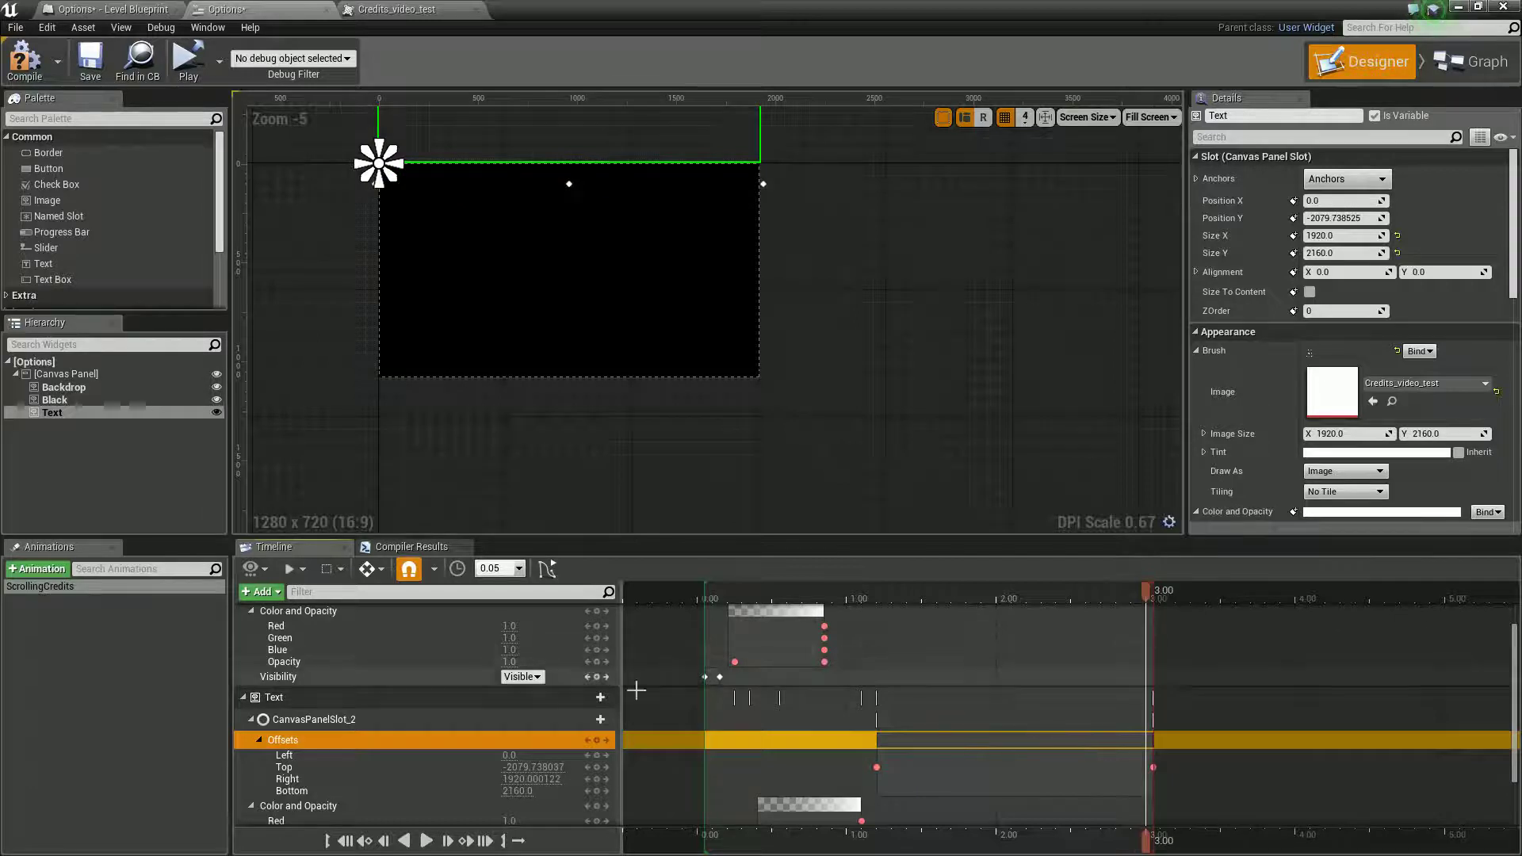
Key Black's Opacity at 3.00, then key it to 0 at 3.15.
click(597, 662)
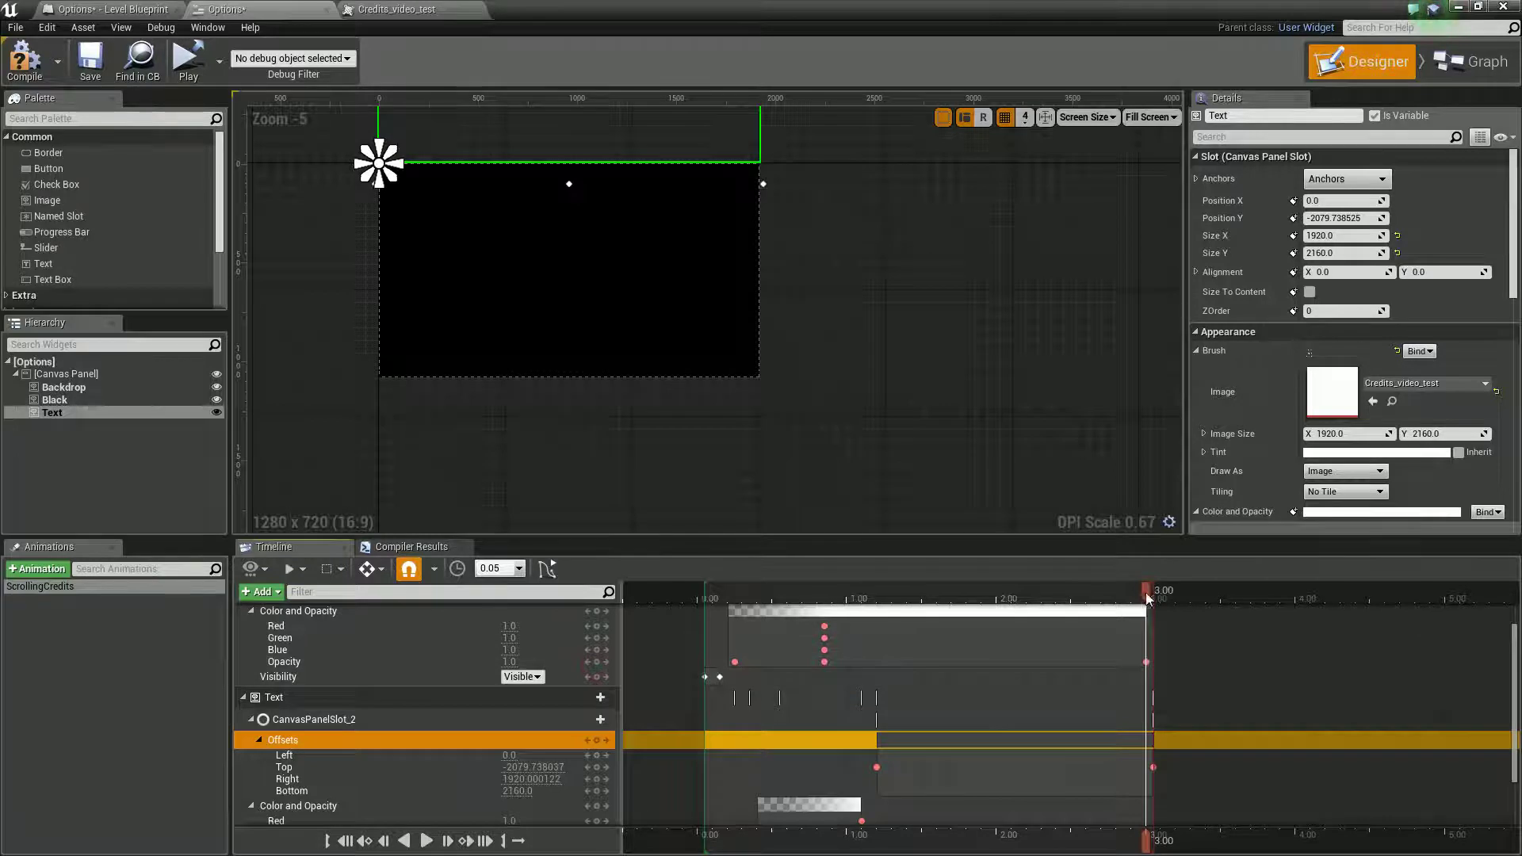
drag(1149, 598, 1168, 597)
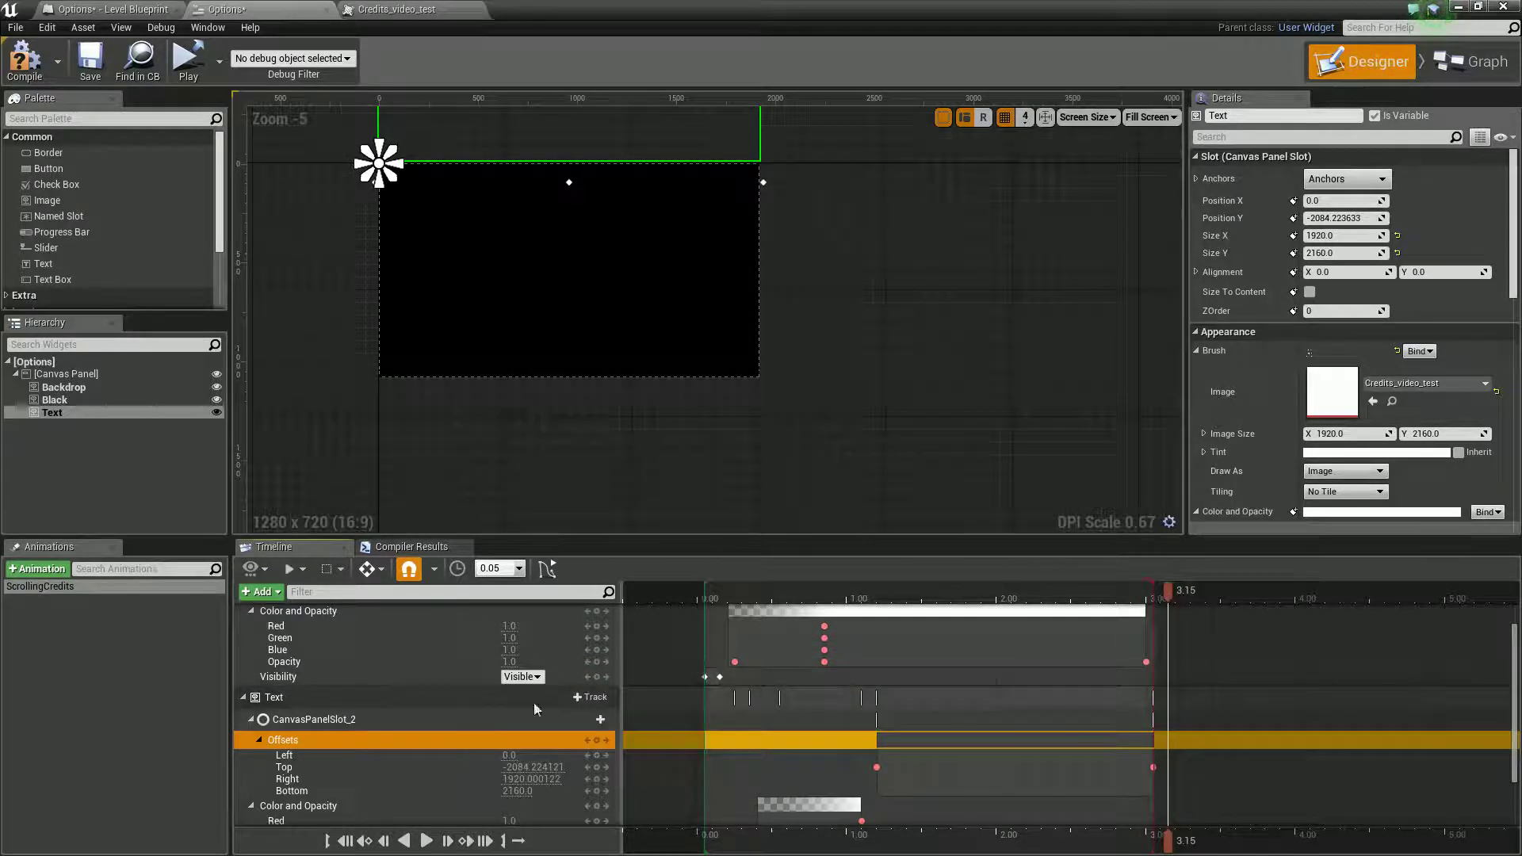
click(509, 661)
text(0)
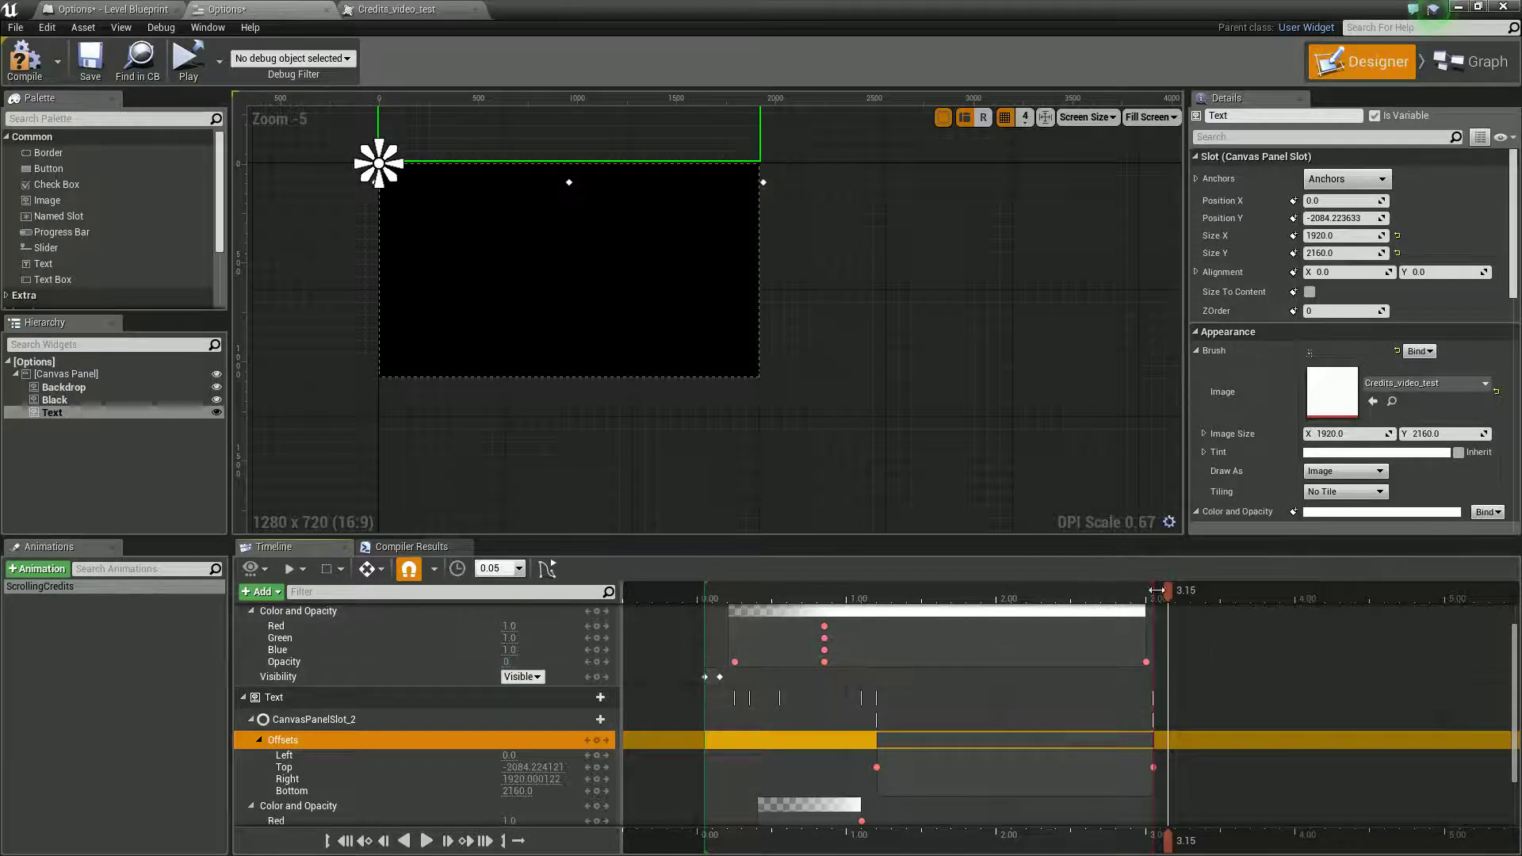
drag(1152, 593, 1182, 597)
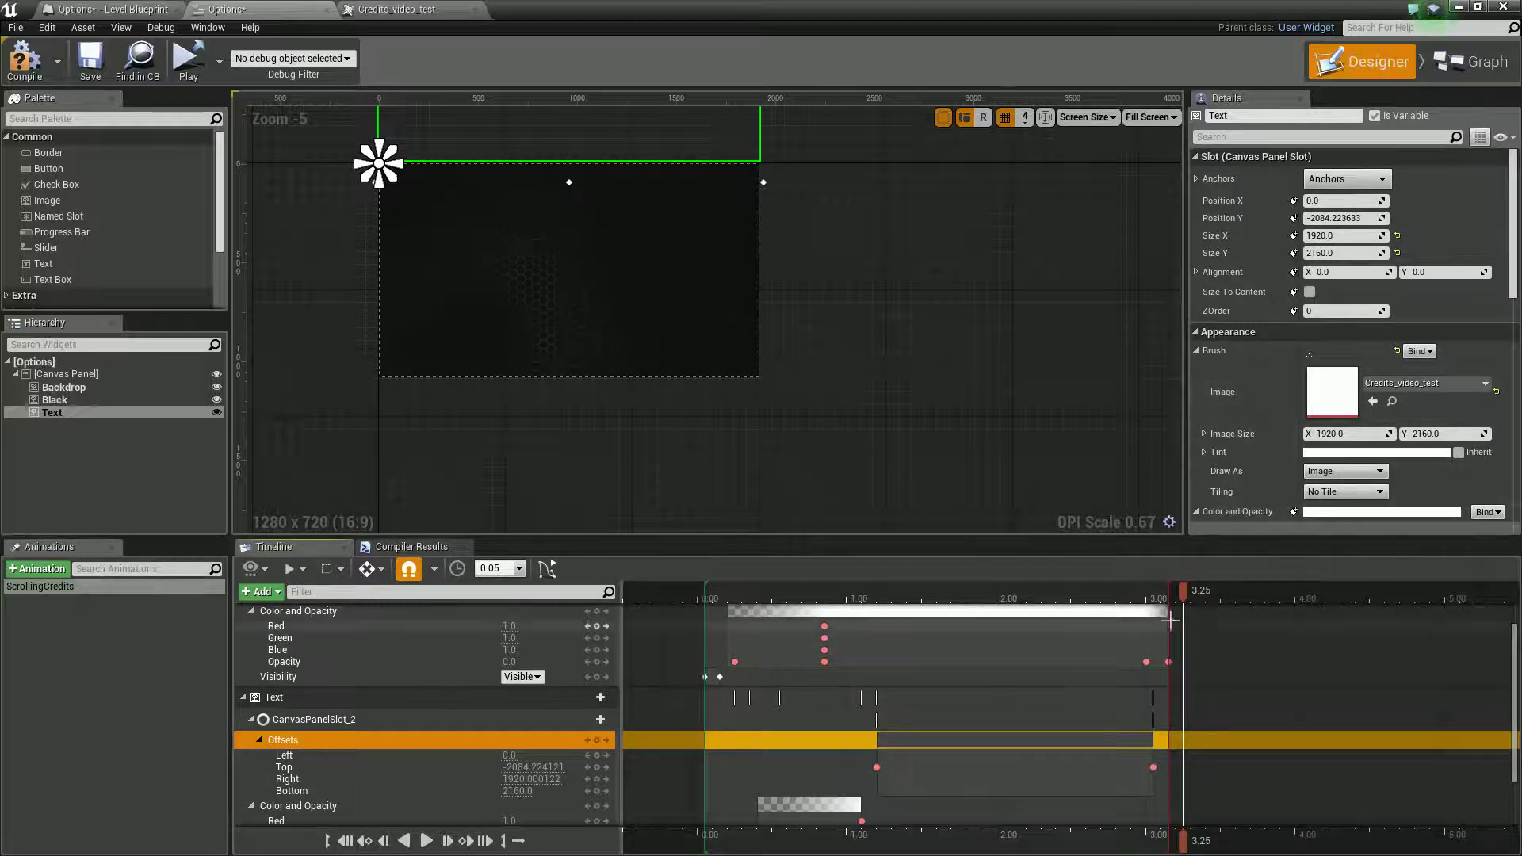
Key the Text's alpha to 0 at 3.40, scrub back to 0.15, and show the Event Graph.
click(1205, 593)
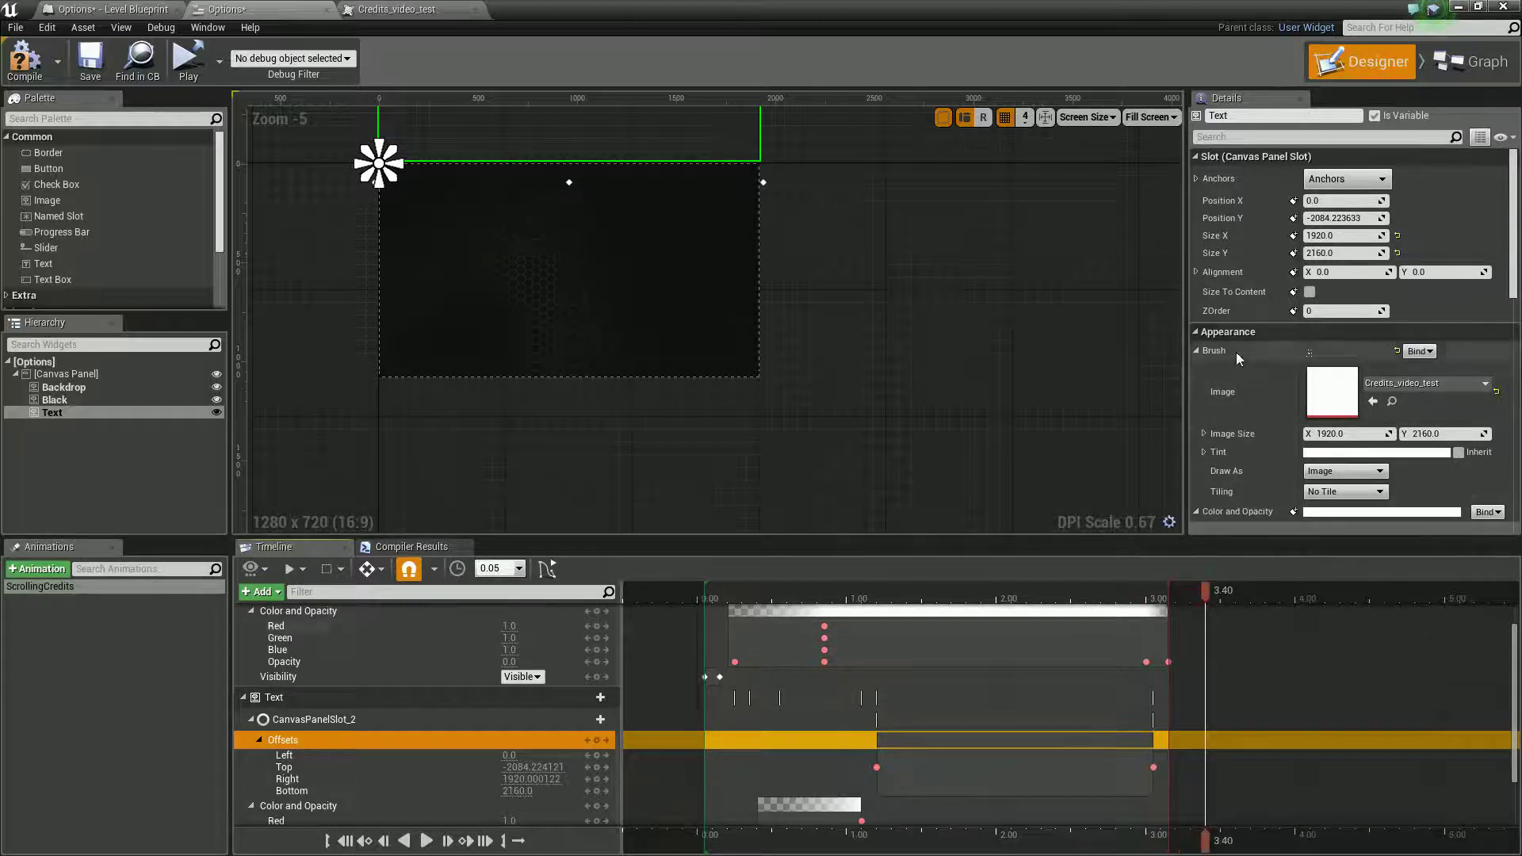
scroll(1237, 412, down, 3)
click(1307, 463)
text(0)
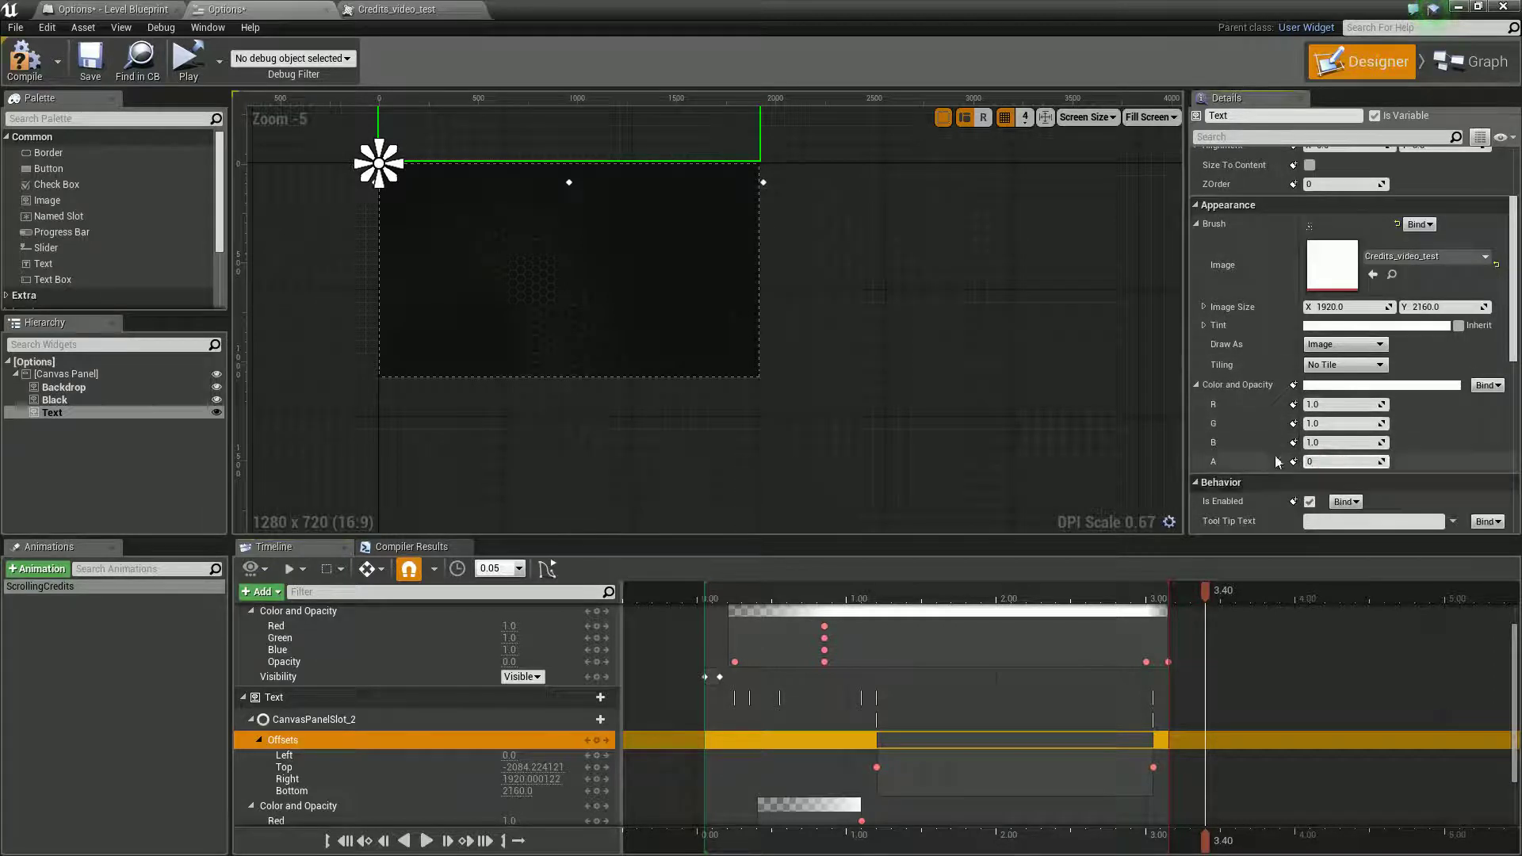
key(Return)
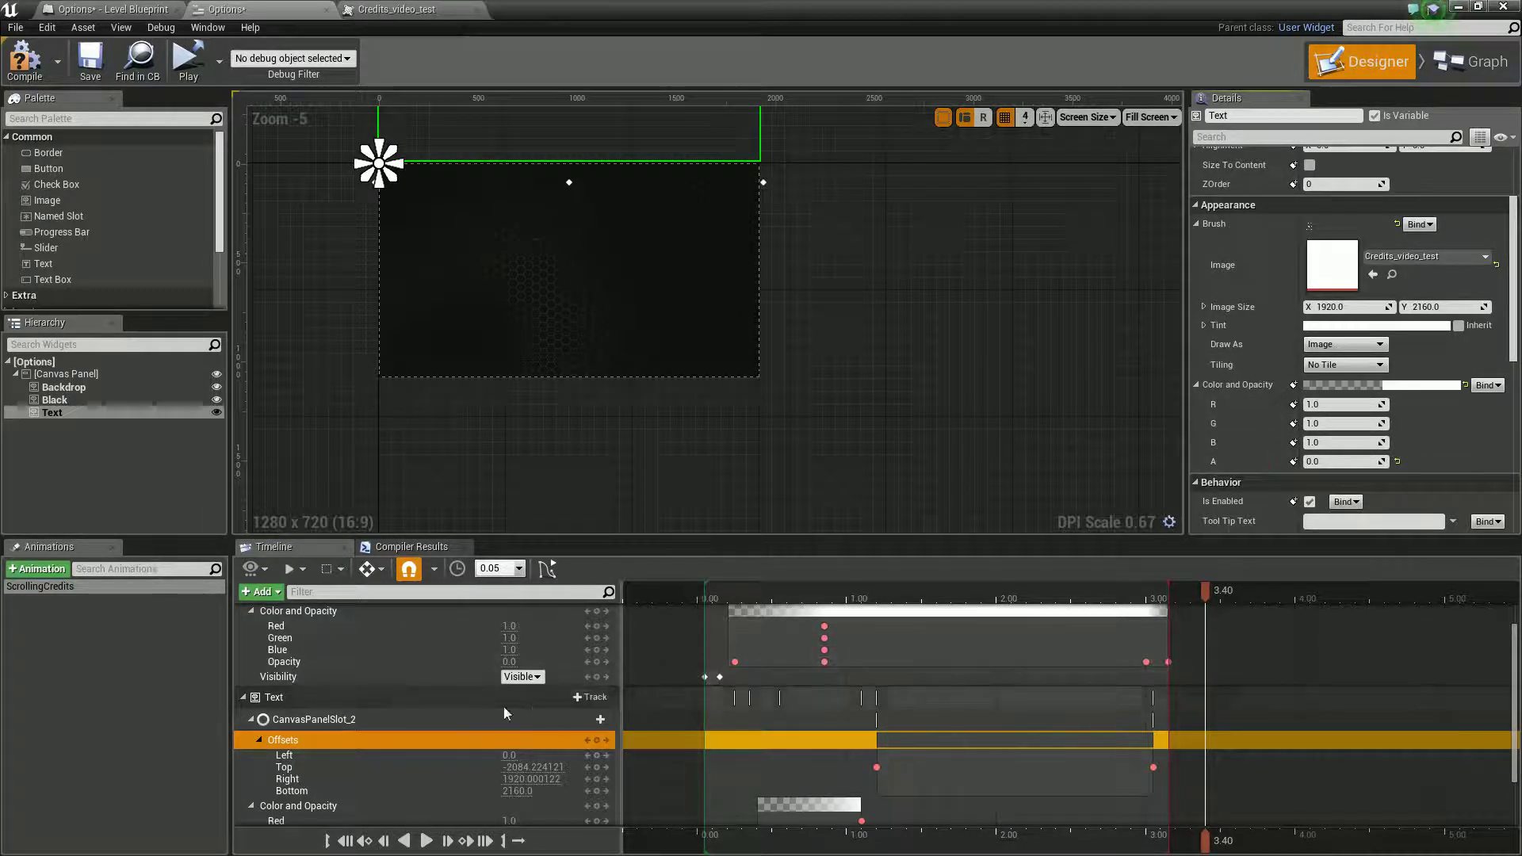
click(338, 707)
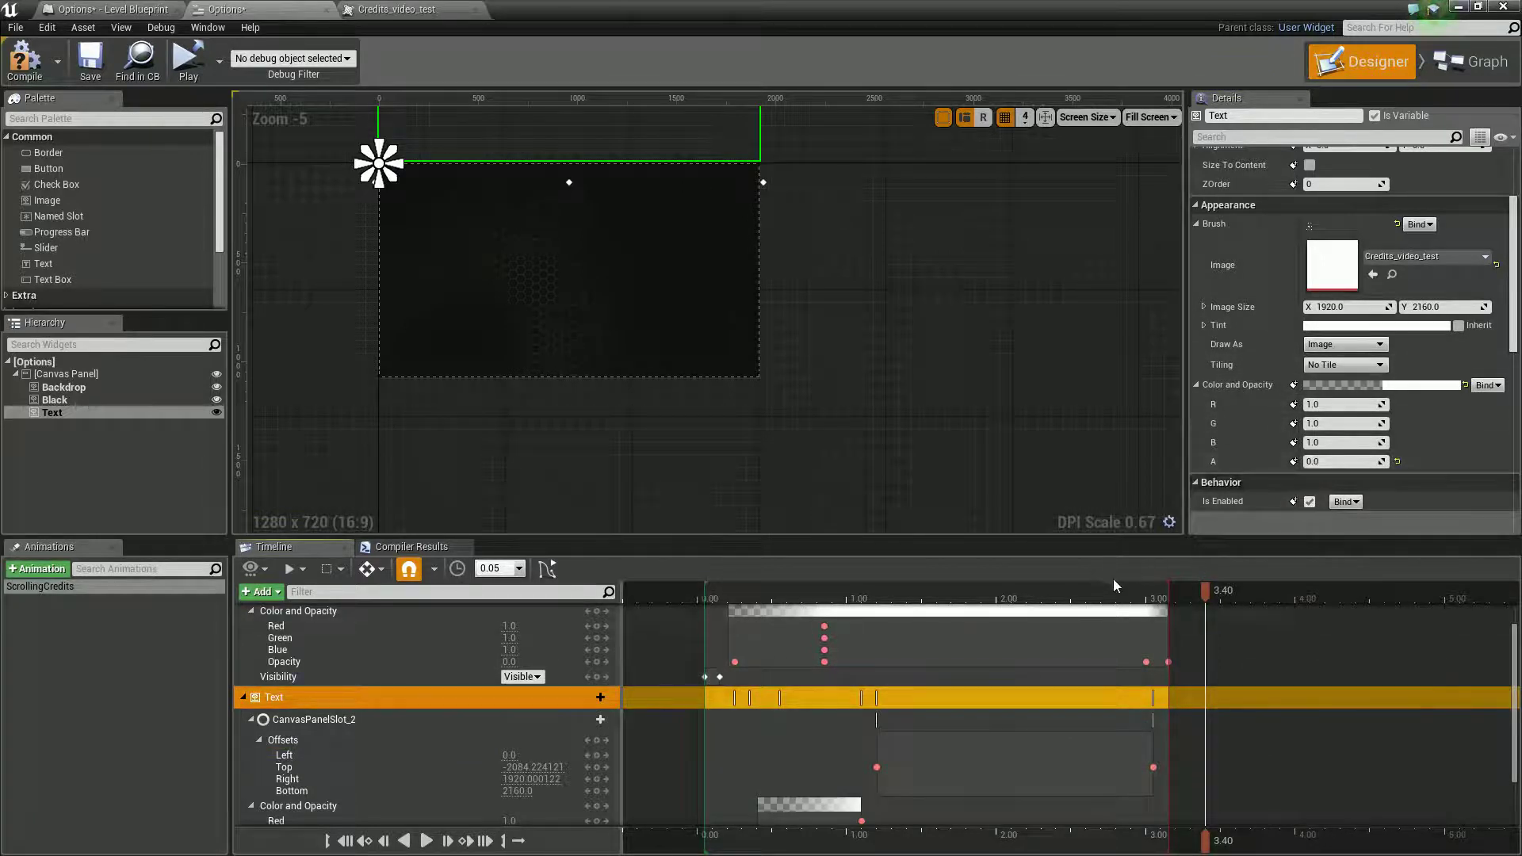
drag(1073, 591, 720, 592)
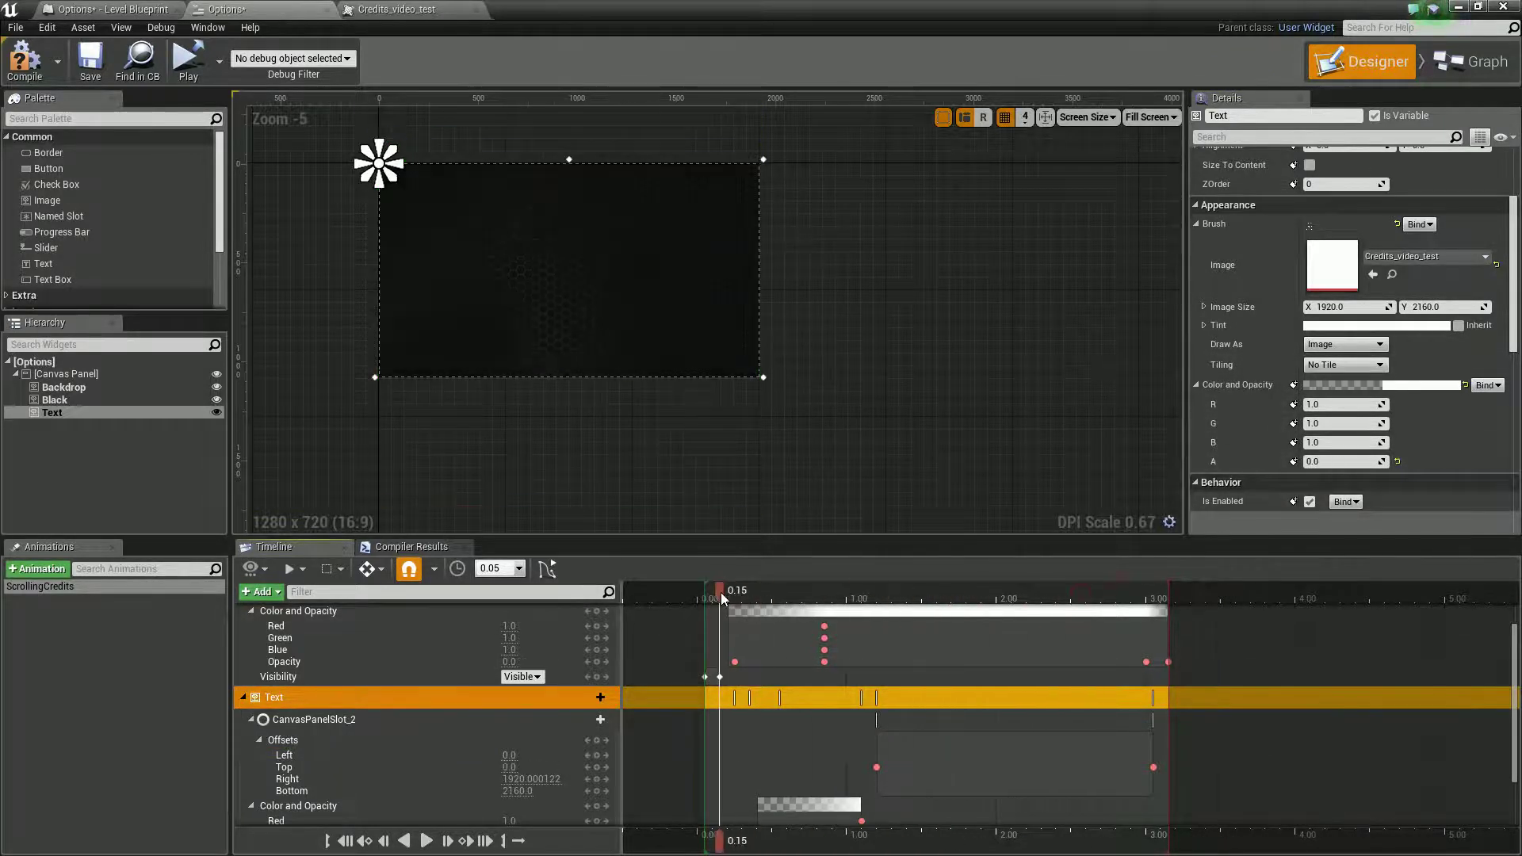
click(1471, 62)
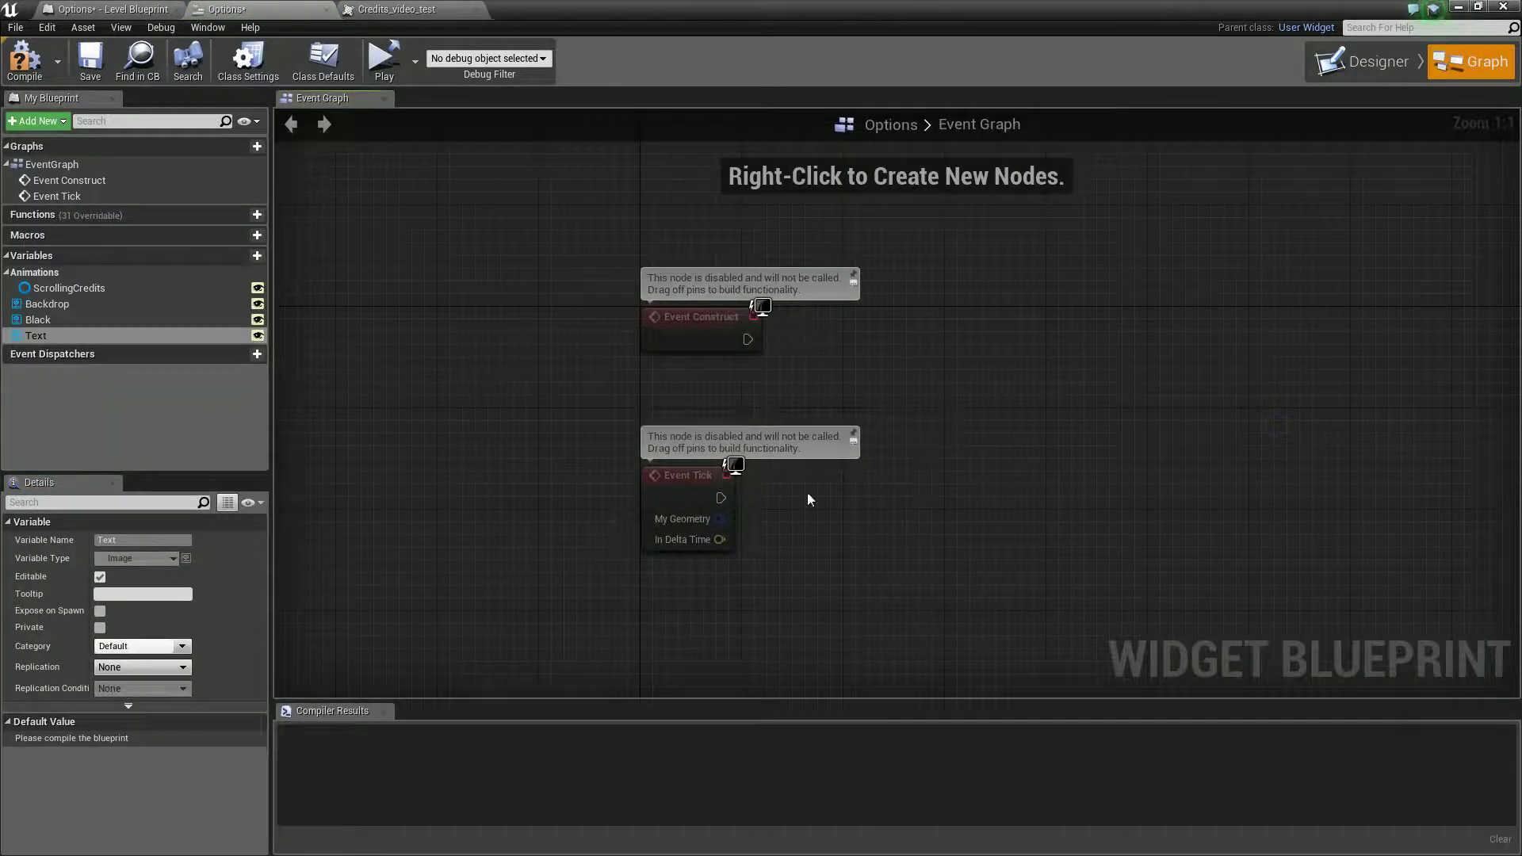
Add a Branch after Event Tick and a Play Animation node on its True output.
drag(723, 501, 1077, 398)
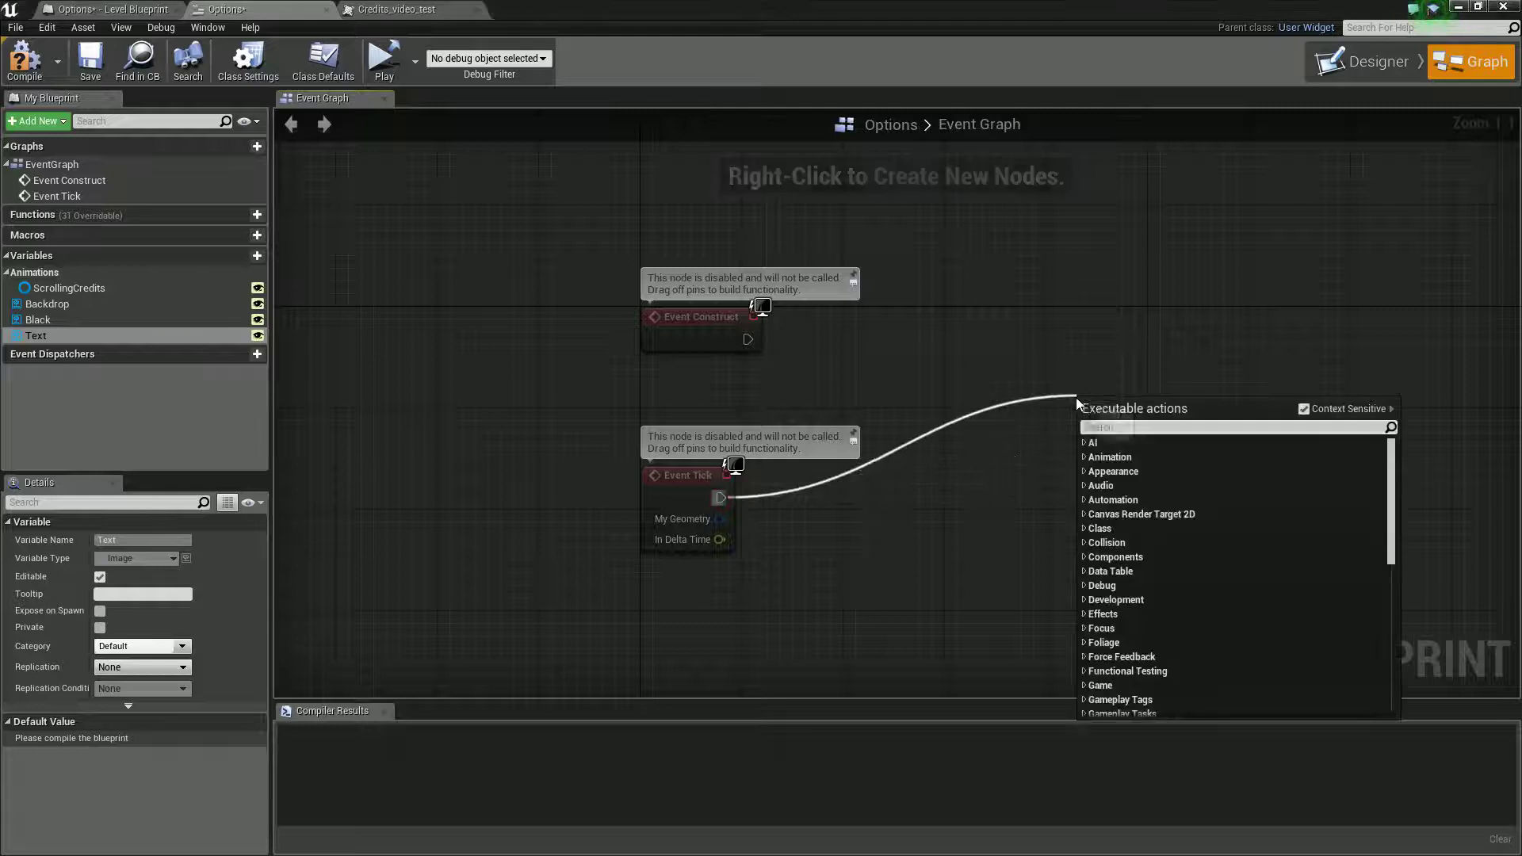
text(branch)
key(Return)
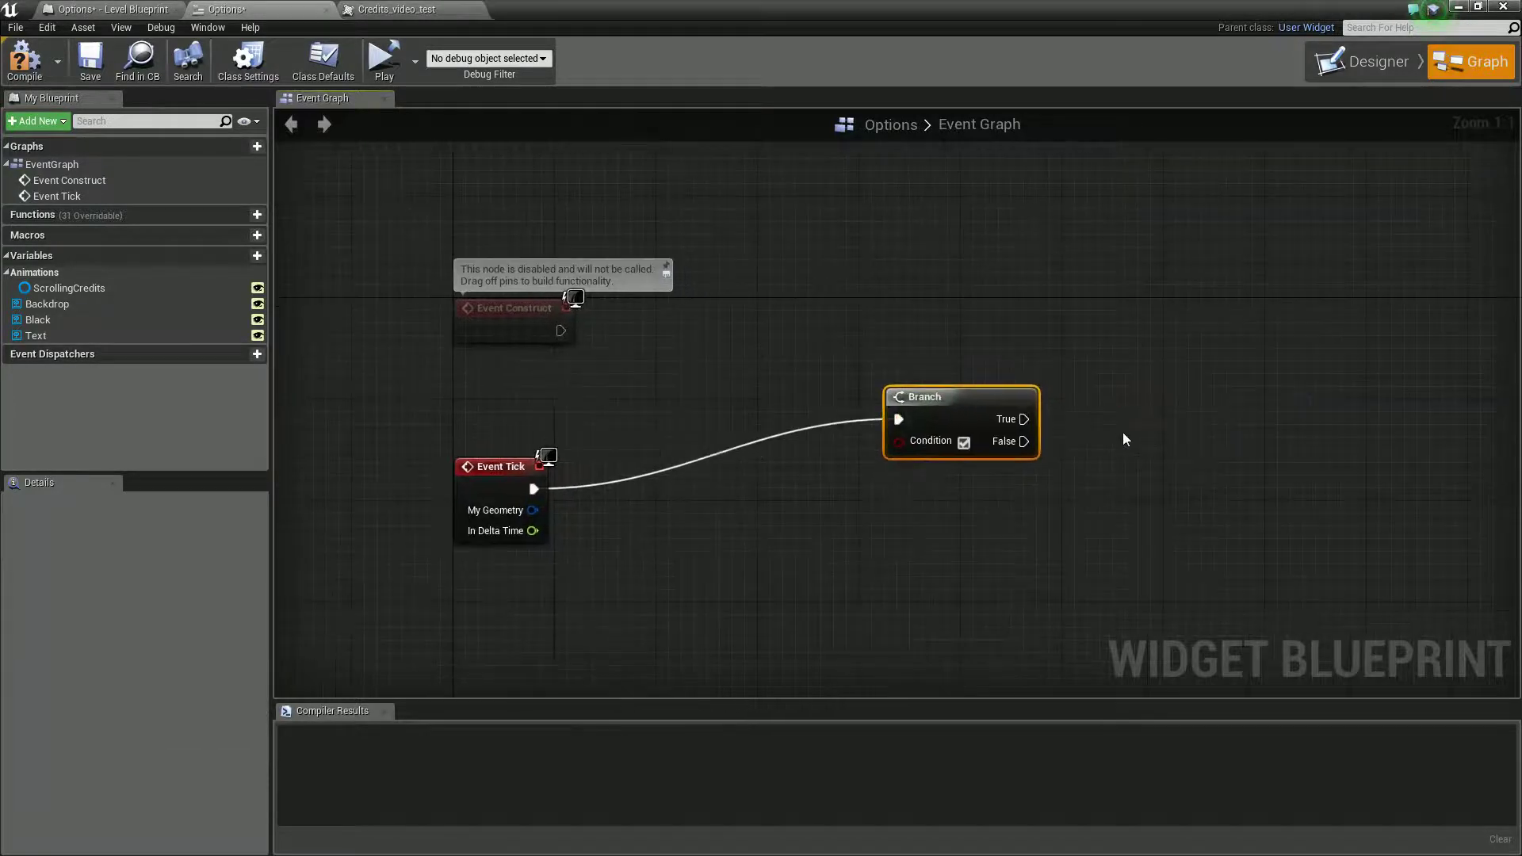
drag(1033, 426, 1248, 369)
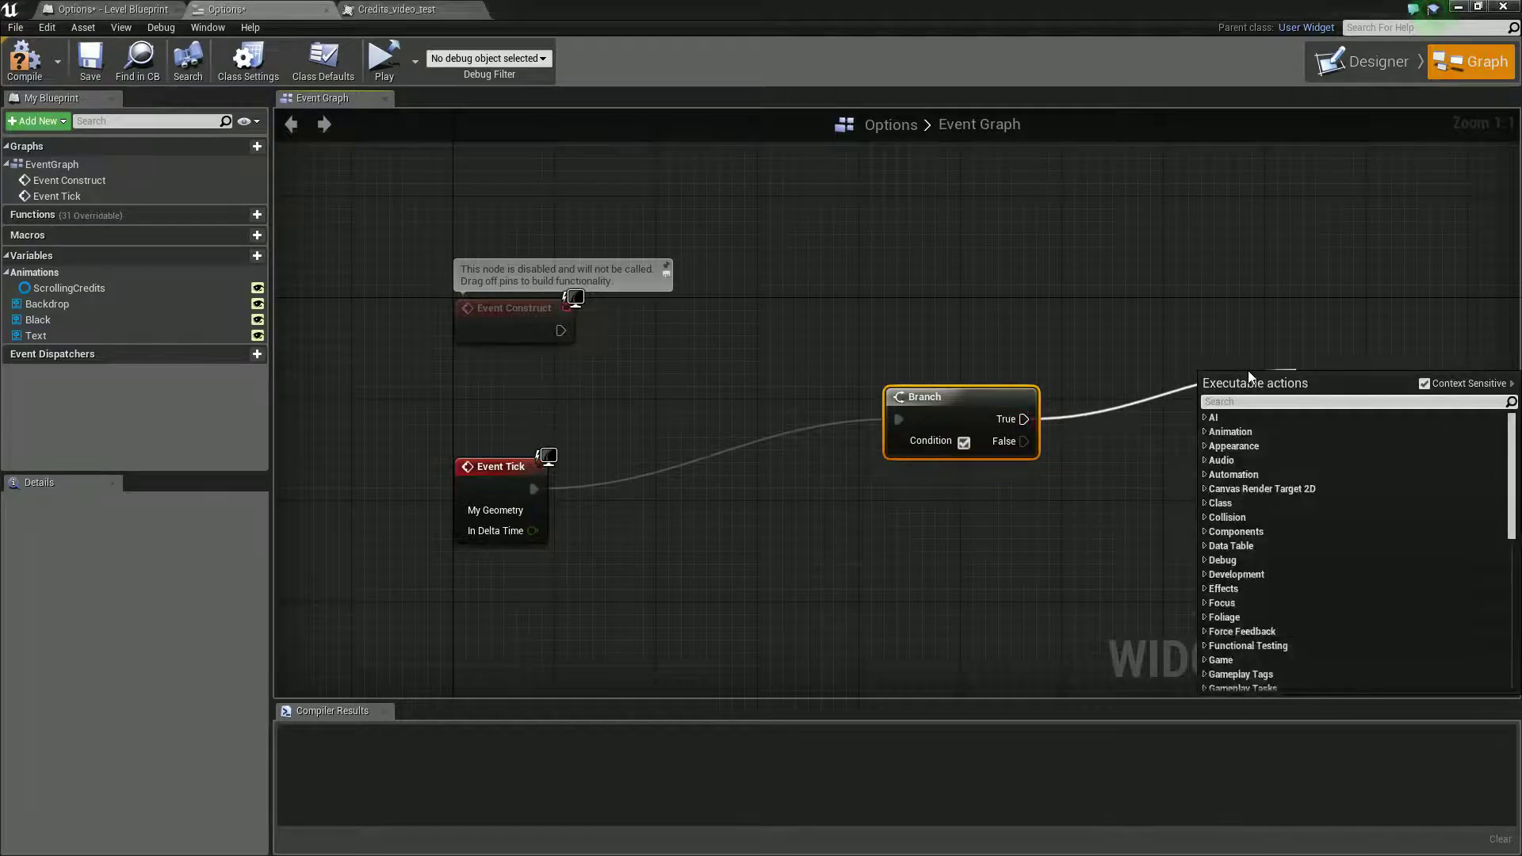
text(play)
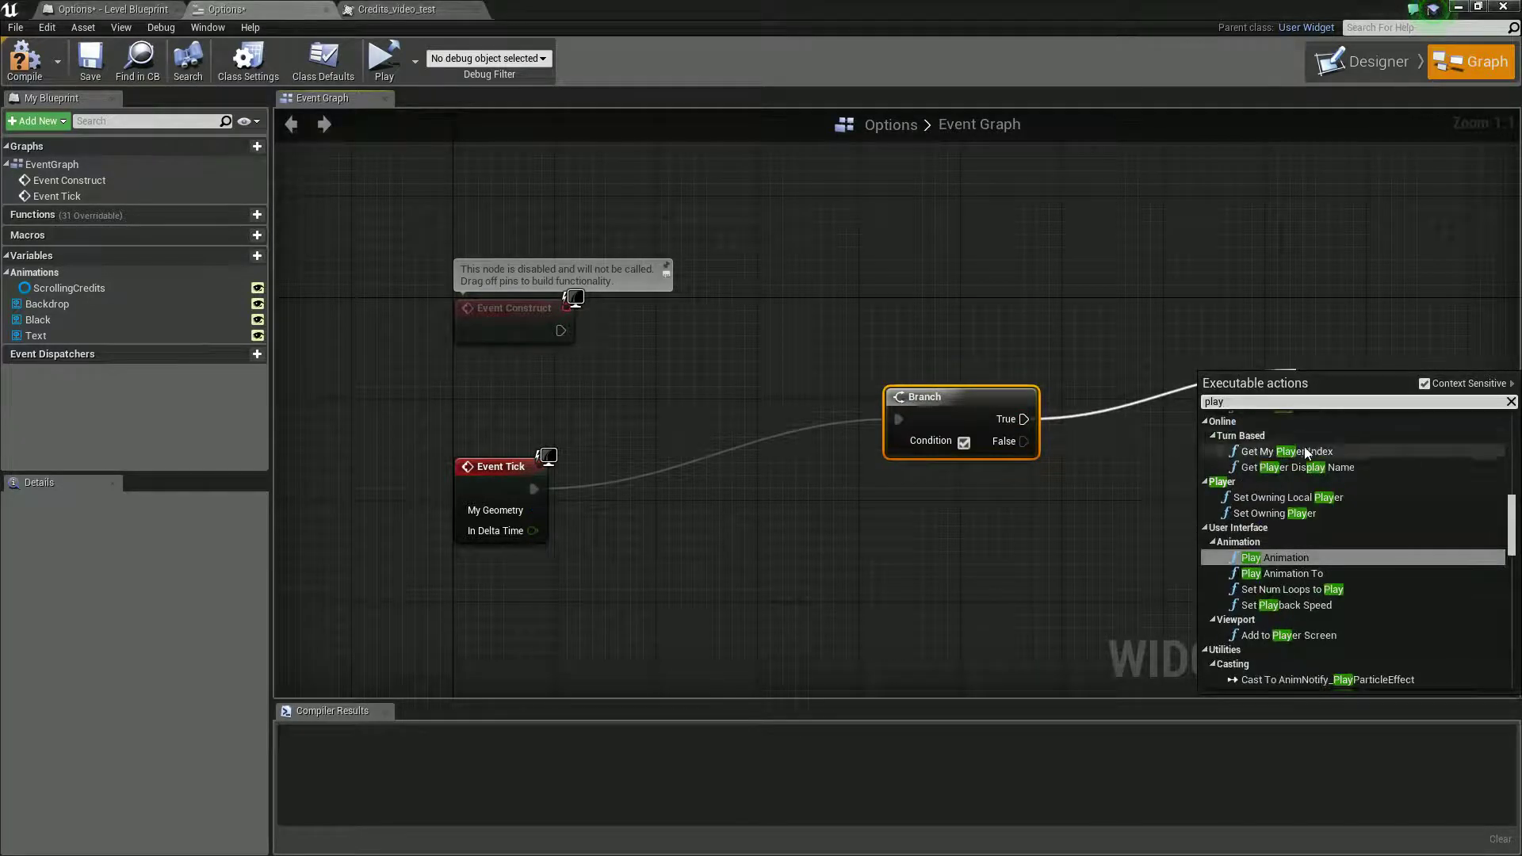
click(1276, 558)
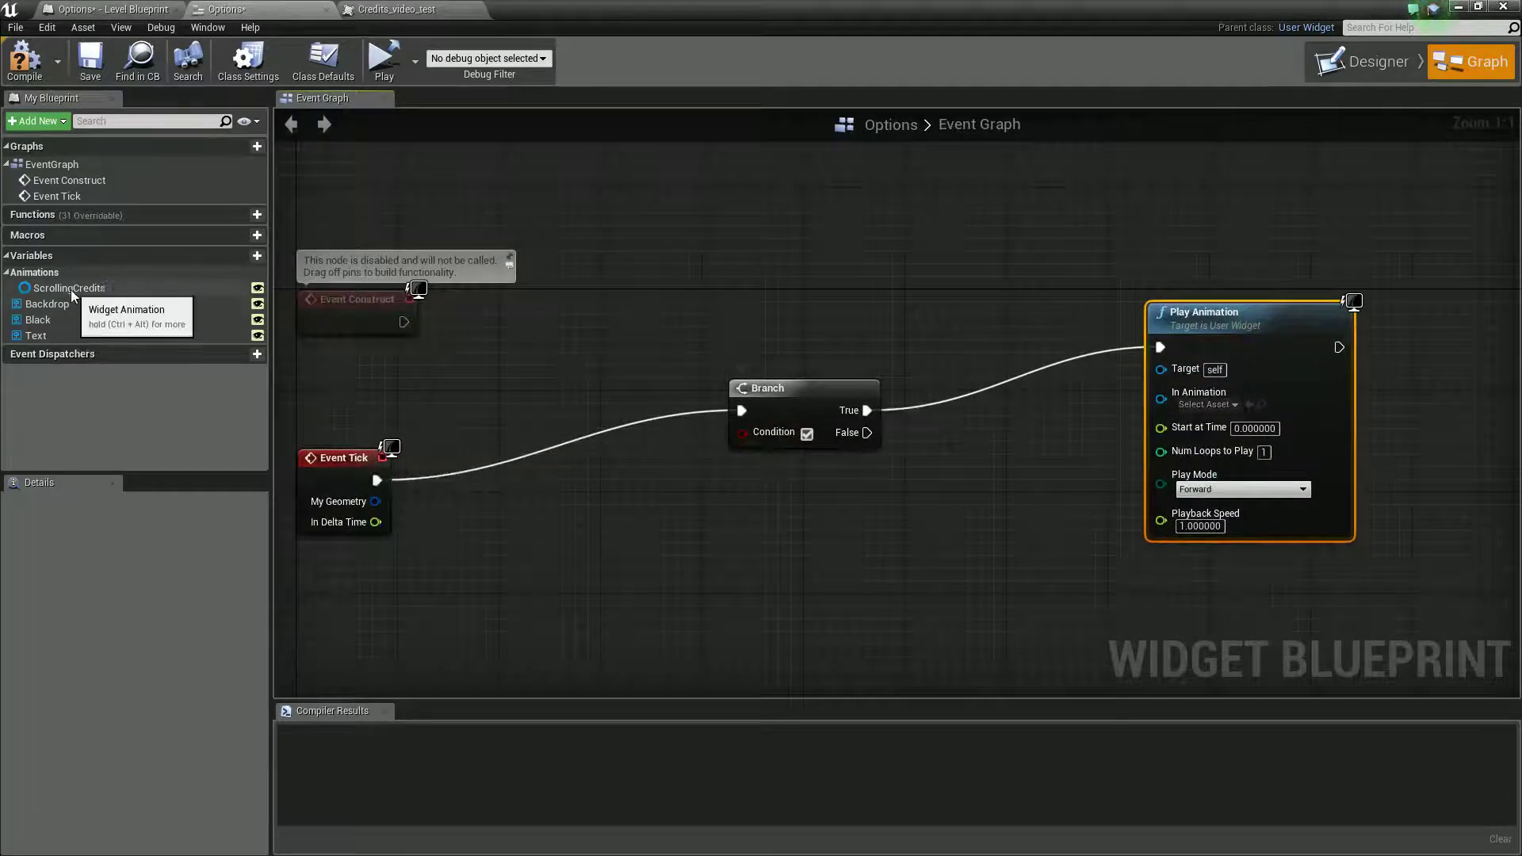
Add a ScrollingCredits getter to feed Play Animation's In Animation.
drag(59, 291, 1170, 408)
click(1000, 438)
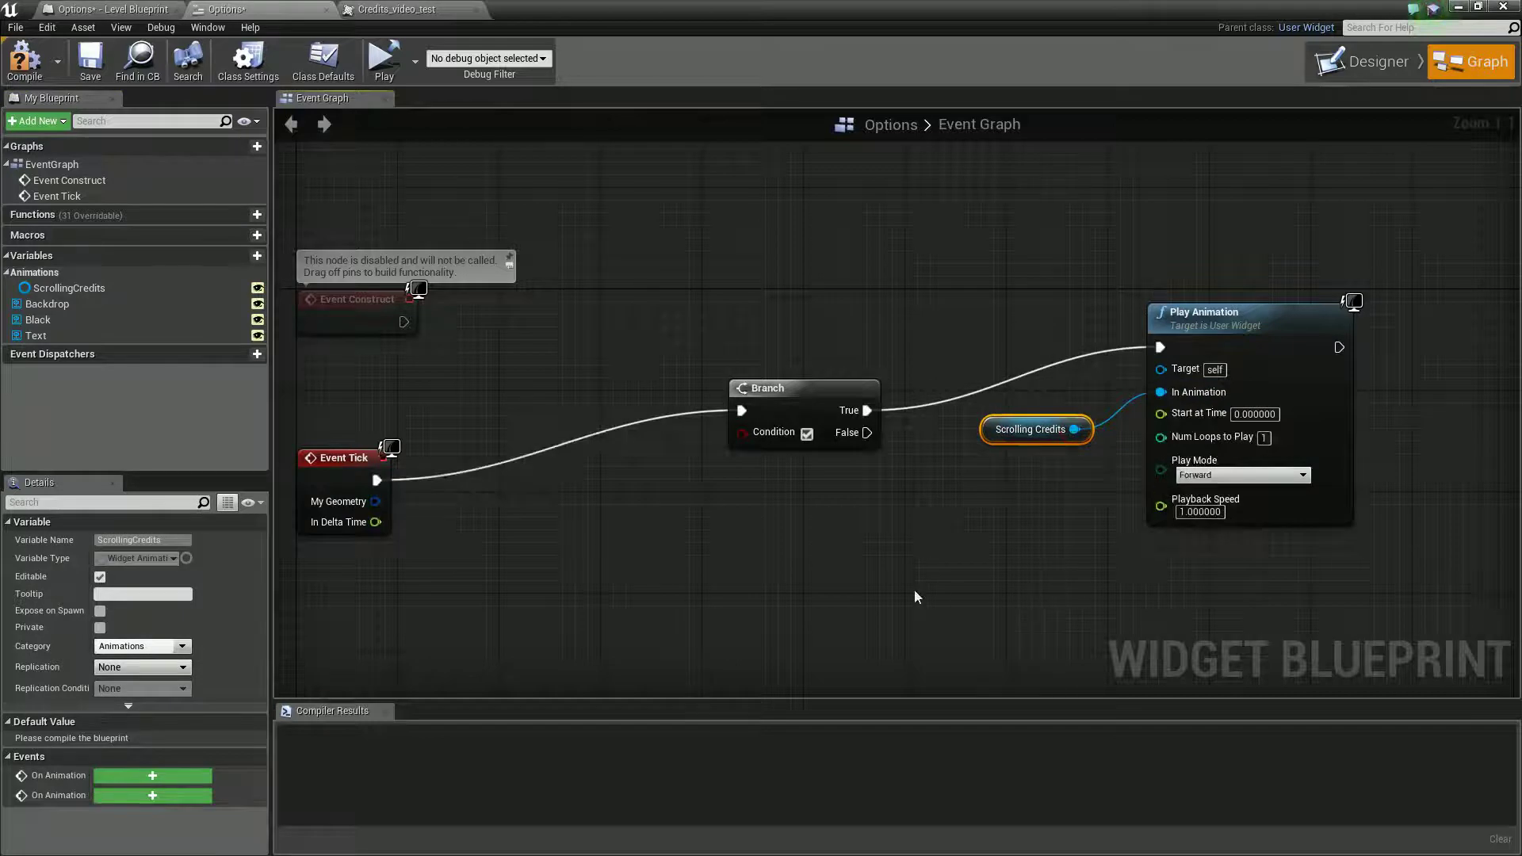
right_drag(915, 596, 1042, 554)
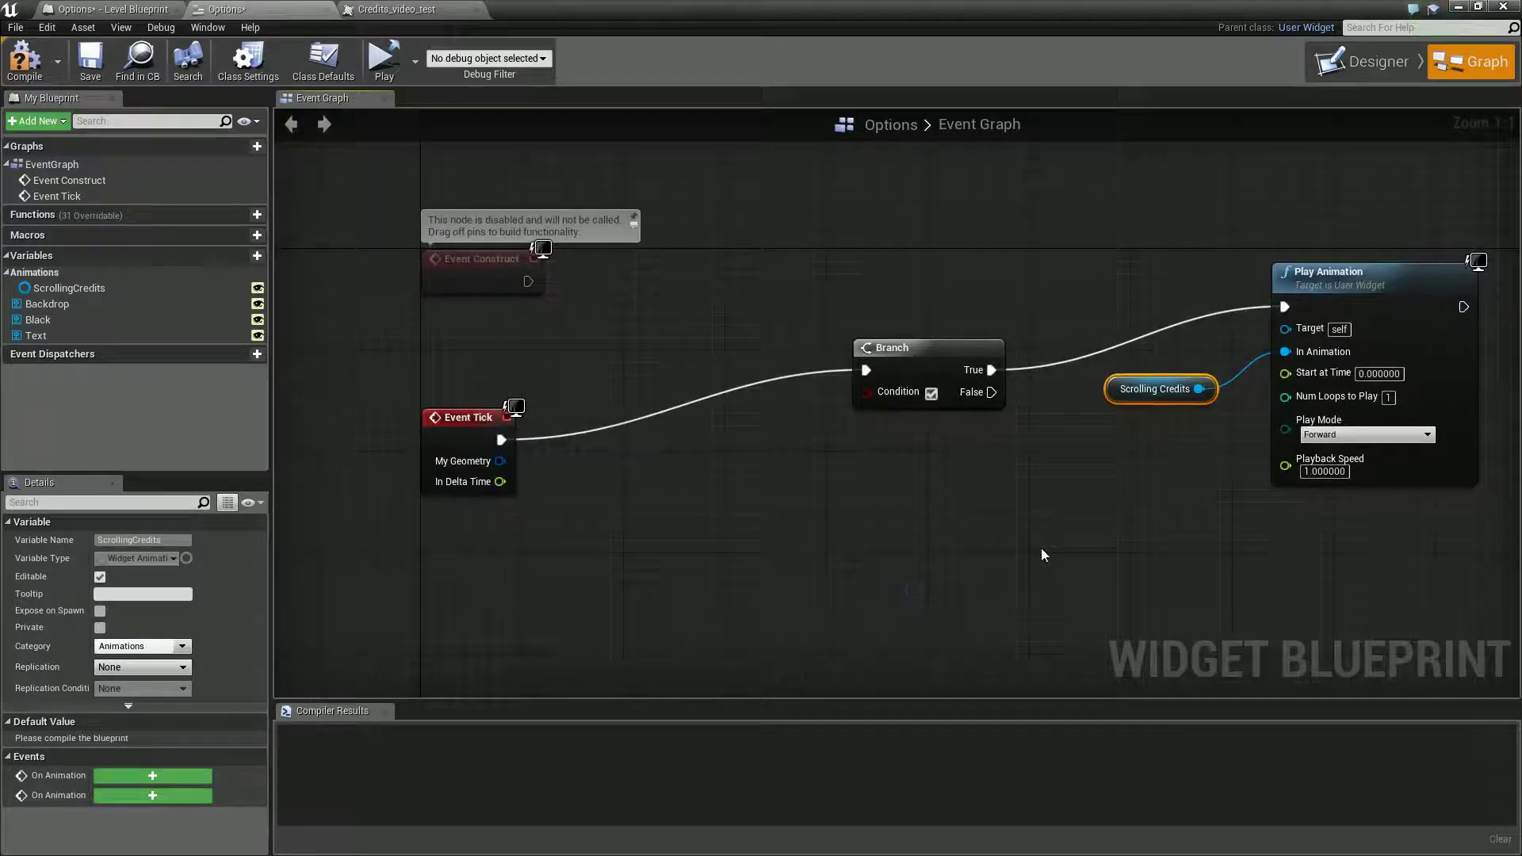
right_click(716, 521)
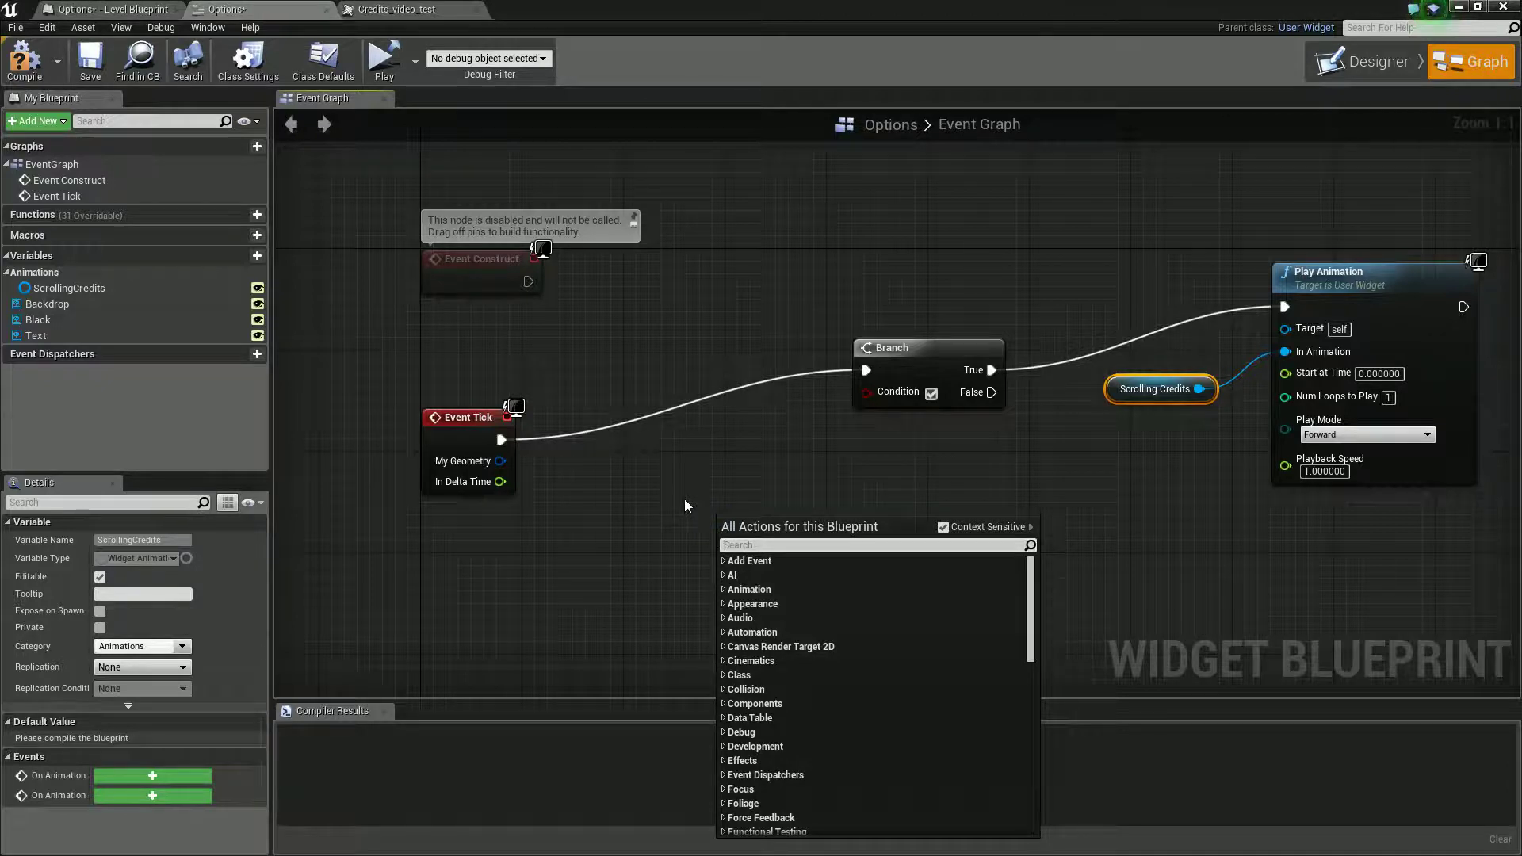
Add an Is Input Key Down node from the 'input key' search, then search 'player'.
text(input k)
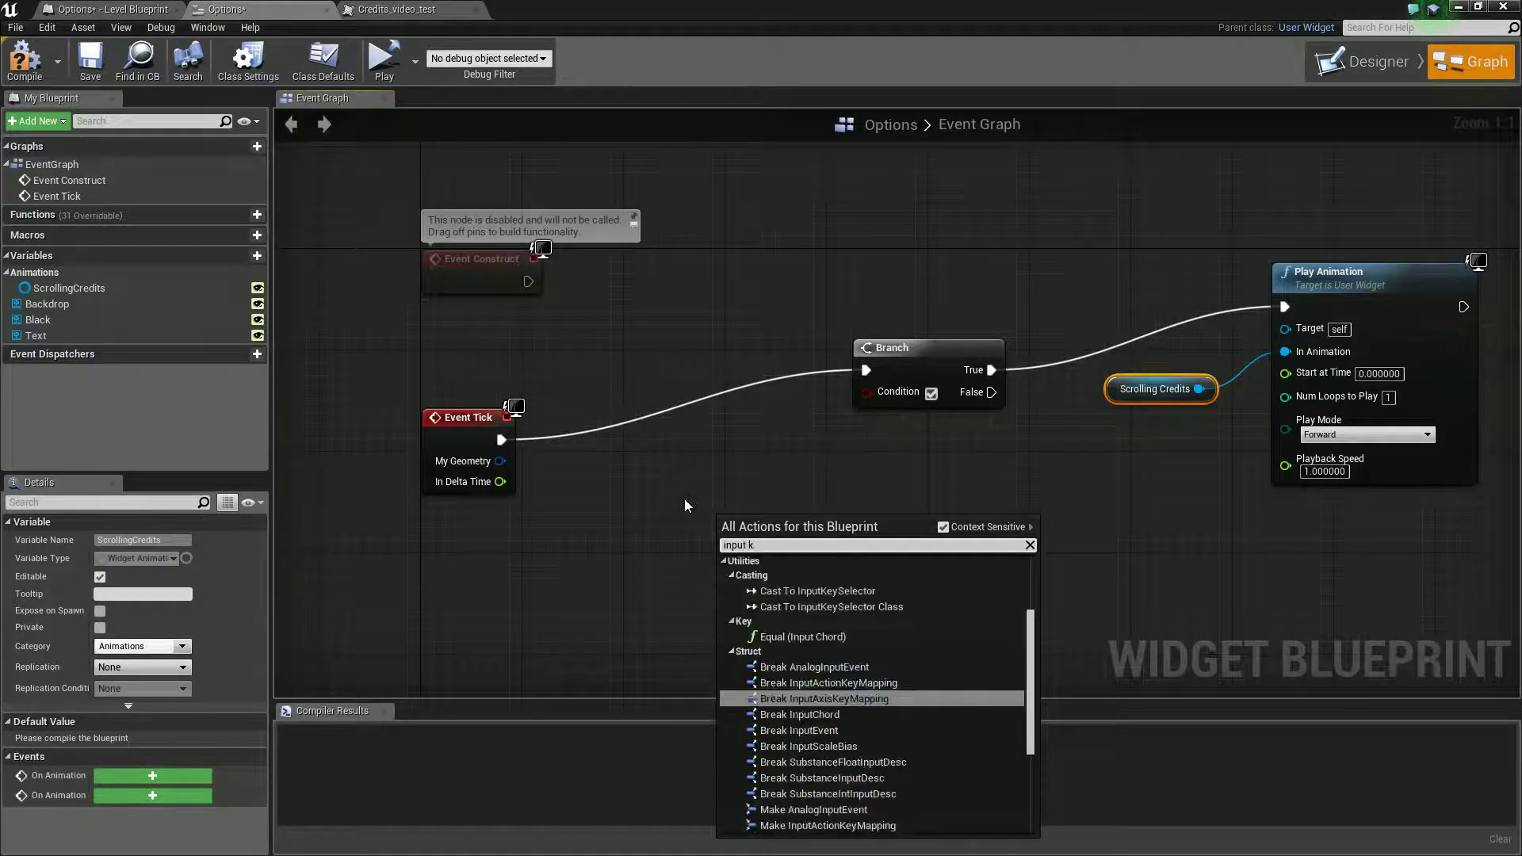
text(et)
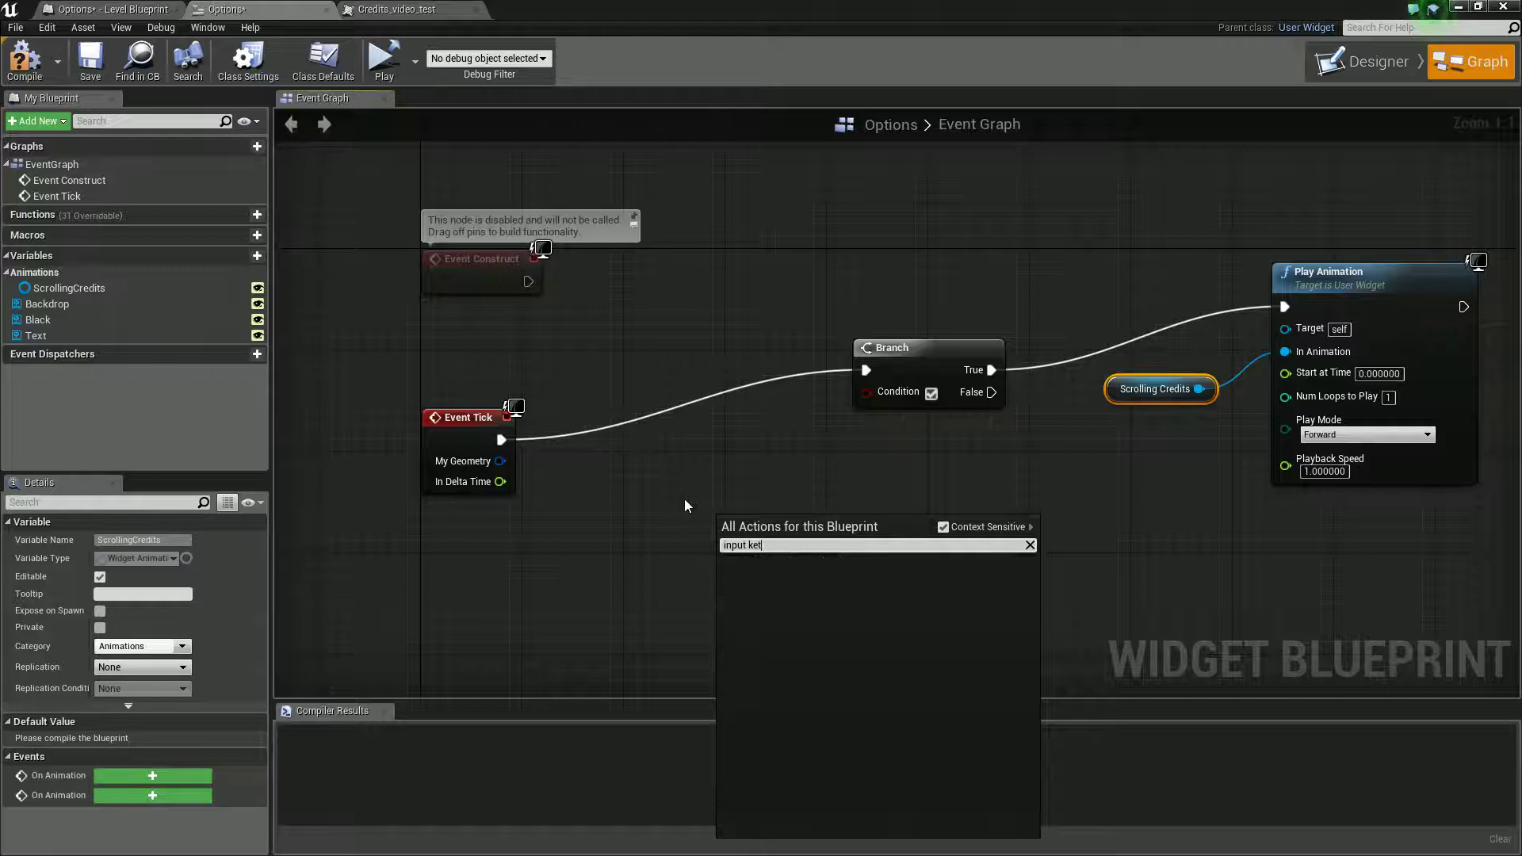
key(BackSpace)
text(y)
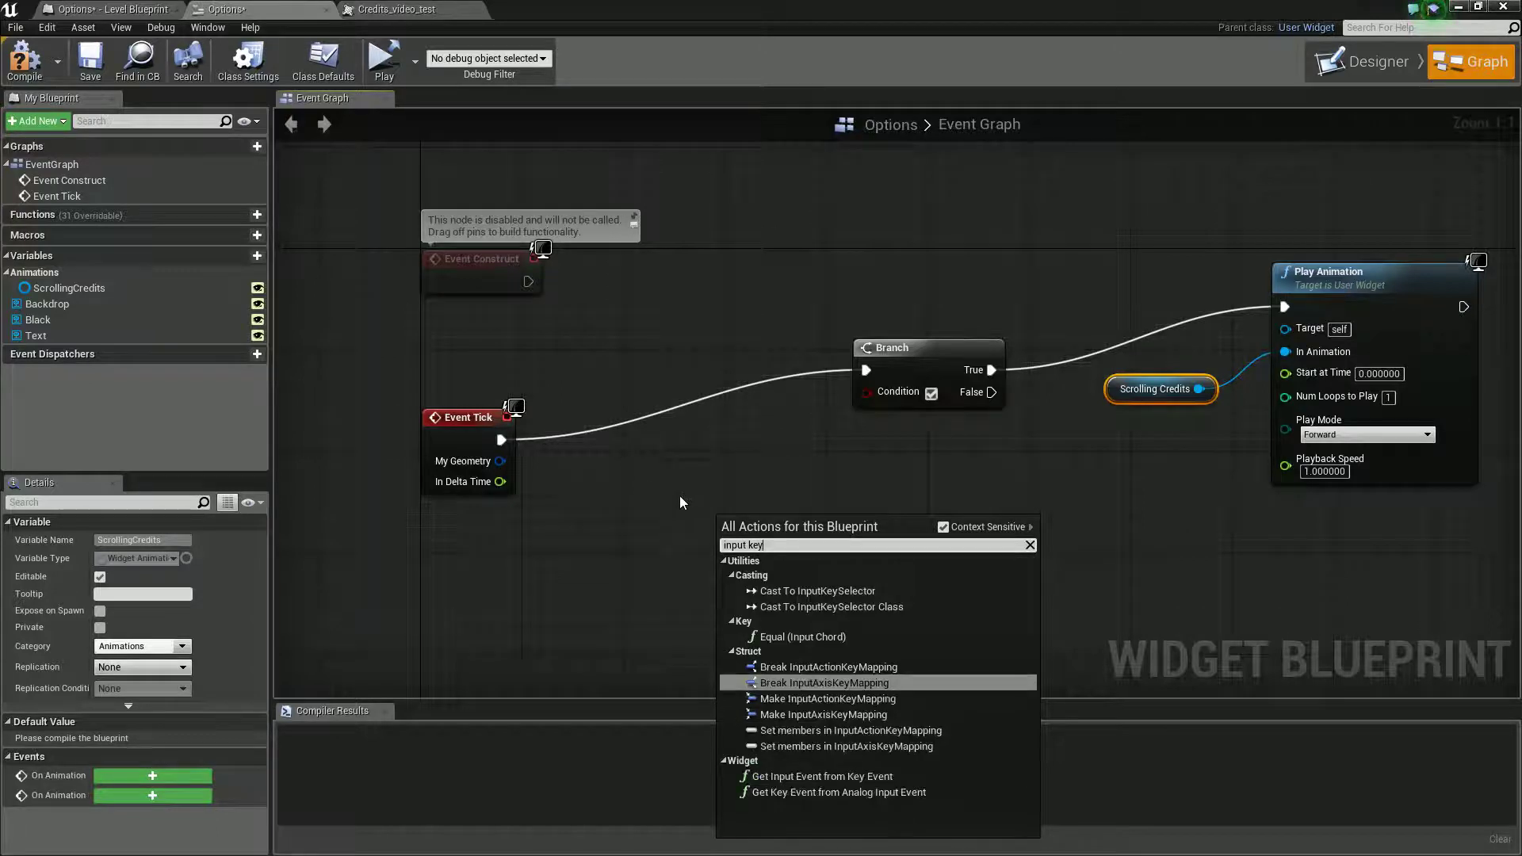
click(682, 503)
key(ctrl+v)
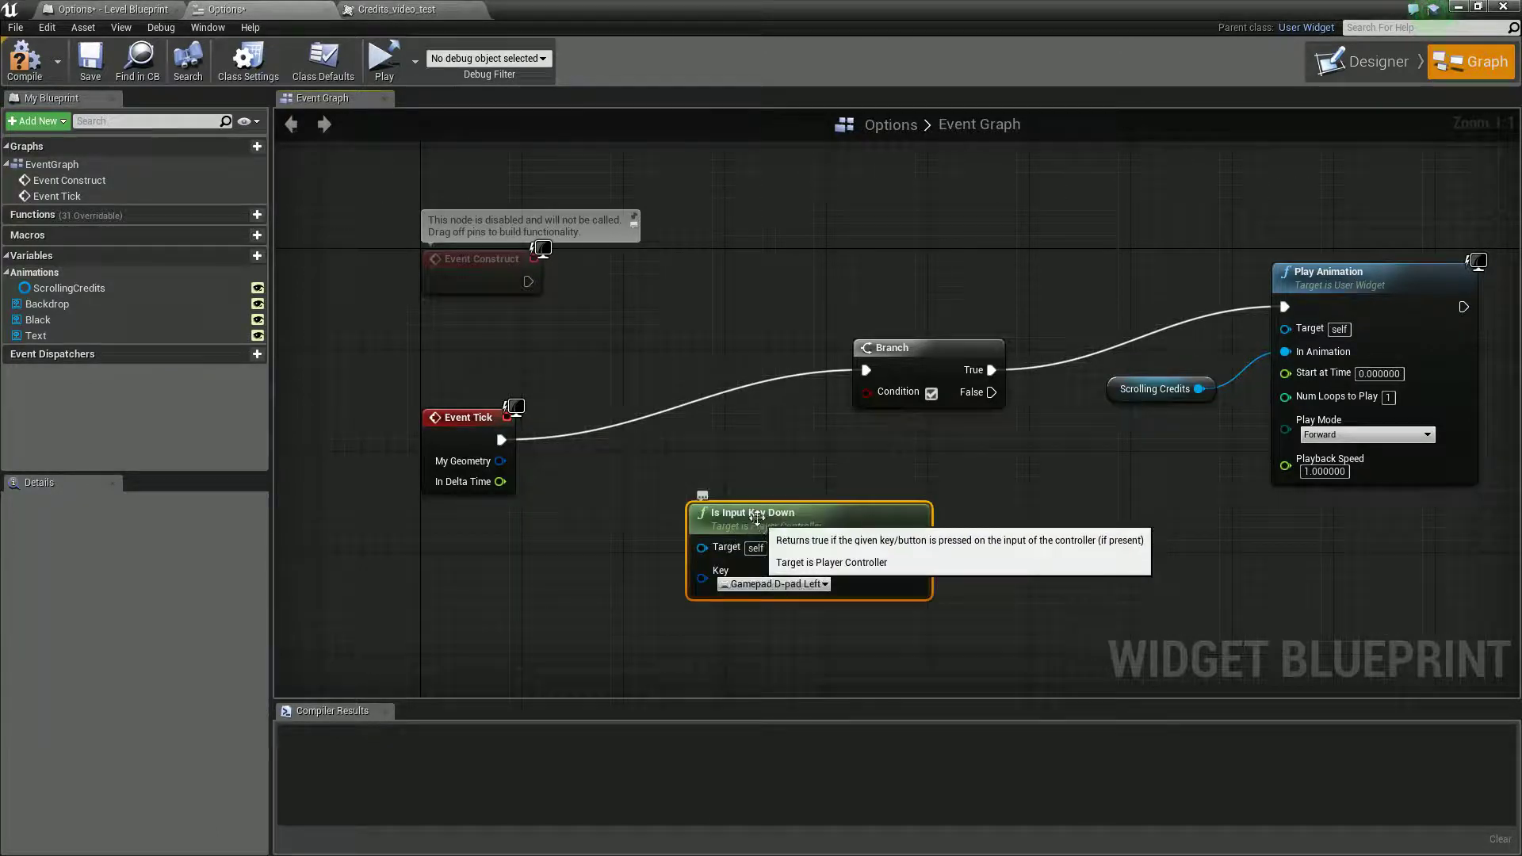
right_click(574, 599)
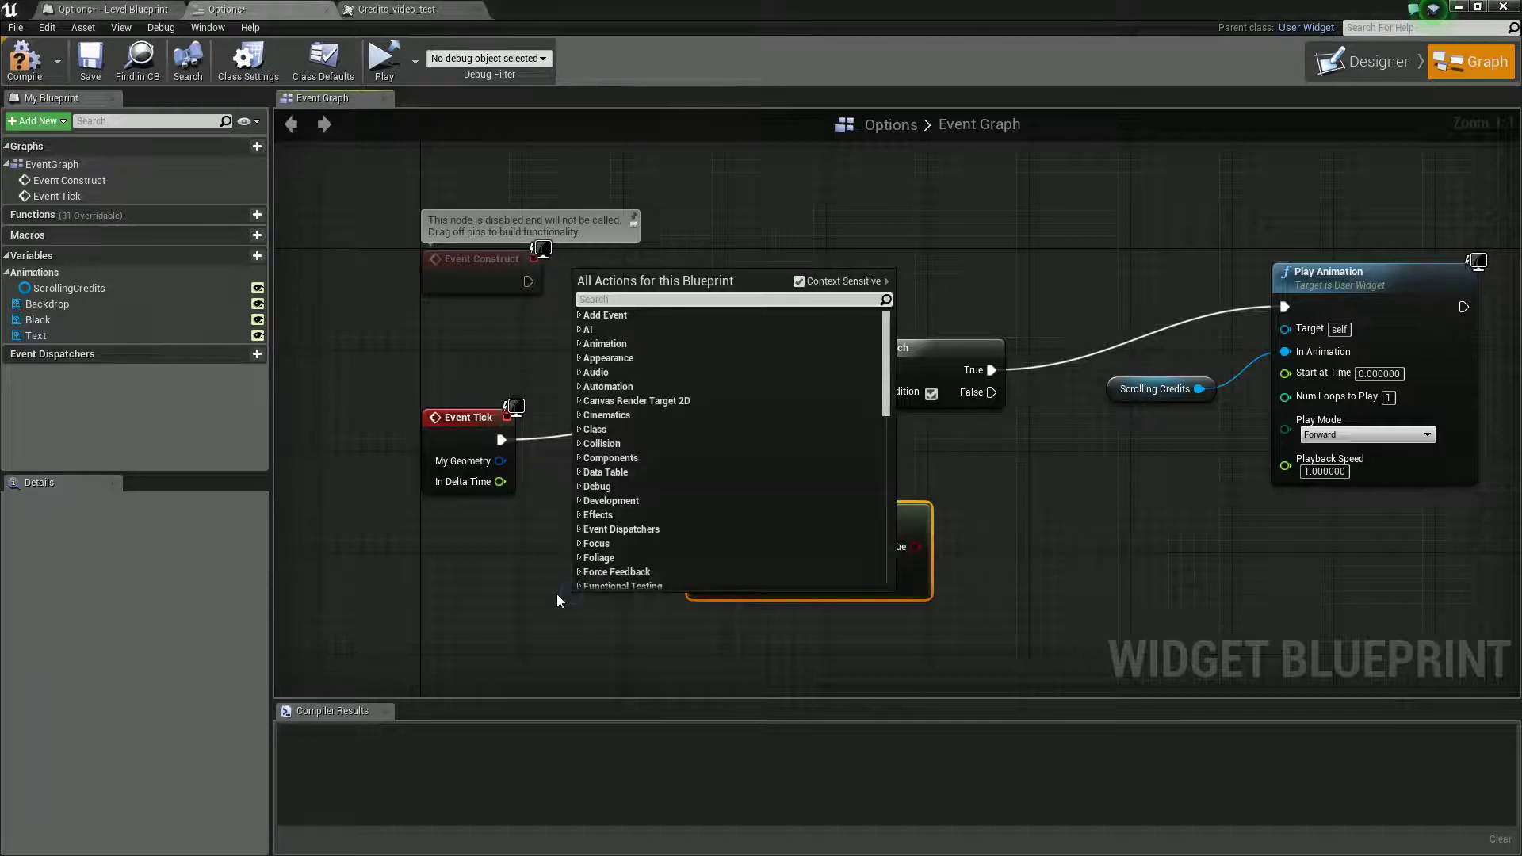
text(player)
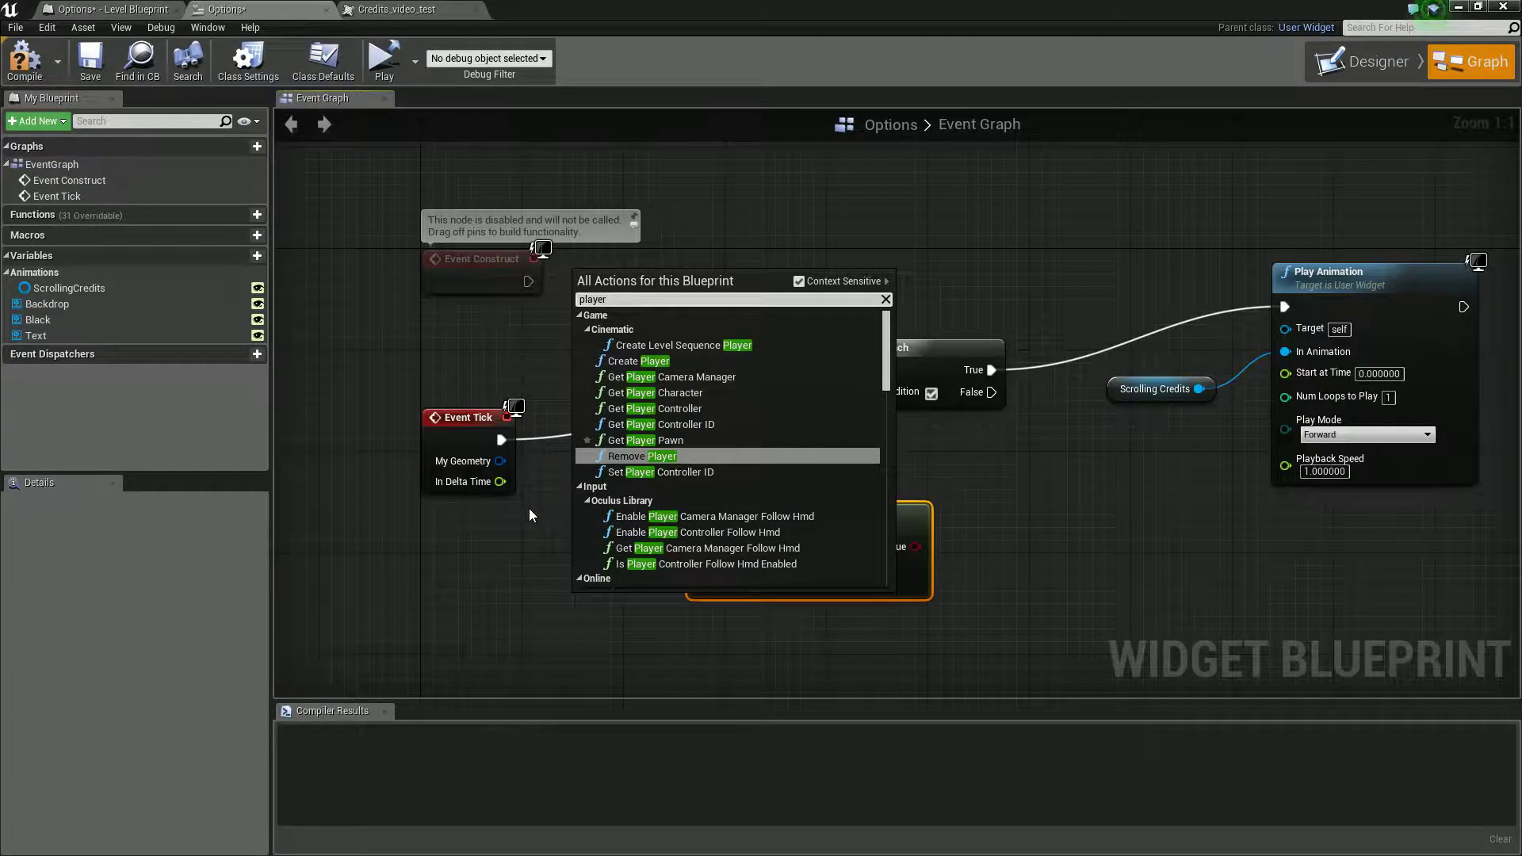
Wire Get Player Controller into Is Input Key Down's Target and set Key to Gamepad D-pad Down.
text(contr)
key(Return)
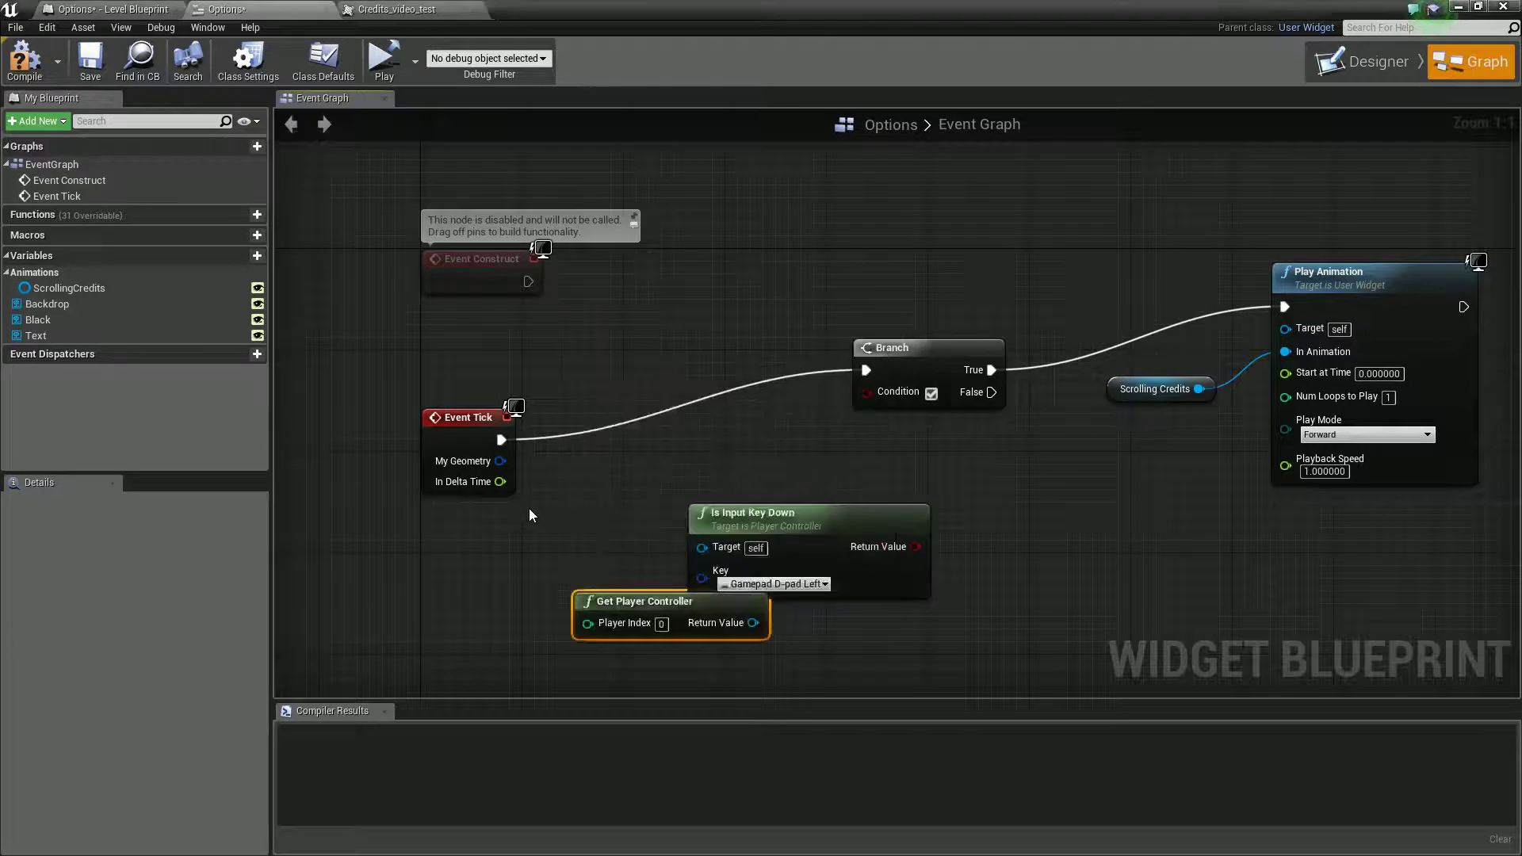
drag(649, 618, 485, 603)
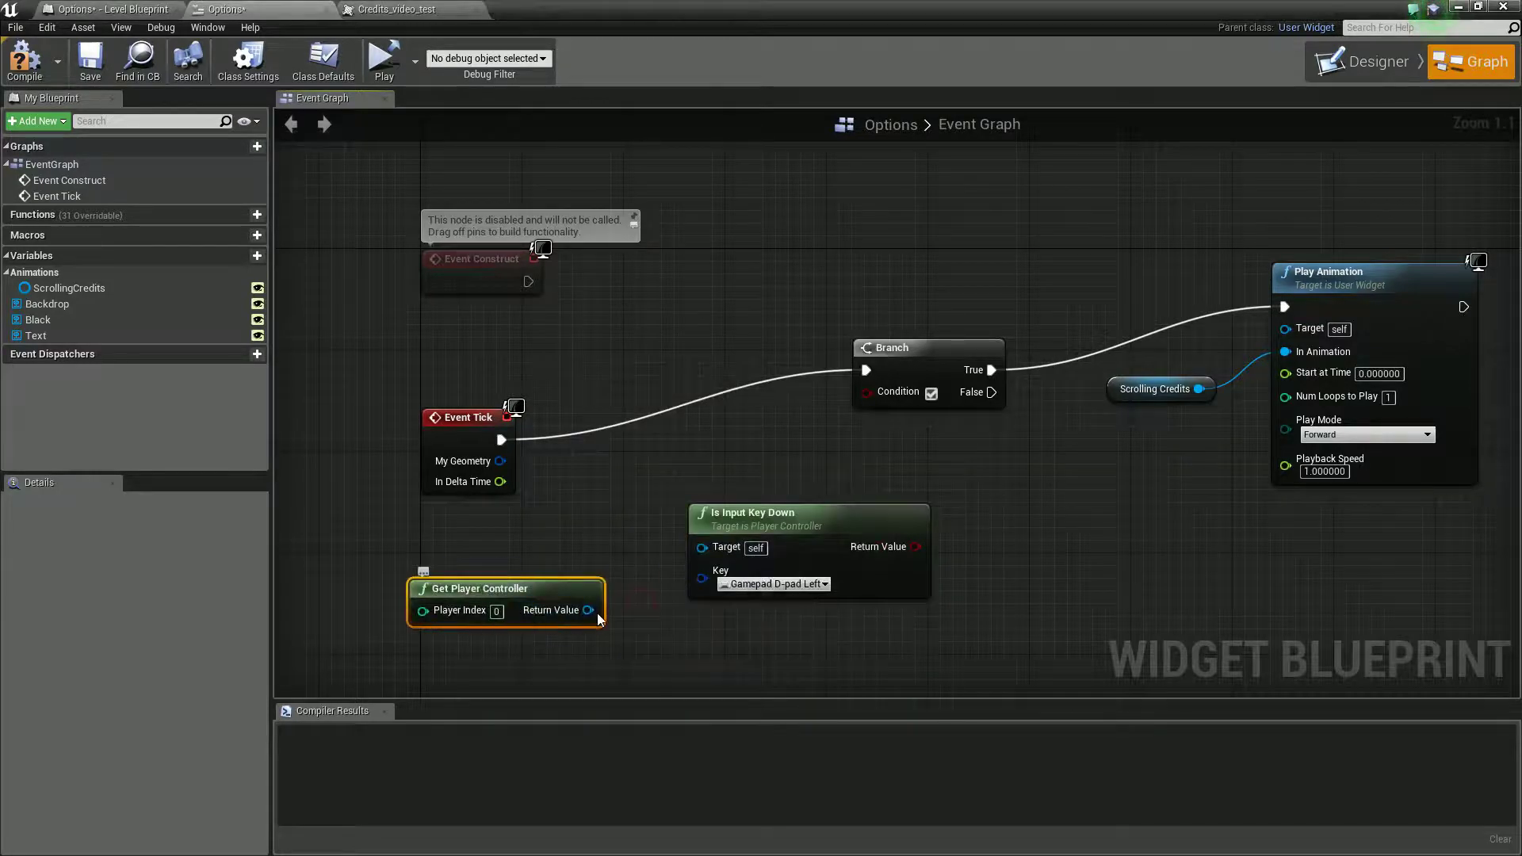
drag(588, 609, 703, 547)
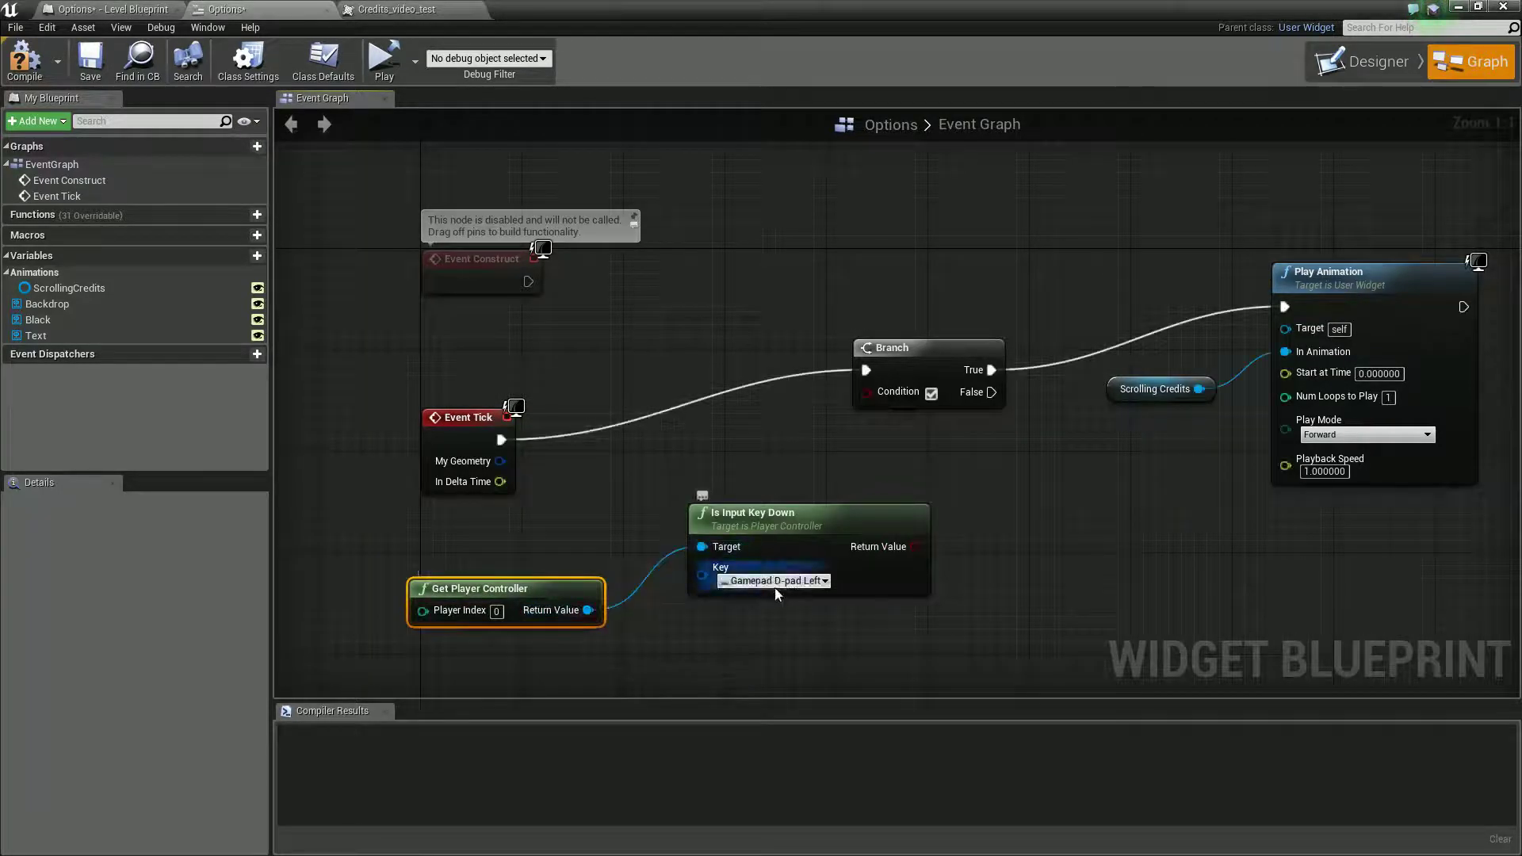
click(773, 584)
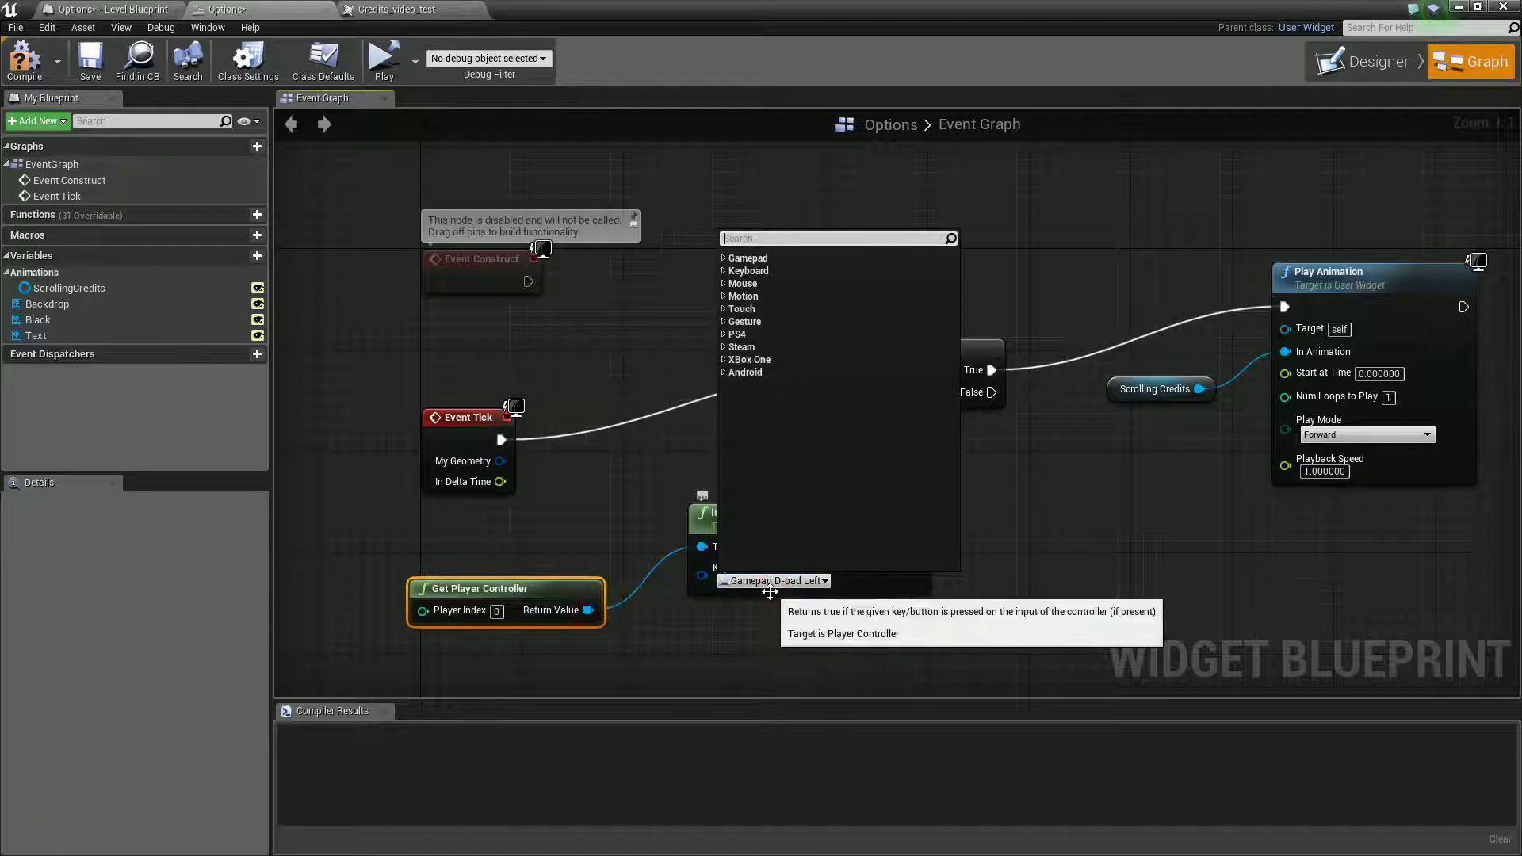
text(down)
key(Return)
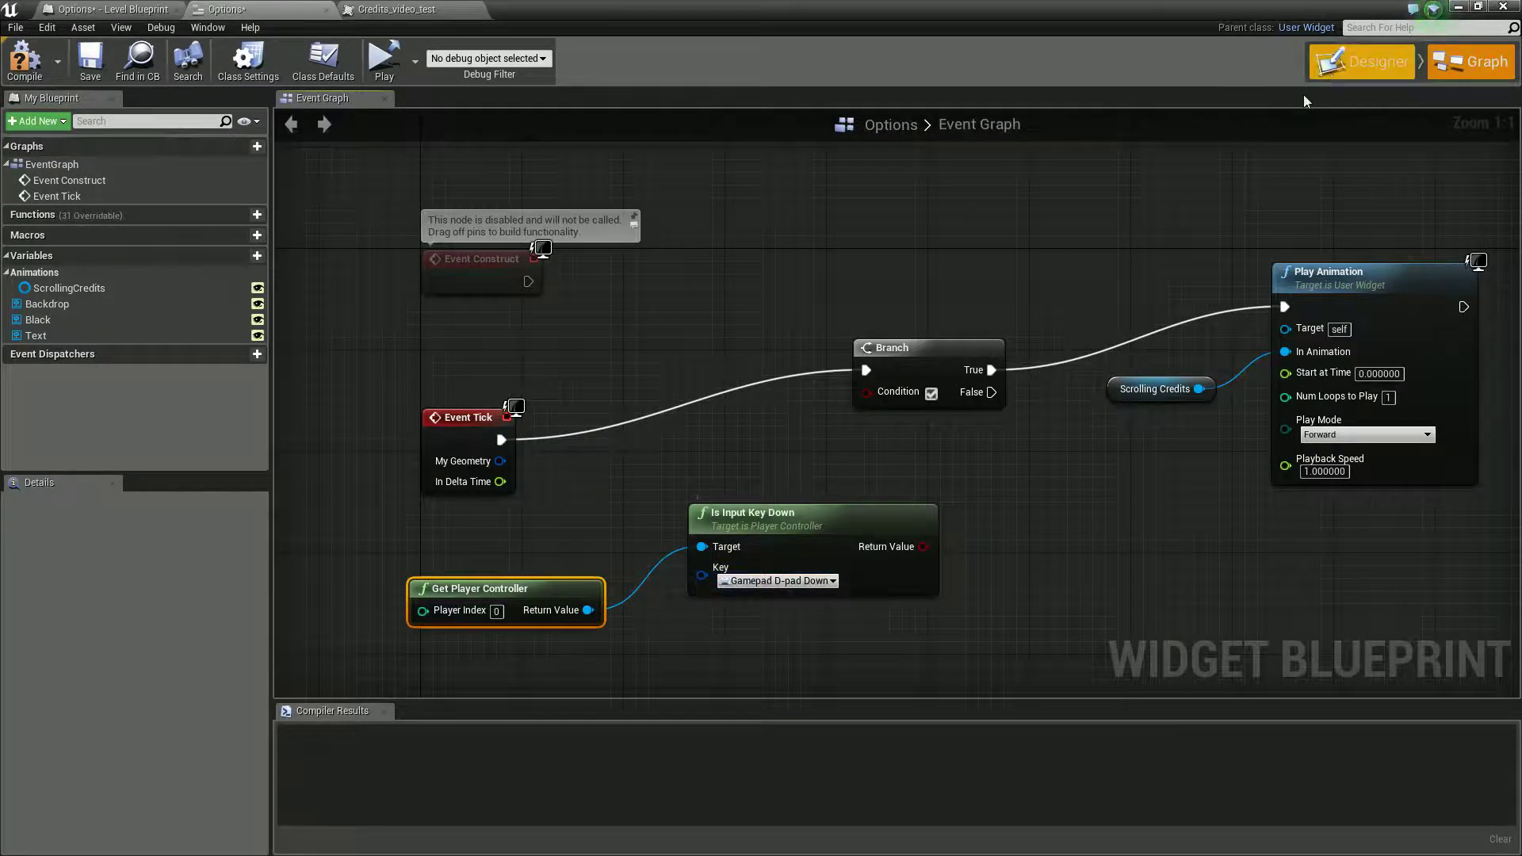
Feed Is Input Key Down's Return Value into the Branch Condition and compile.
click(1348, 67)
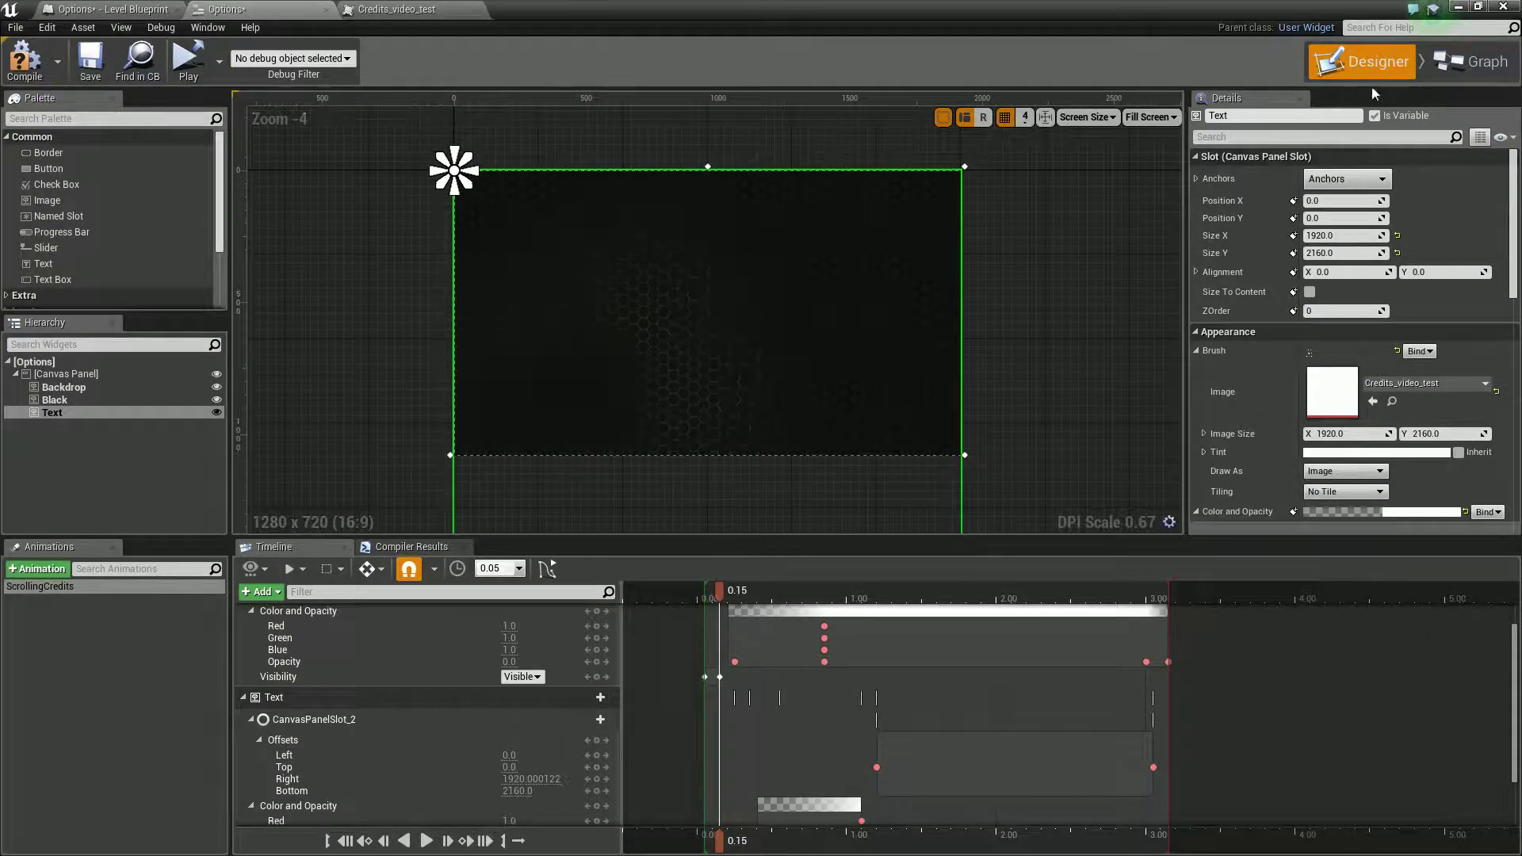
click(1467, 59)
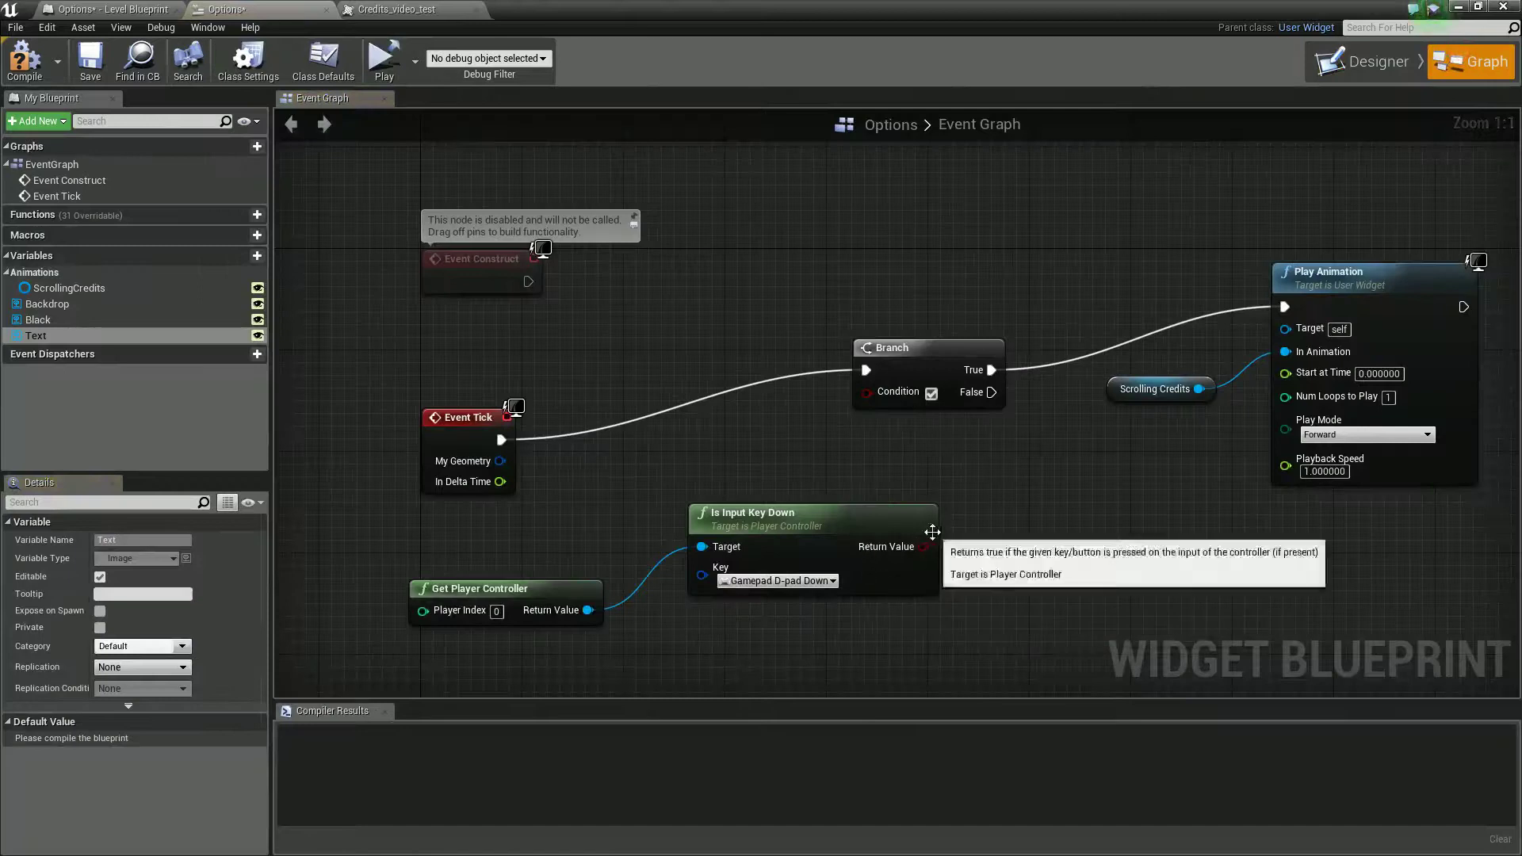
drag(924, 546, 872, 394)
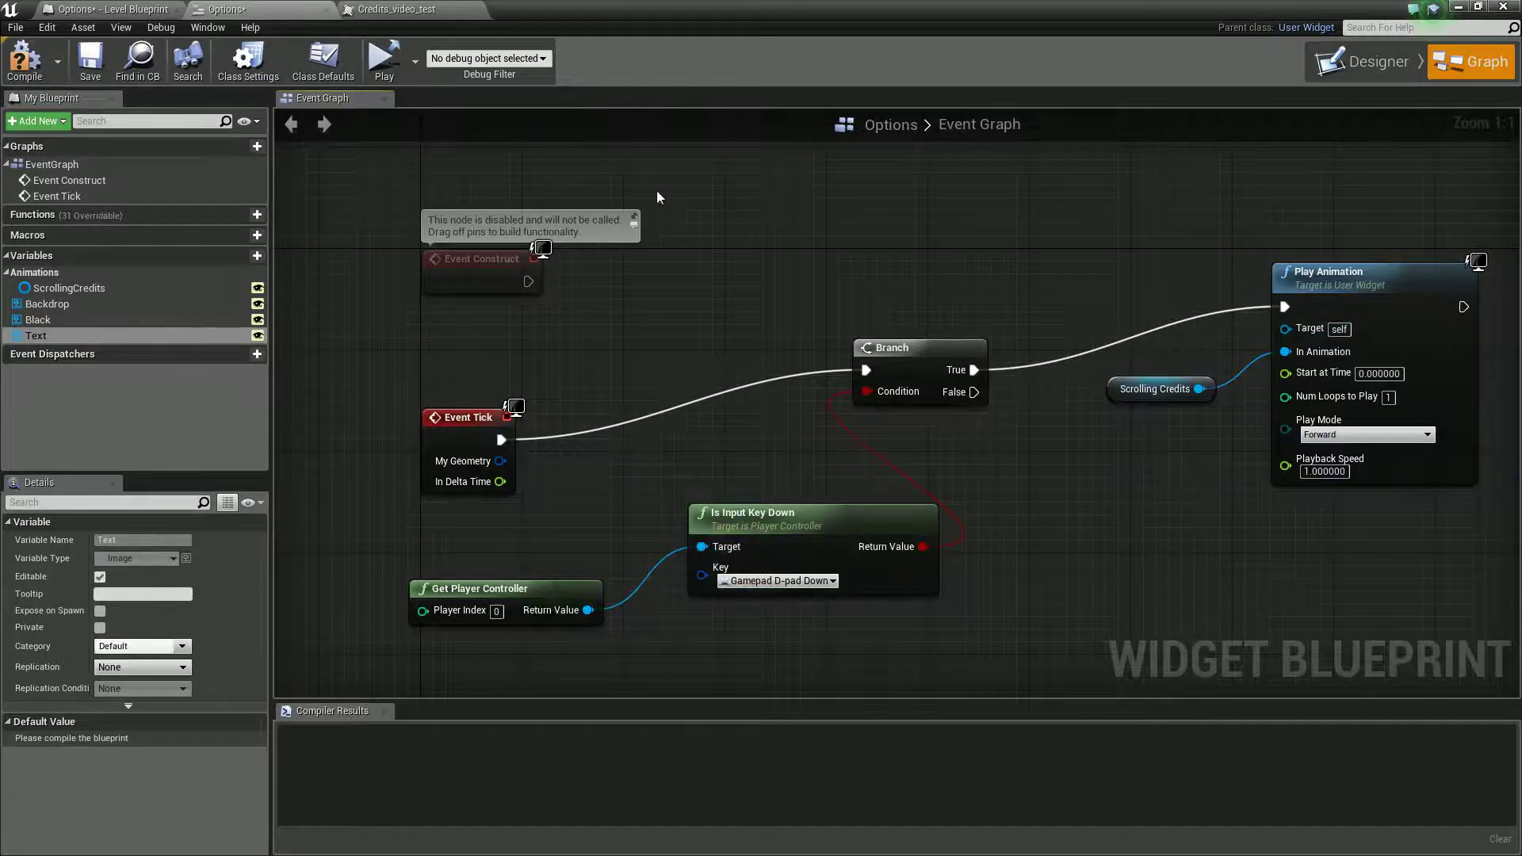
click(25, 59)
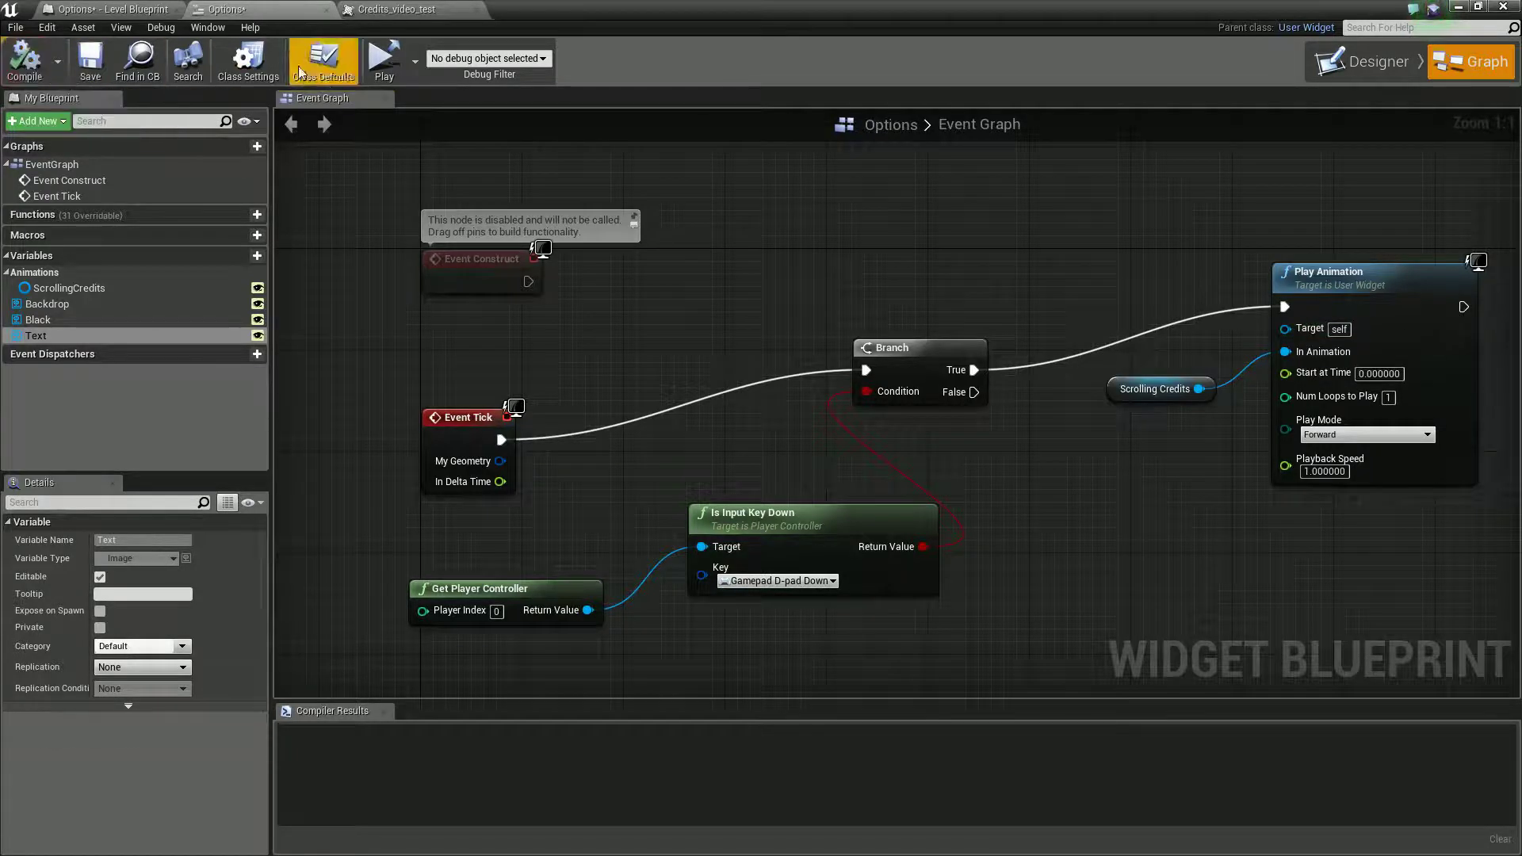
Play the game, saving the Options widget via Save Selected, then stop the test with Esc.
click(384, 60)
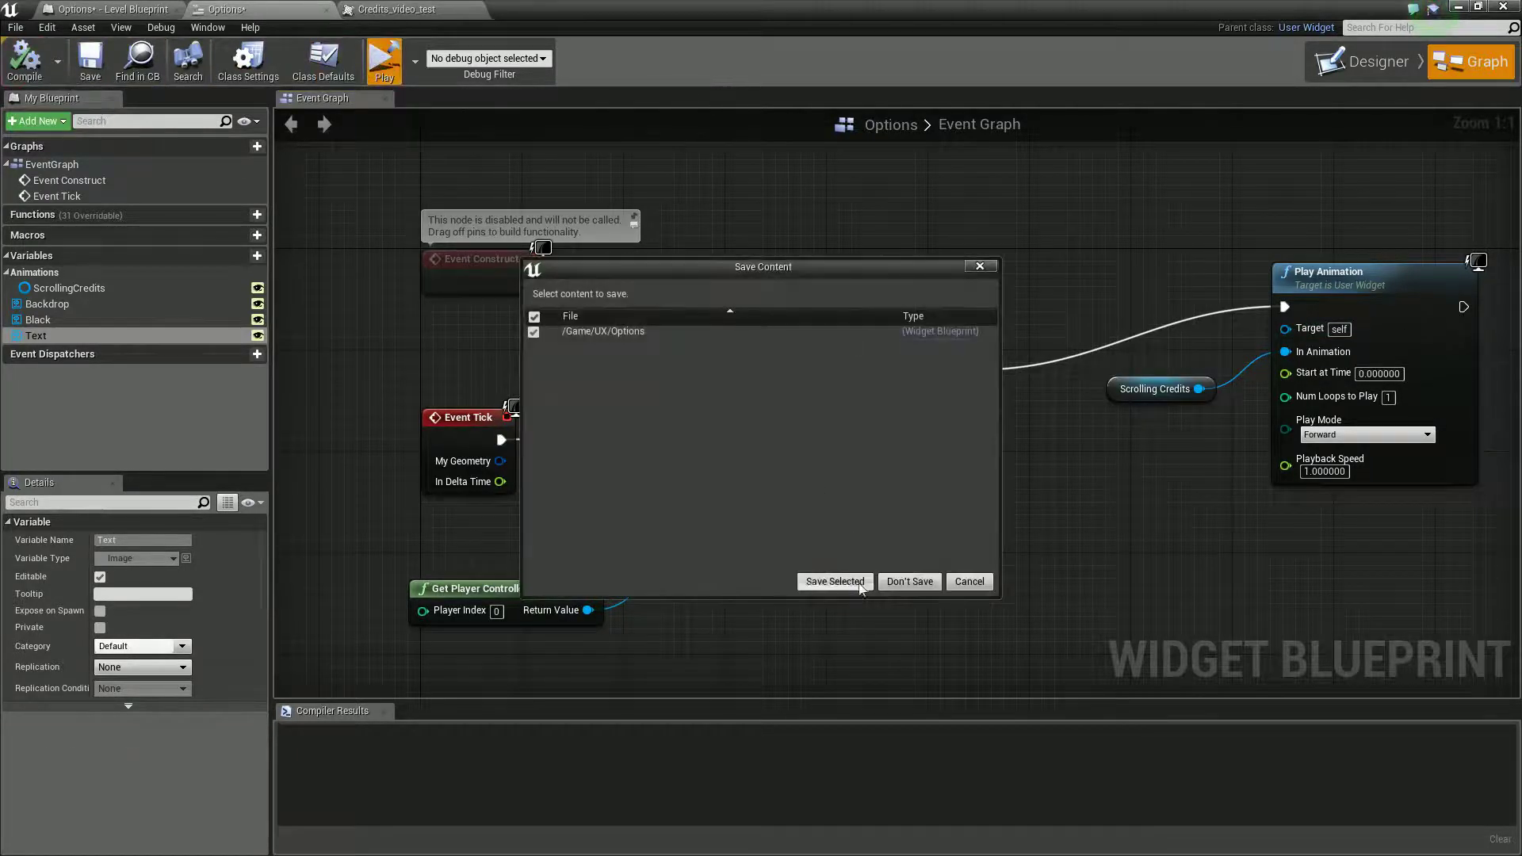
click(834, 581)
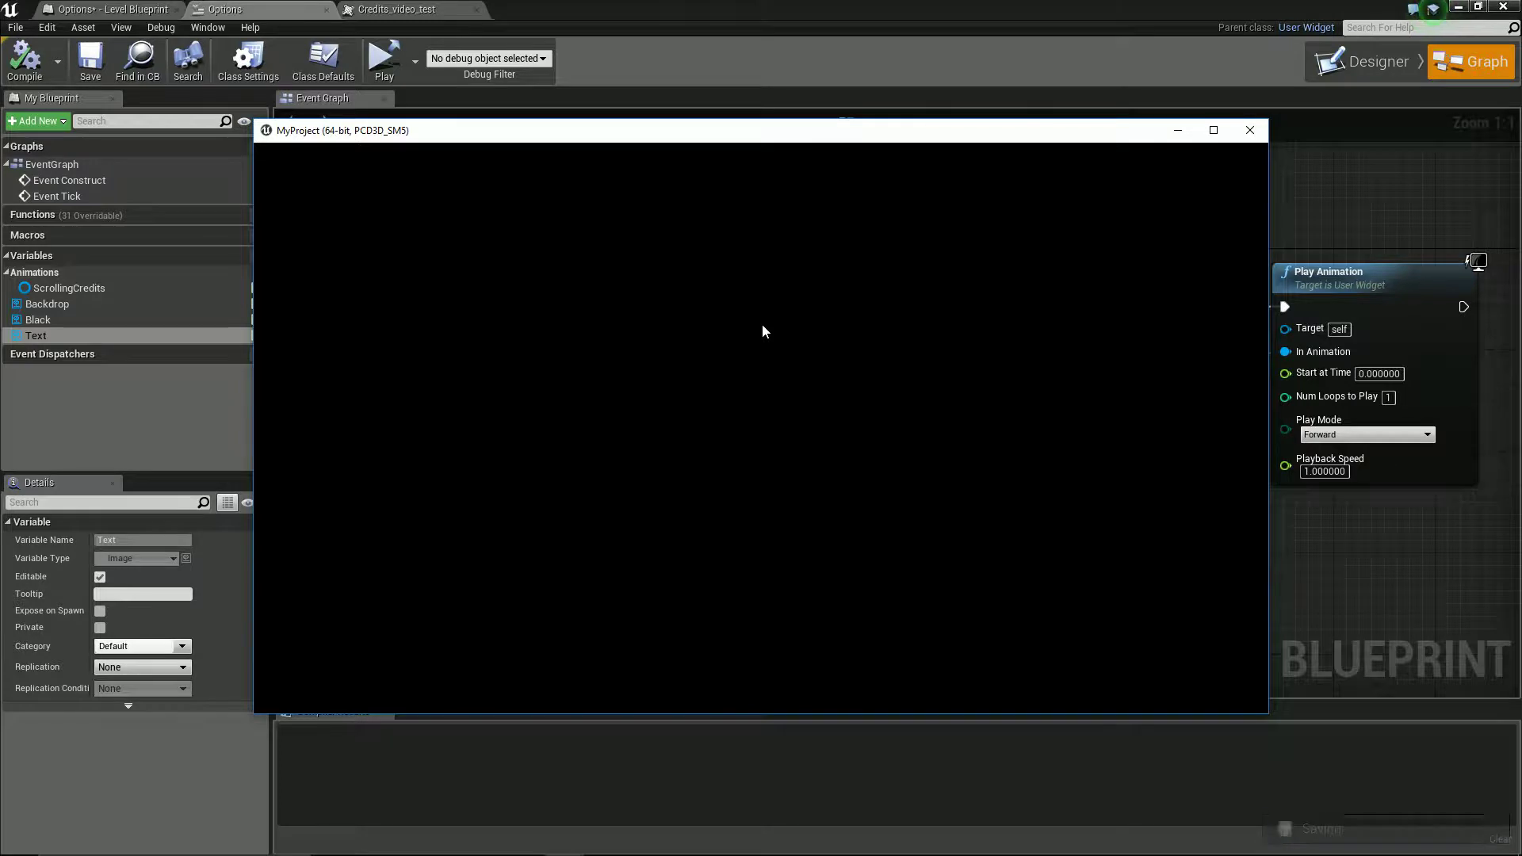
key(Escape)
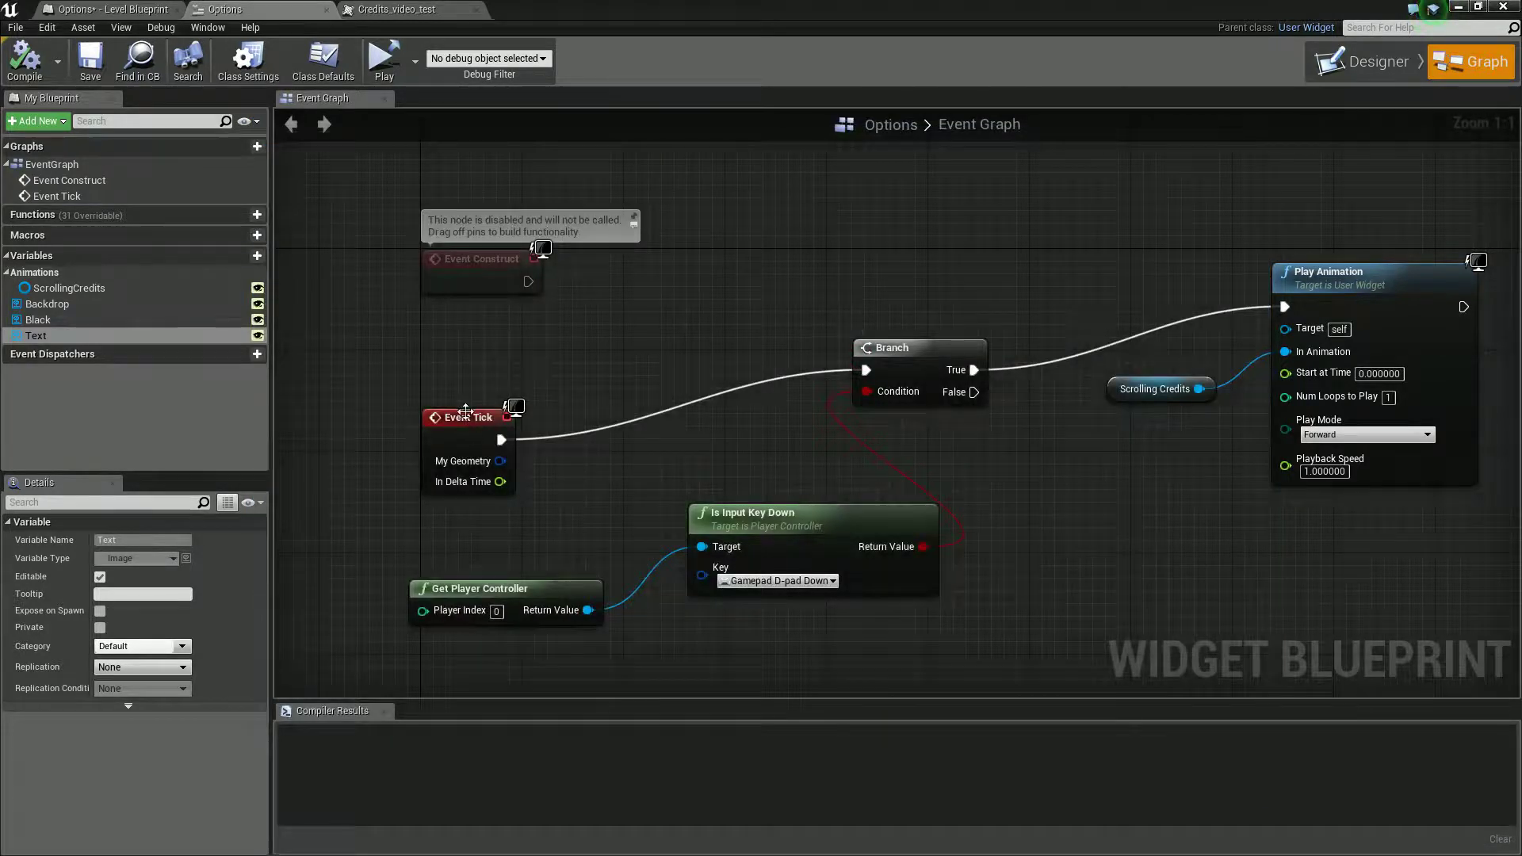
Change Is Input Key Down's key to the keyboard Down arrow and return to the Designer.
click(775, 582)
text(down)
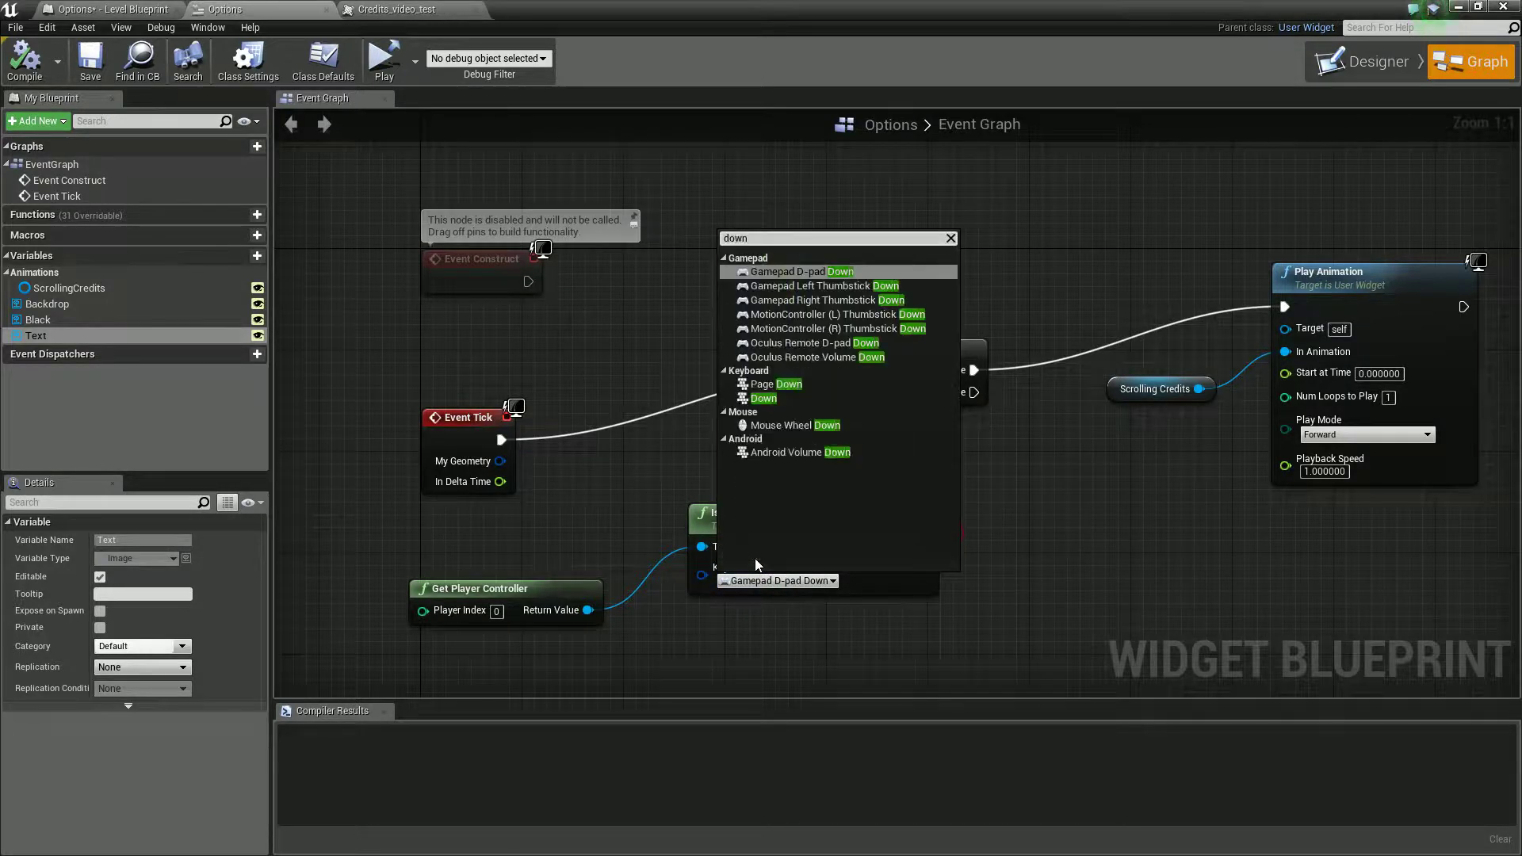
click(763, 398)
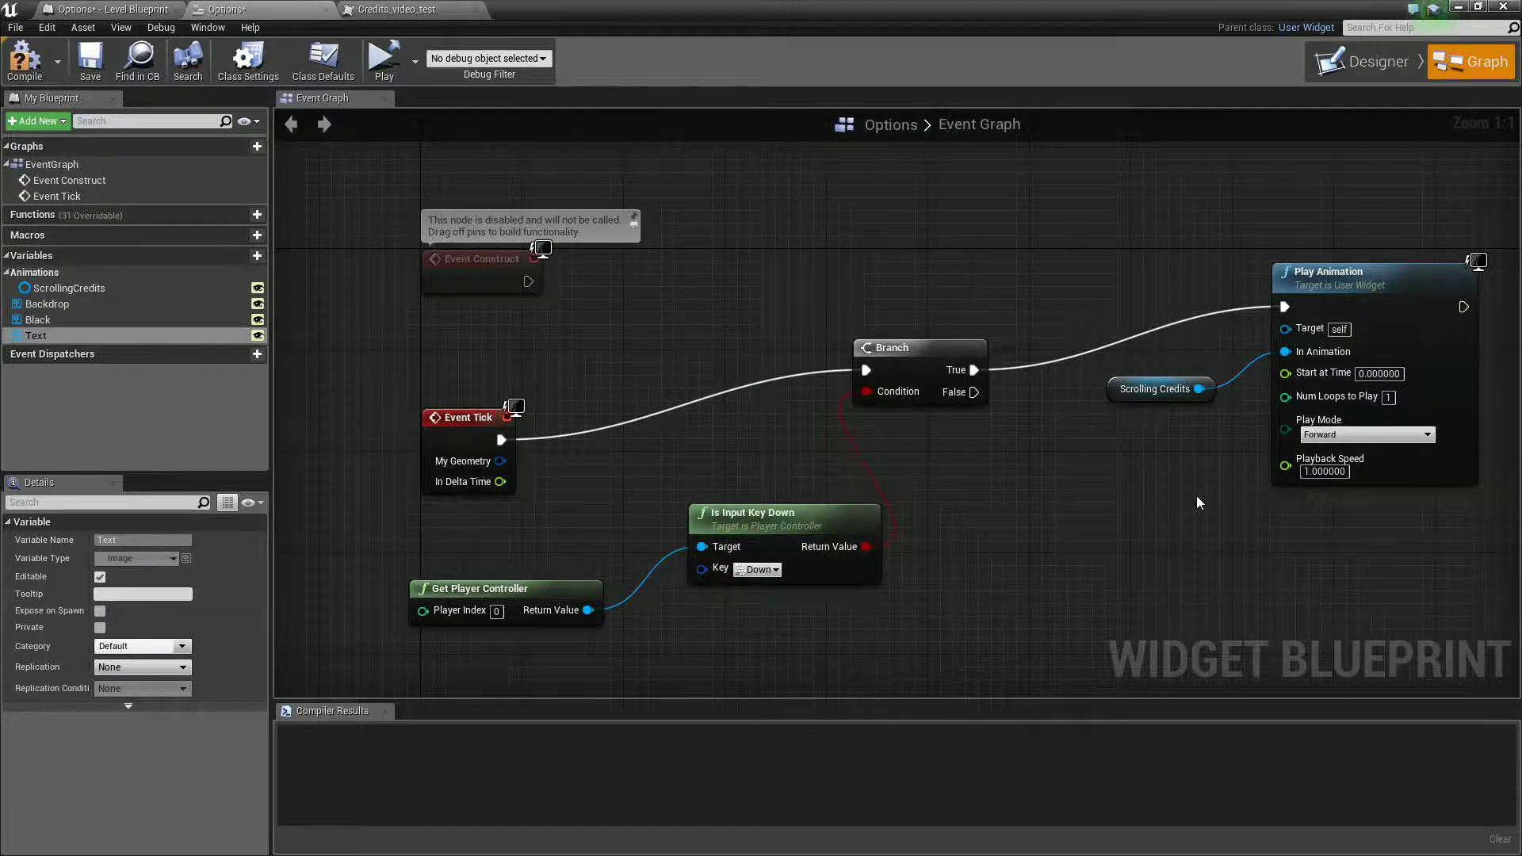
click(1363, 62)
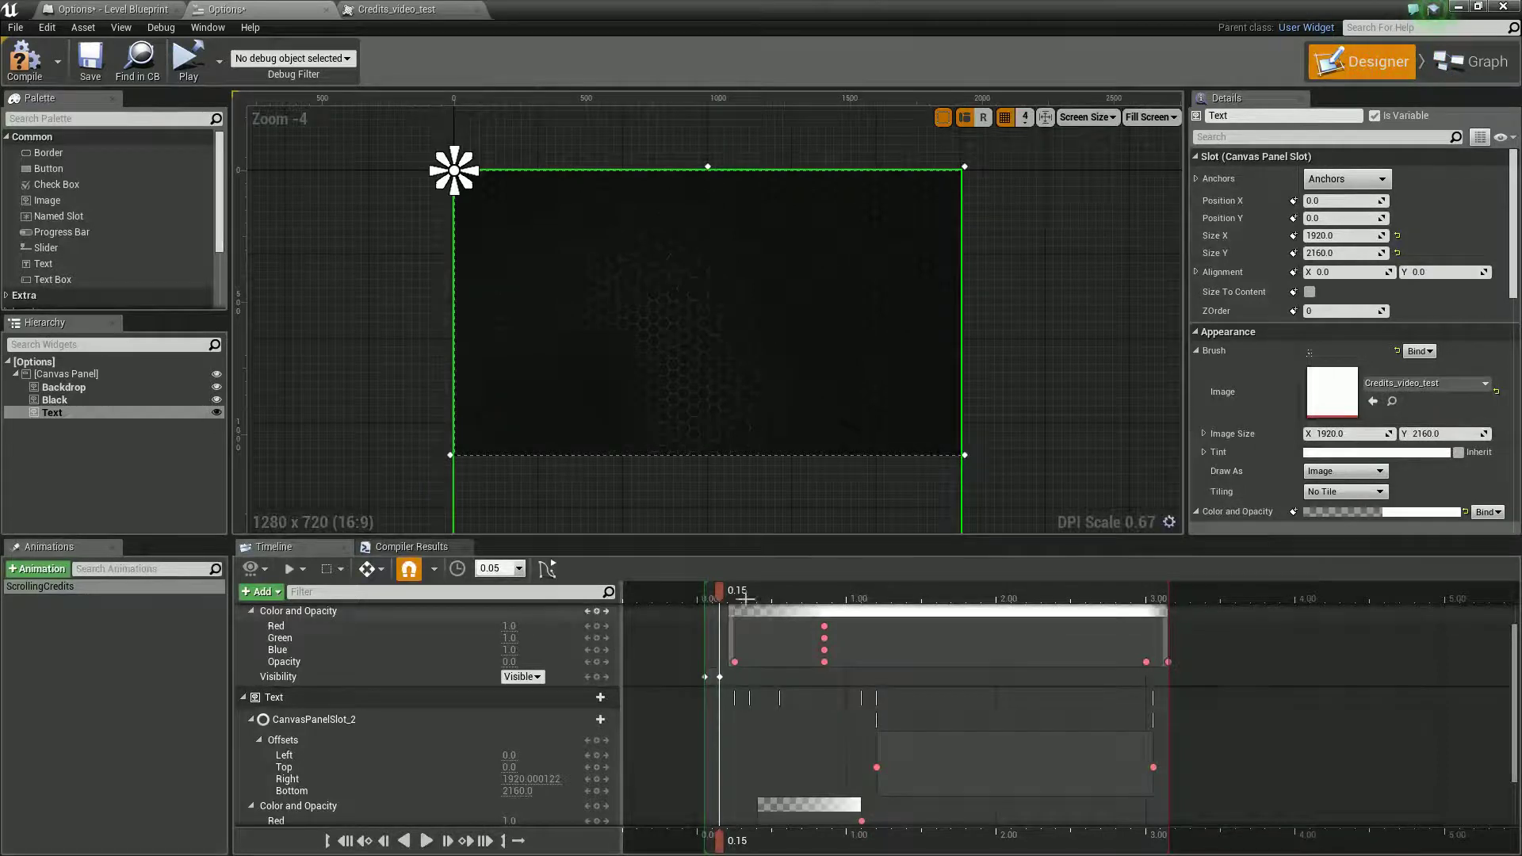
Reset the ScrollingCredits playhead to the start of the animation.
click(701, 596)
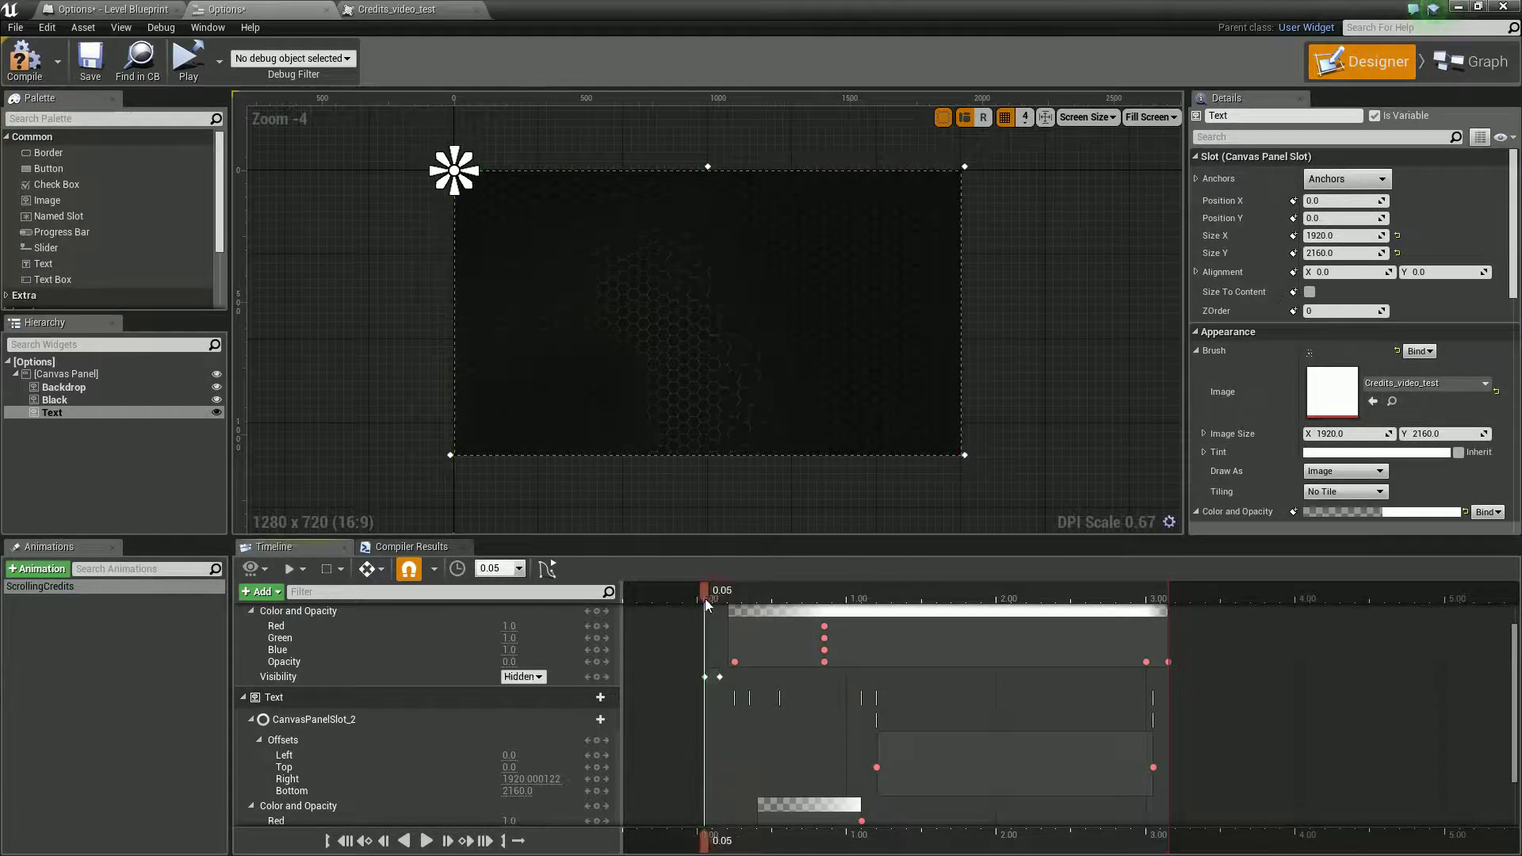
drag(697, 597, 1190, 636)
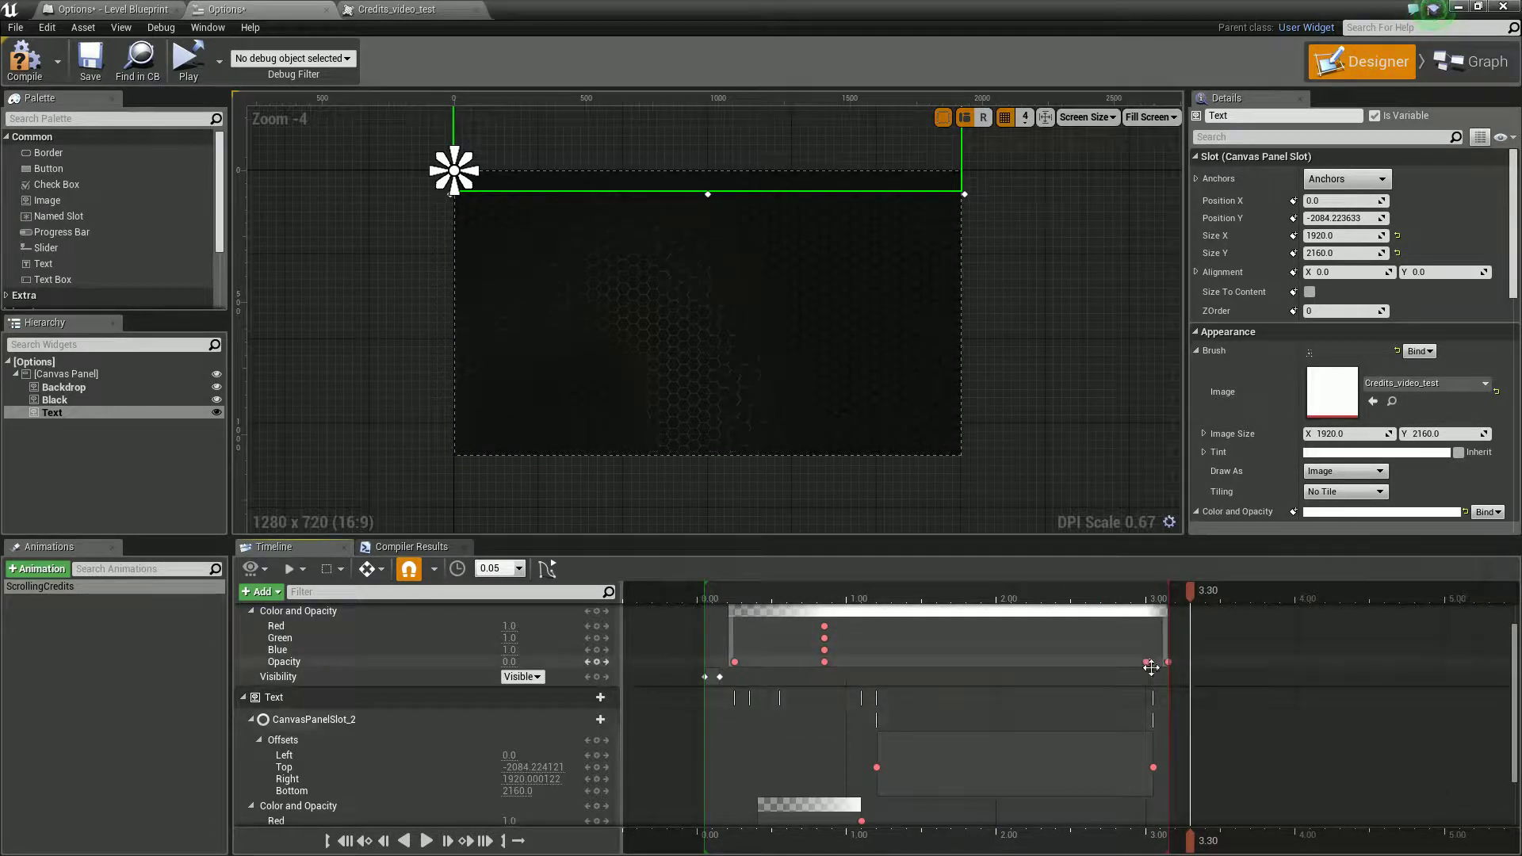
scroll(415, 687, up, 1)
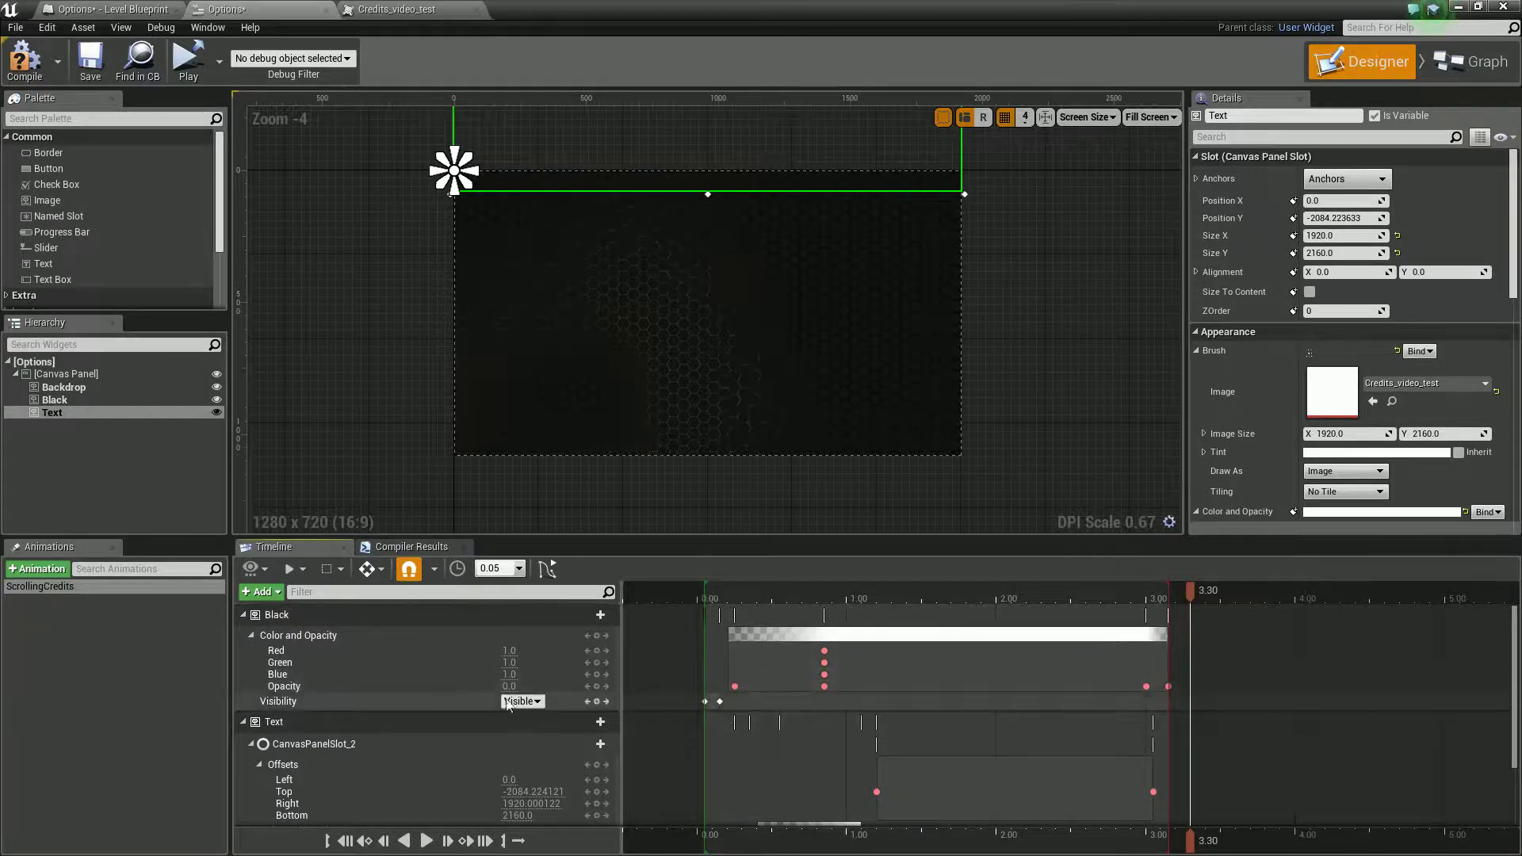
scroll(1277, 427, down, 5)
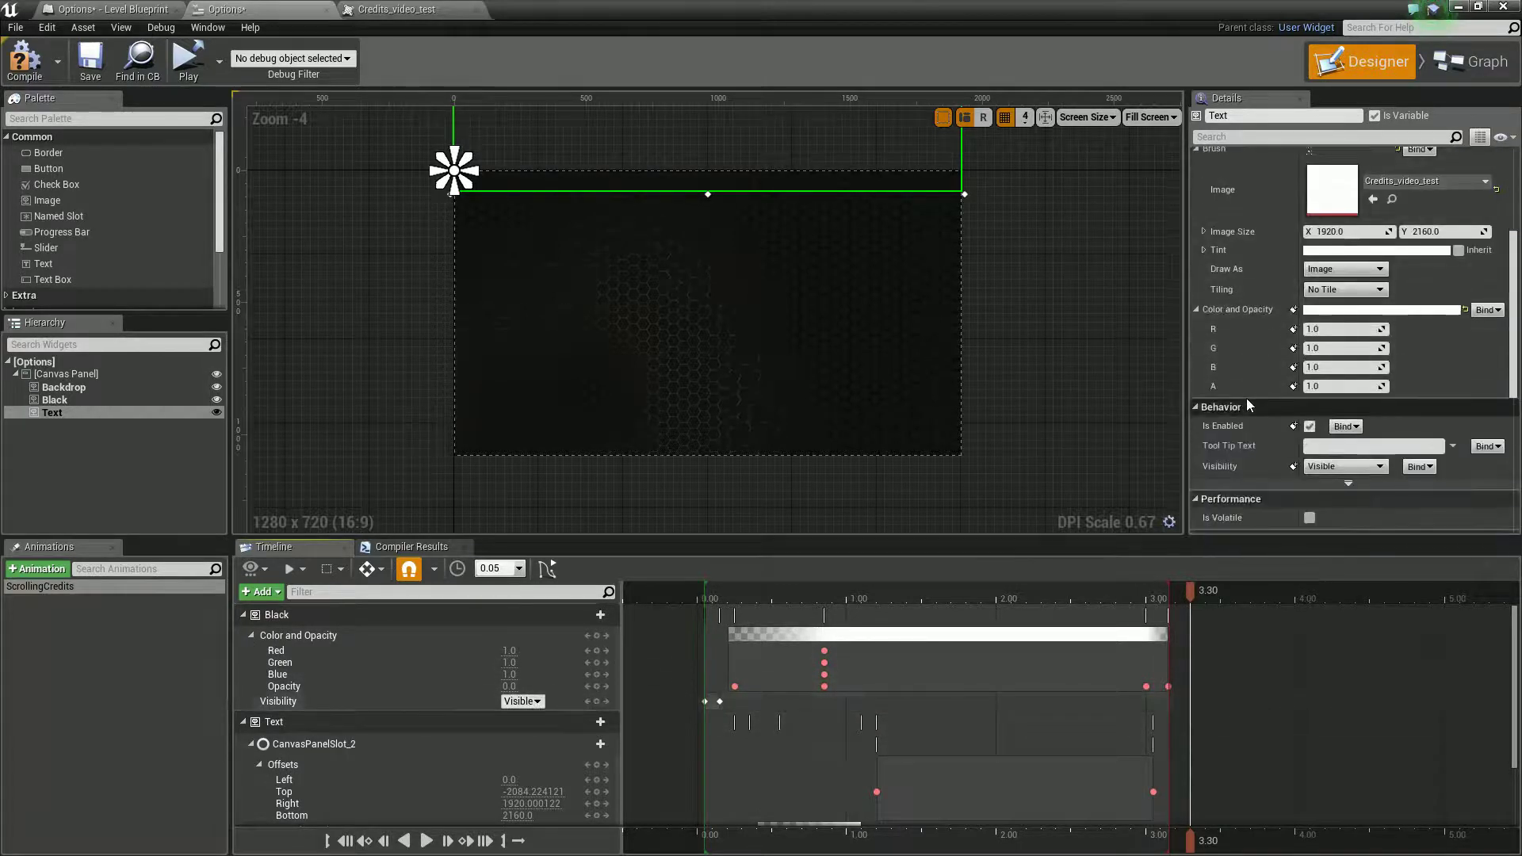
Set the Text widget's Visibility to Hidden and its alpha to 0, then compile.
click(1320, 466)
click(1319, 479)
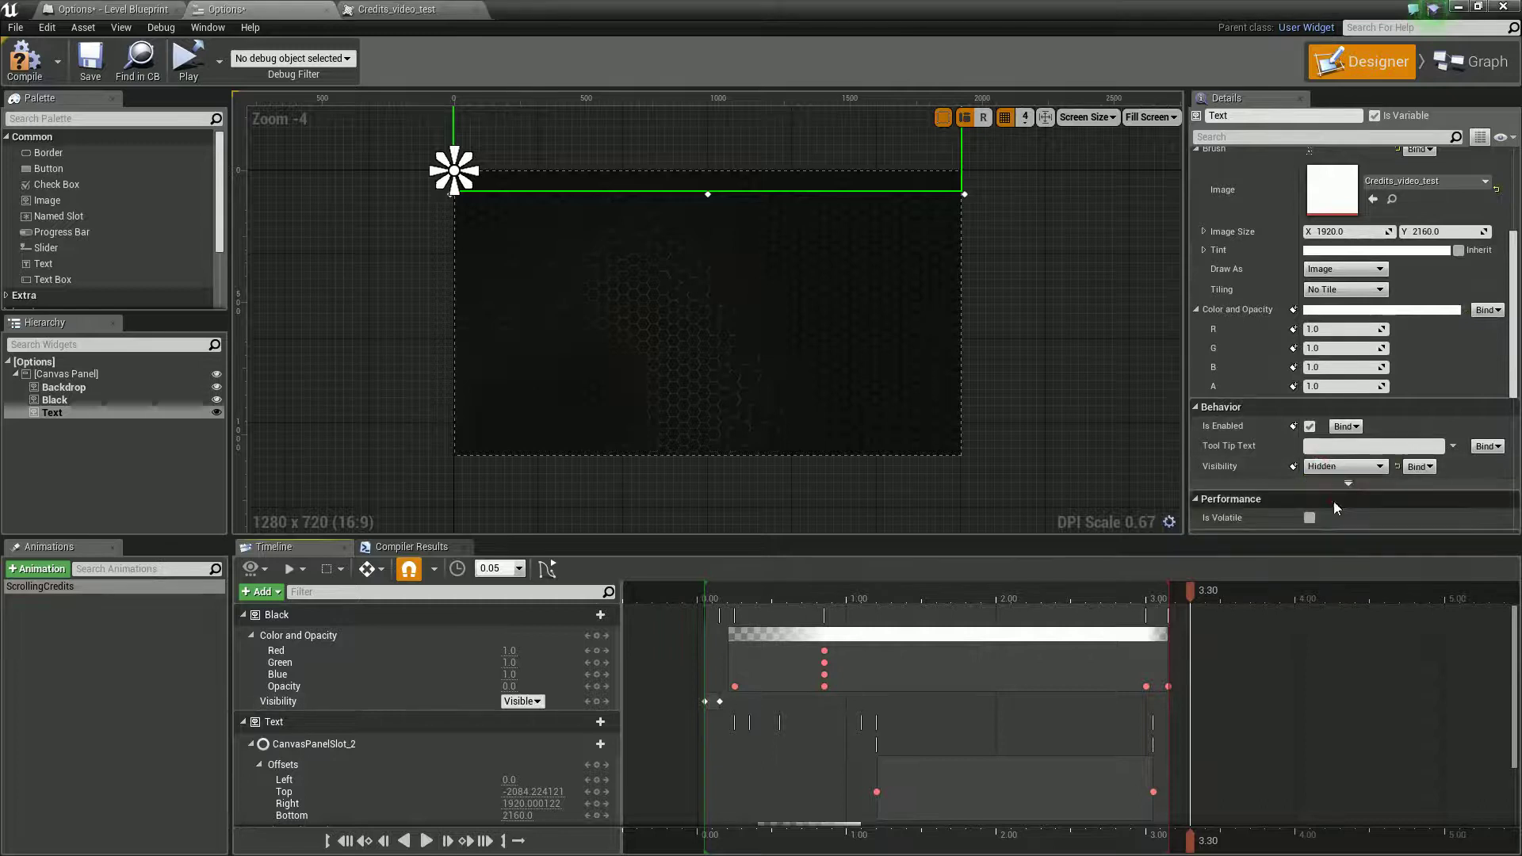
scroll(1232, 414, up, 2)
scroll(1232, 414, up, 2)
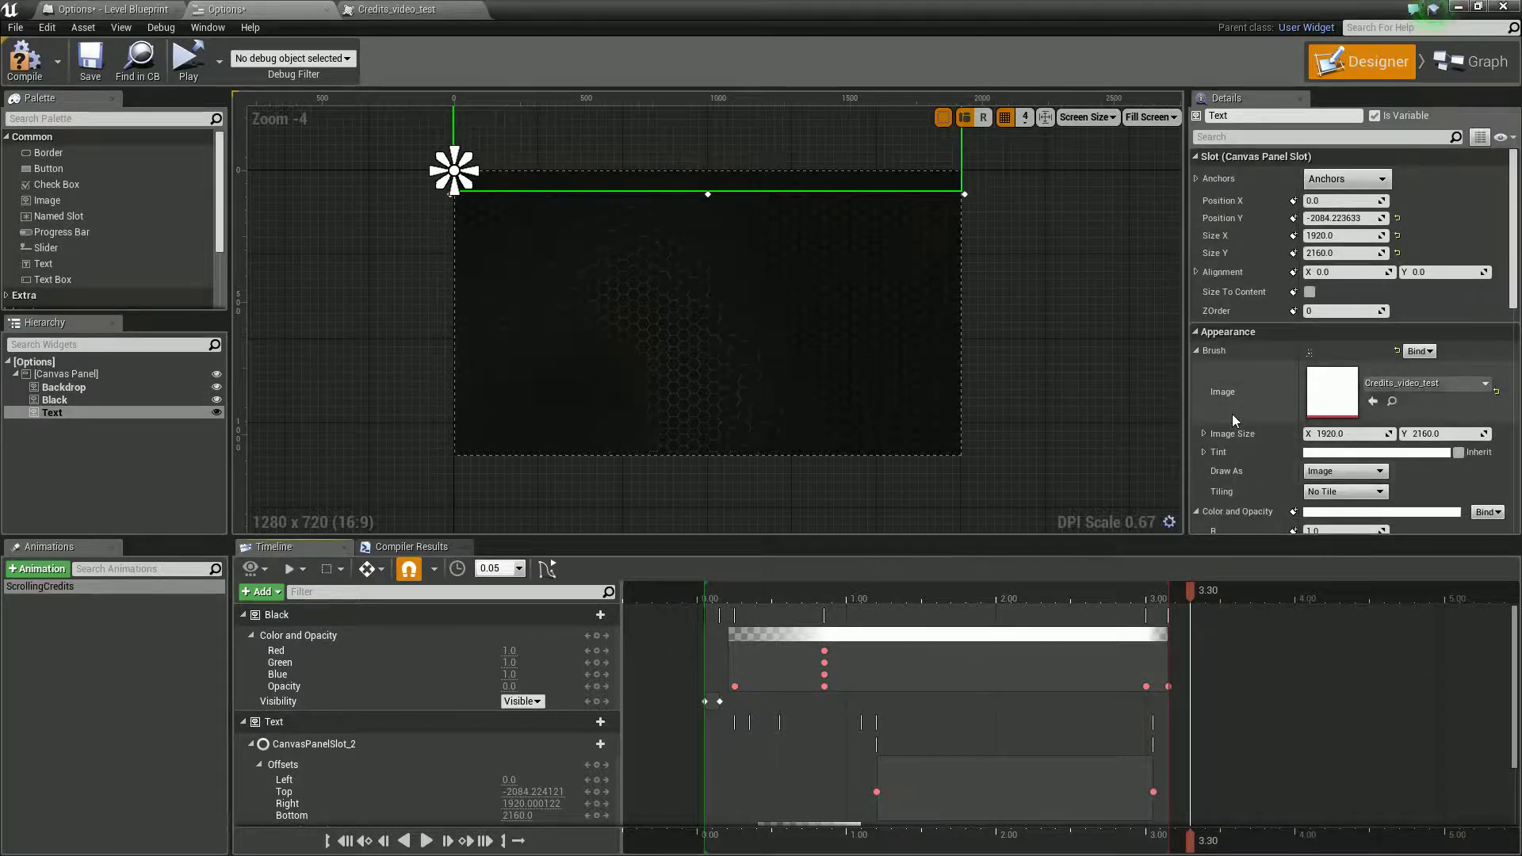
scroll(1232, 414, down, 3)
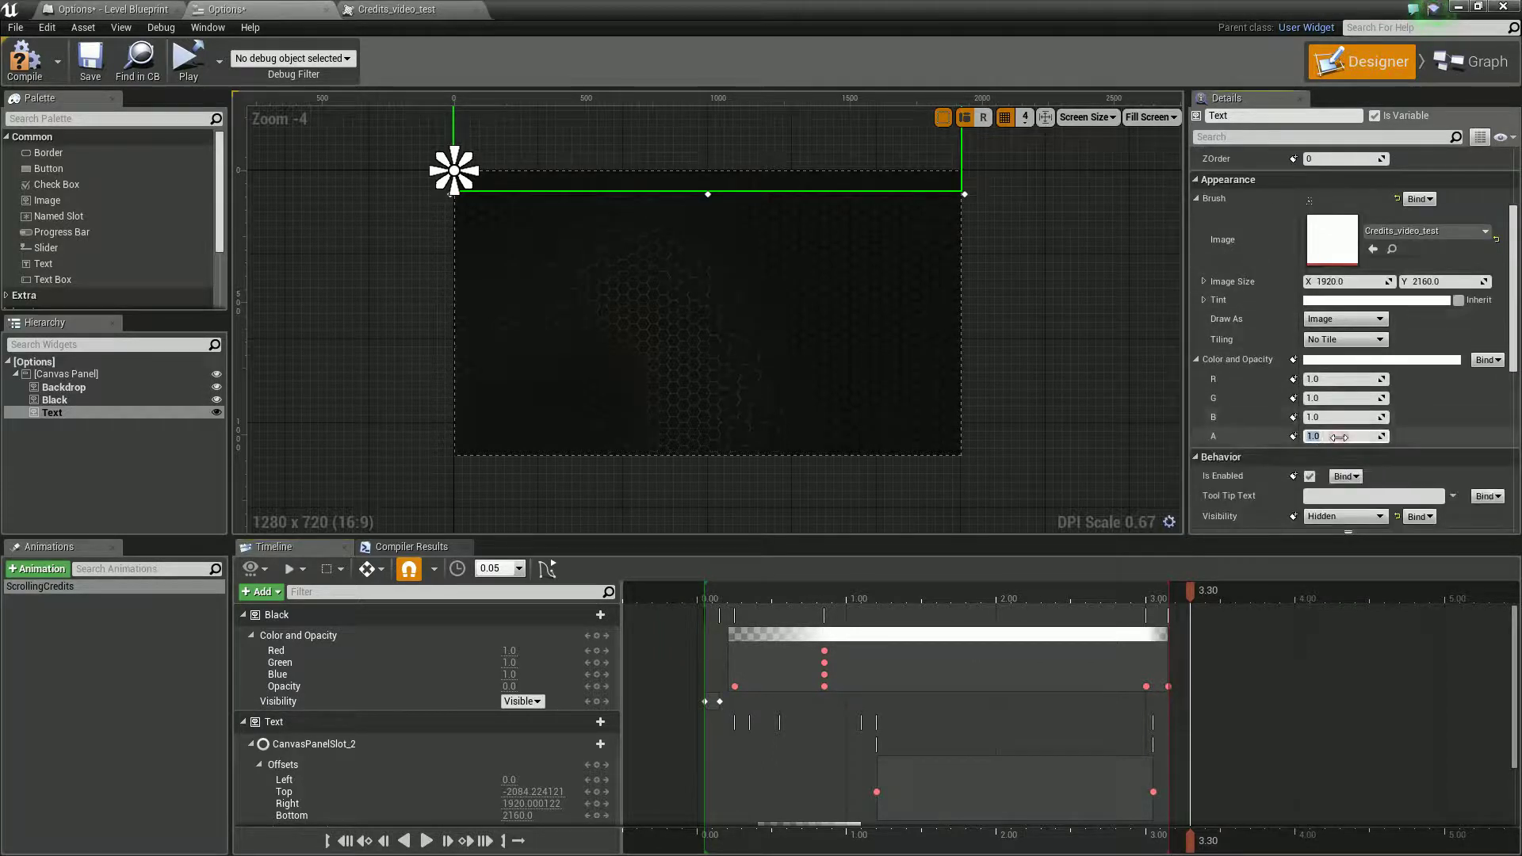
text(0)
key(Return)
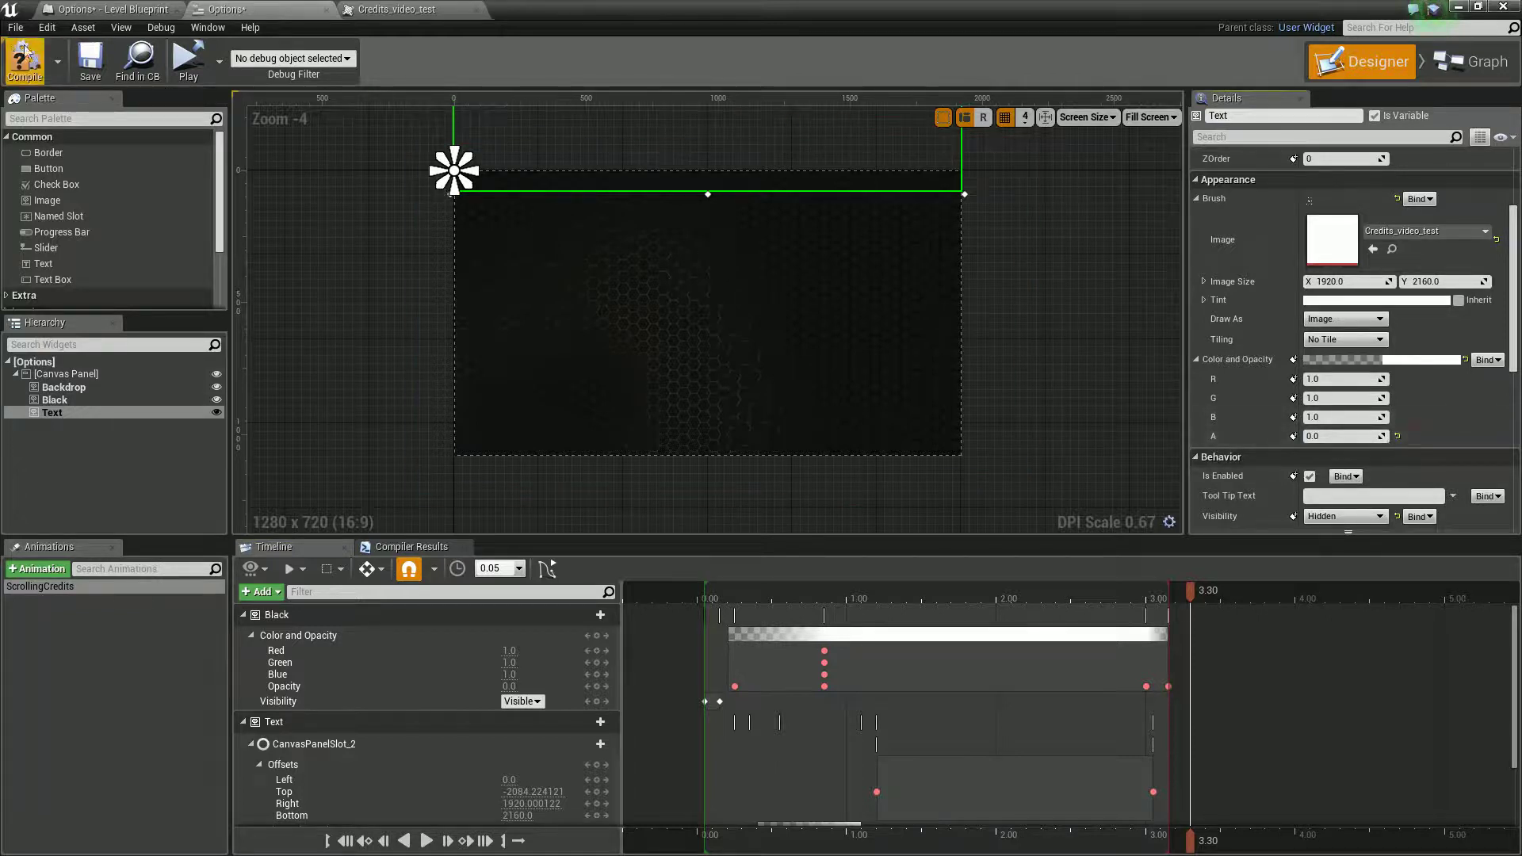
click(25, 57)
Save the Options widget via Save Selected, watch the credits scroll and fade, then exit with Esc.
click(187, 60)
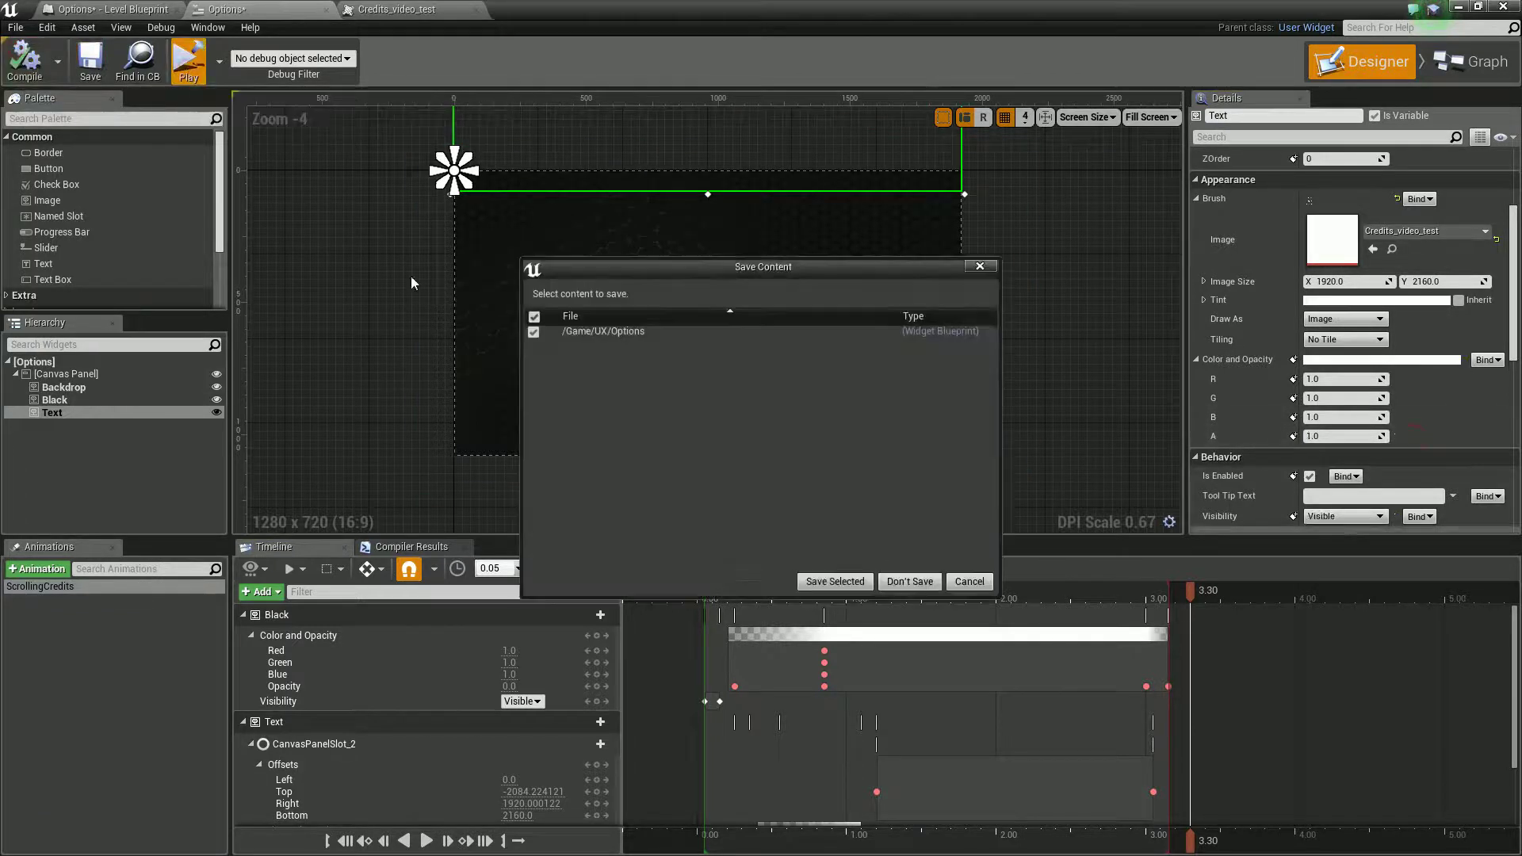
click(827, 579)
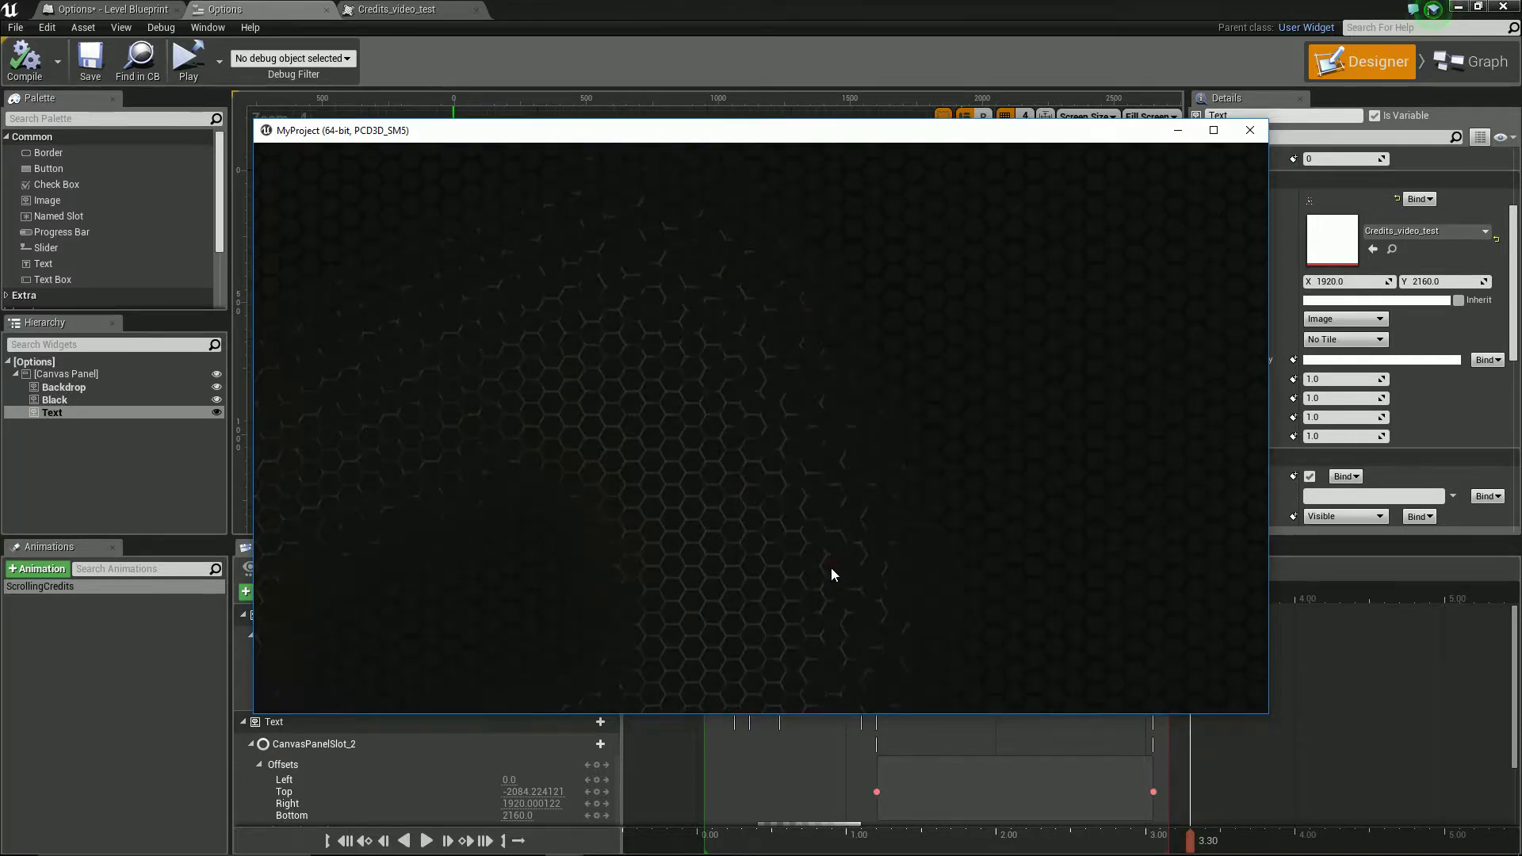
key(Escape)
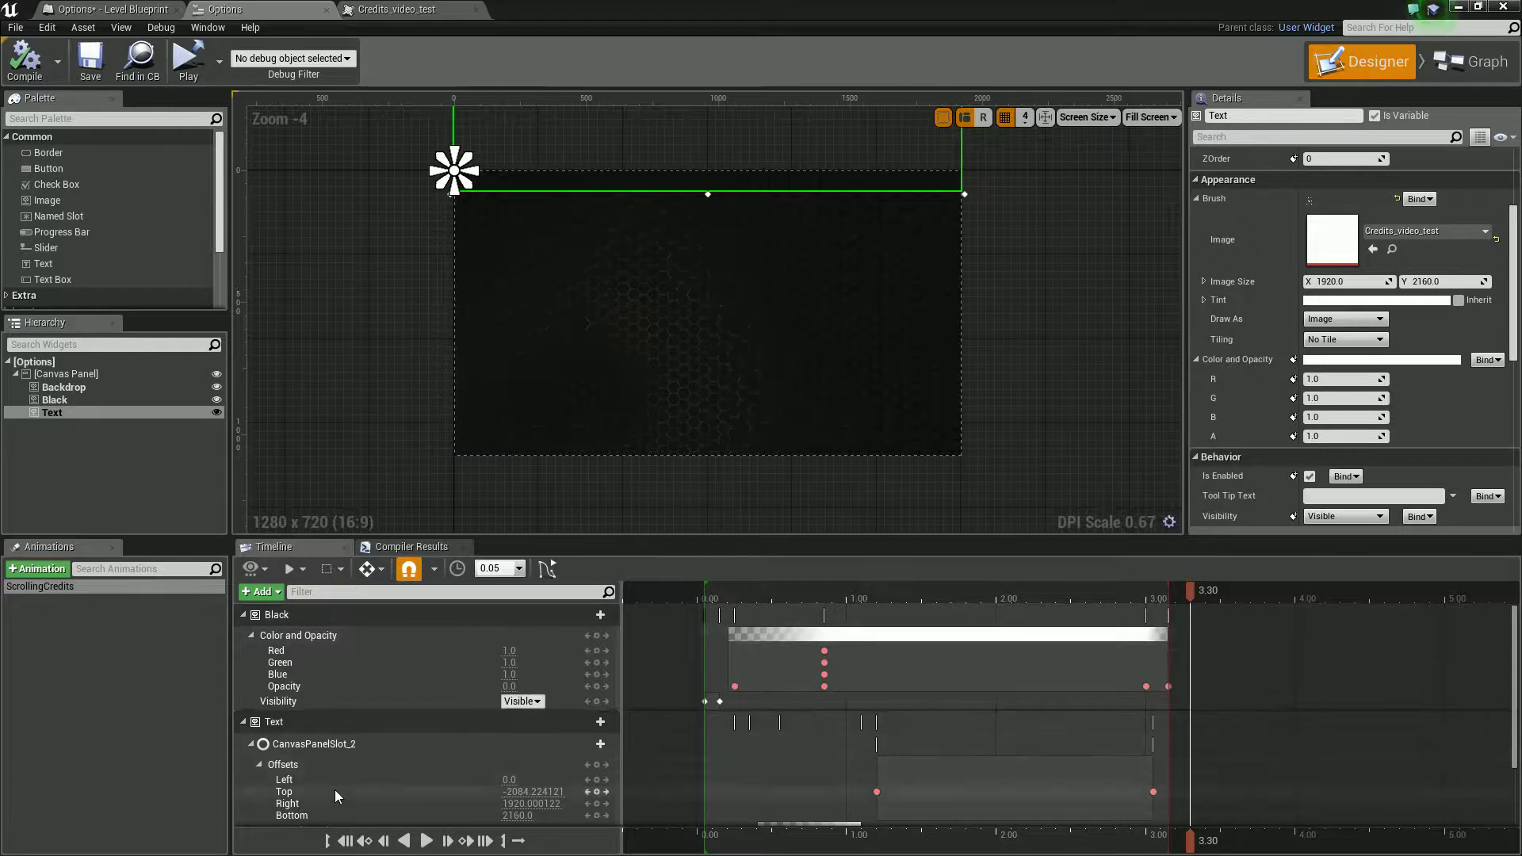
Drag the CanvasPanelSlot_2 final scroll and fade keys out to 4.9 s, then move the Black opacity key back to 4.7 s.
click(388, 747)
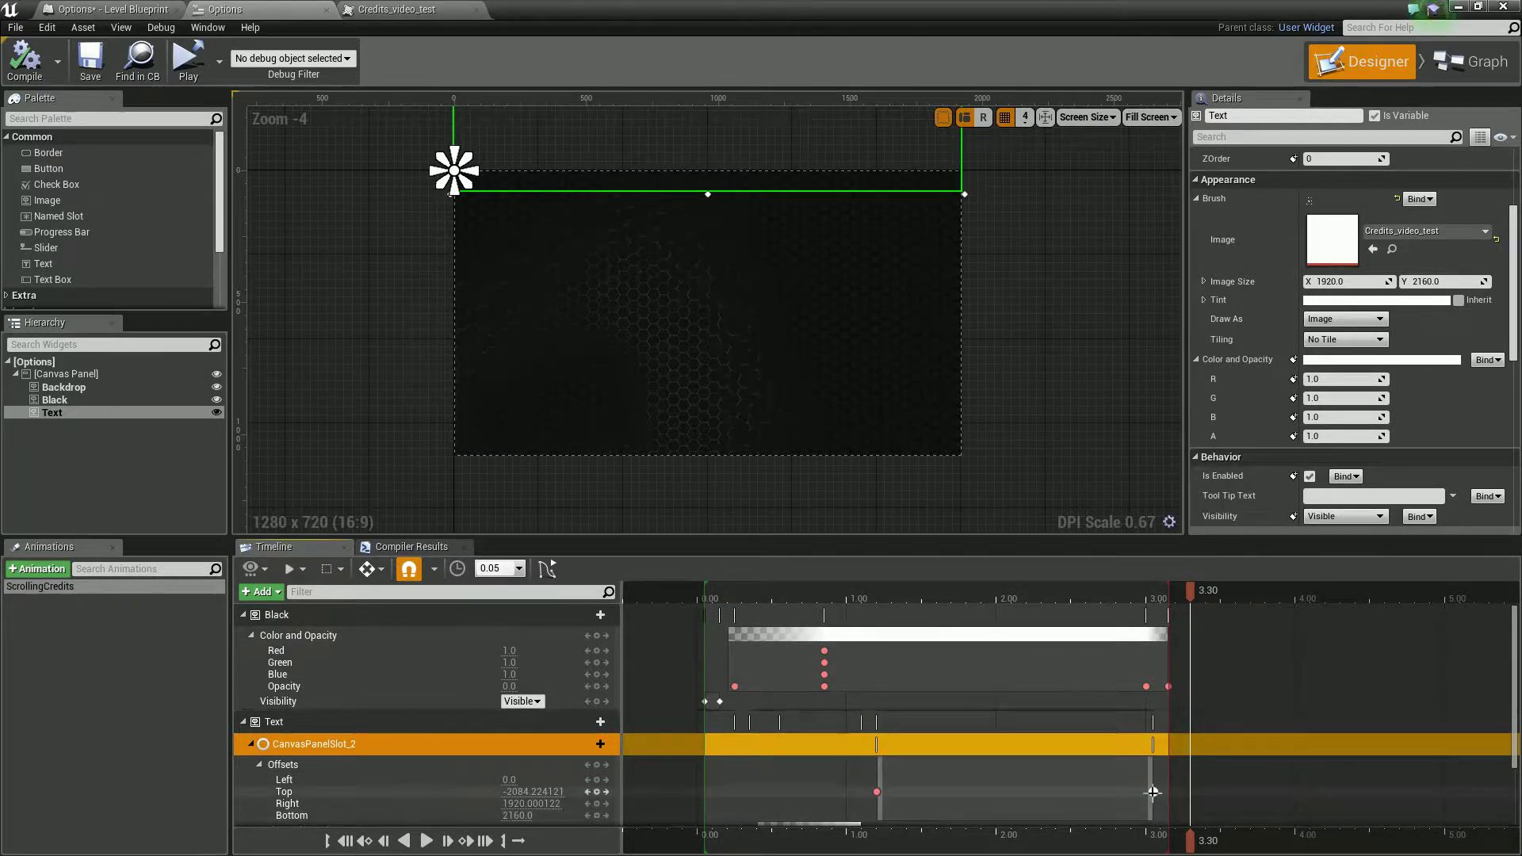
drag(1239, 634, 1124, 850)
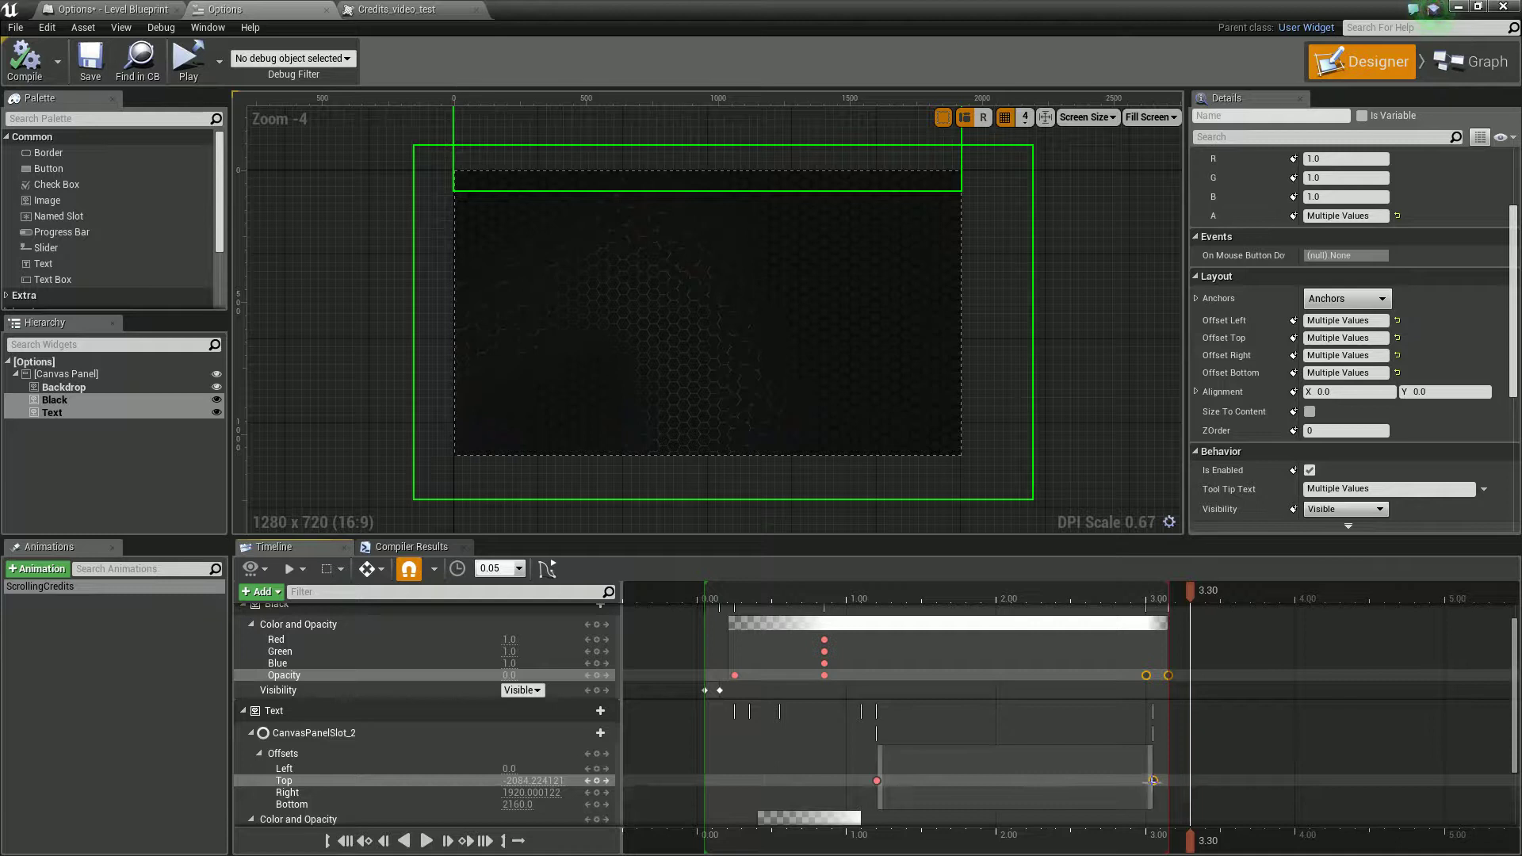
drag(1153, 780, 1431, 769)
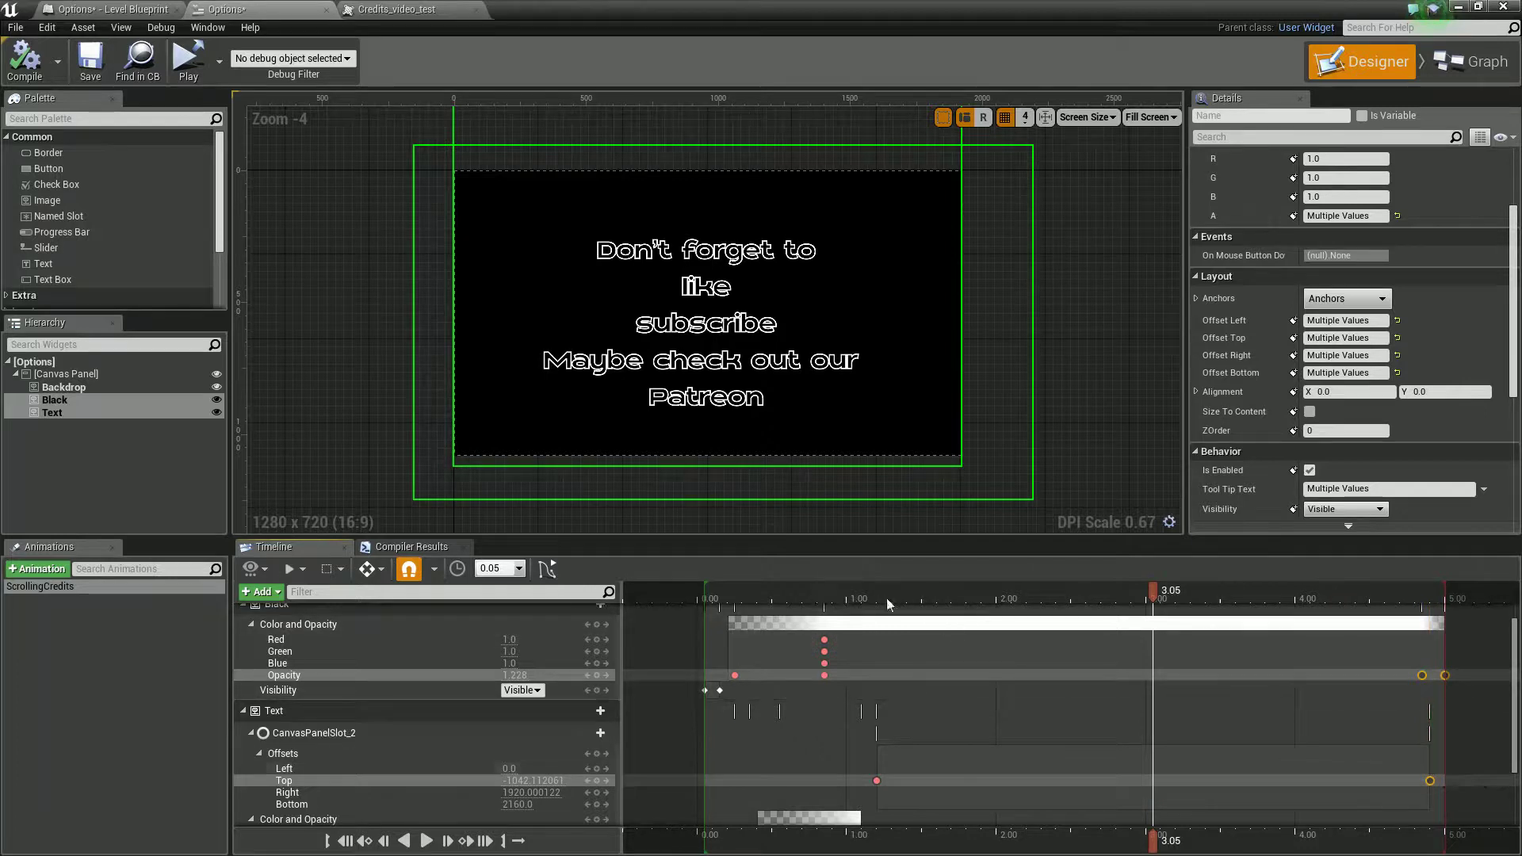
drag(1337, 601, 1421, 611)
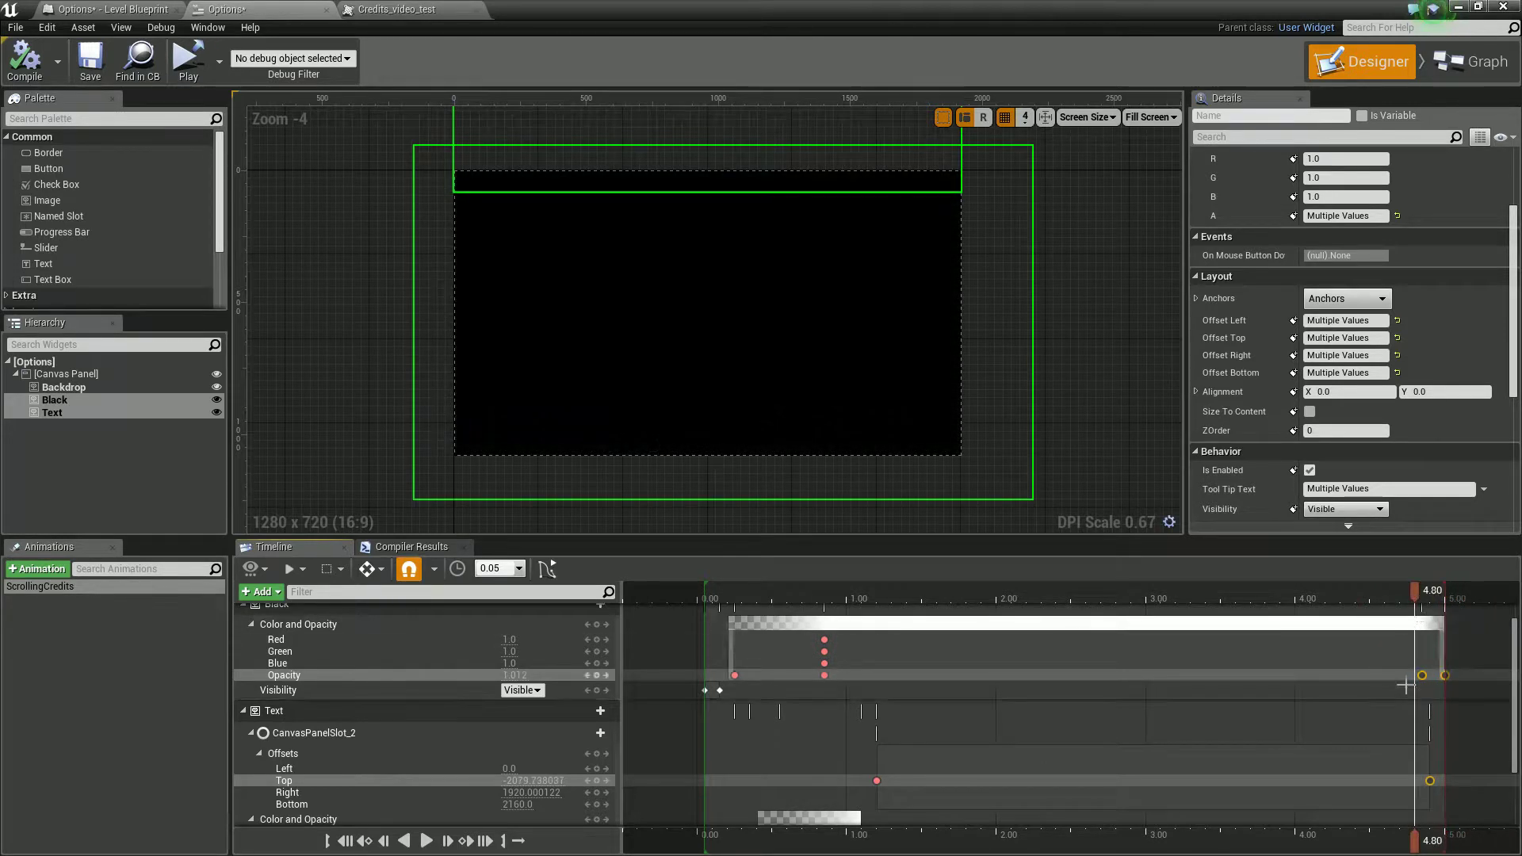
drag(1424, 676, 1394, 676)
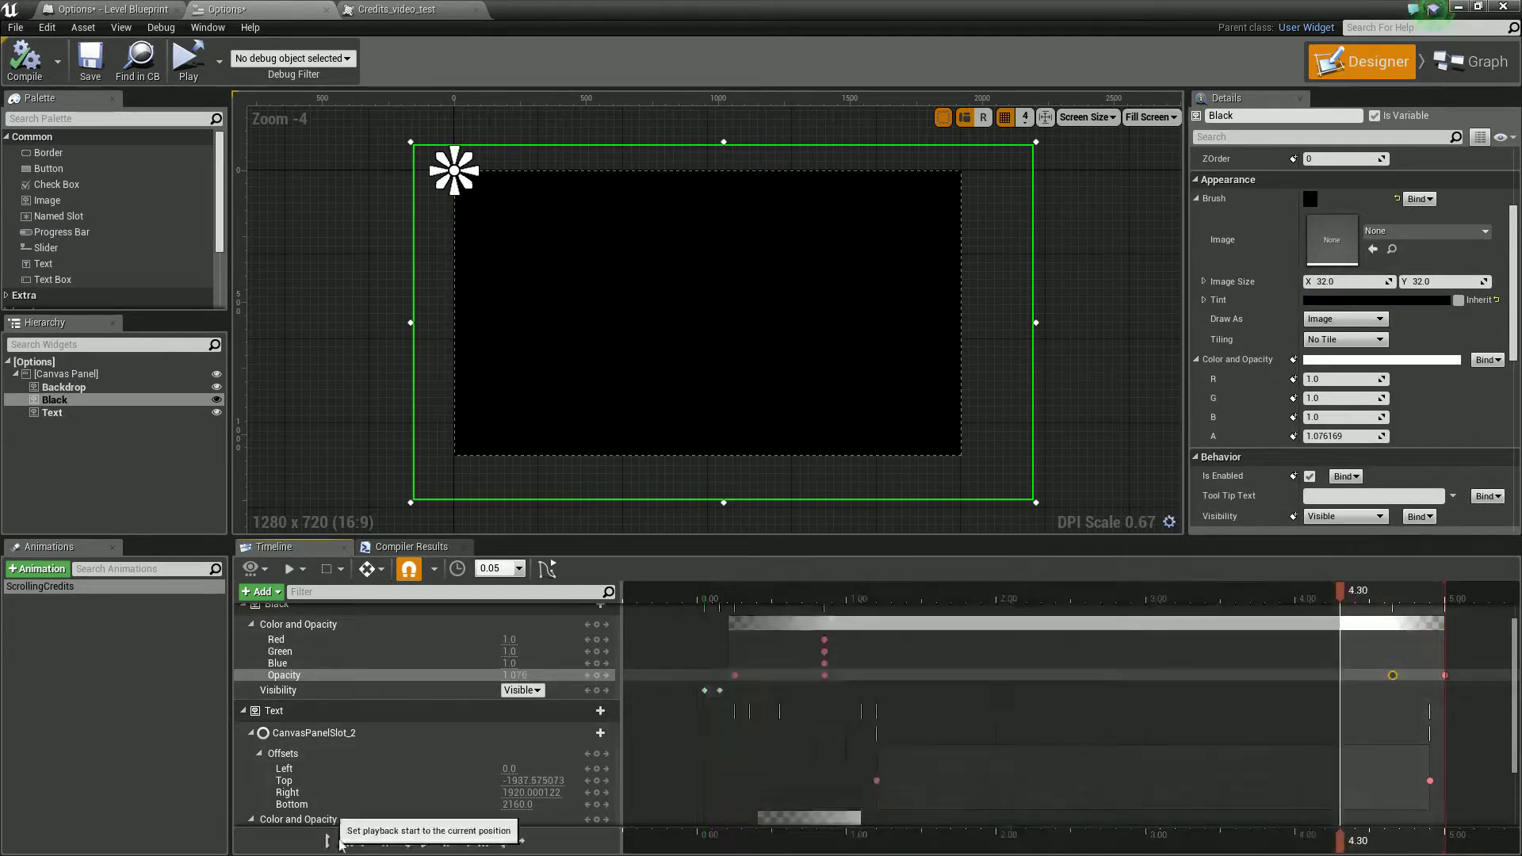
Rewind ScrollingCredits to 0.00, set the playback start there, and play the whole animation.
click(426, 842)
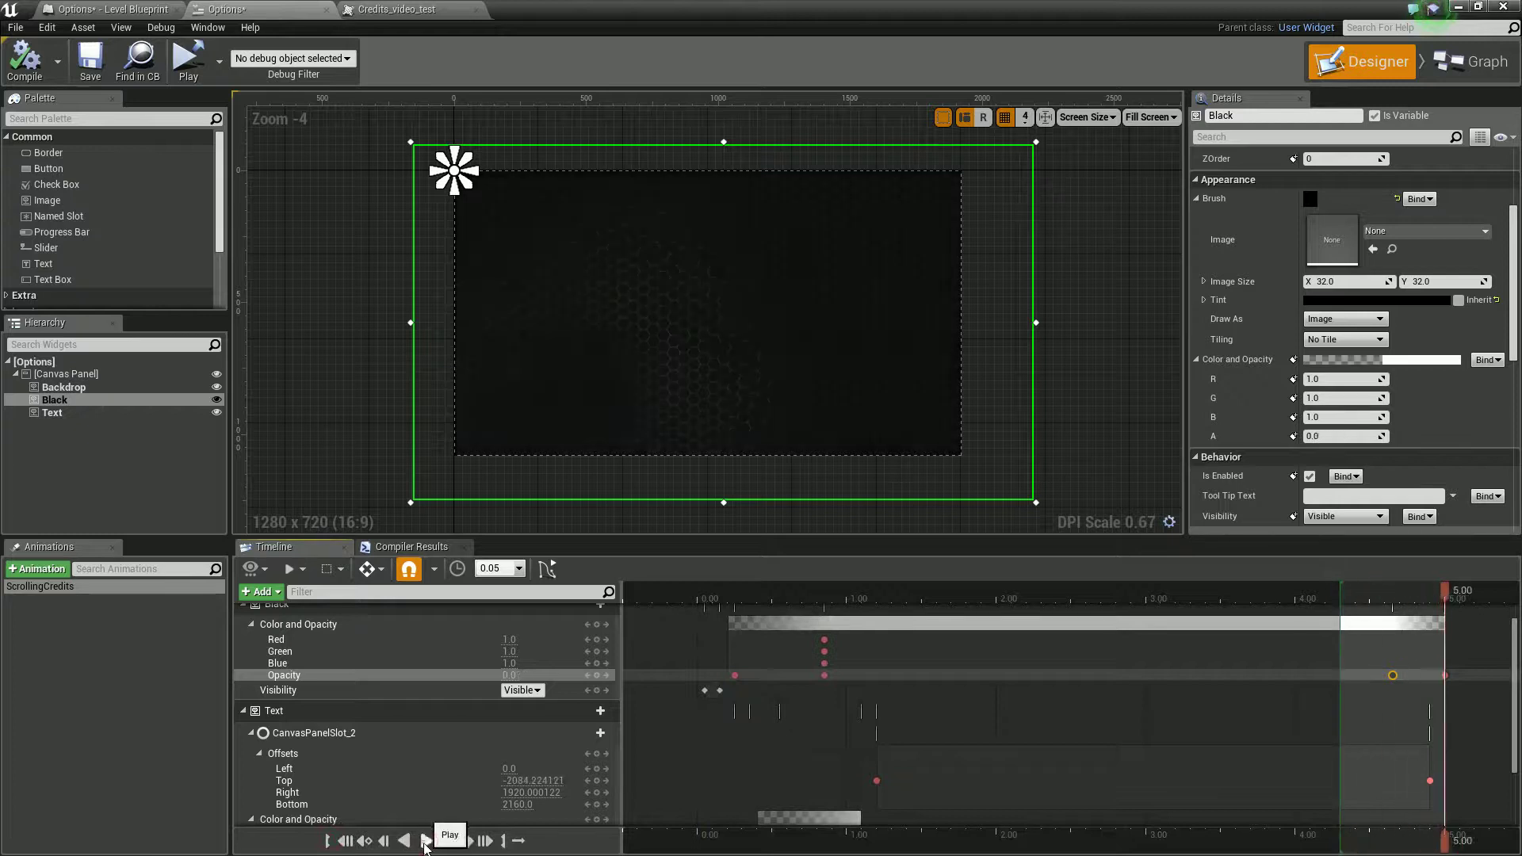
click(706, 603)
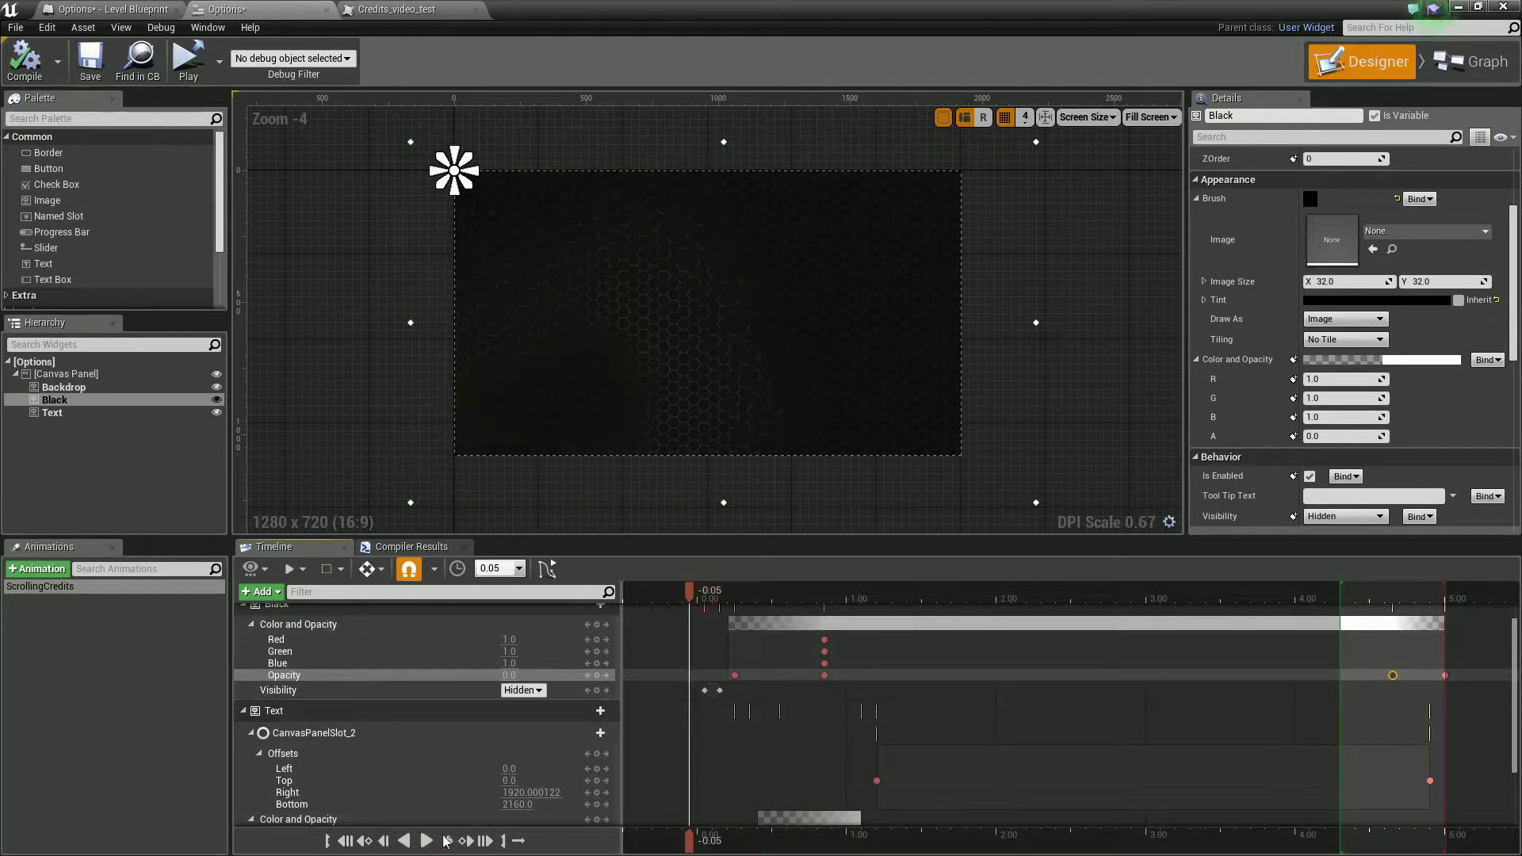
click(425, 842)
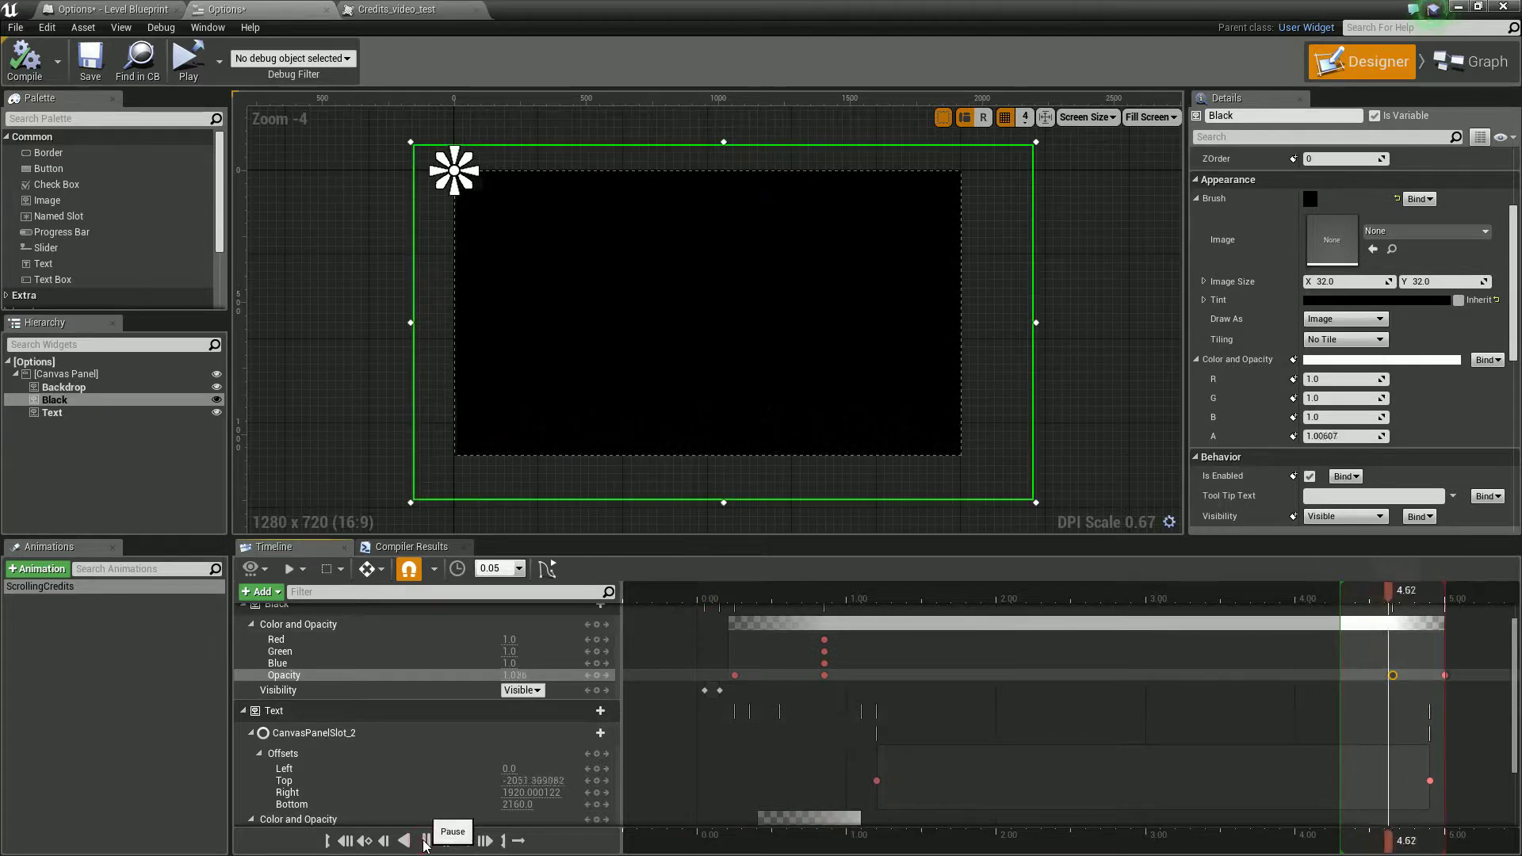
drag(704, 594, 697, 596)
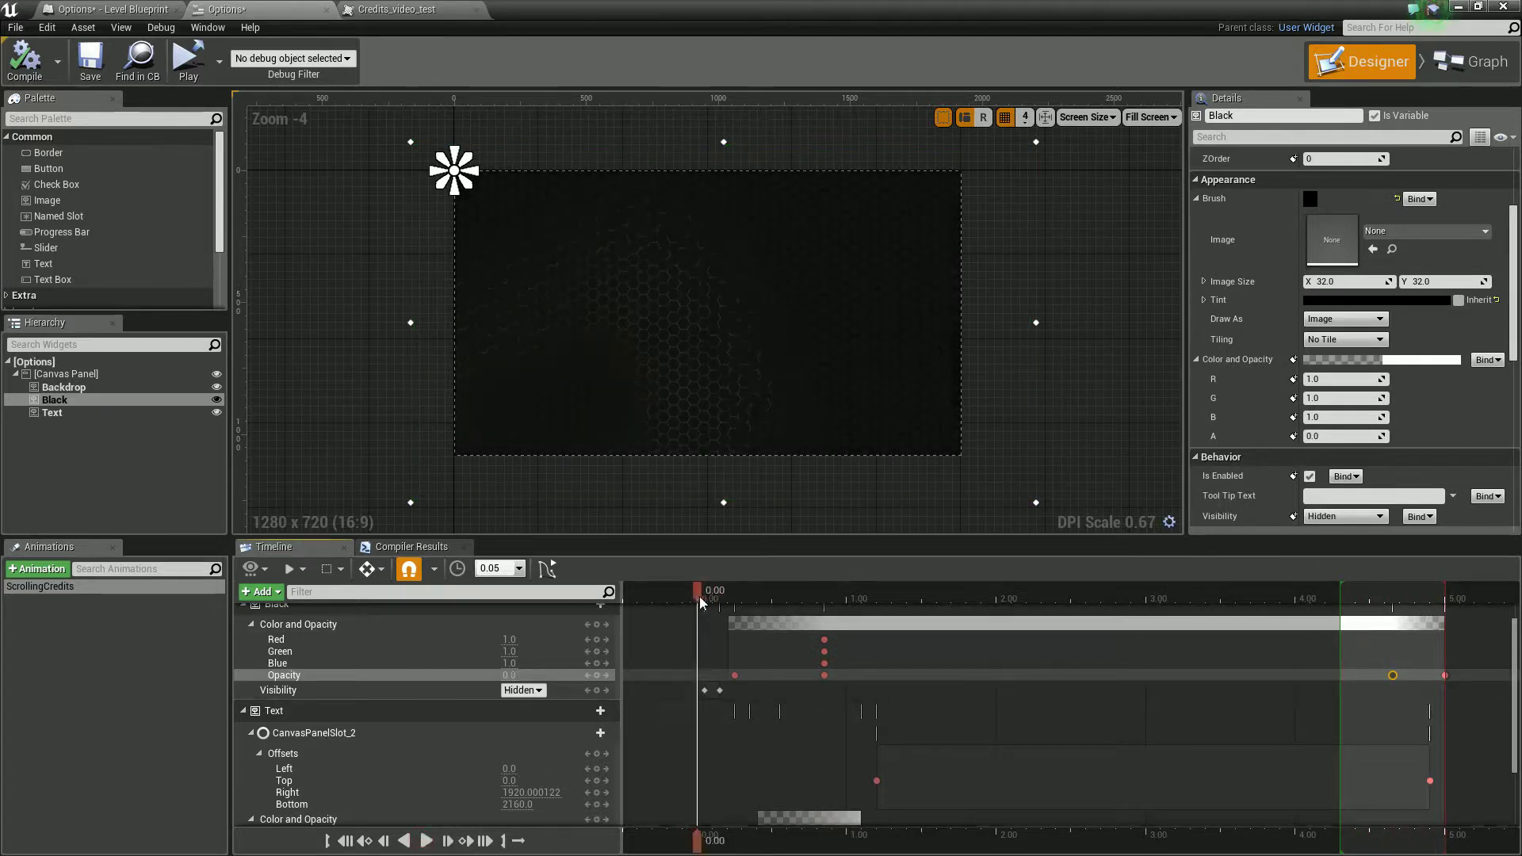
click(328, 842)
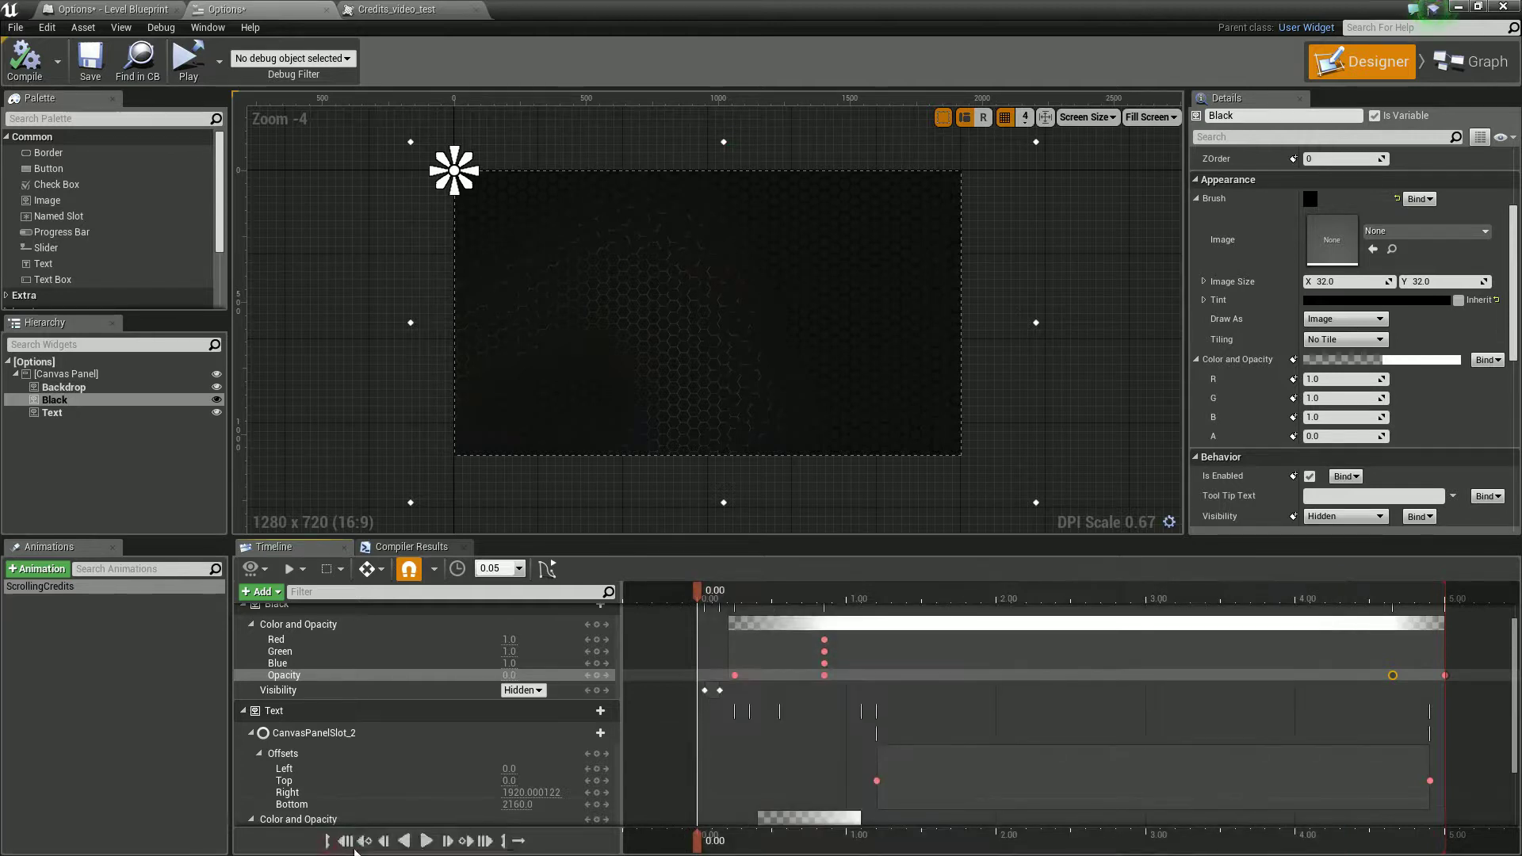
click(425, 842)
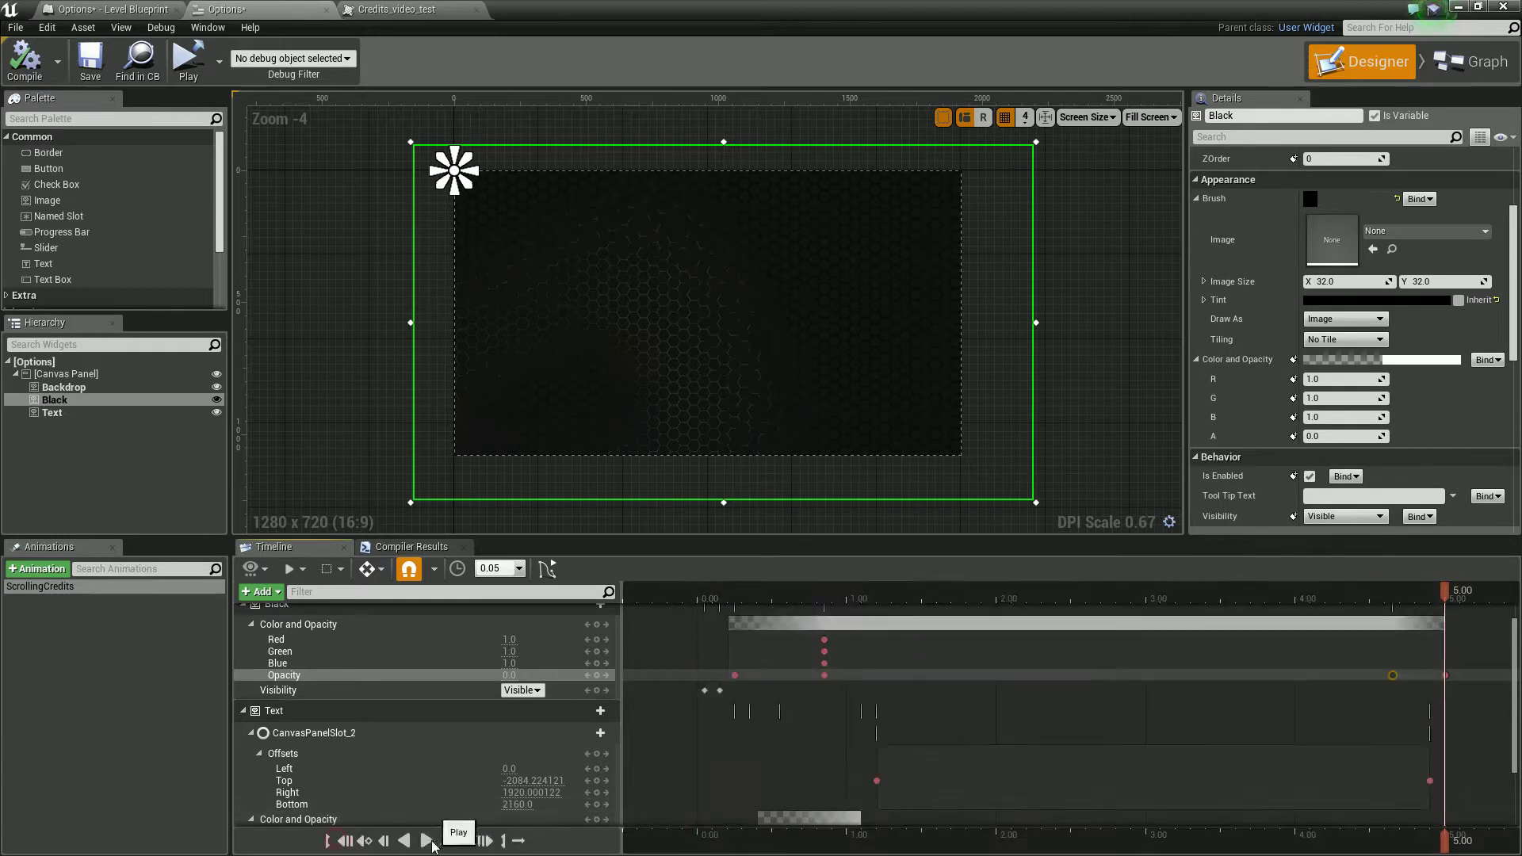
Replay the credits fade and scroll several times from 0.00, resetting the playback start to 0.00.
click(425, 841)
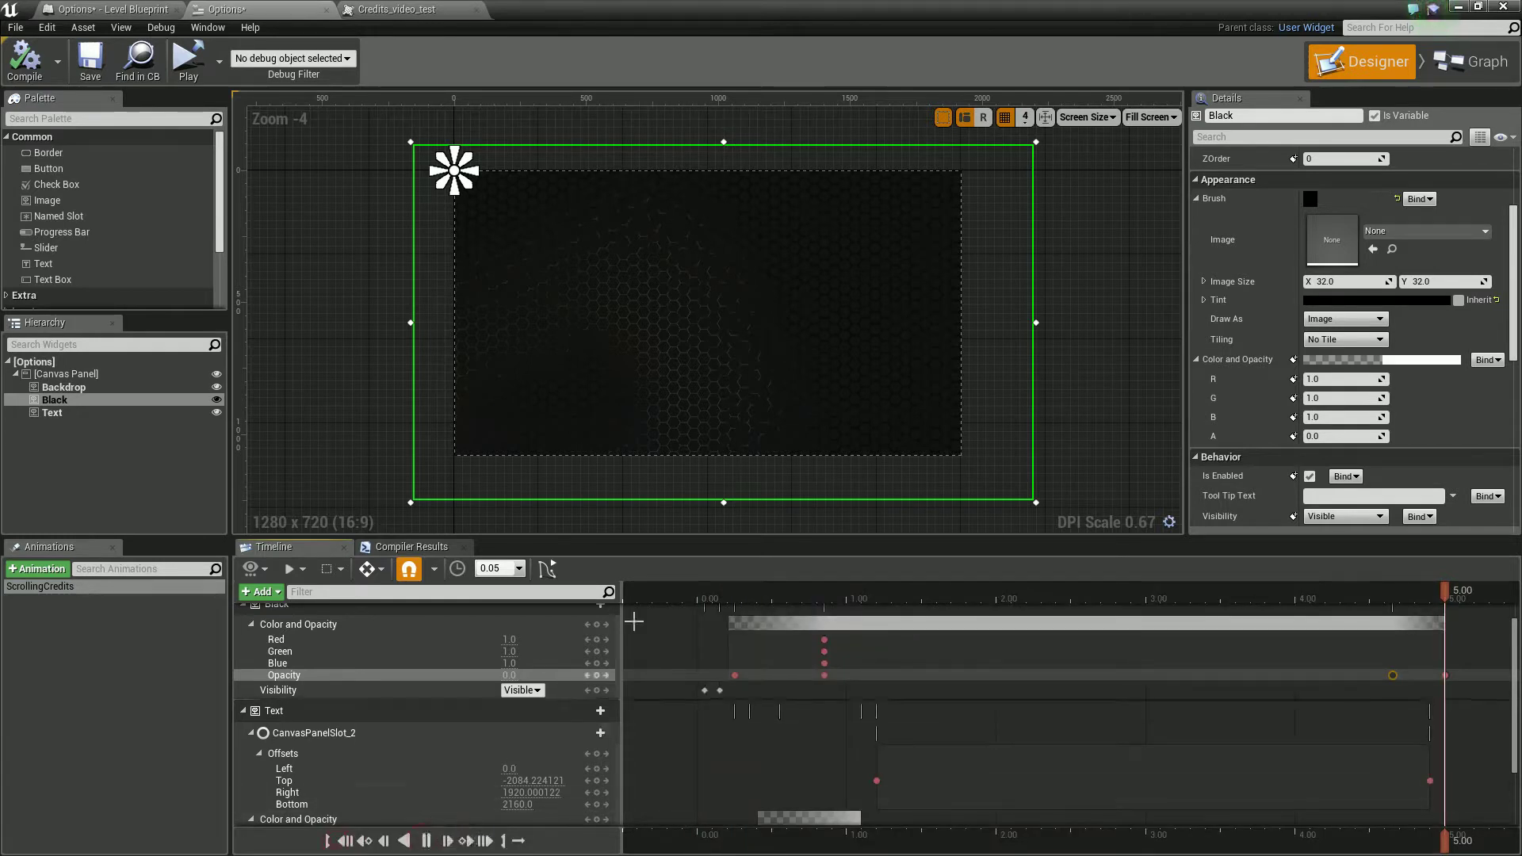
click(707, 596)
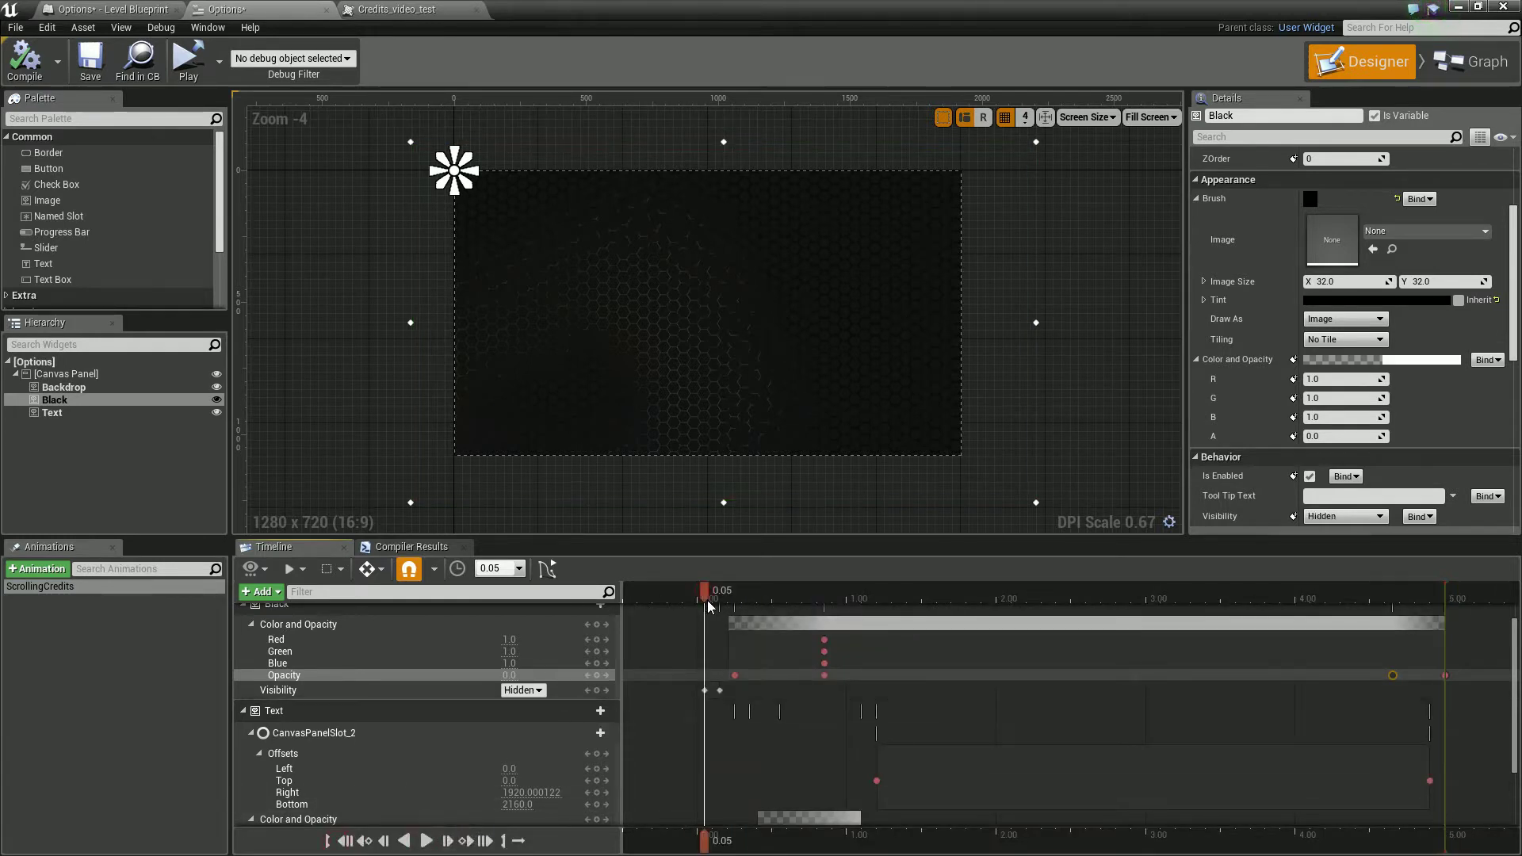
click(425, 842)
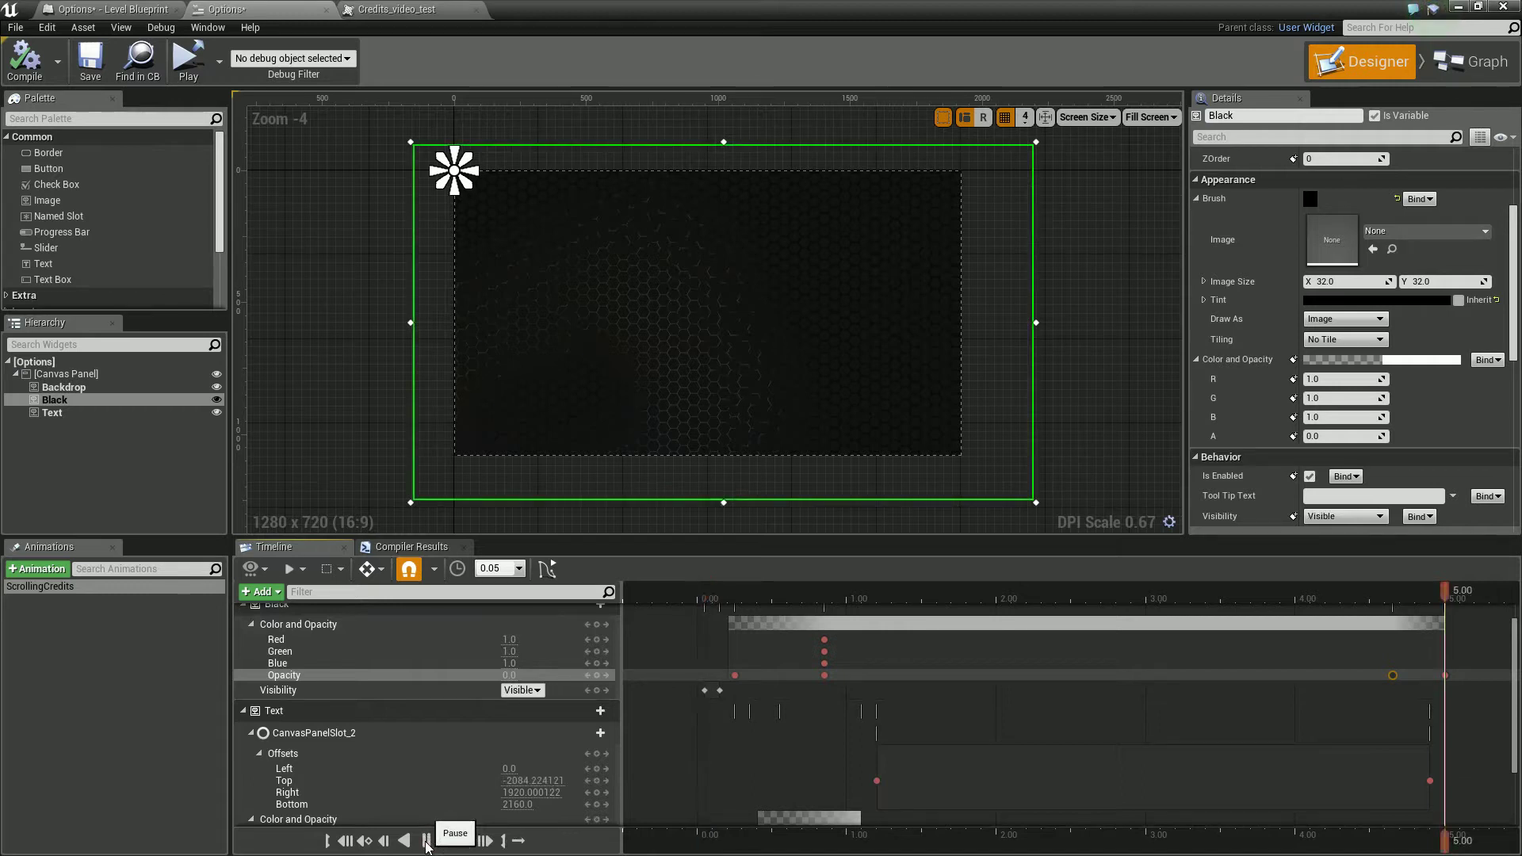
click(706, 598)
click(426, 841)
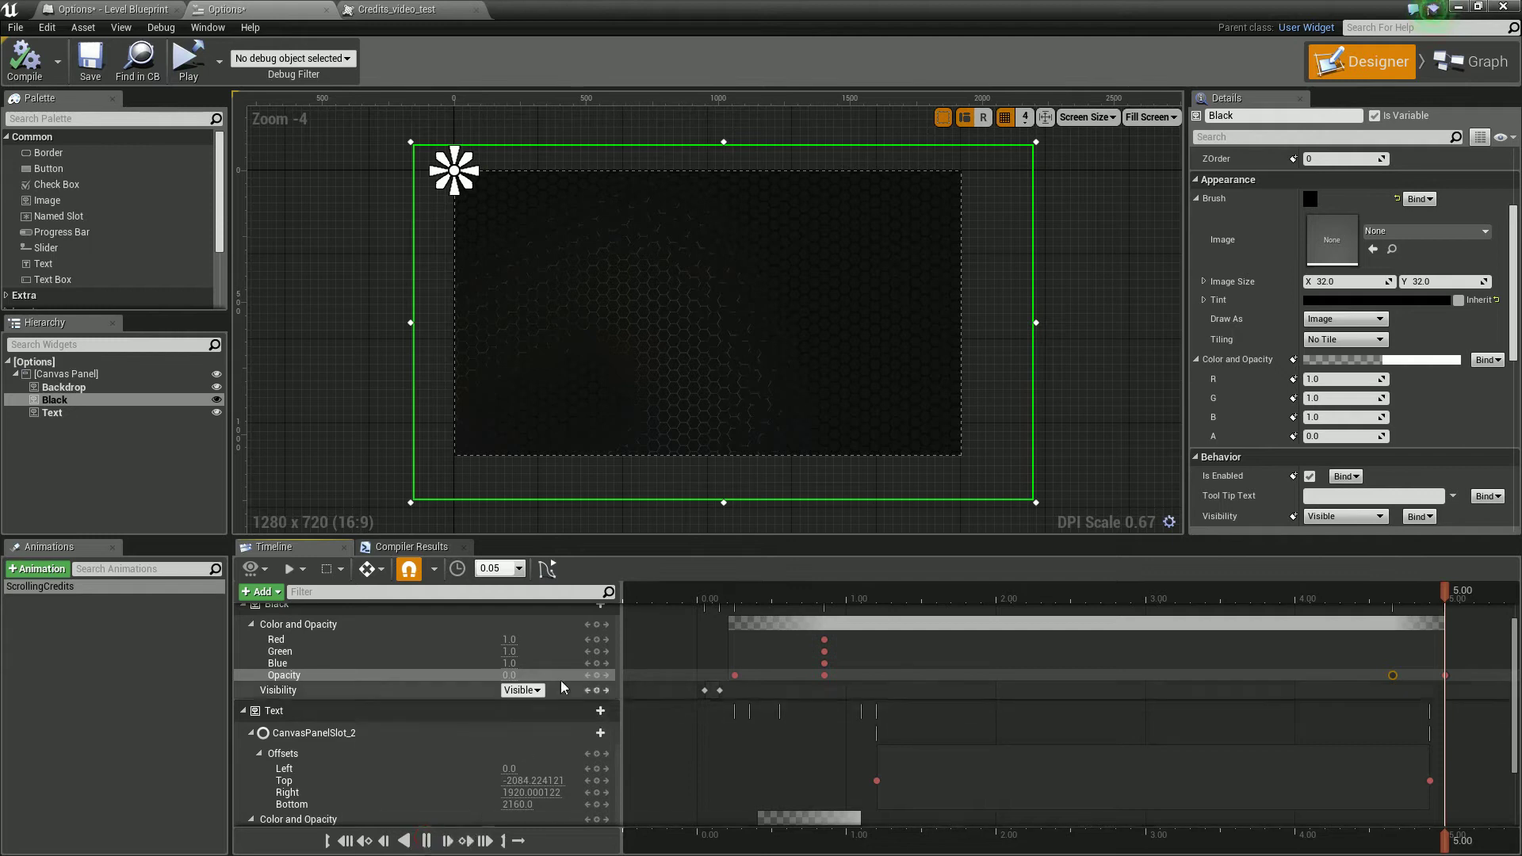
click(698, 602)
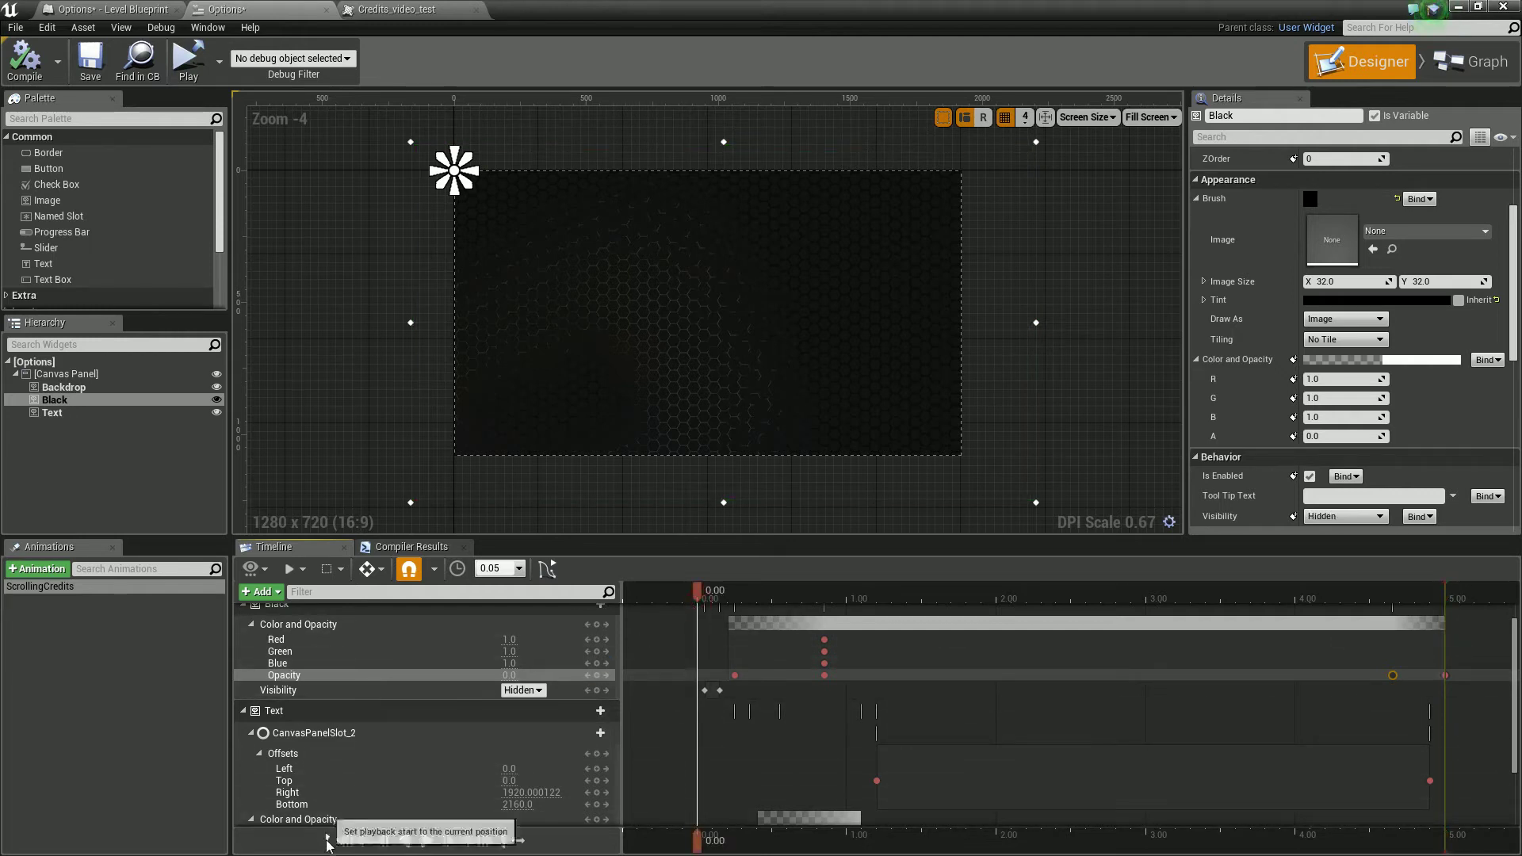
click(355, 843)
click(426, 841)
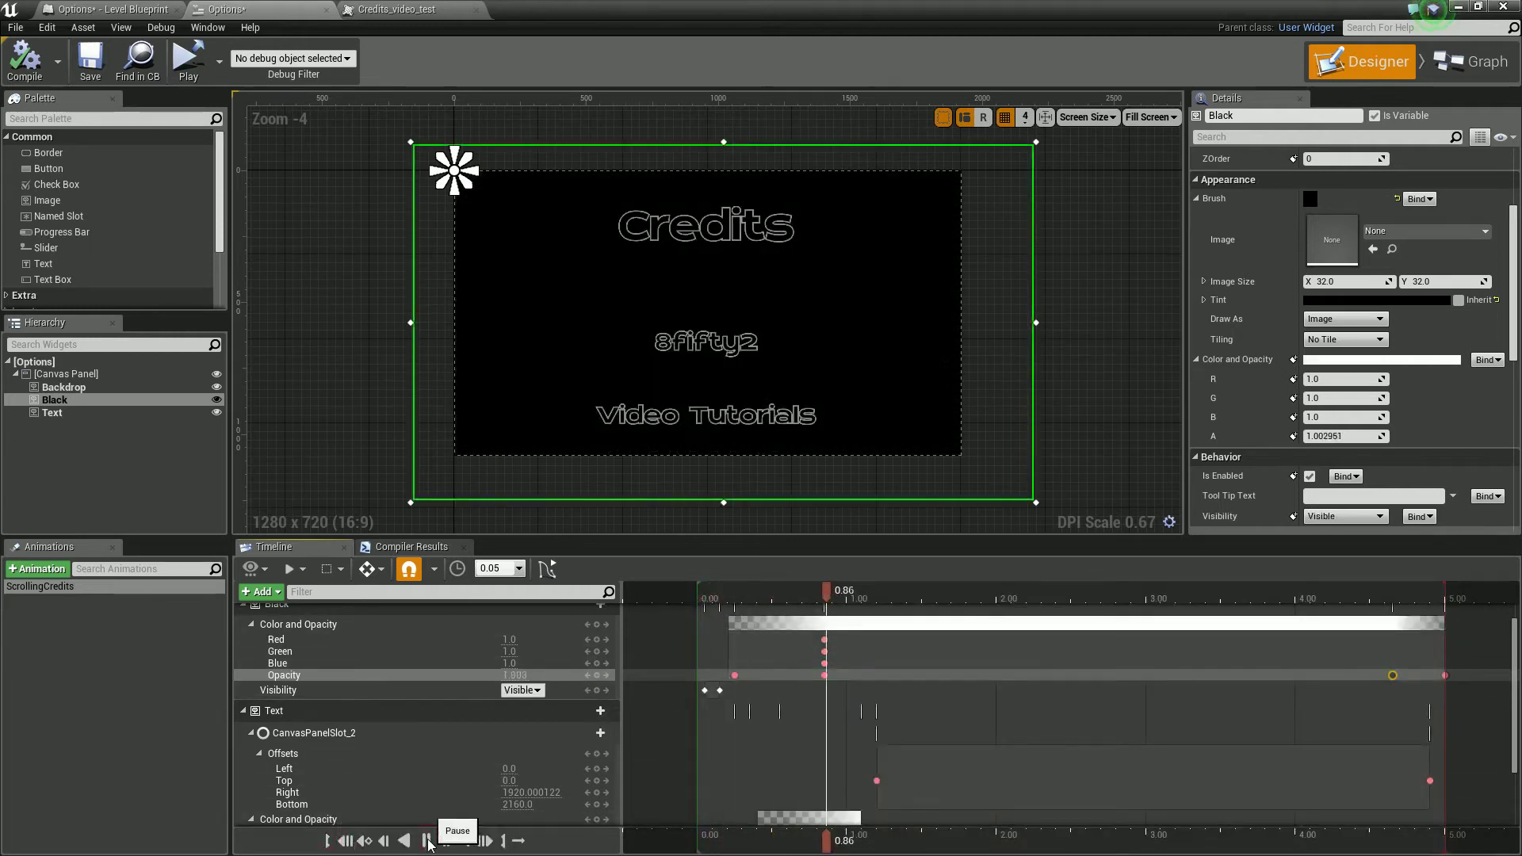